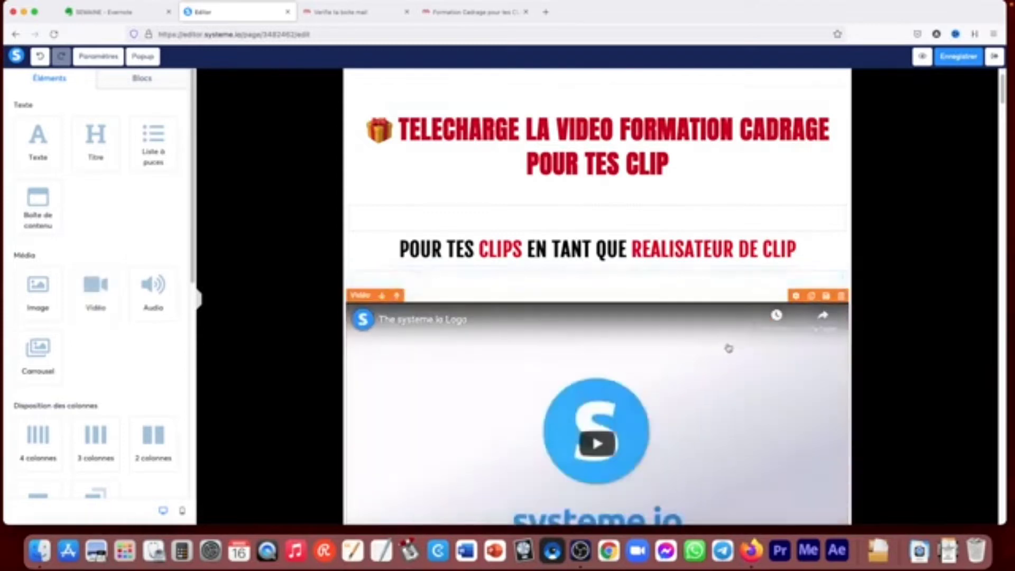
- Open the settings of the video below the subtitle and close the two extra browser tabs
scroll(725, 341, "down", 3)
left_click(673, 313)
scroll(677, 316, "down", 1)
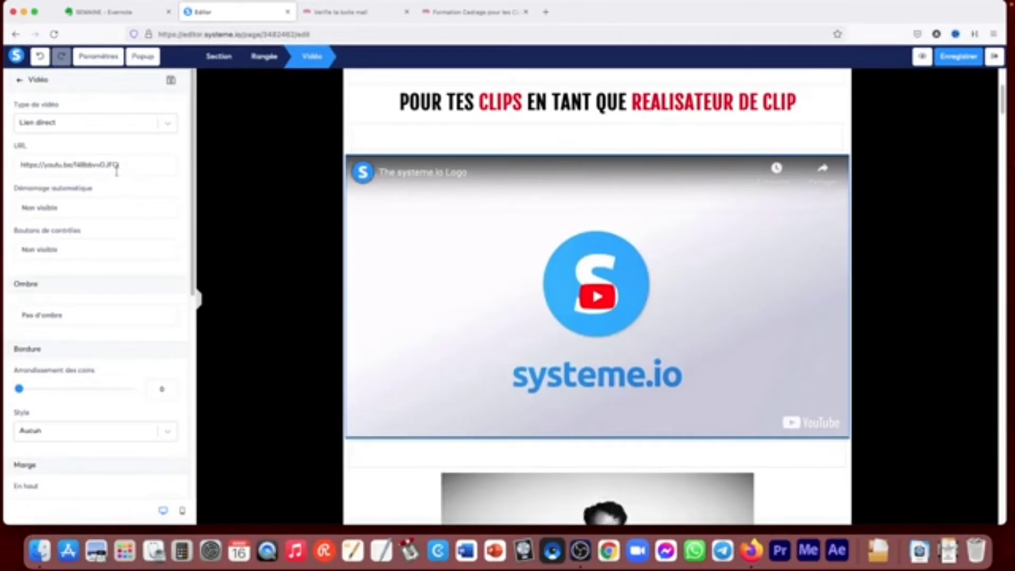
left_click(526, 12)
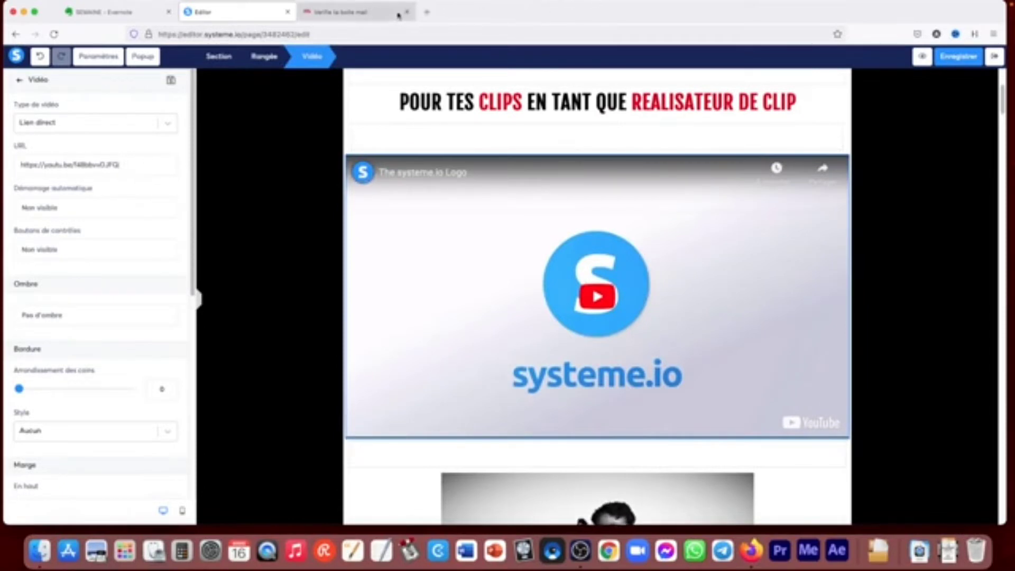
left_click(406, 13)
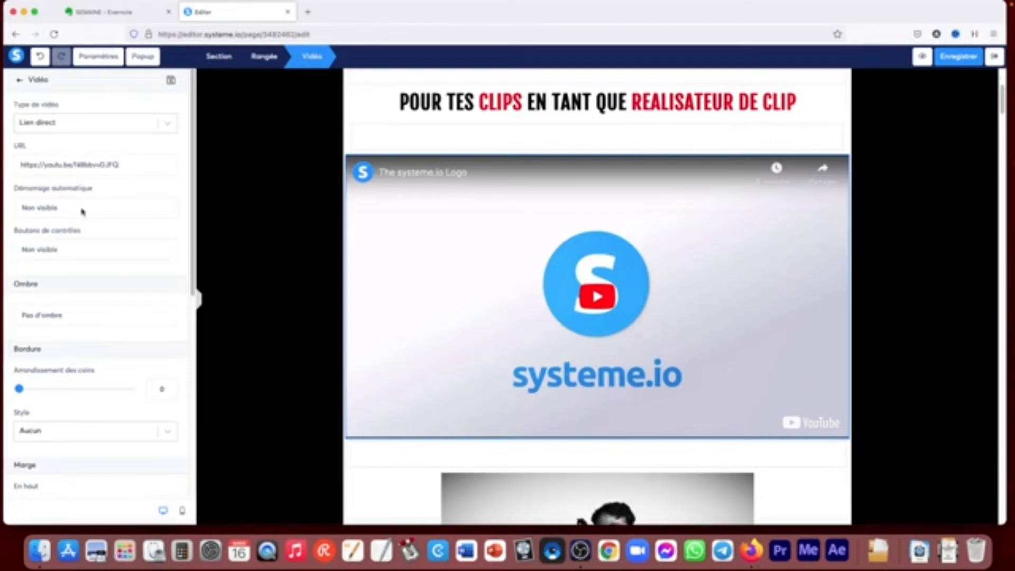
- Set the video's type to "Intégrer à la page"
left_click(82, 212)
left_click(83, 207)
left_click(131, 119)
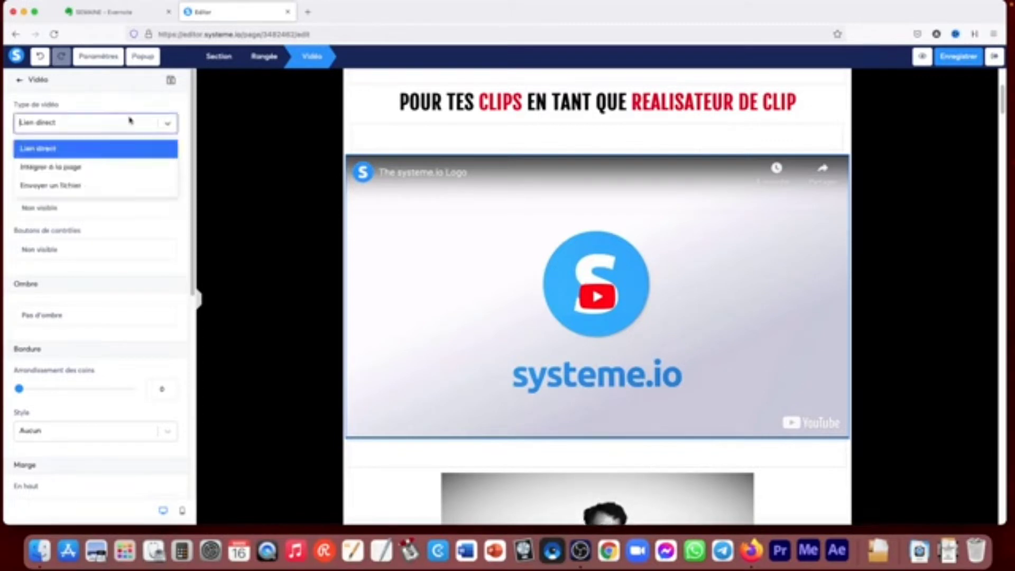
left_click(78, 168)
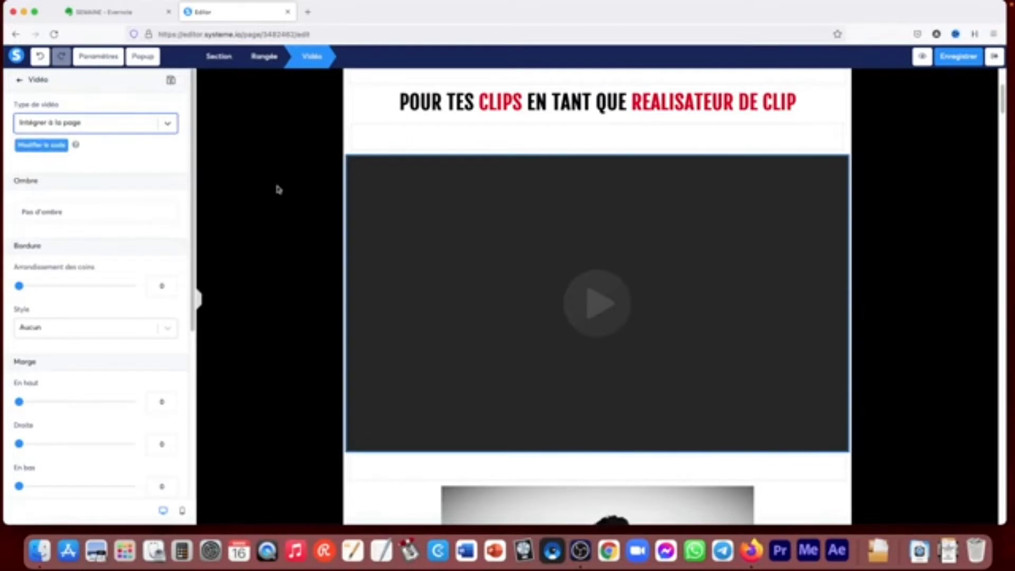
- Set the video's type to "Envoyer un fichier" and insert TESTMoodboardSynopsis.mp4 from the uploaded videos
left_click(167, 127)
left_click(74, 183)
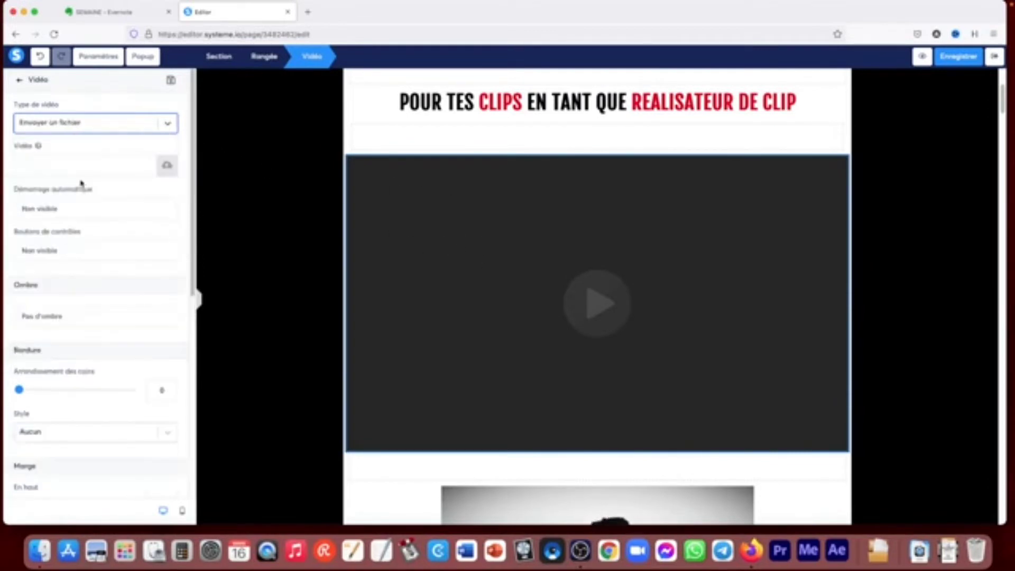
left_click(167, 166)
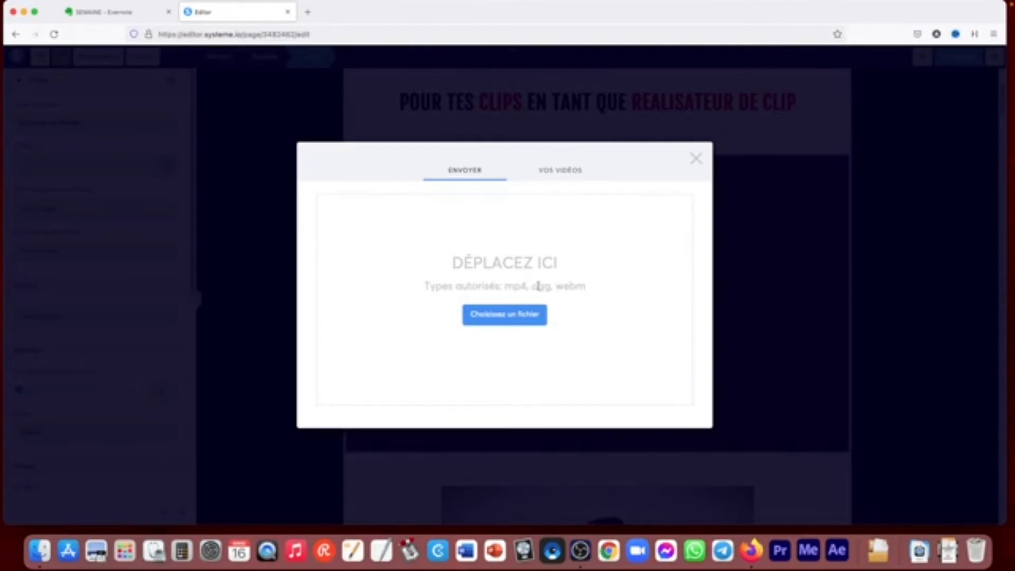
left_click(562, 172)
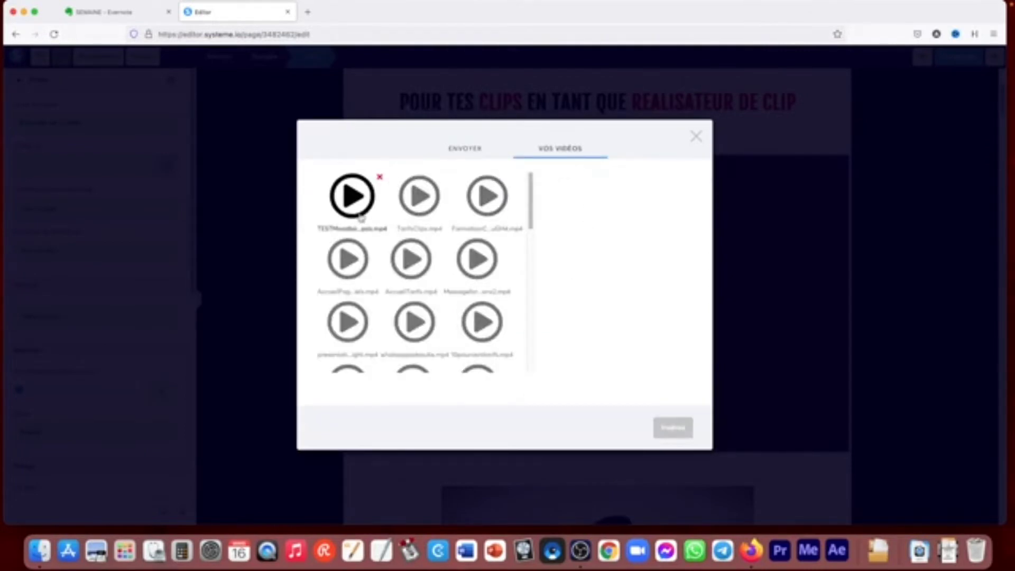
left_click(352, 197)
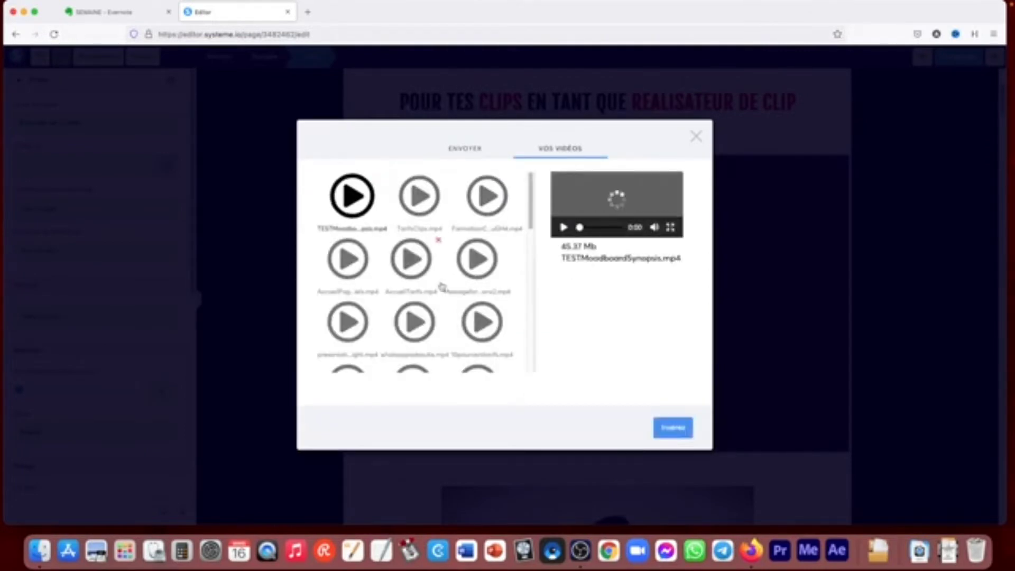
left_click(676, 428)
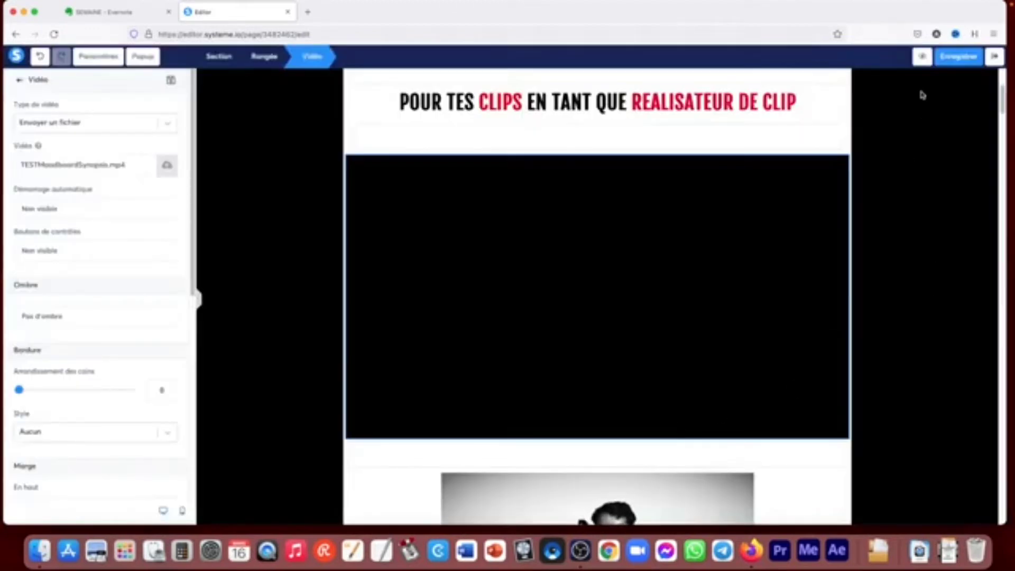
- Preview the page to check the inserted video, and close the preview
left_click(923, 57)
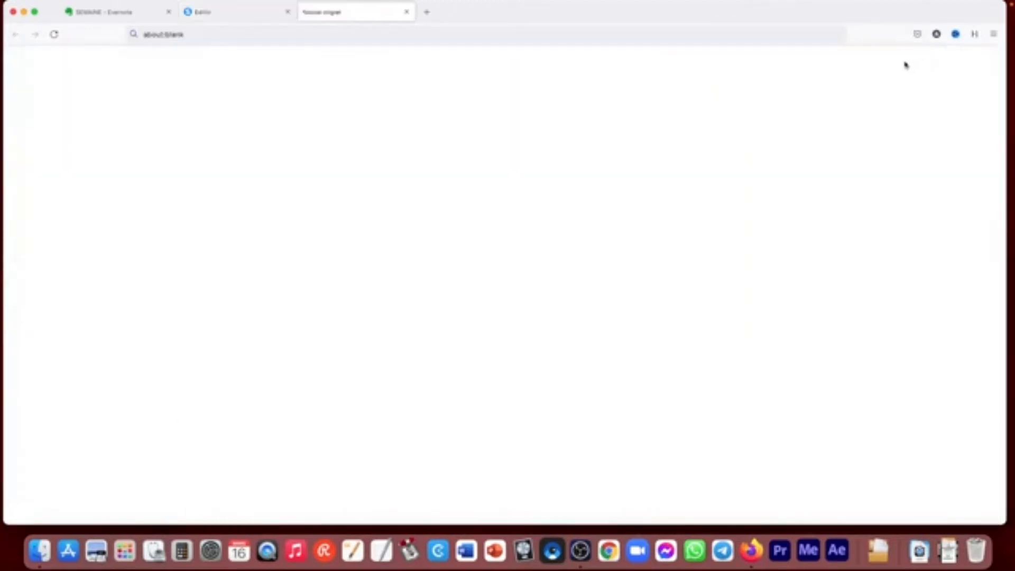
scroll(521, 327, "down", 3)
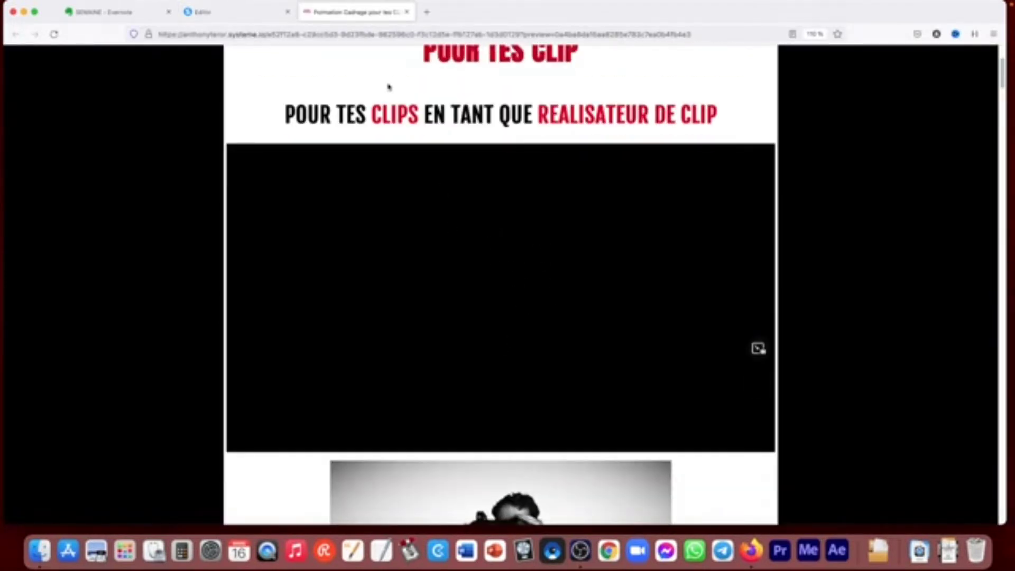
left_click(407, 12)
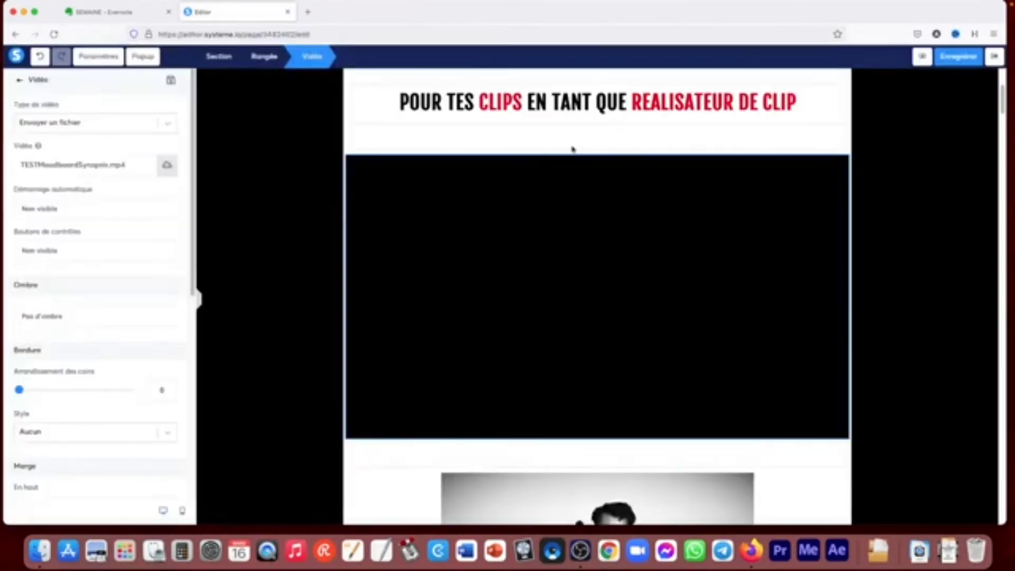
- Replace the video's file with TarifsClips.mp4 from the uploaded videos
left_click(169, 166)
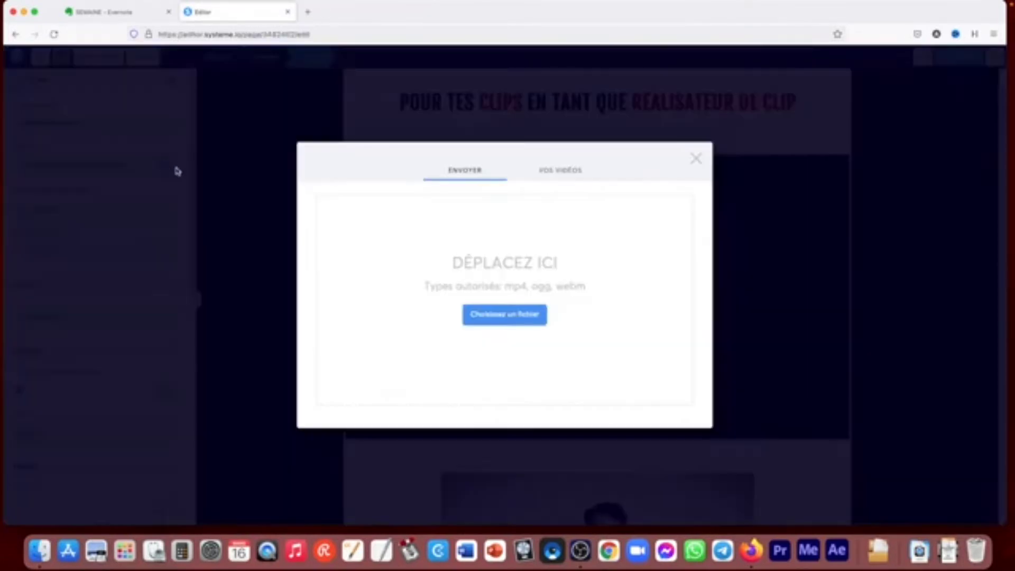
left_click(569, 178)
left_click(419, 196)
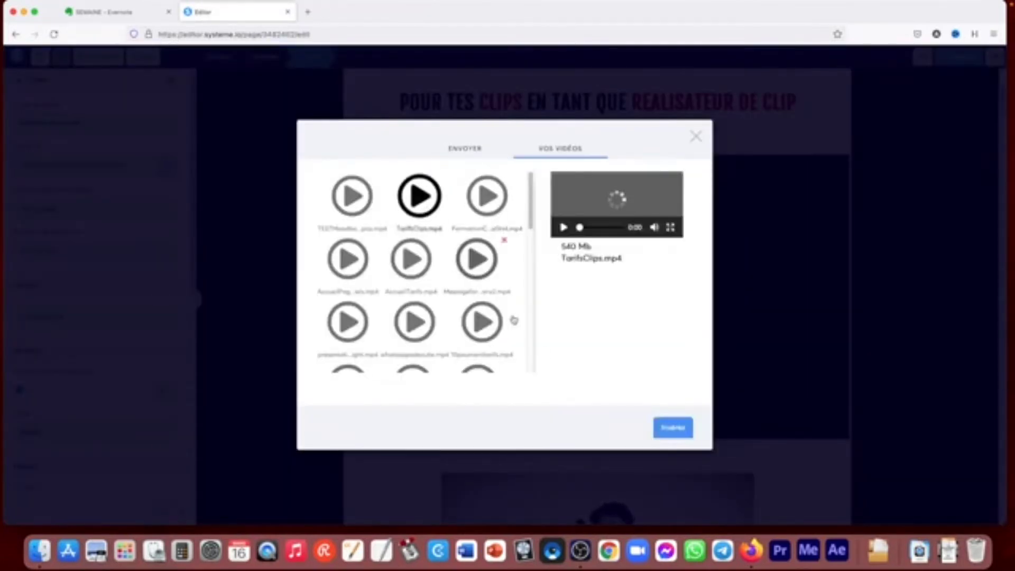
left_click(673, 428)
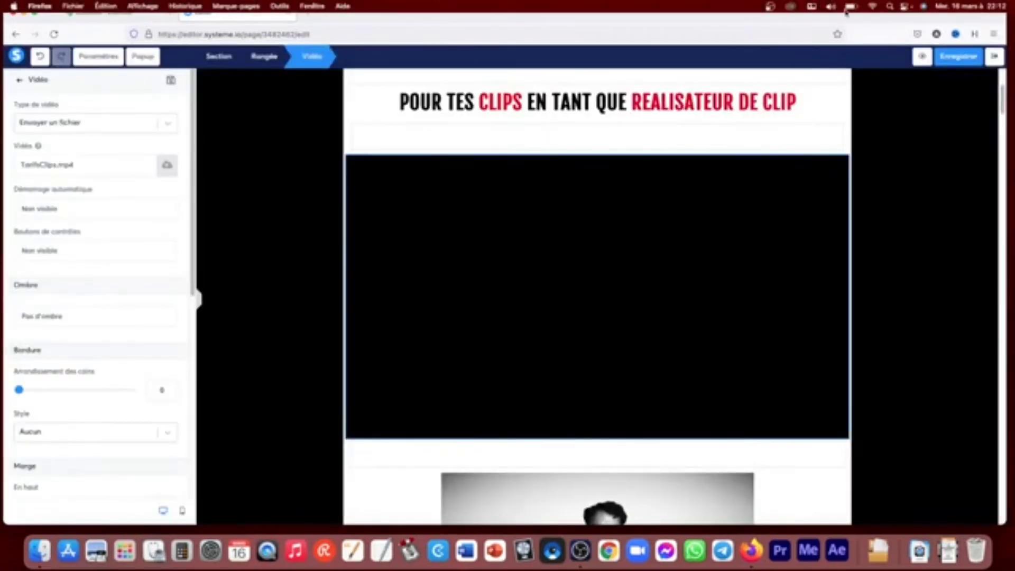
left_click(911, 186)
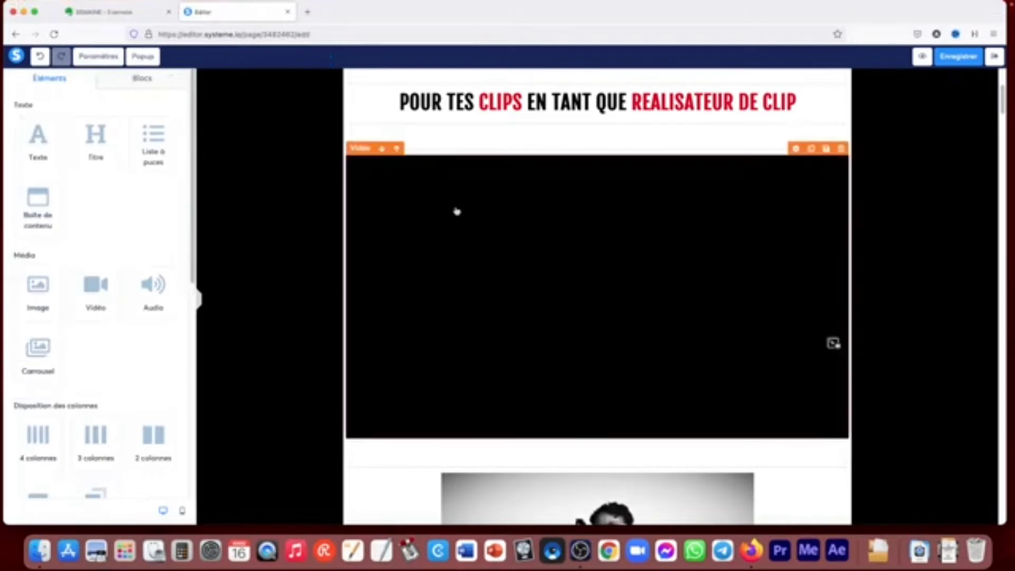
- Reopen the video's settings and switch its type back to "Intégrer à la page"
left_click(834, 342)
left_click(90, 122)
left_click(62, 168)
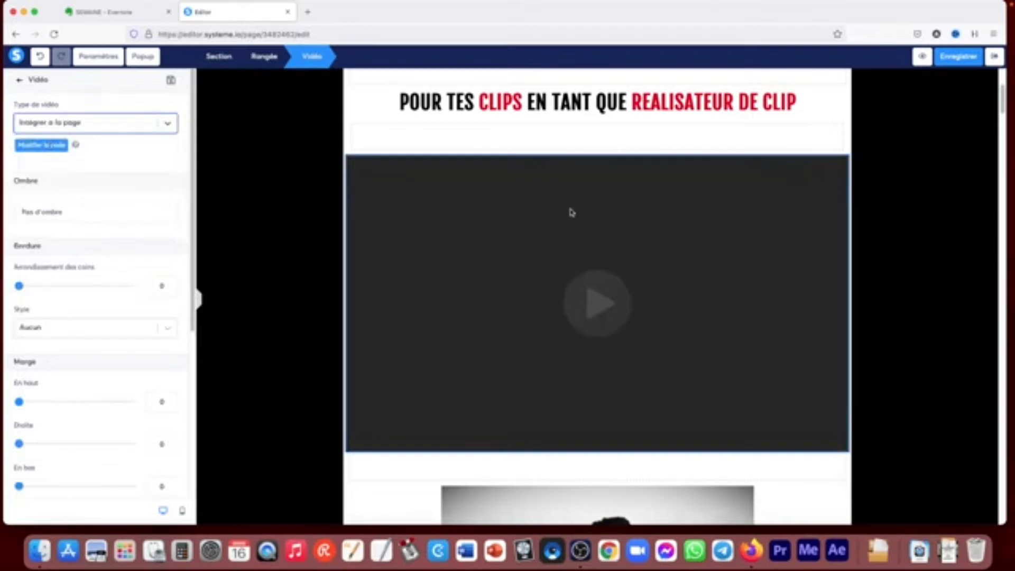
- Delete the video element from the page and confirm the removal
left_click(935, 248)
left_click(841, 149)
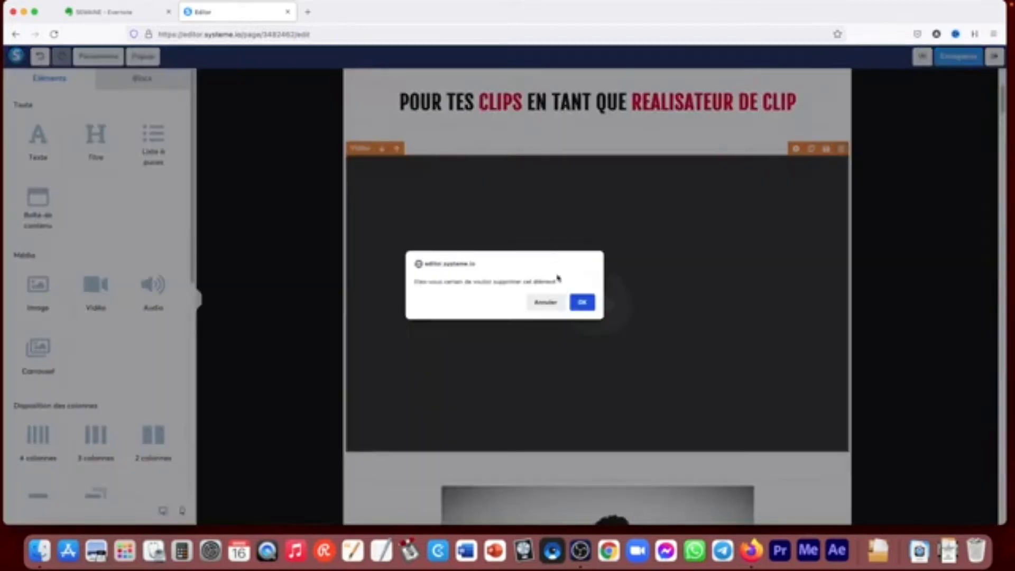
left_click(579, 302)
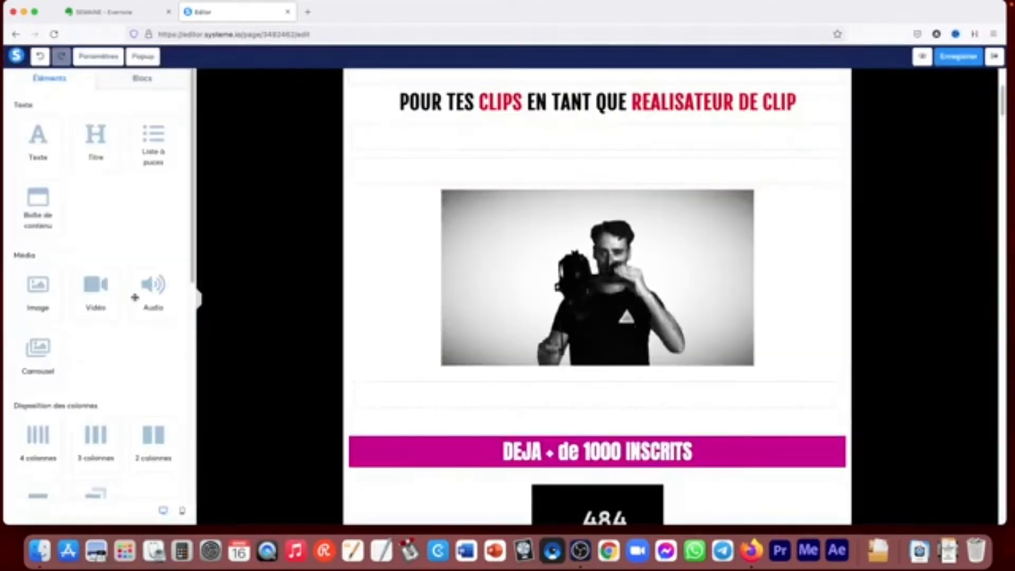
- Place an audio element between the subtitle and the photo, and set its source to "Uploader un fichier audio"
left_click_drag(150, 284, 392, 156)
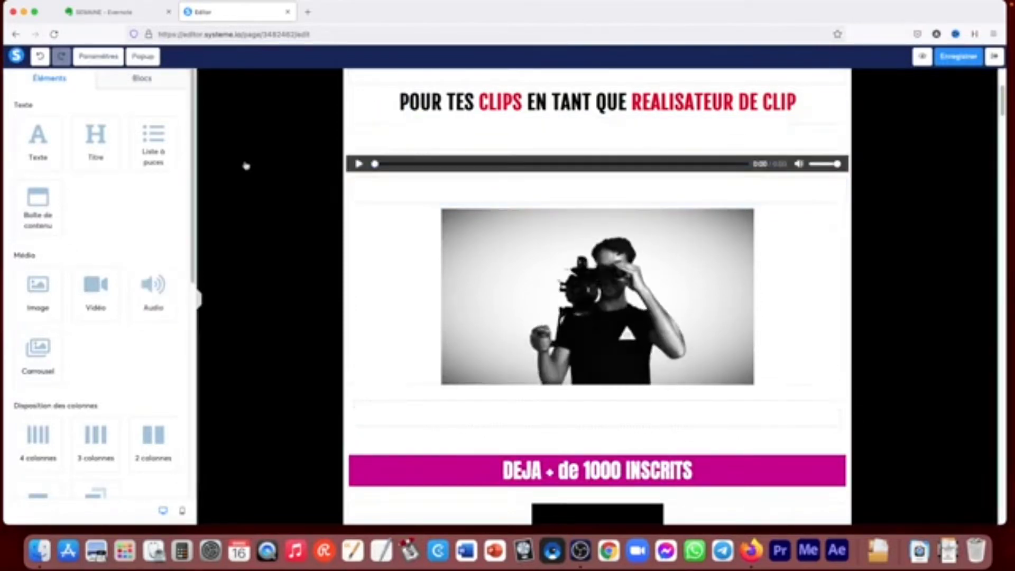
scroll(225, 286, "up", 1)
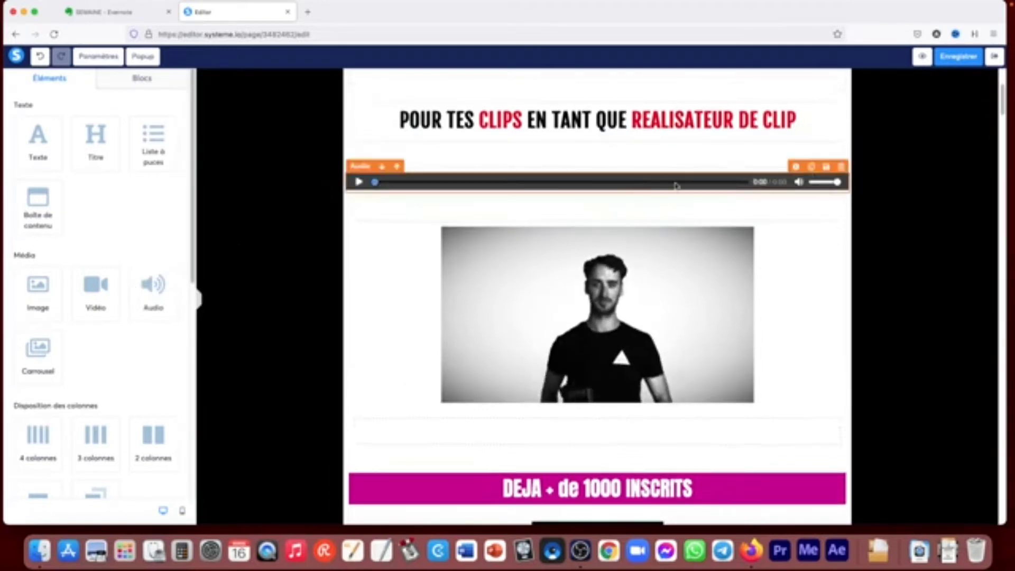
left_click(796, 167)
scroll(311, 167, "up", 5)
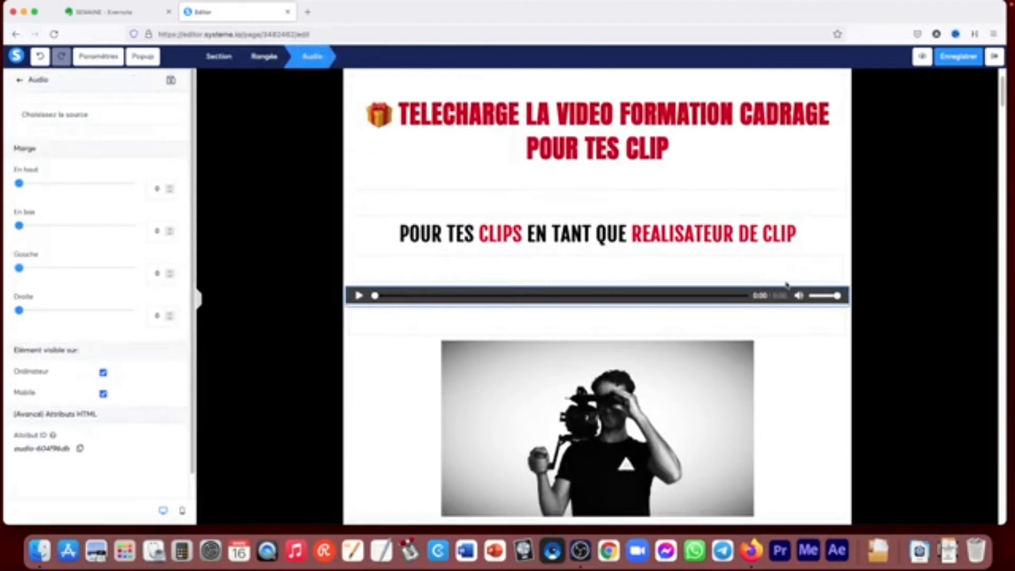
left_click(791, 294)
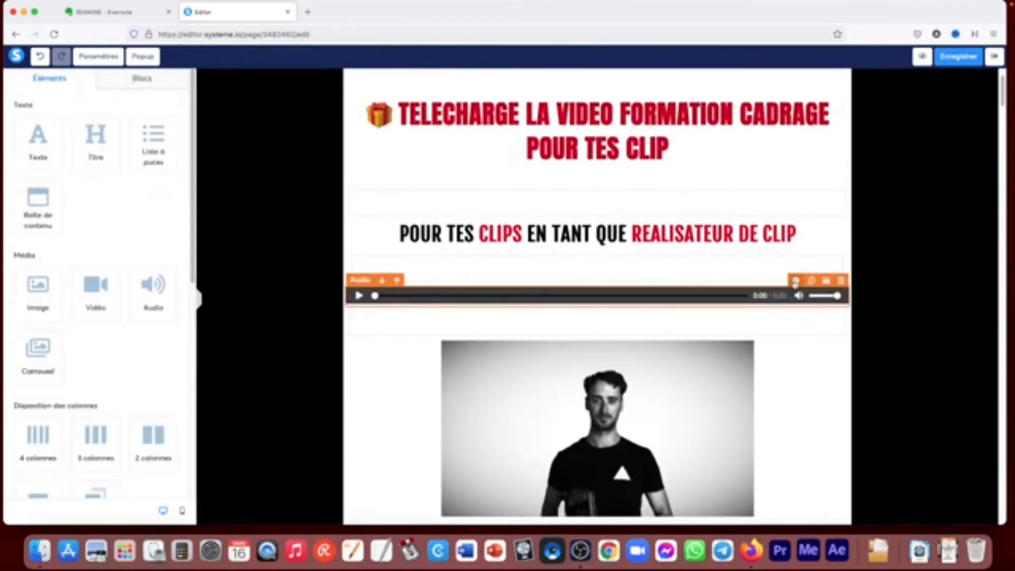
left_click(795, 281)
left_click(71, 115)
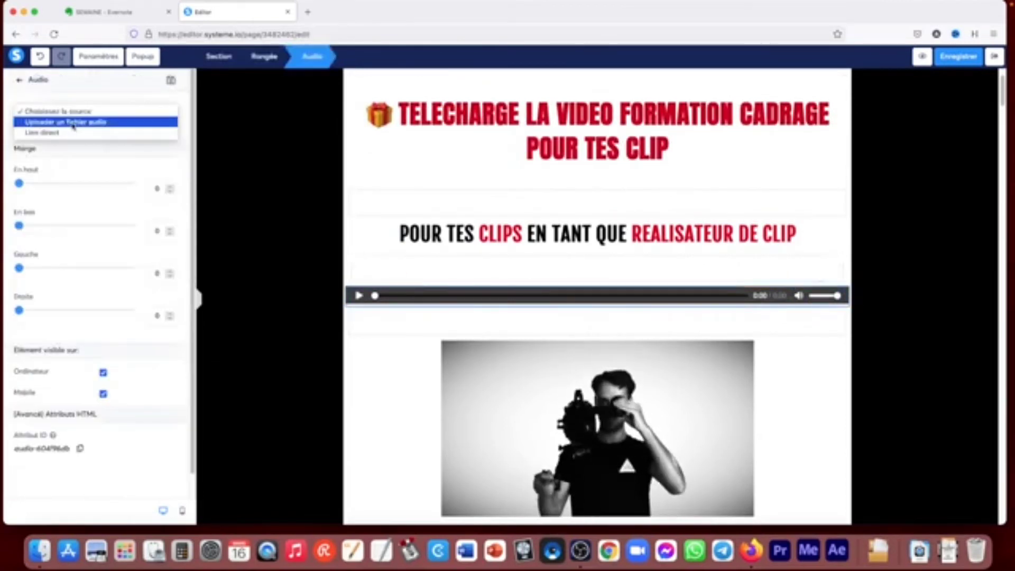
left_click(71, 123)
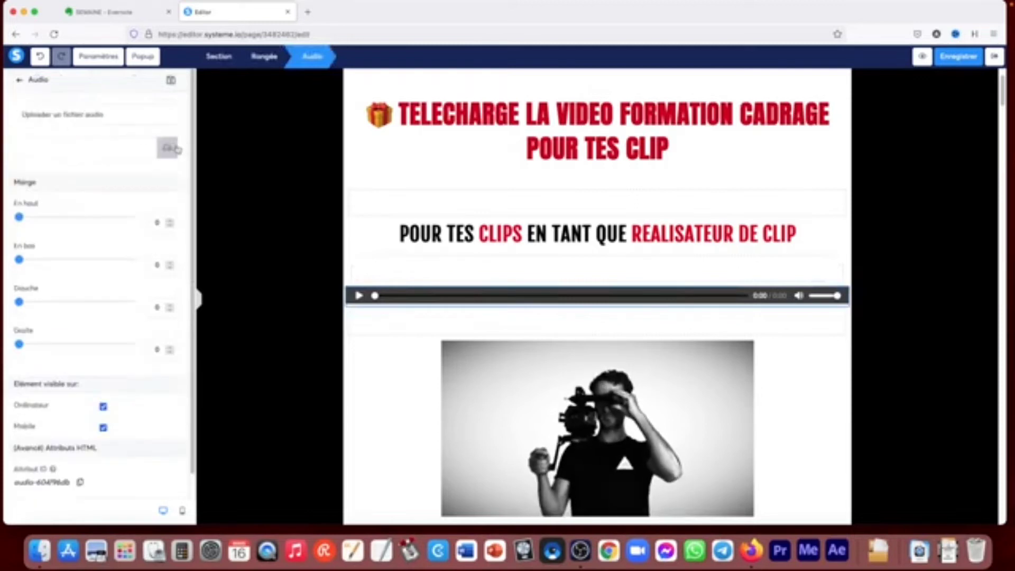
- Examine the allowed audio upload types and the stored audio files without inserting any
left_click(177, 149)
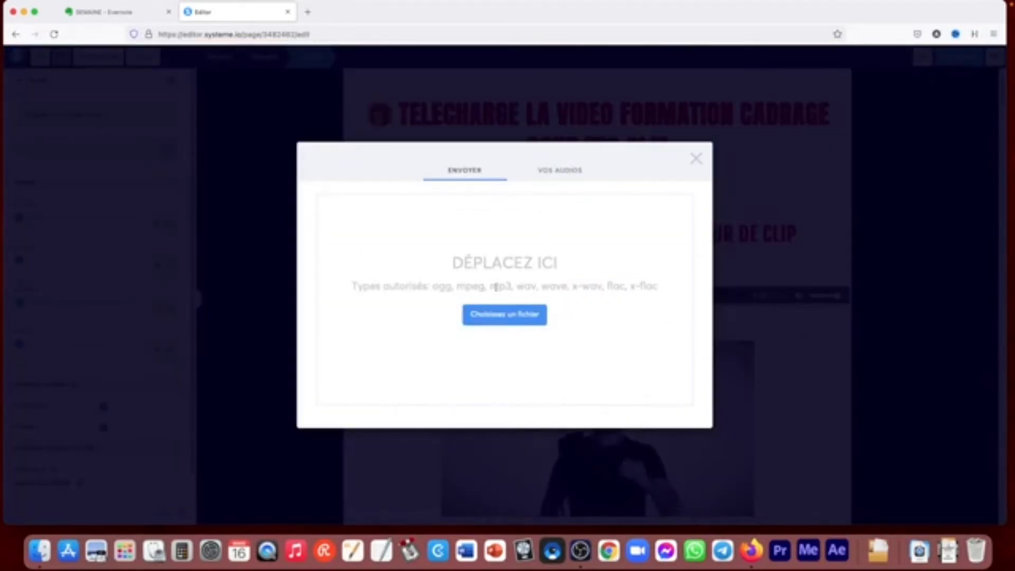
left_click(561, 172)
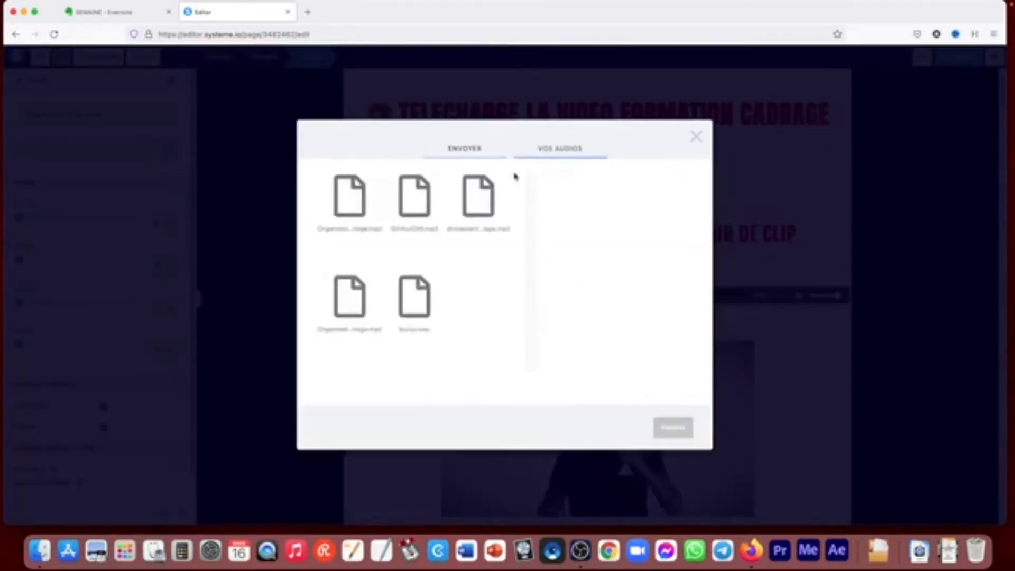
left_click(462, 168)
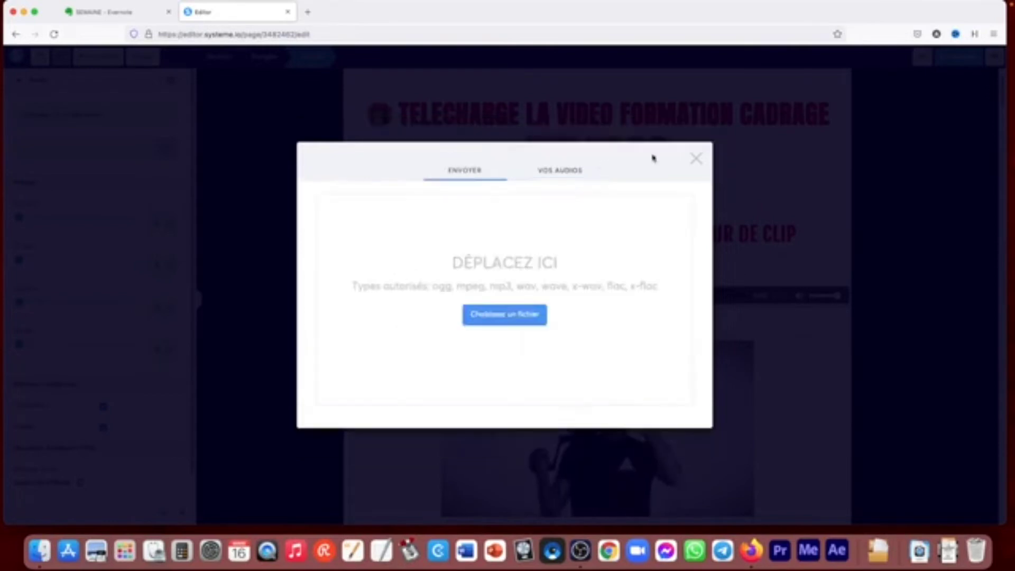
left_click(695, 159)
- Delete the audio element from the page and confirm the removal
left_click(872, 331)
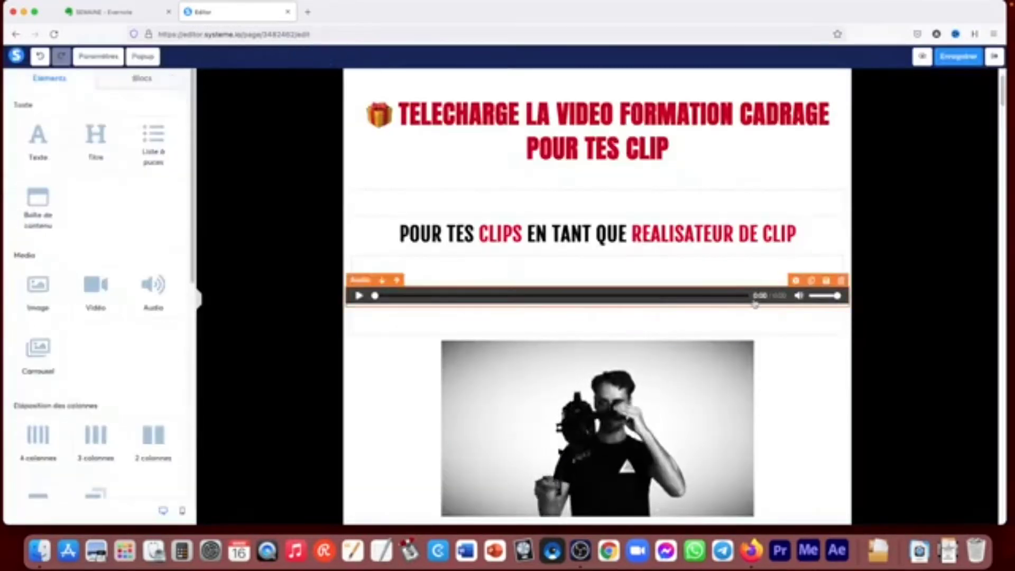
left_click(841, 281)
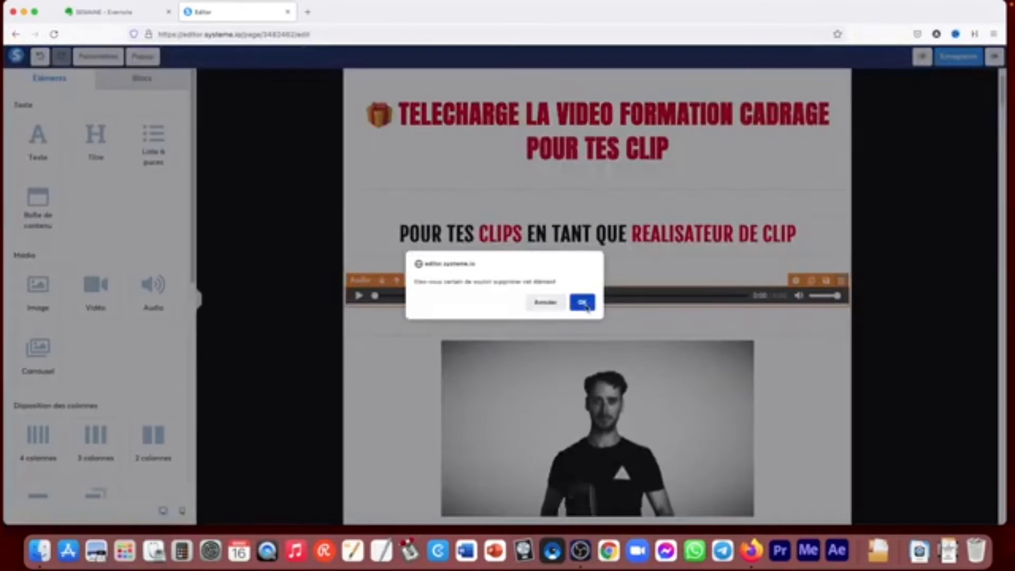
left_click(583, 302)
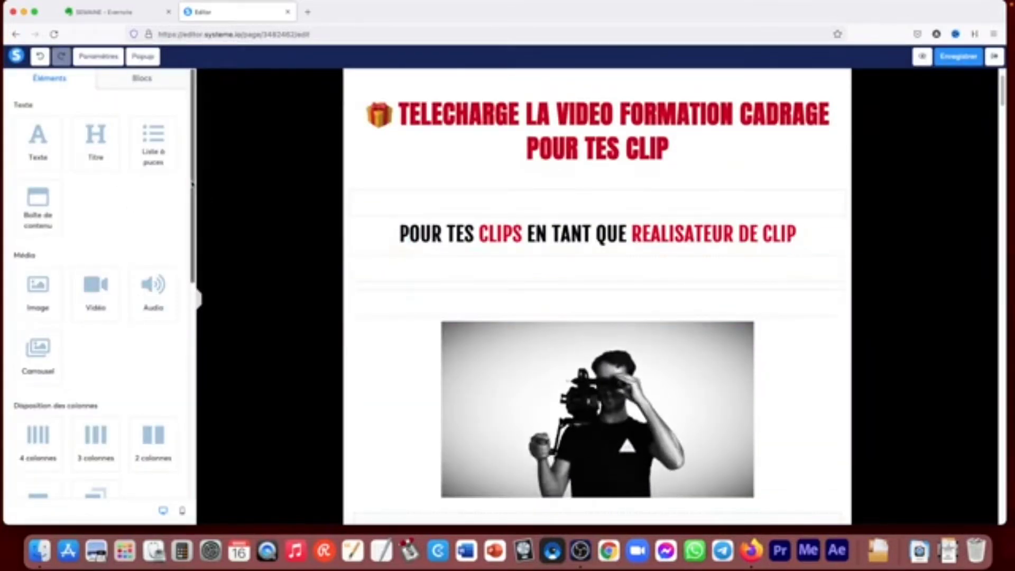
- Place a carousel element between the subtitle and the photo, and open its settings
scroll(45, 286, "down", 3)
left_click_drag(45, 286, 439, 286)
left_click(648, 346)
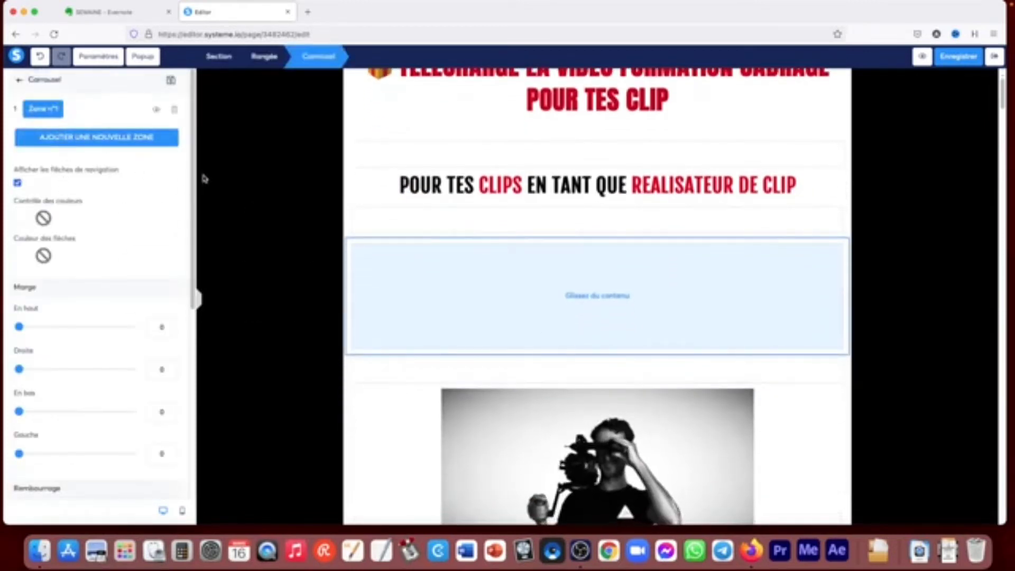
- Add a second zone to the carousel
scroll(118, 143, "down", 3)
scroll(118, 142, "up", 3)
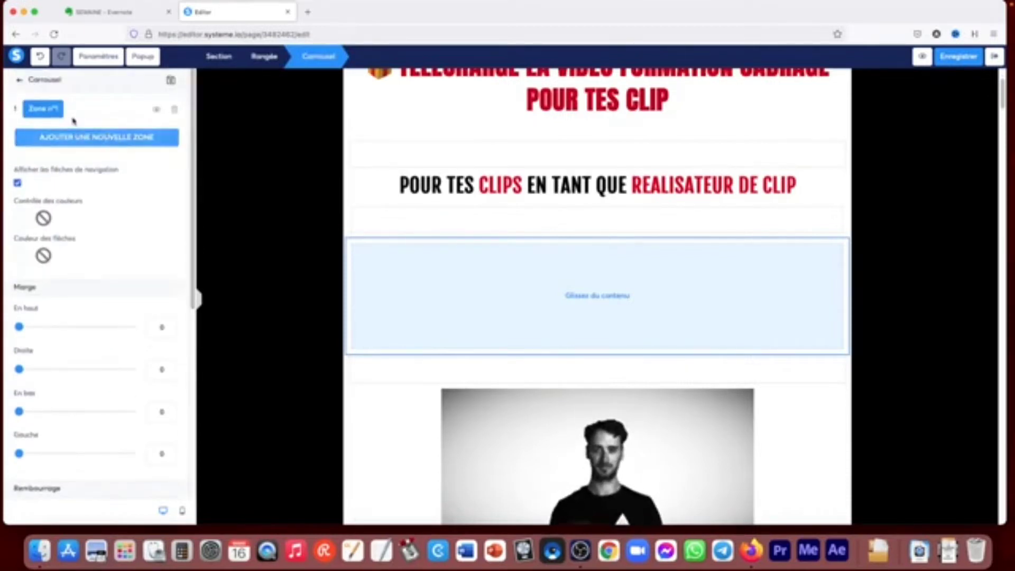
left_click(84, 139)
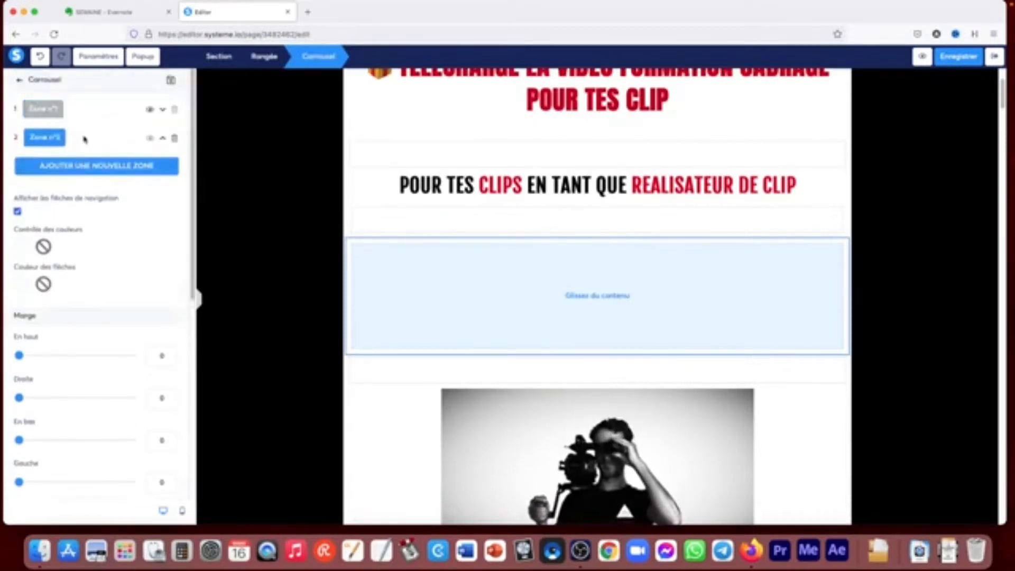
- Swap the order of the carousel's two zones, and delete the carousel from the page
left_click(49, 112)
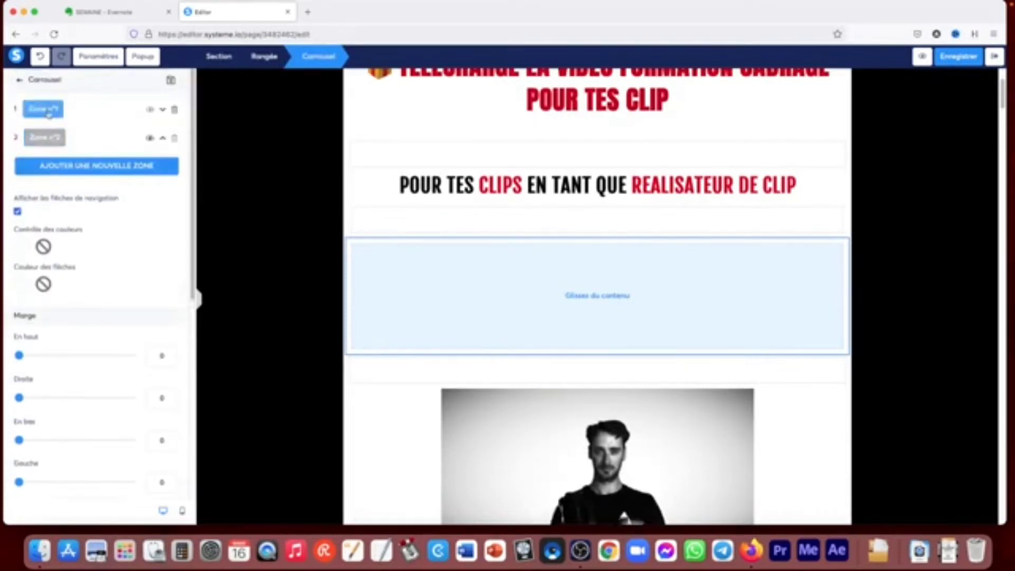
left_click(162, 111)
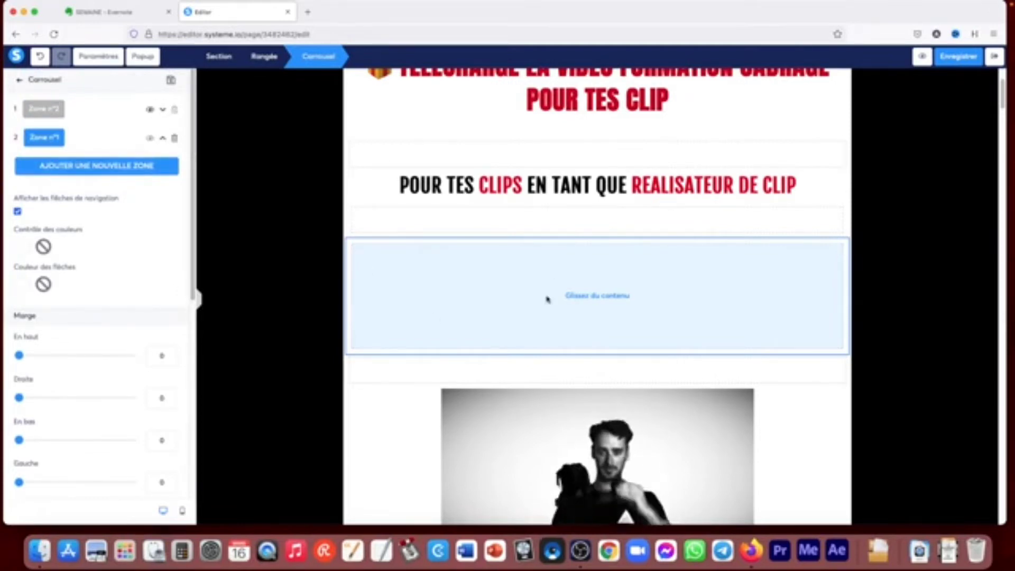
left_click(670, 295)
left_click(841, 232)
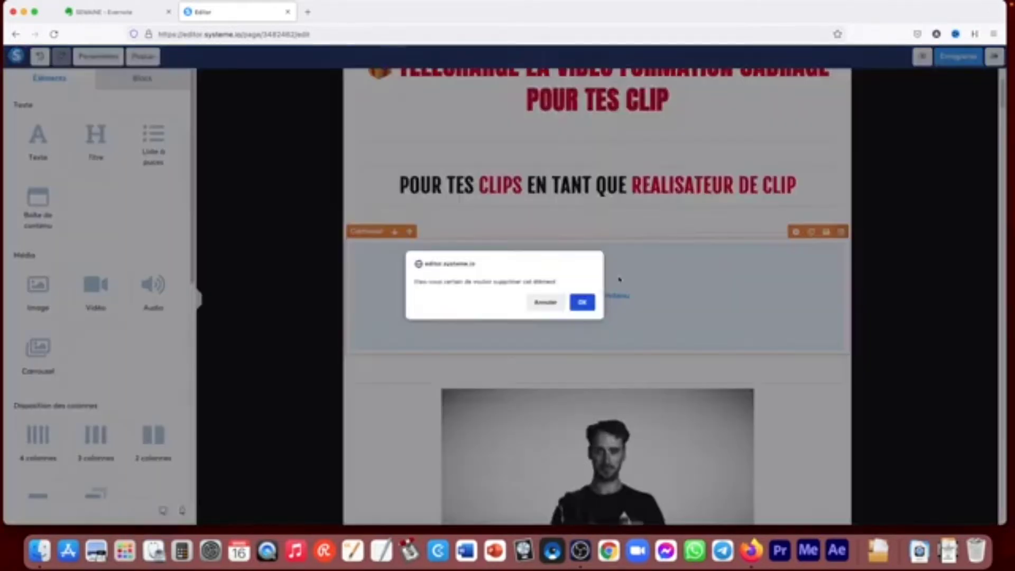
left_click(584, 301)
- Insert a four-column row between the subtitle and the photo, and remove it again
scroll(120, 203, "down", 8)
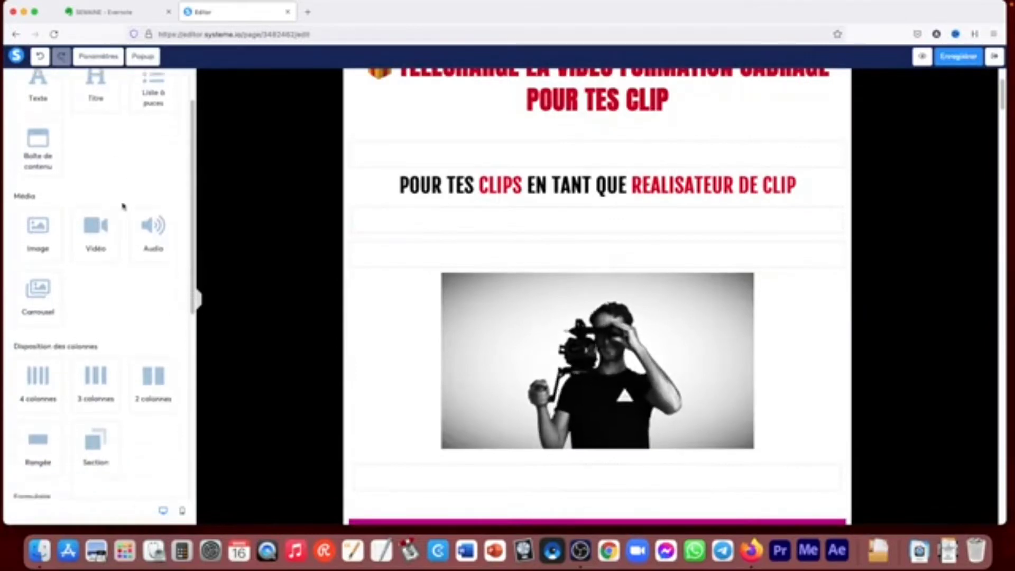
left_click_drag(33, 241, 420, 225)
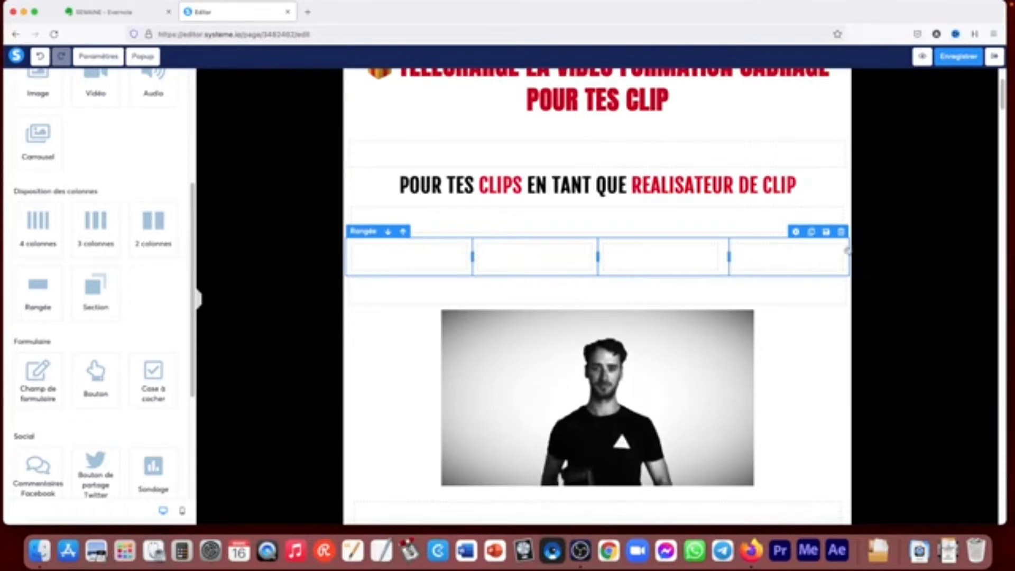
left_click(841, 231)
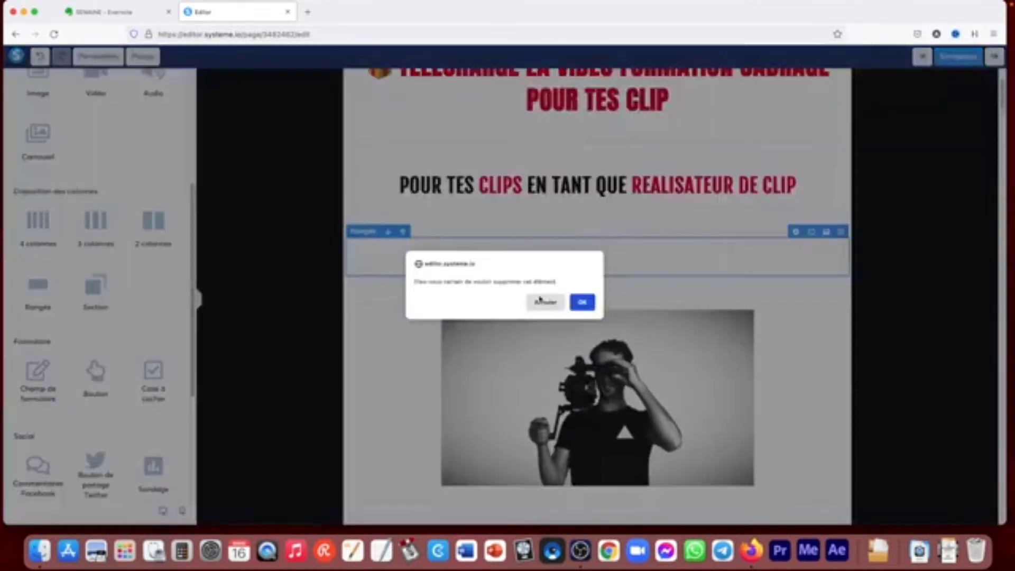
left_click(592, 304)
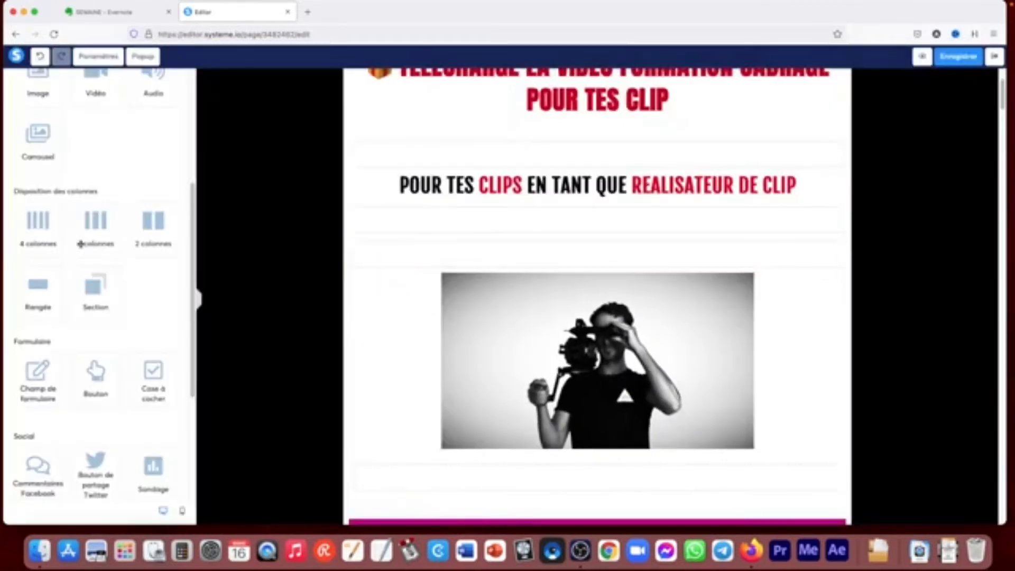
- Insert a three-column row between the subtitle and the photo, and remove it again
left_click_drag(193, 228, 193, 268)
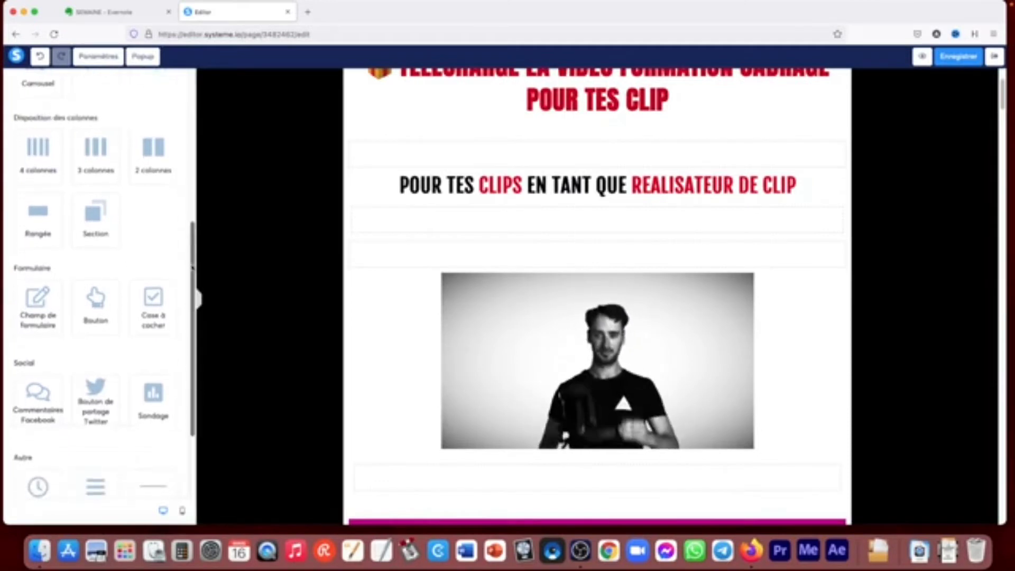
left_click_drag(105, 139, 469, 246)
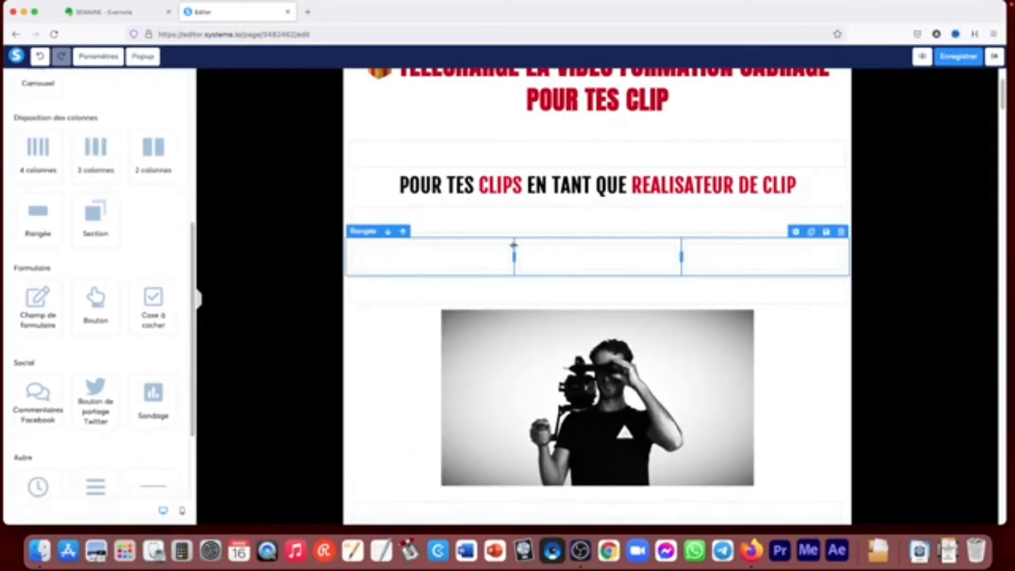
left_click(841, 232)
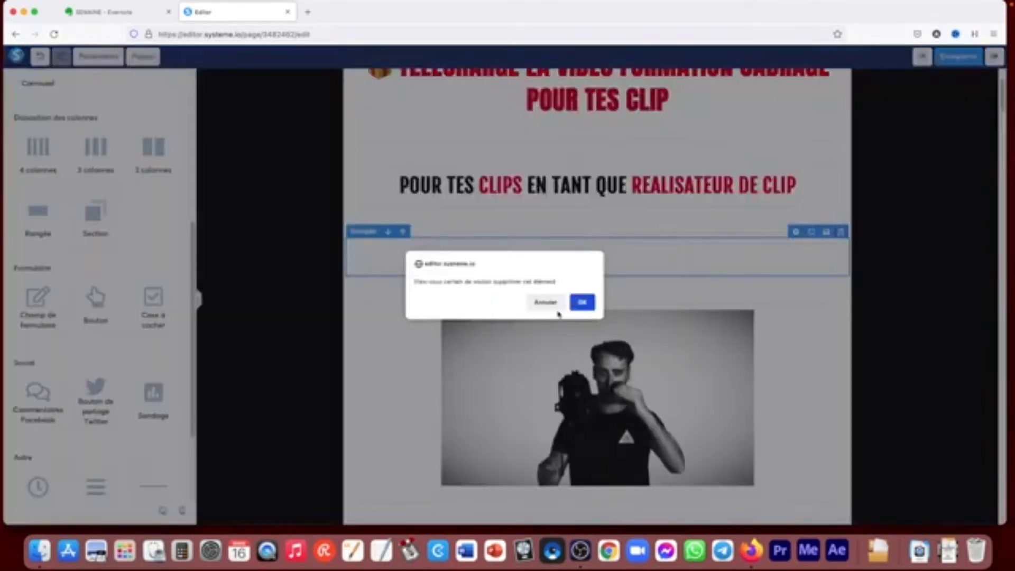
left_click(588, 299)
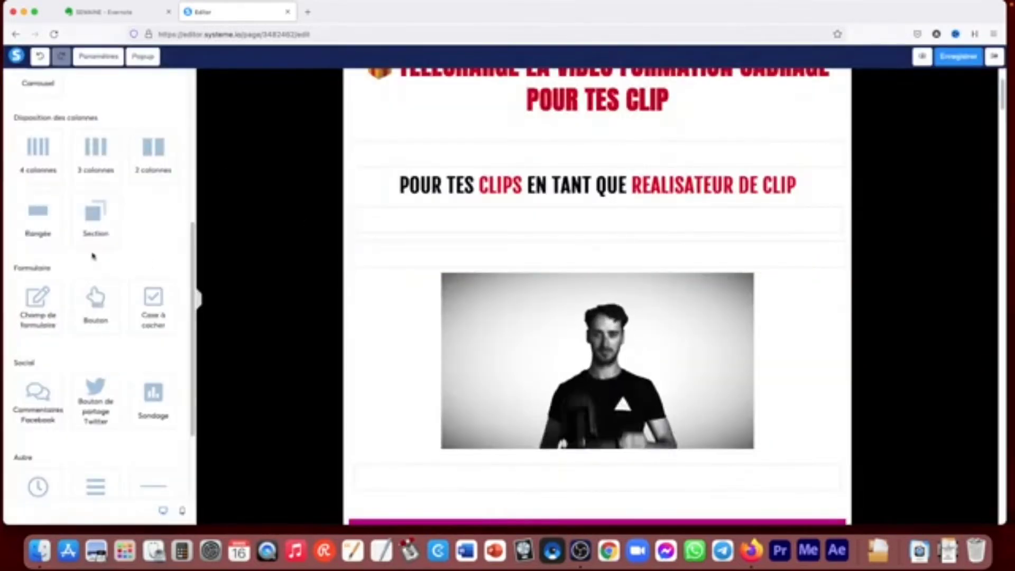
- Place a form field between the subtitle and the photo and set its data type to Email
left_click_drag(34, 305, 372, 255)
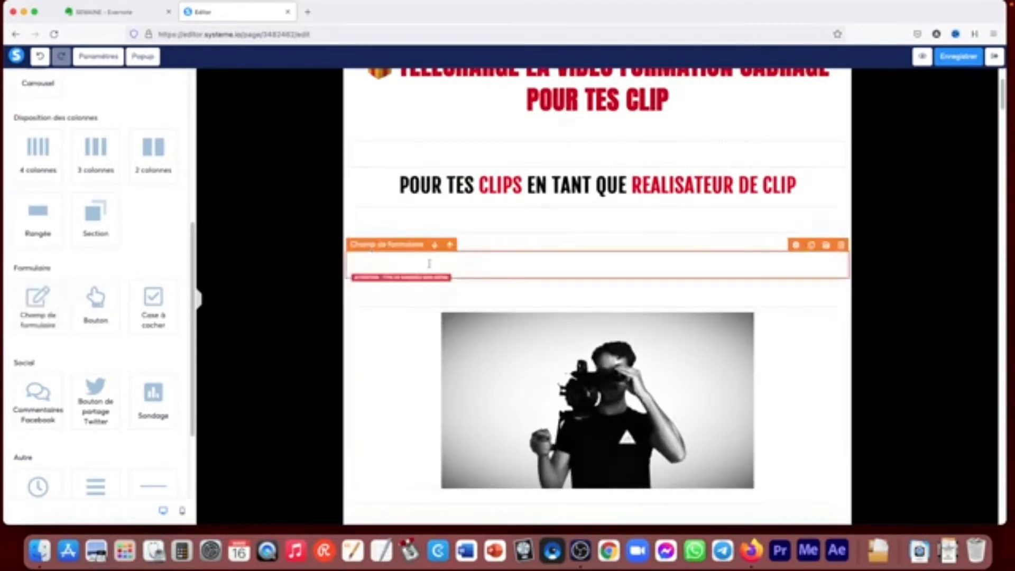
left_click(428, 264)
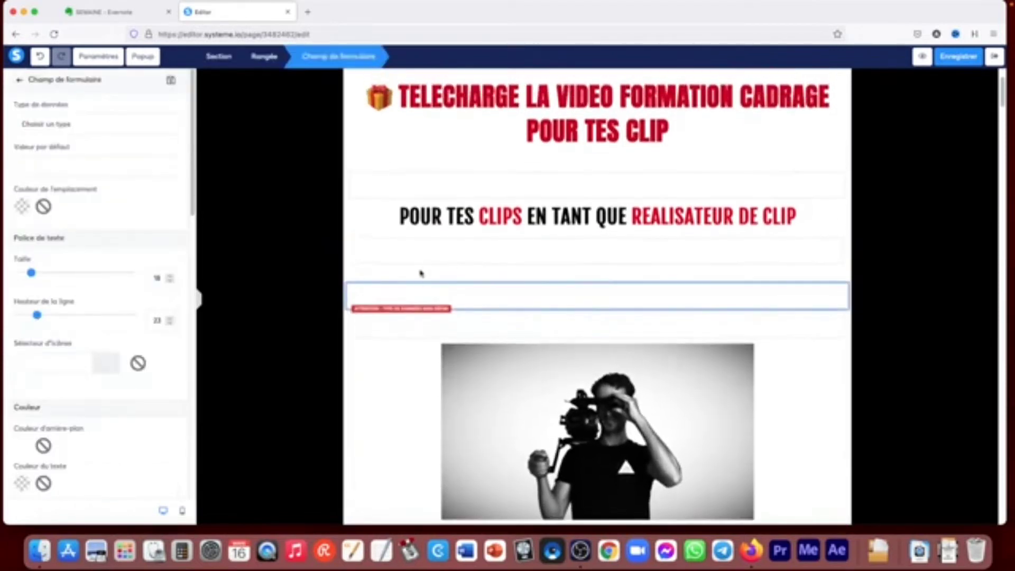
left_click(71, 128)
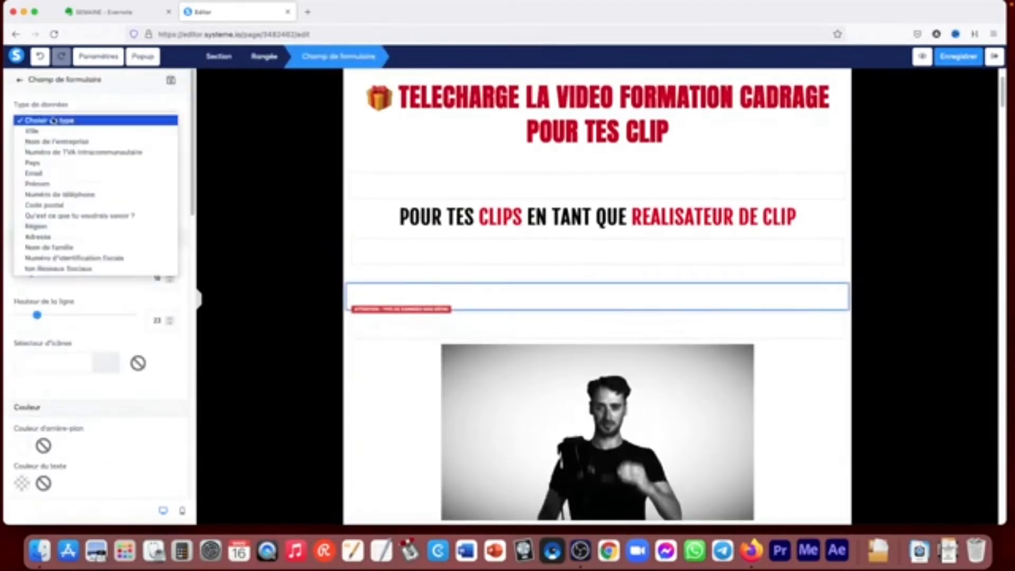
left_click(47, 174)
key("Escape")
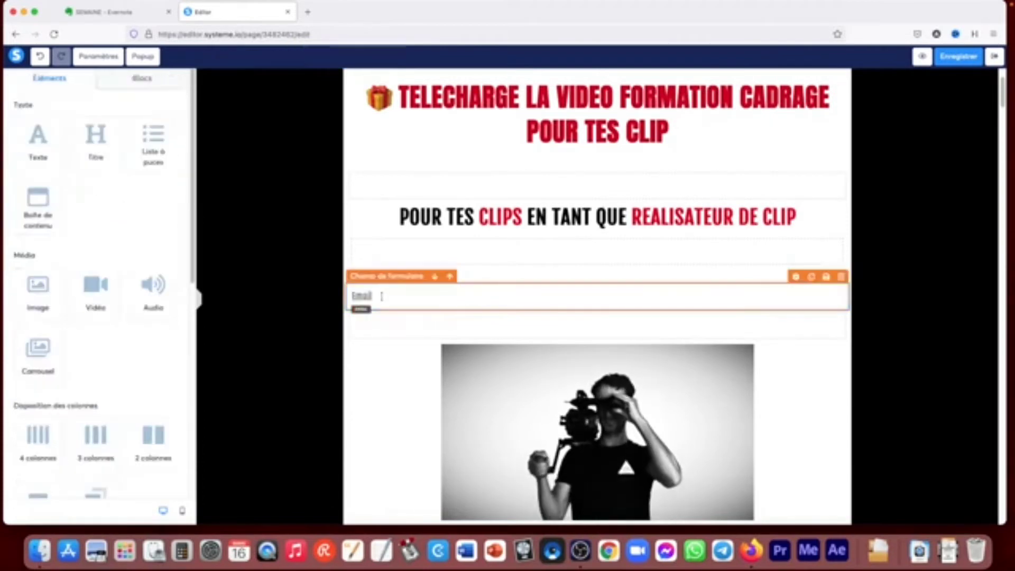
- Change the data type of the form field above the photo to "Qu'est ce que tu voudrais savoir ?"
left_click(397, 356)
scroll(383, 302, "down", 5)
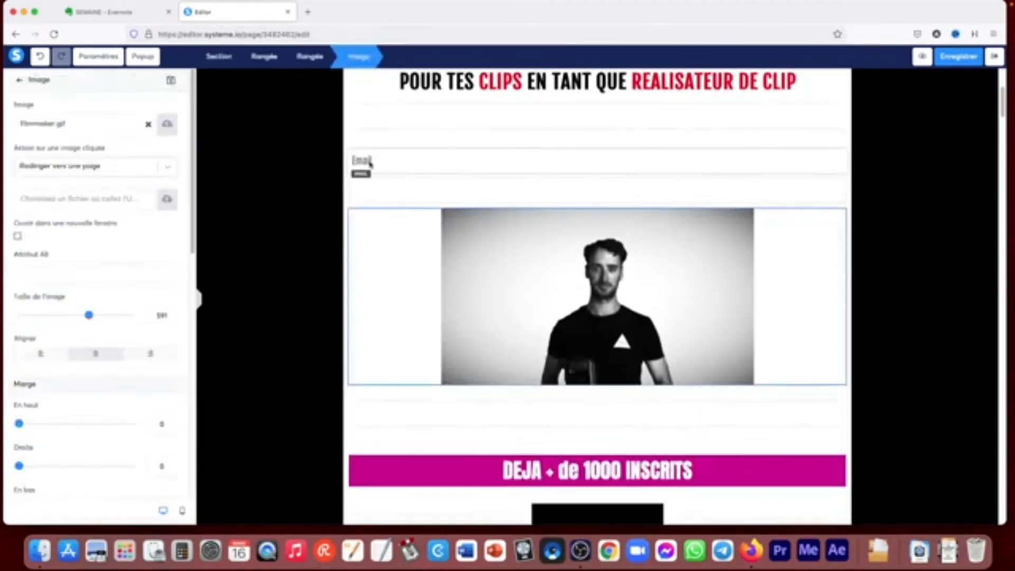
key("Escape")
left_click(373, 161)
left_click(58, 121)
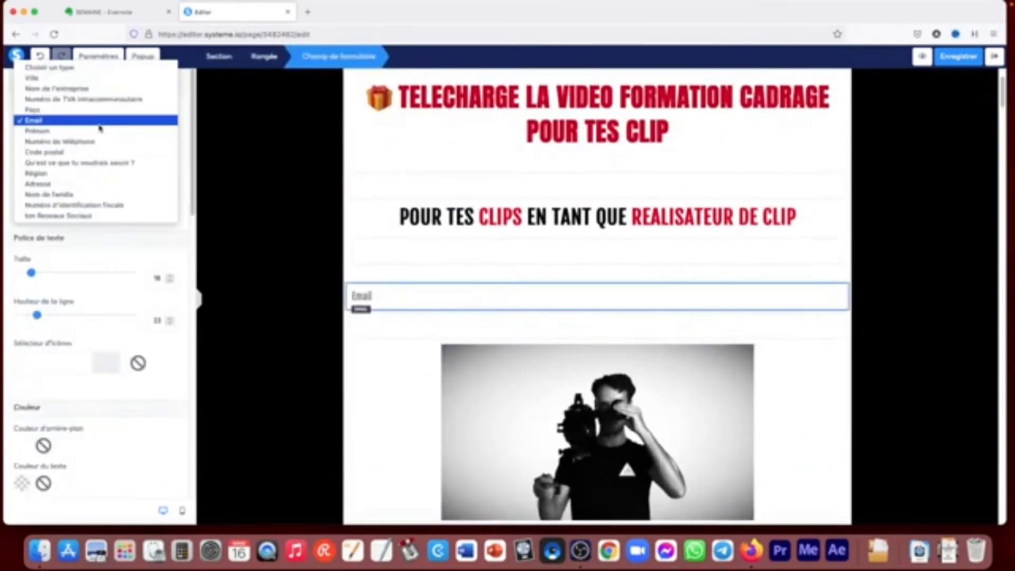
left_click(60, 163)
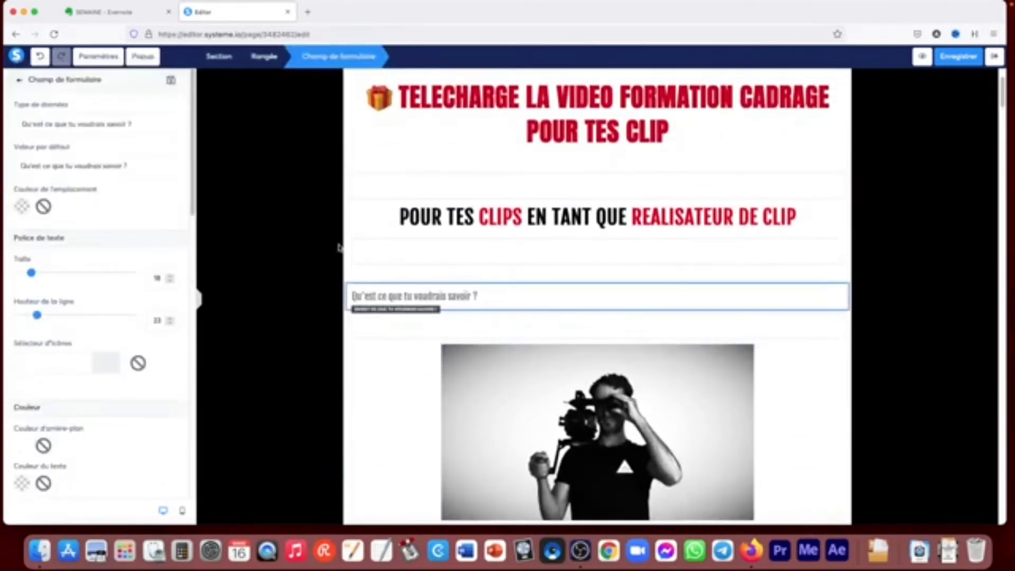
- Delete the form field above the photo and confirm the removal
left_click(300, 259)
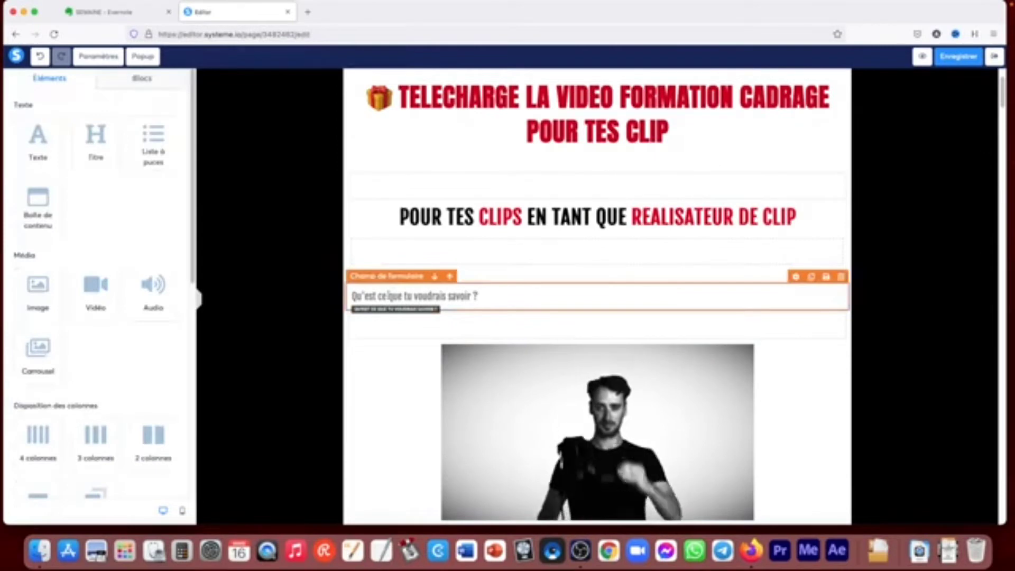
left_click(389, 298)
left_click(377, 293)
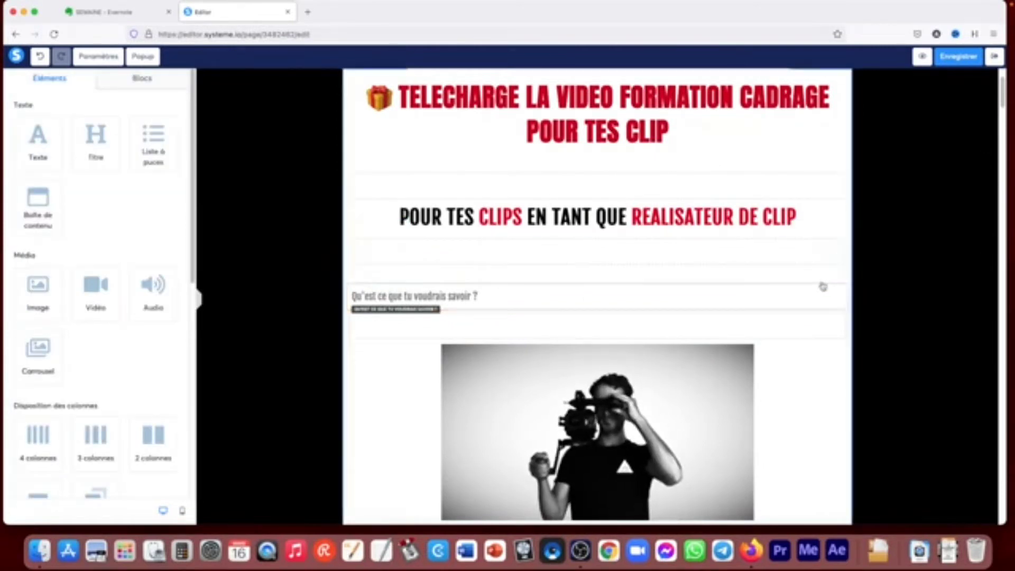
left_click(731, 279)
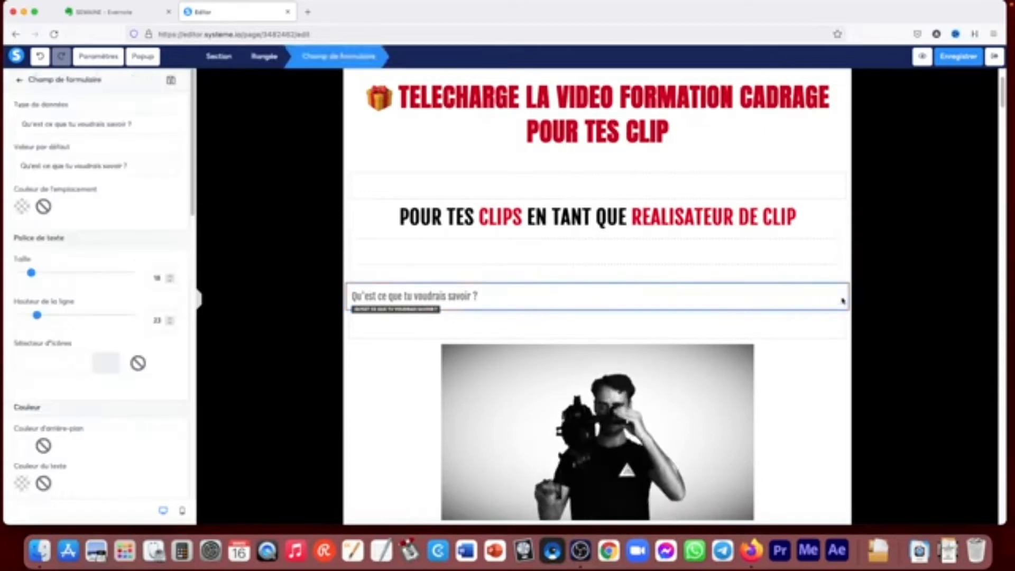
left_click(839, 274)
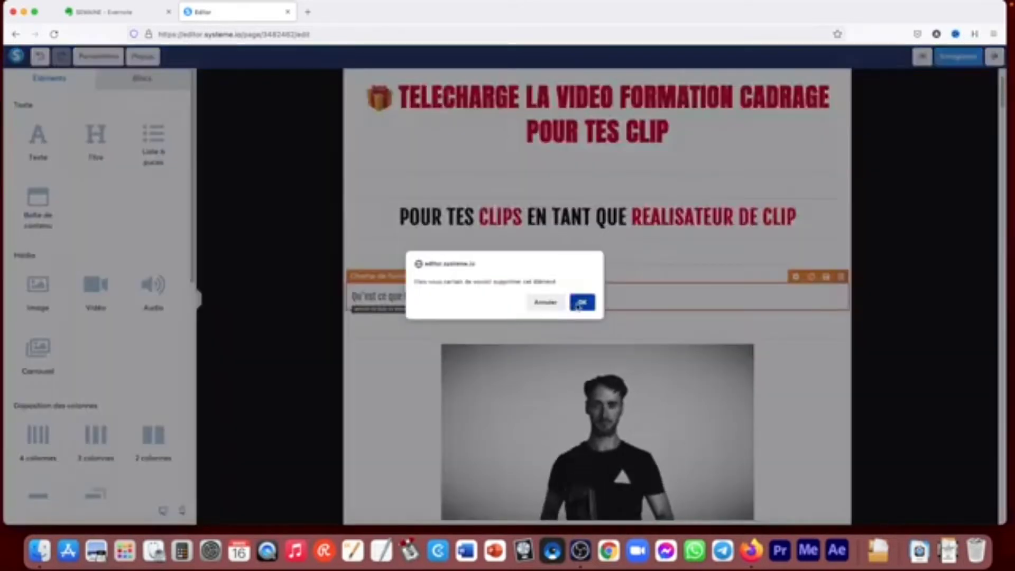
key("Return")
- Duplicate the "Qu'est ce que tu voudrais savoir ?" field in the free-access form and set the copy's data type to Ville
scroll(868, 341, "down", 10)
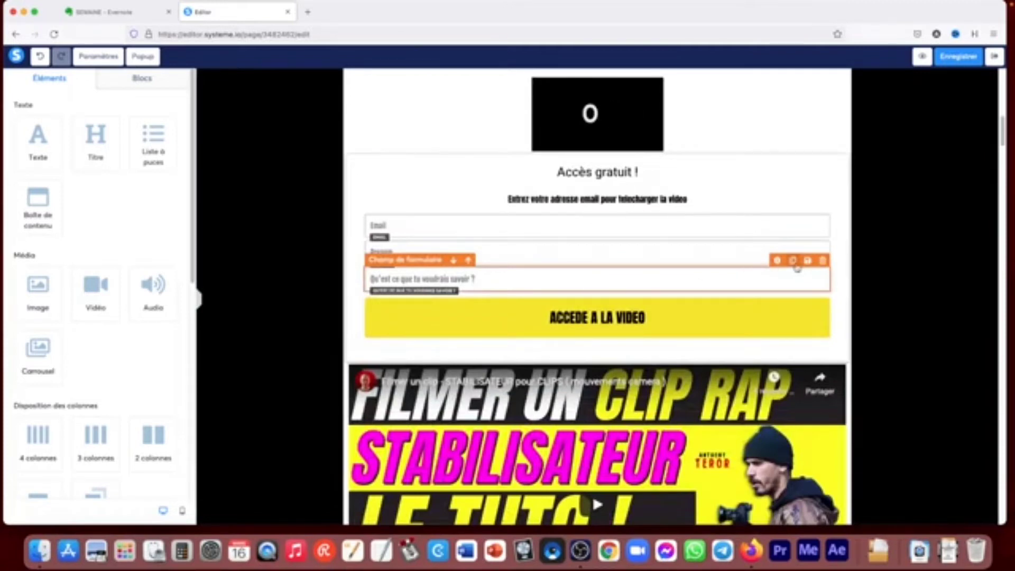
left_click(794, 261)
left_click(517, 309)
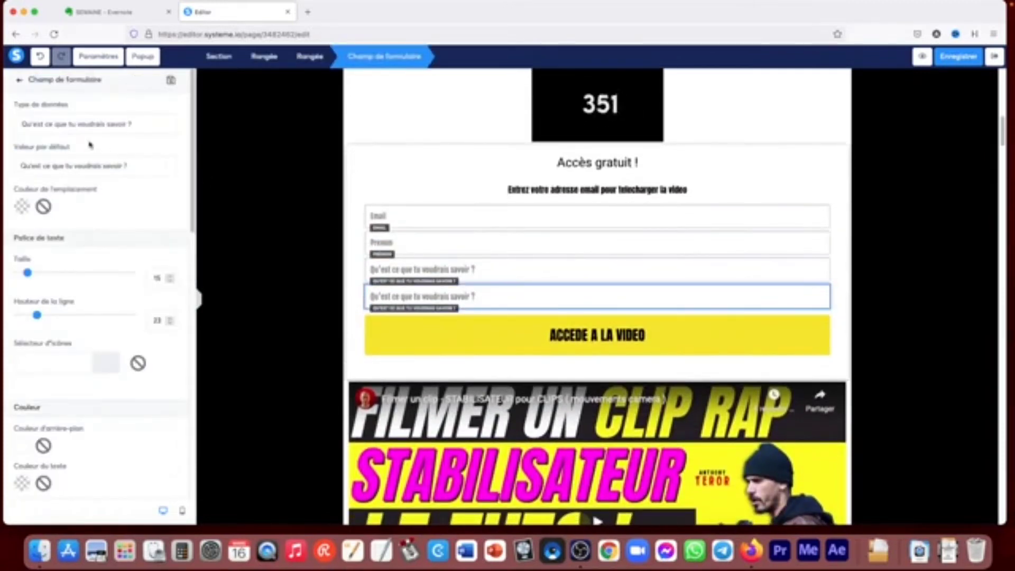
left_click(74, 125)
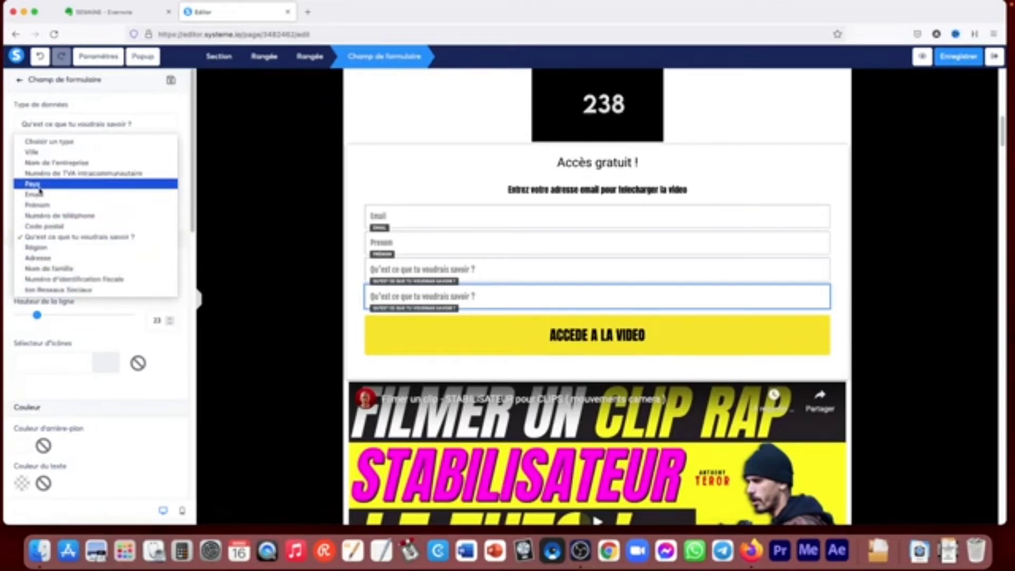
left_click(32, 152)
- Delete the Ville field from the free-access form and confirm the removal
left_click(246, 303)
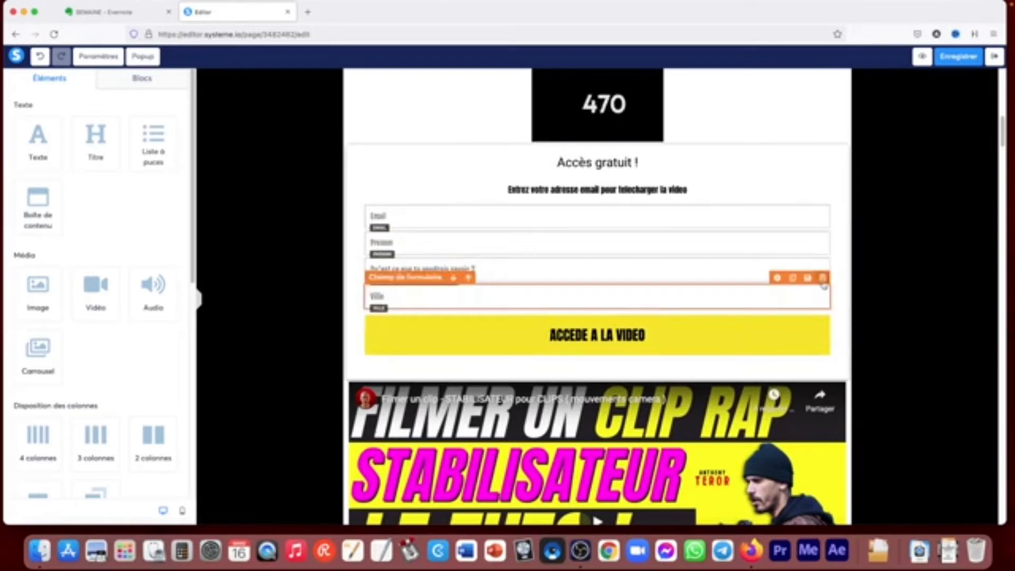
left_click(823, 278)
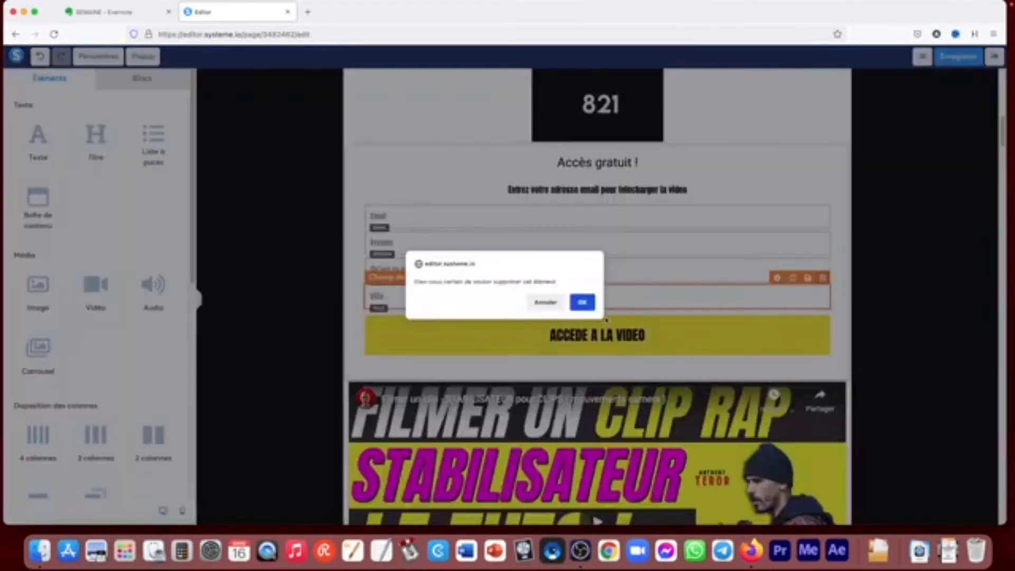
left_click(589, 304)
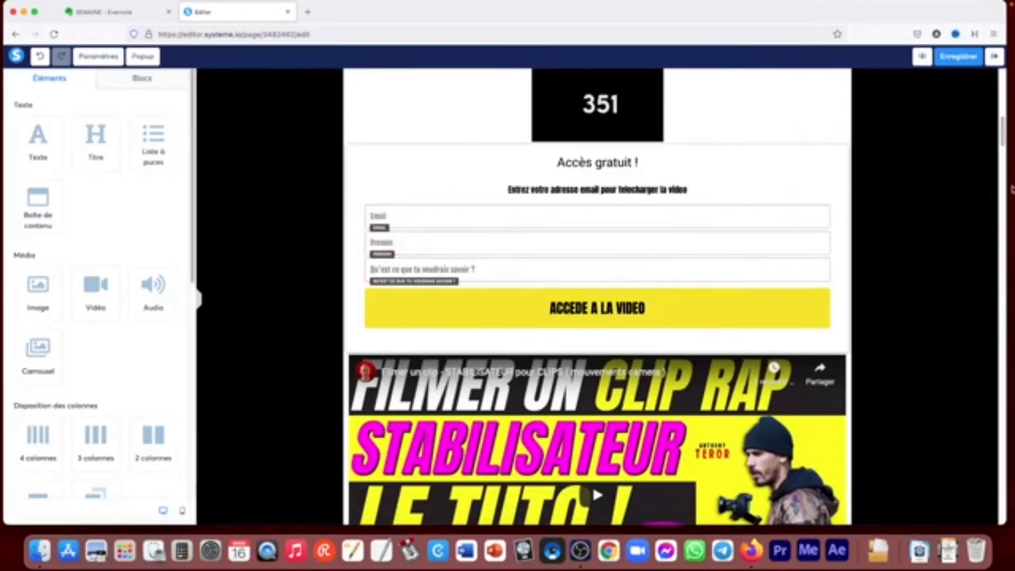
- Place a button element between the subtitle and the photo
left_click_drag(1001, 135, 1003, 103)
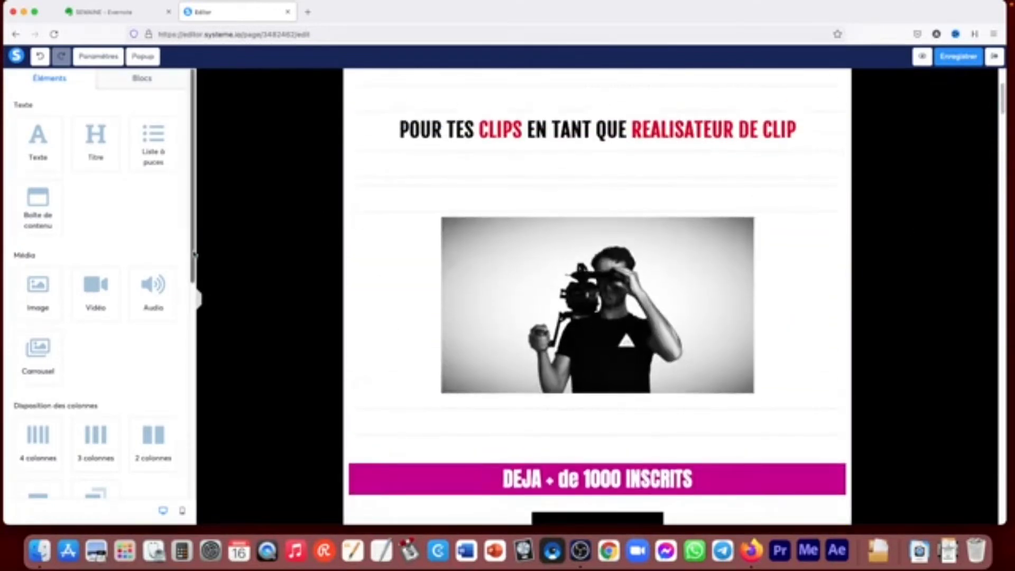
left_click_drag(186, 193, 201, 386)
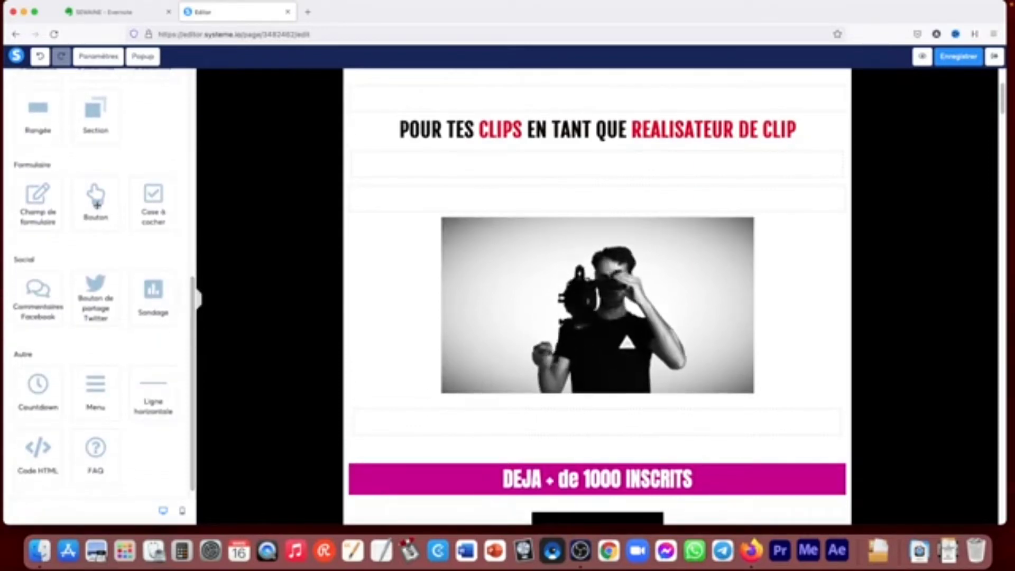
left_click_drag(96, 206, 378, 186)
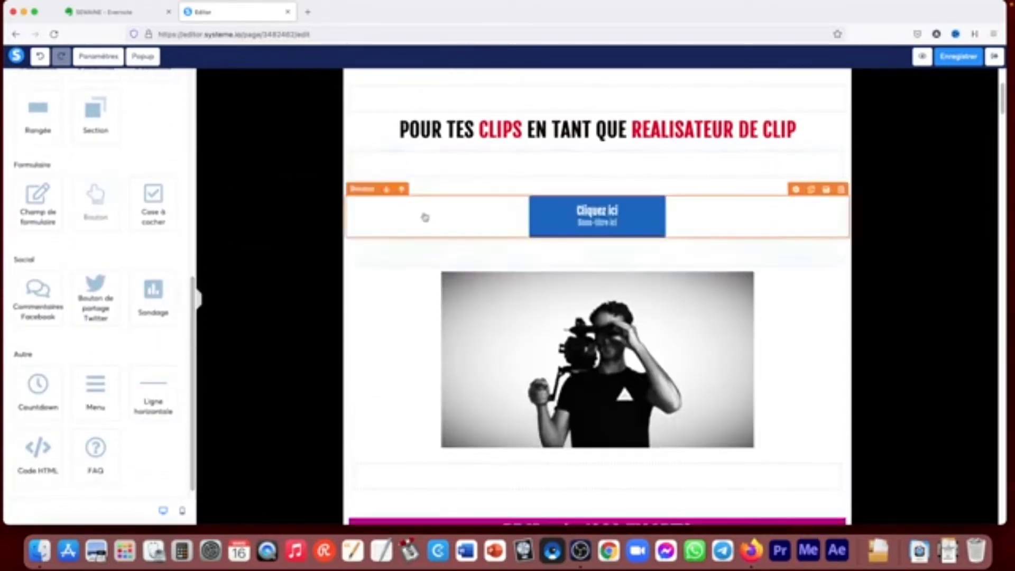
- Set the action of the new "Cliquez ici" button to Rediriger vers une page
scroll(652, 453, "down", 2)
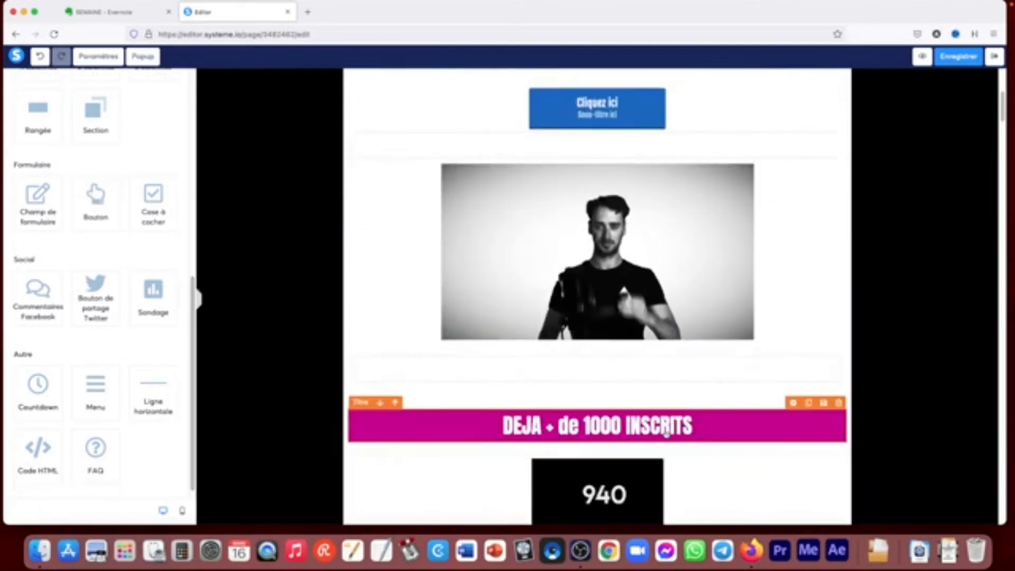
scroll(652, 453, "down", 5)
scroll(629, 447, "up", 6)
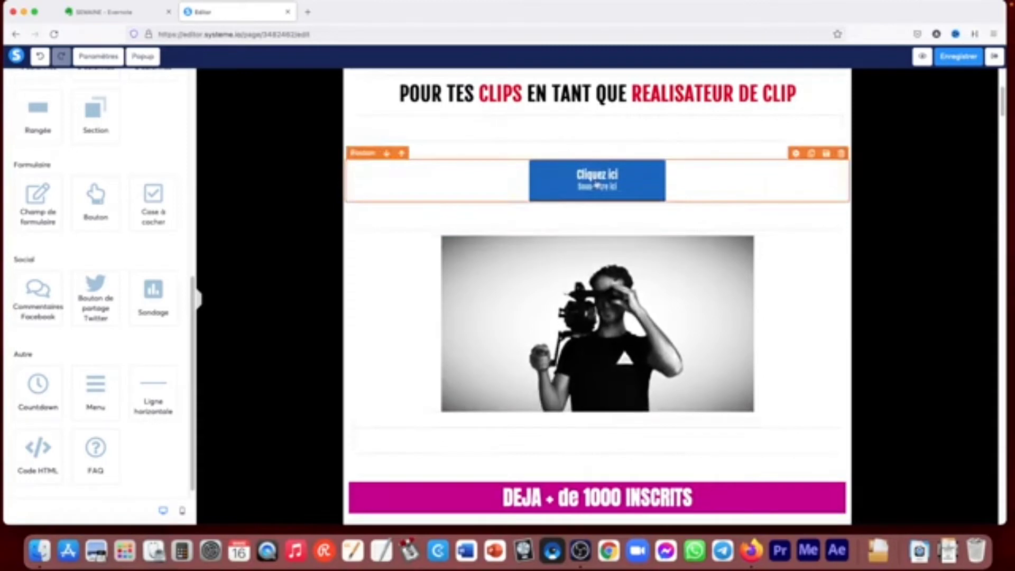
left_click(596, 185)
scroll(596, 181, "up", 2)
left_click(127, 124)
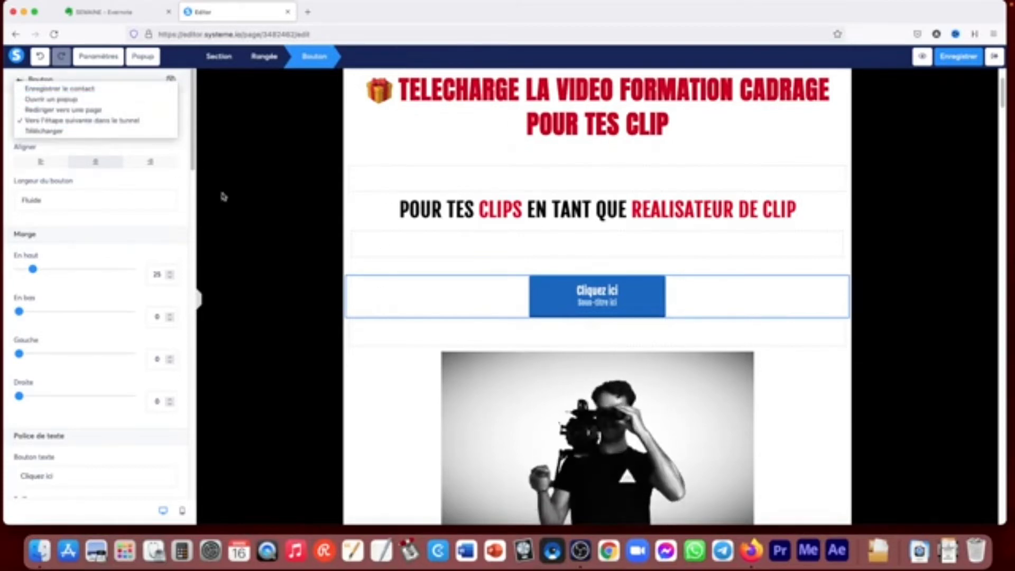
left_click(55, 111)
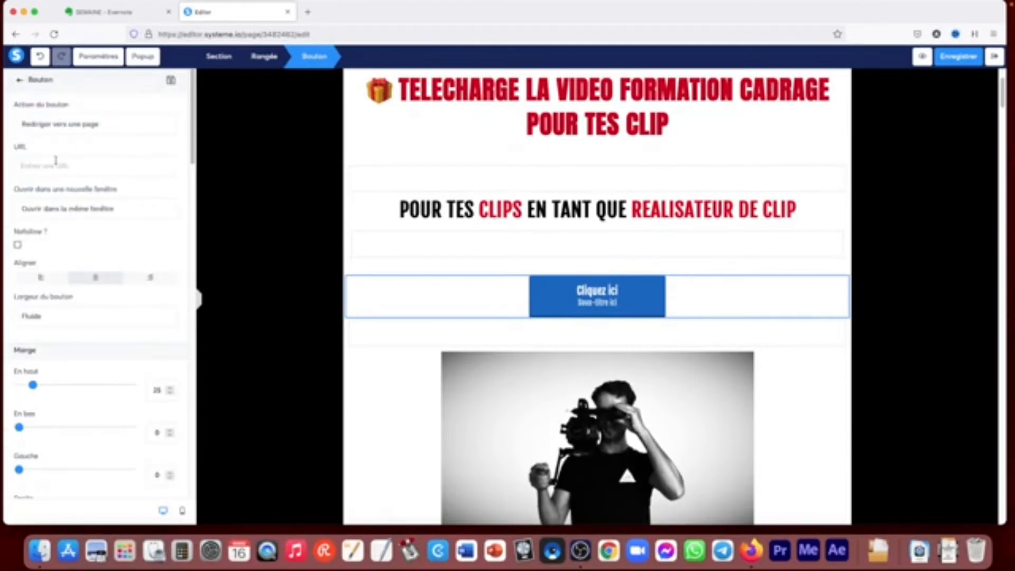
- Make the button's link open in a new window, and change its action to Vers l'étape suivante dans le tunnel
left_click(103, 209)
left_click(103, 216)
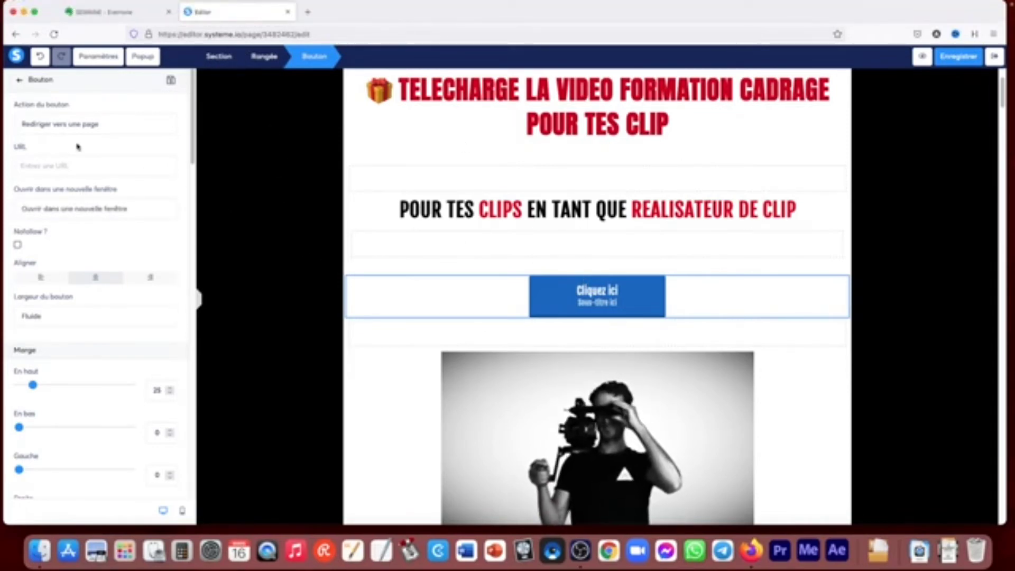
left_click(75, 126)
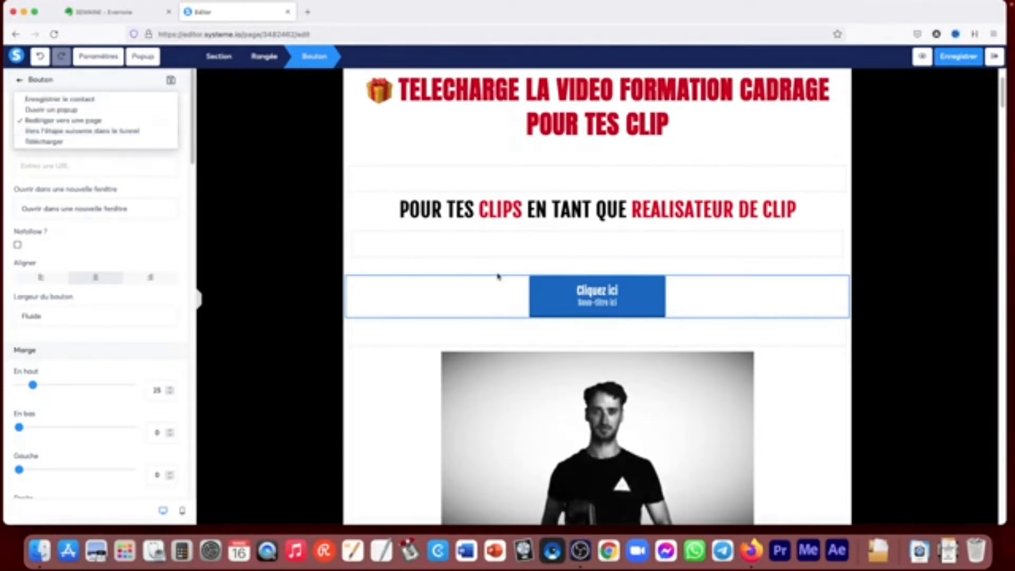
left_click(58, 133)
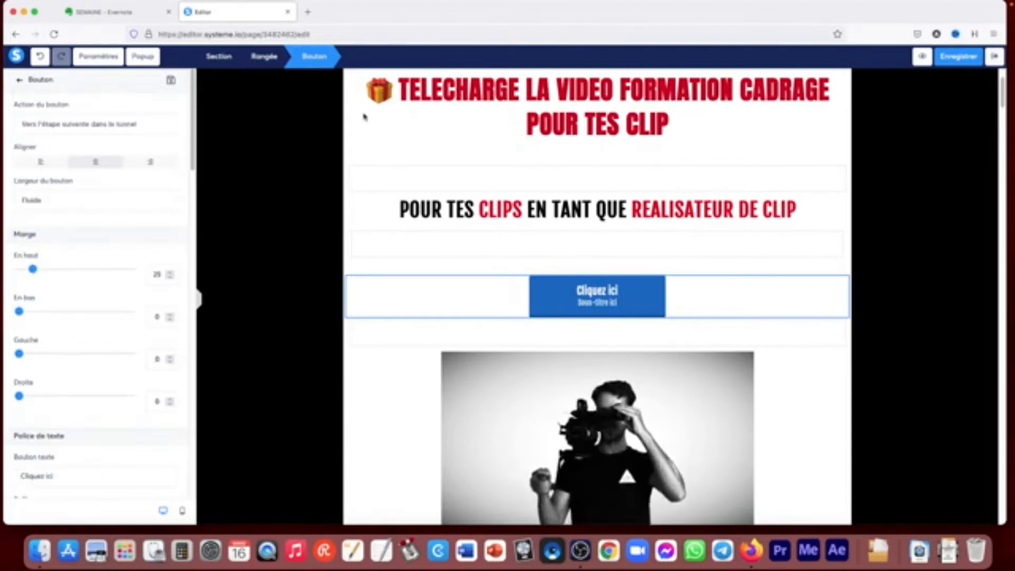
- Open the funnel's step list in a duplicate browser tab and preview the "Verifie ta boite mail" thank-you page
right_click(272, 11)
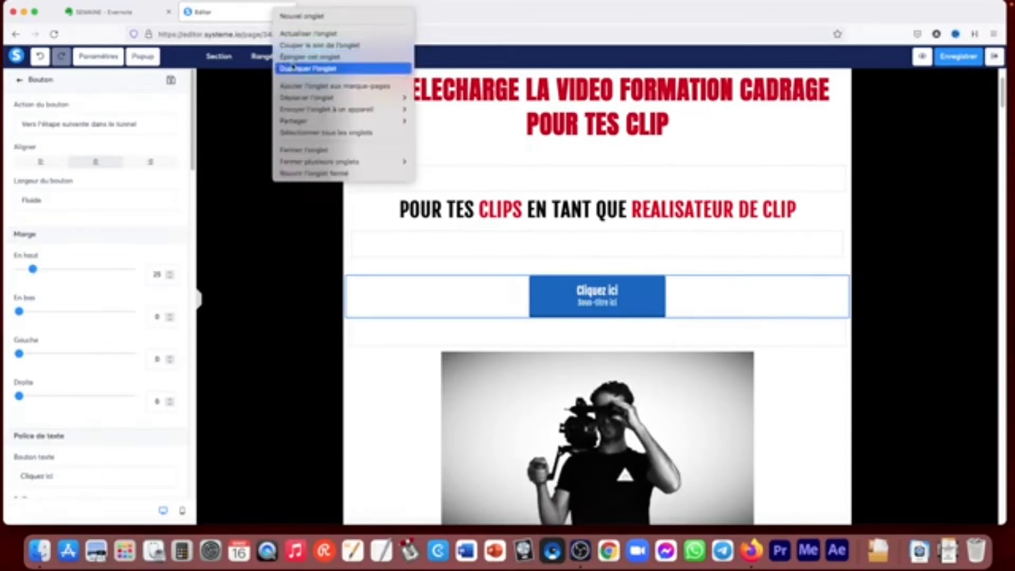
left_click(294, 67)
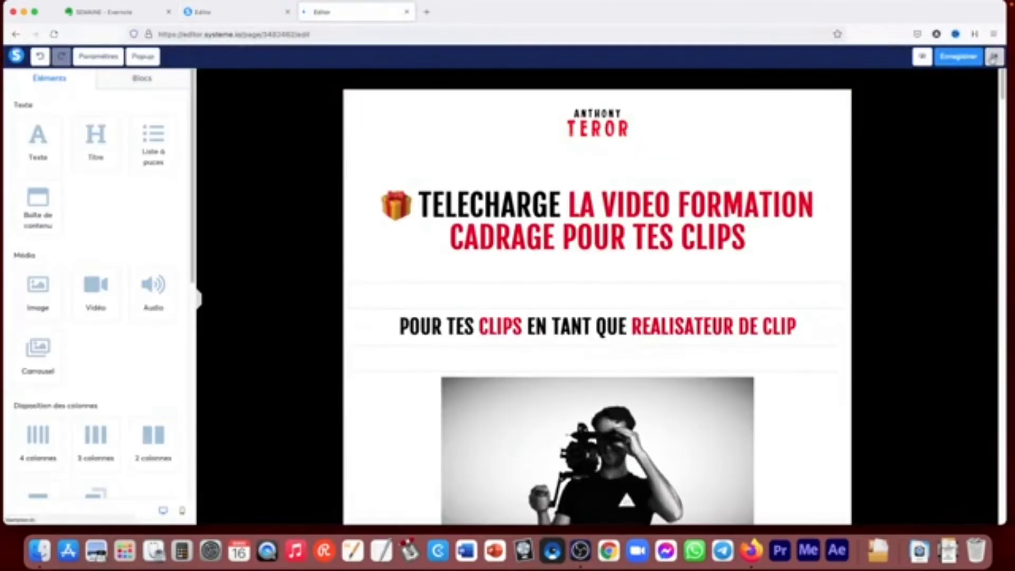
left_click(990, 59)
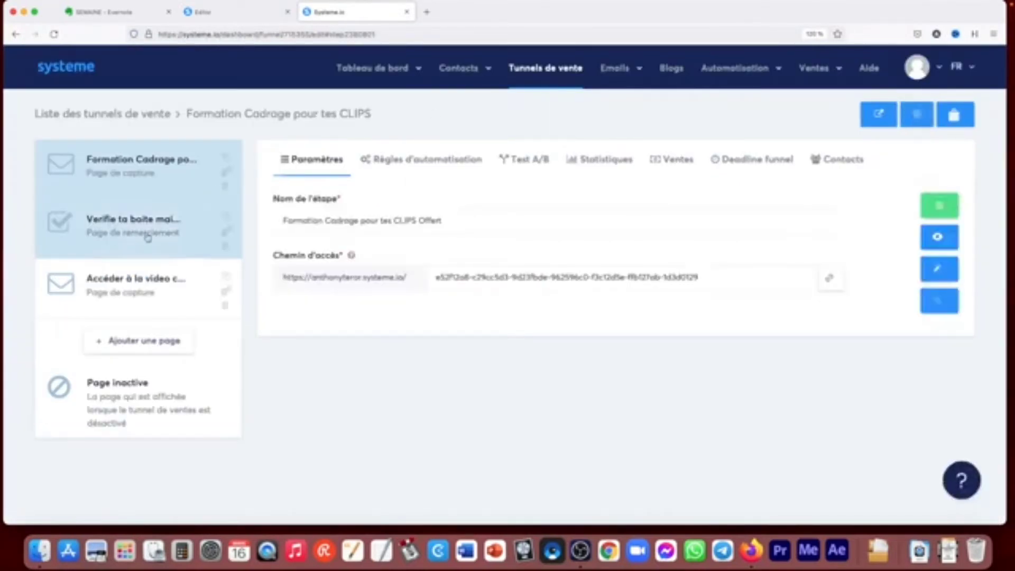
left_click(248, 12)
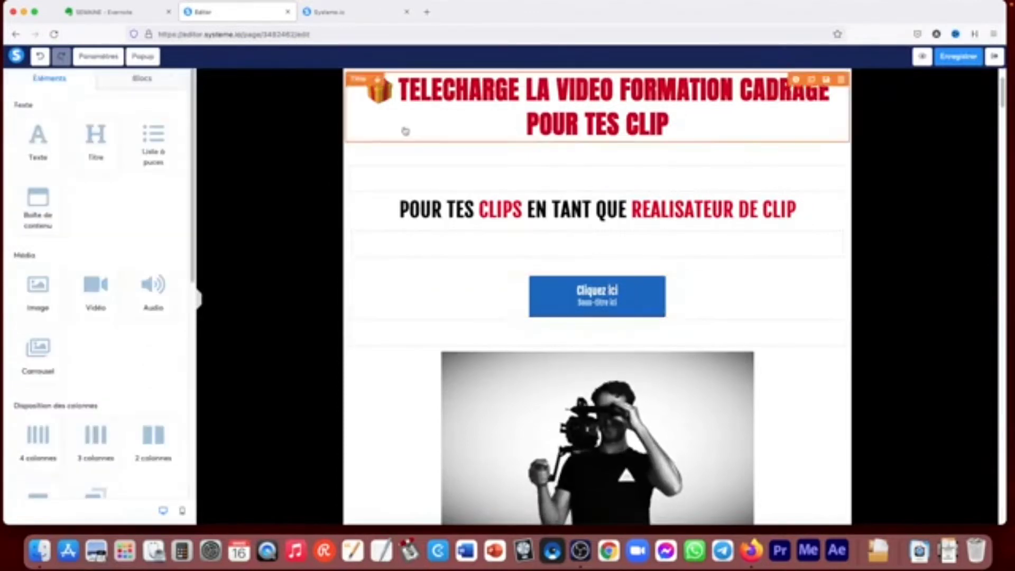
left_click(378, 16)
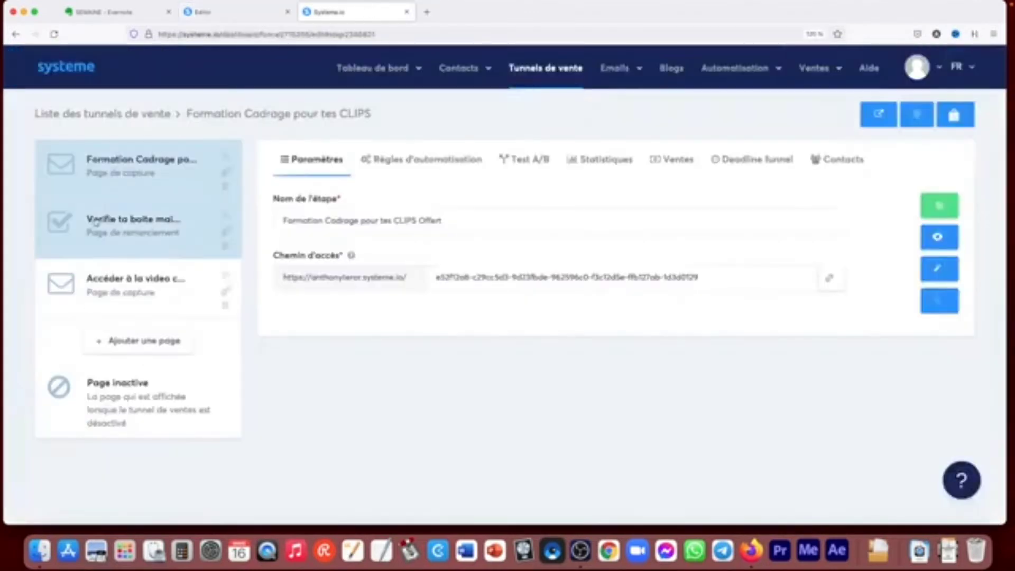
left_click(132, 236)
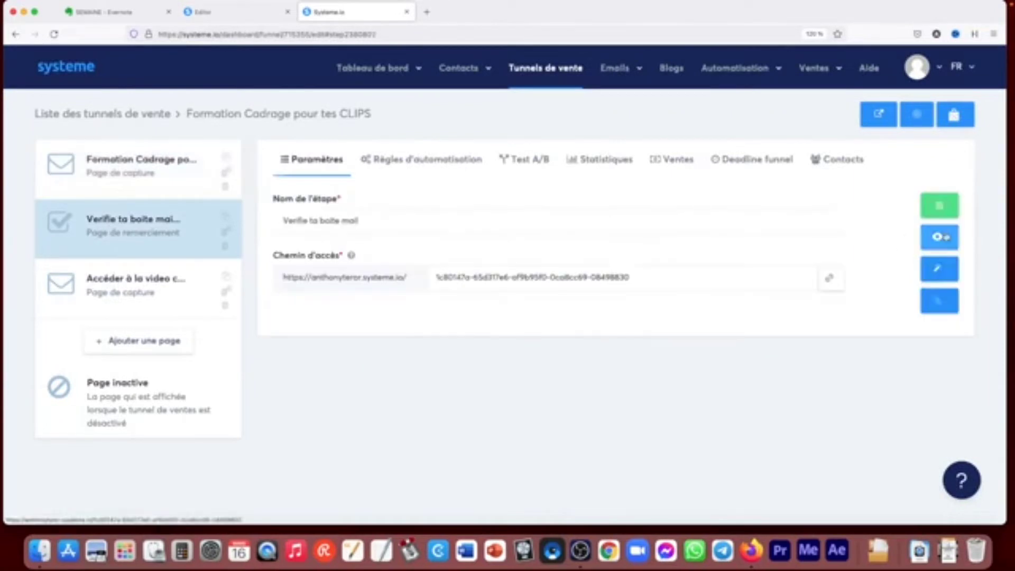
left_click(939, 237)
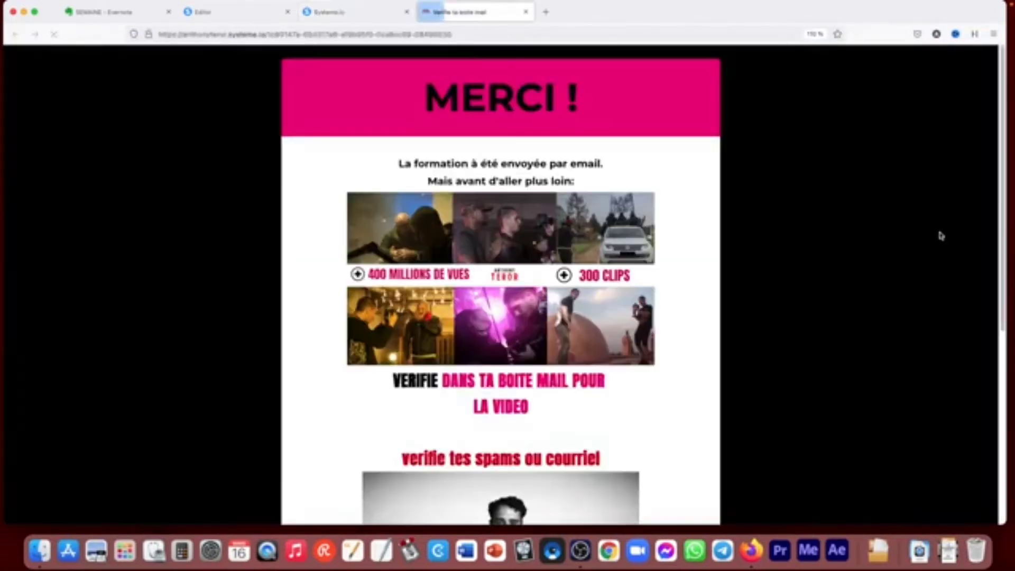
left_click(525, 12)
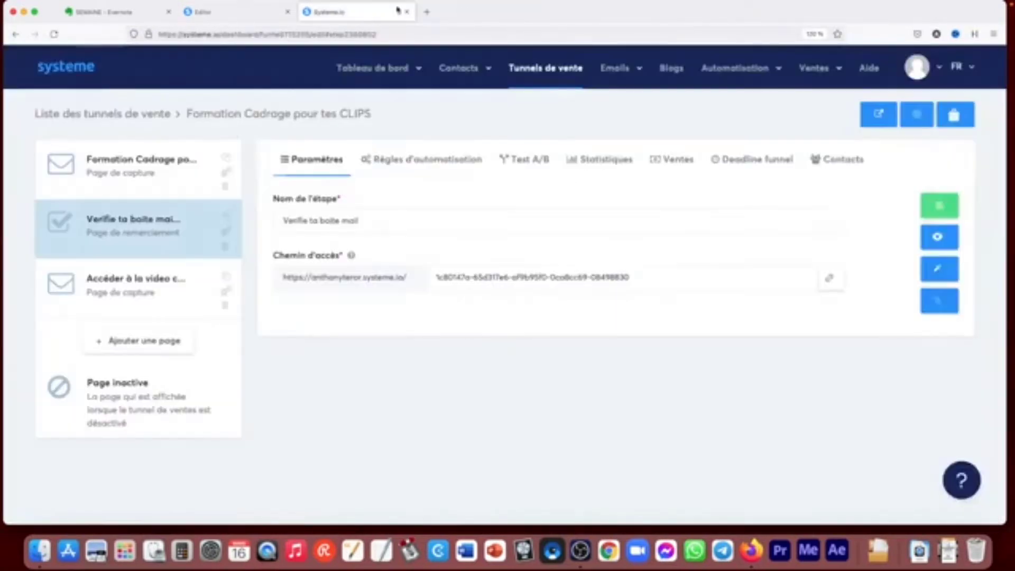
- Return to the page editor and delete the "Cliquez ici" button above the photo, confirming the removal
left_click(238, 19)
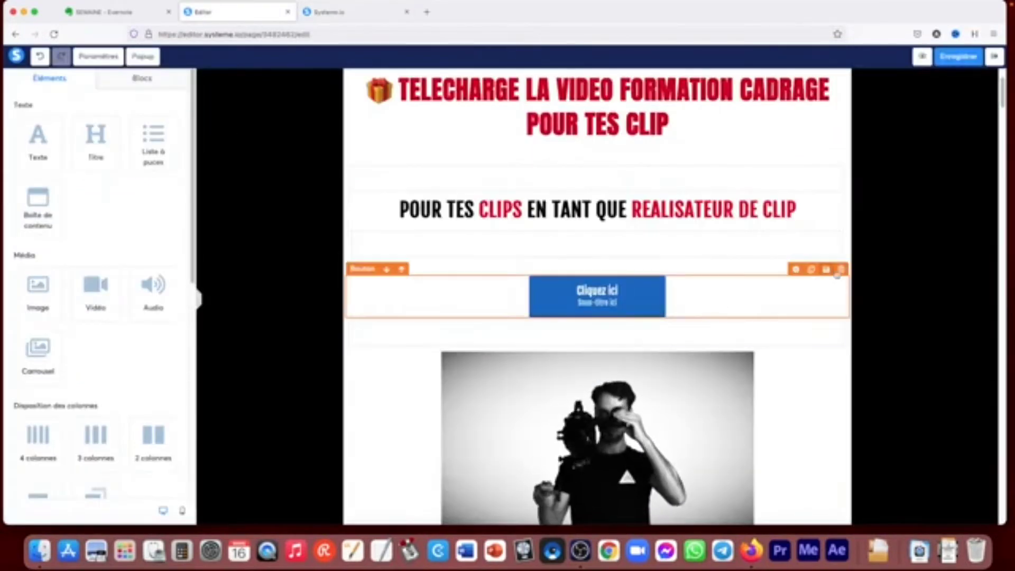
left_click(840, 271)
left_click(583, 301)
- Place a checkbox (Case à cocher) element between the subtitle and the photo and open its settings
scroll(127, 275, "down", 3)
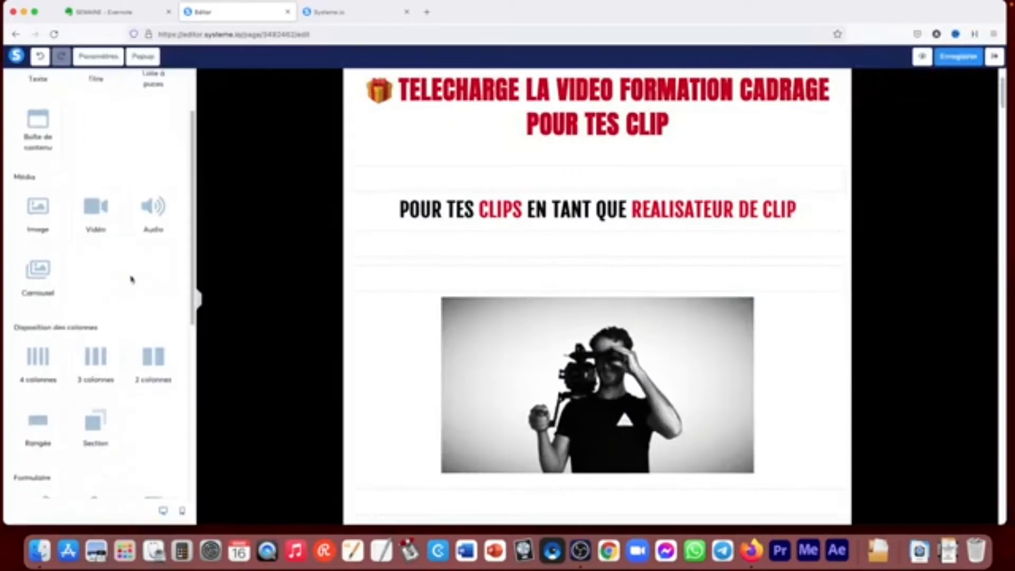
scroll(159, 279, "down", 2)
scroll(182, 338, "down", 5)
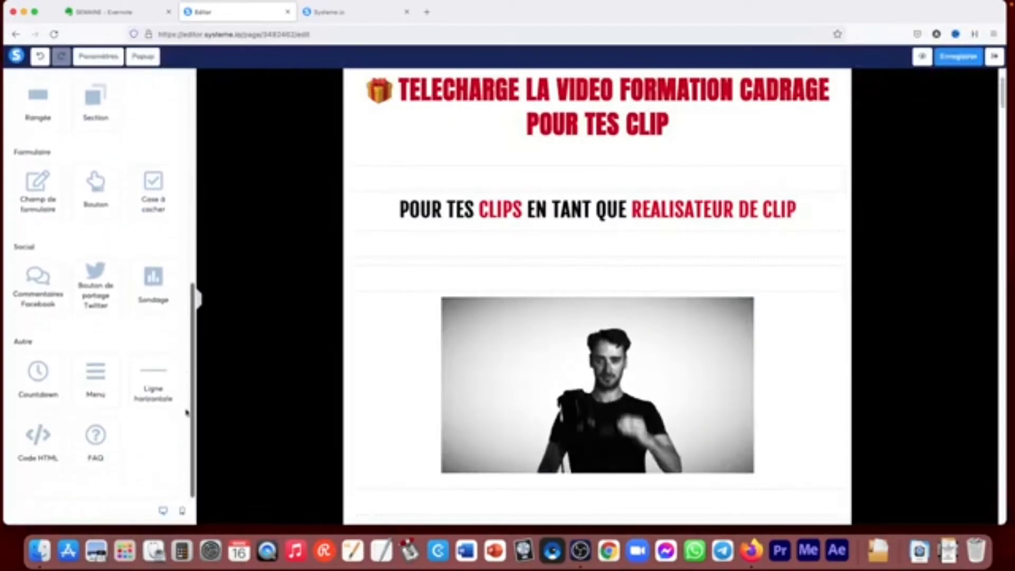
left_click_drag(152, 193, 412, 276)
left_click(350, 277)
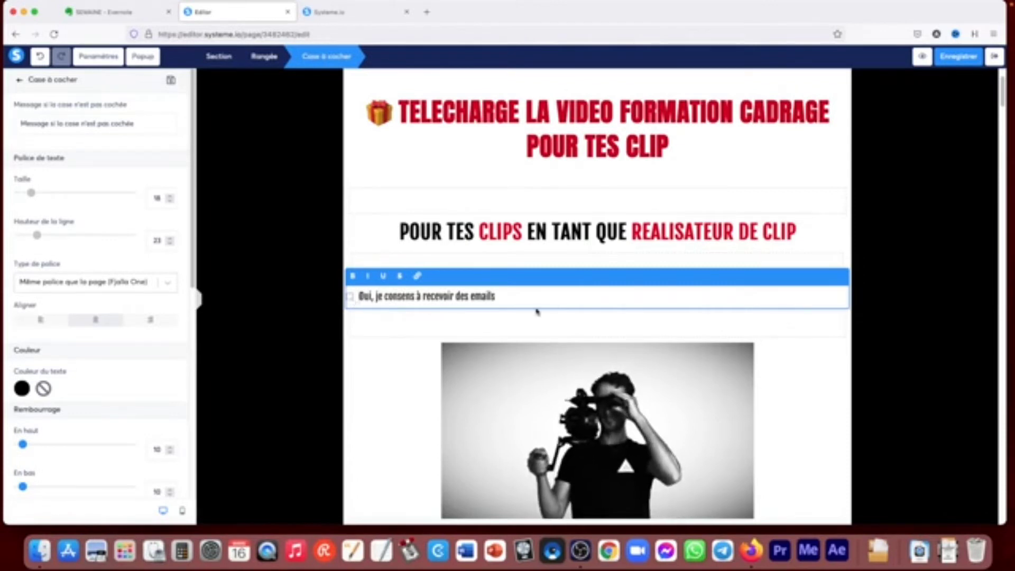
- Delete the email-consent checkbox from the page and confirm the removal
left_click(852, 351)
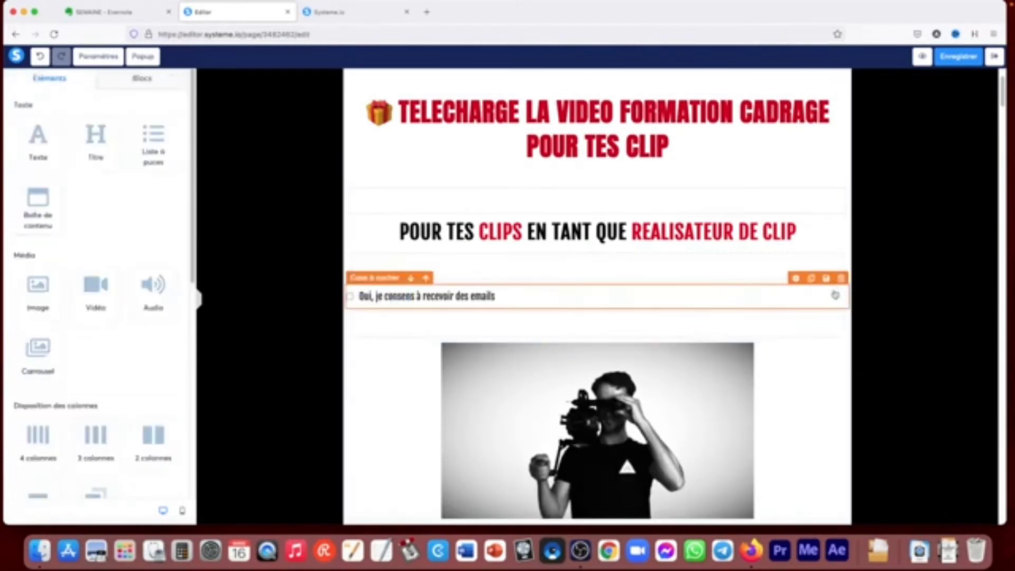
left_click(841, 279)
left_click(582, 299)
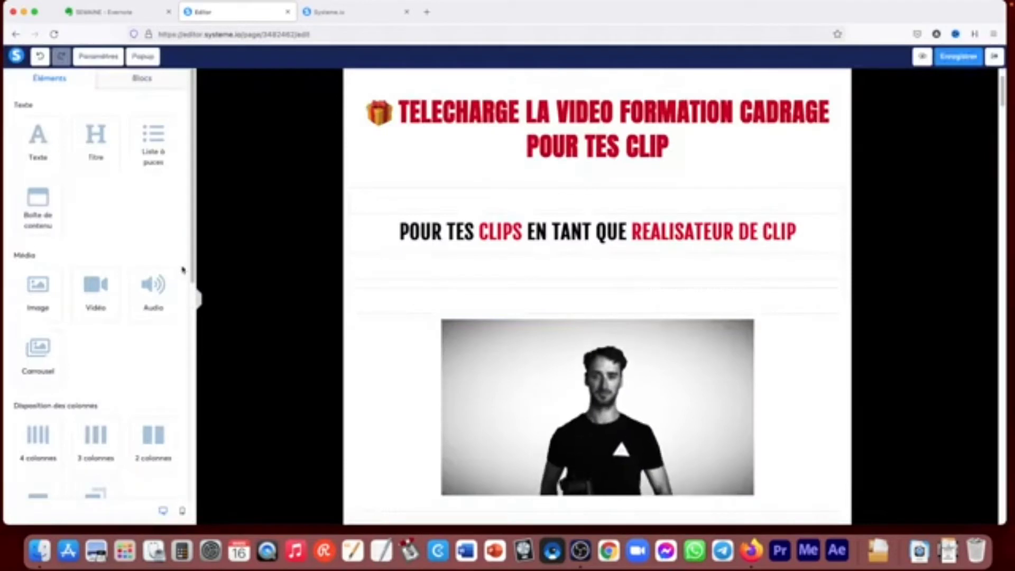
- Place a Facebook comments element between the subtitle and the photo, and delete it again
scroll(146, 299, "down", 10)
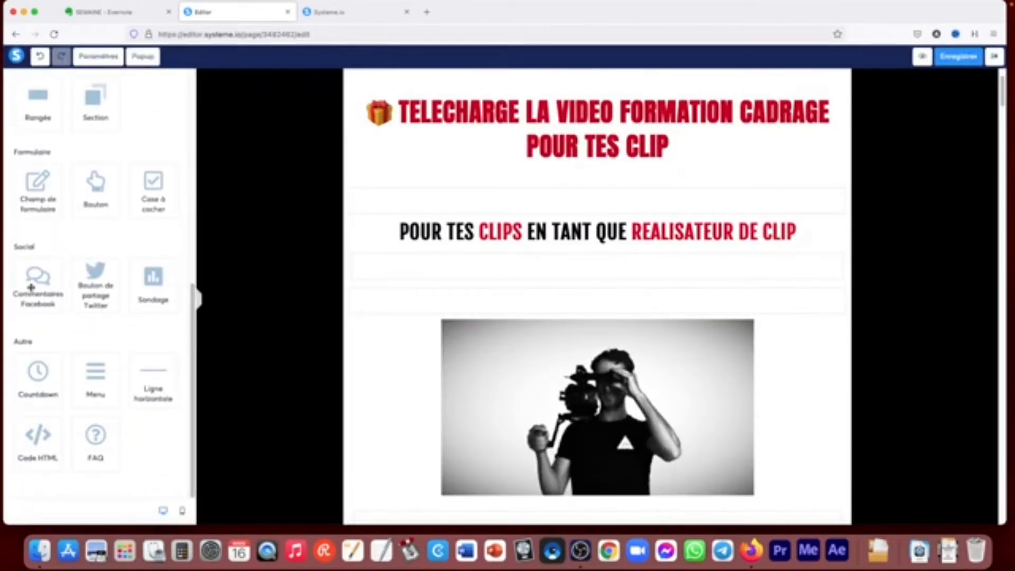
left_click_drag(31, 288, 362, 296)
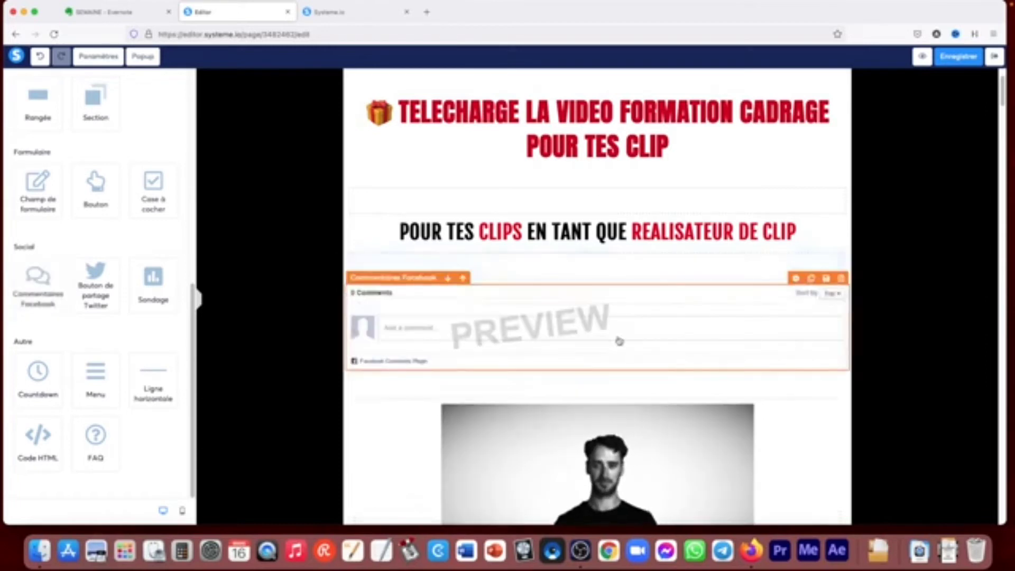
left_click(840, 281)
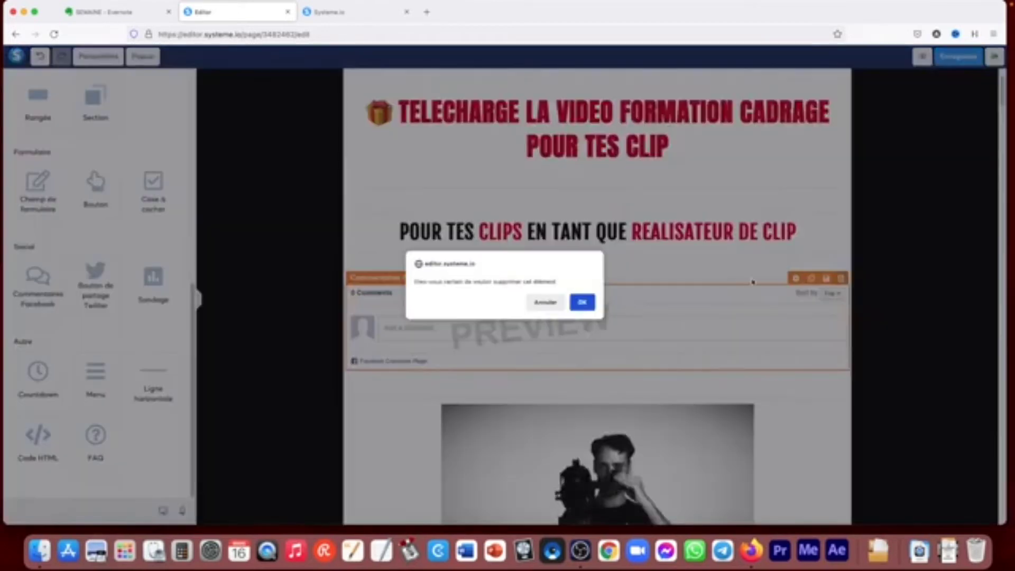
left_click(582, 301)
- Place a survey (Sondage) element above the photo, and remove it again
left_click_drag(168, 294, 411, 275)
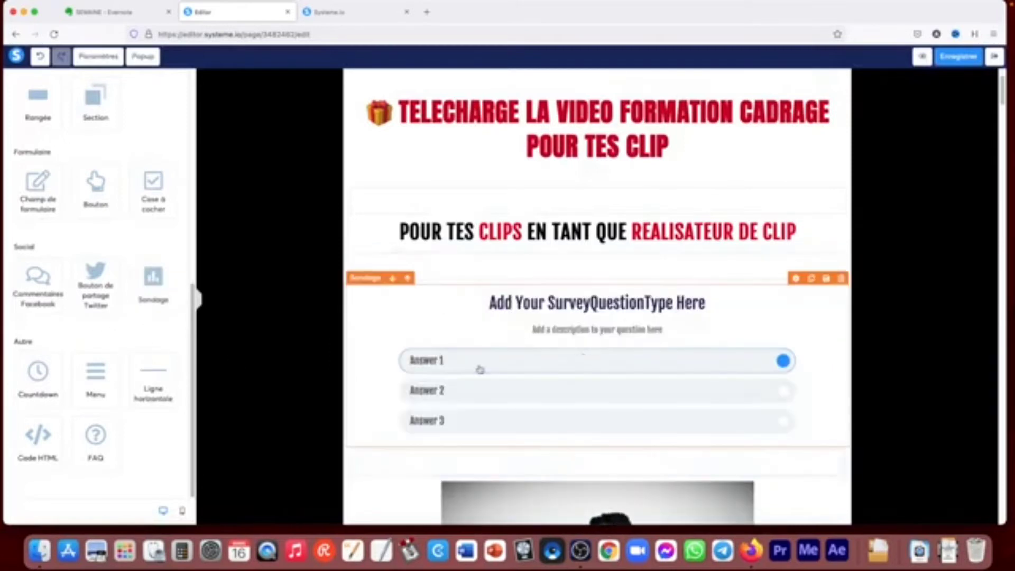
left_click(841, 281)
left_click(582, 302)
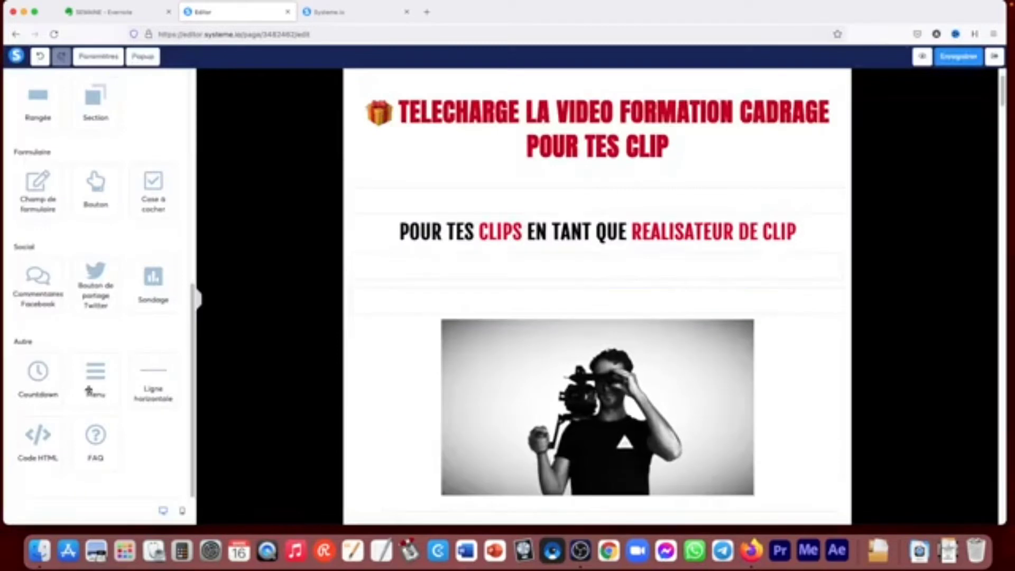
- Place a countdown element between the subtitle and the photo, keeping its type as Date et heure fixes
left_click_drag(42, 378, 385, 287)
left_click(608, 292)
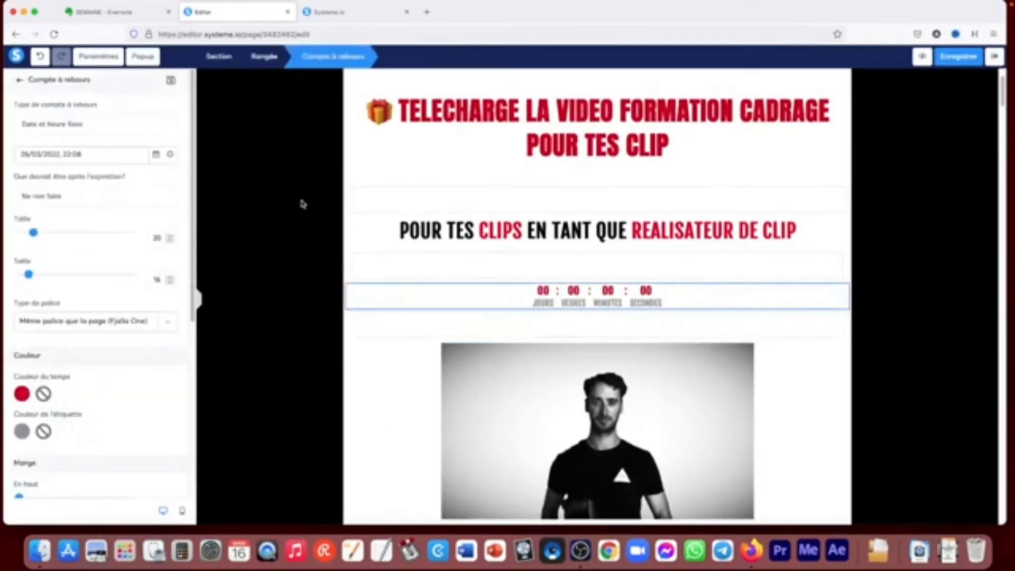
left_click(91, 124)
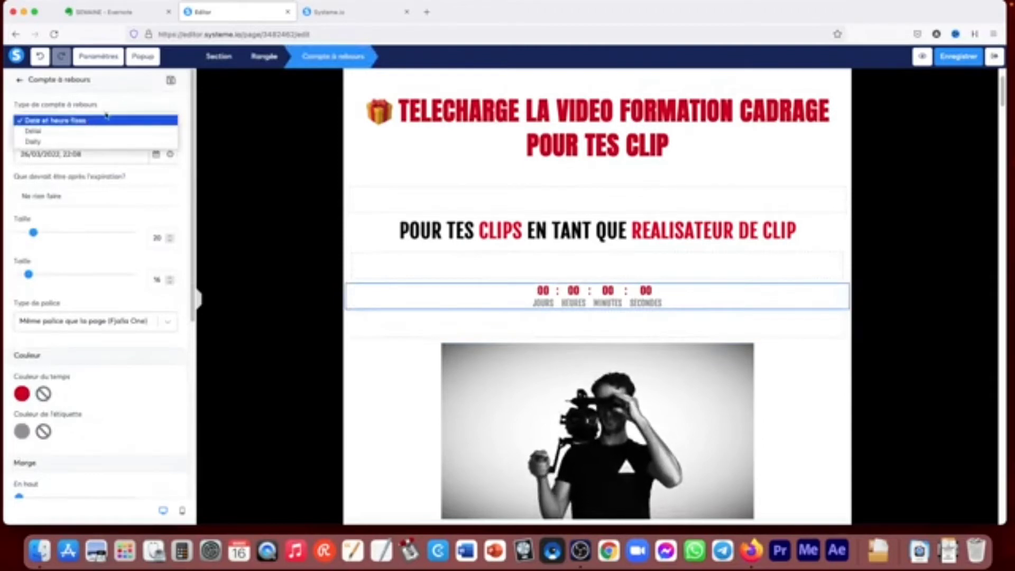
left_click(105, 120)
- Set the countdown's end date to 27/03/2022, keeping the time at 22:08
left_click(165, 155)
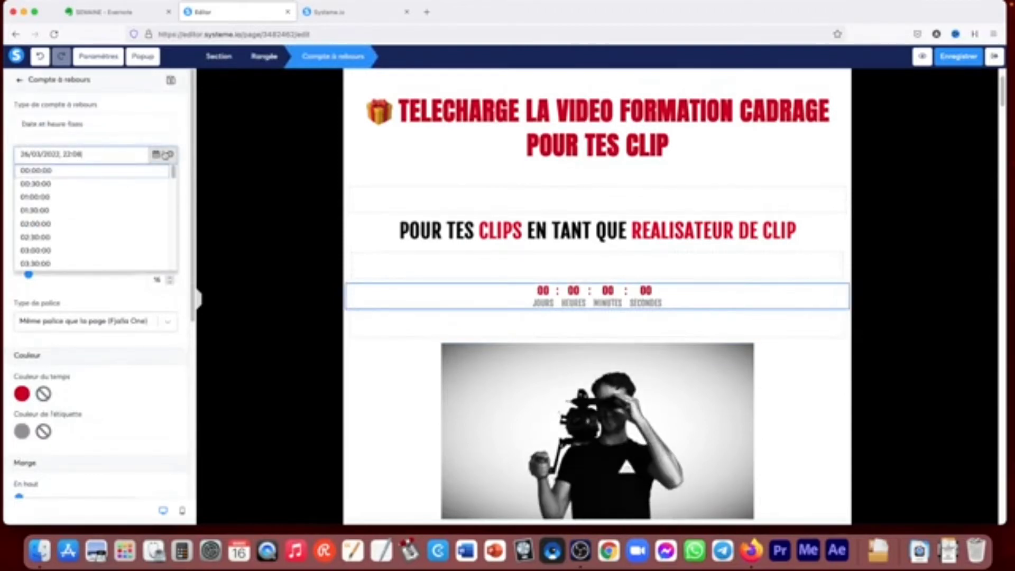
left_click(140, 126)
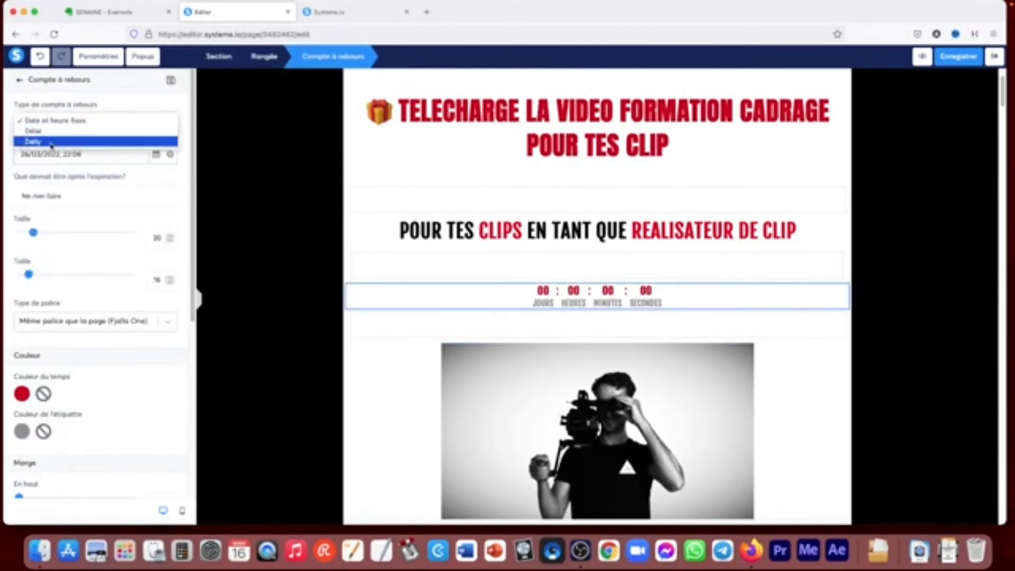
left_click(102, 170)
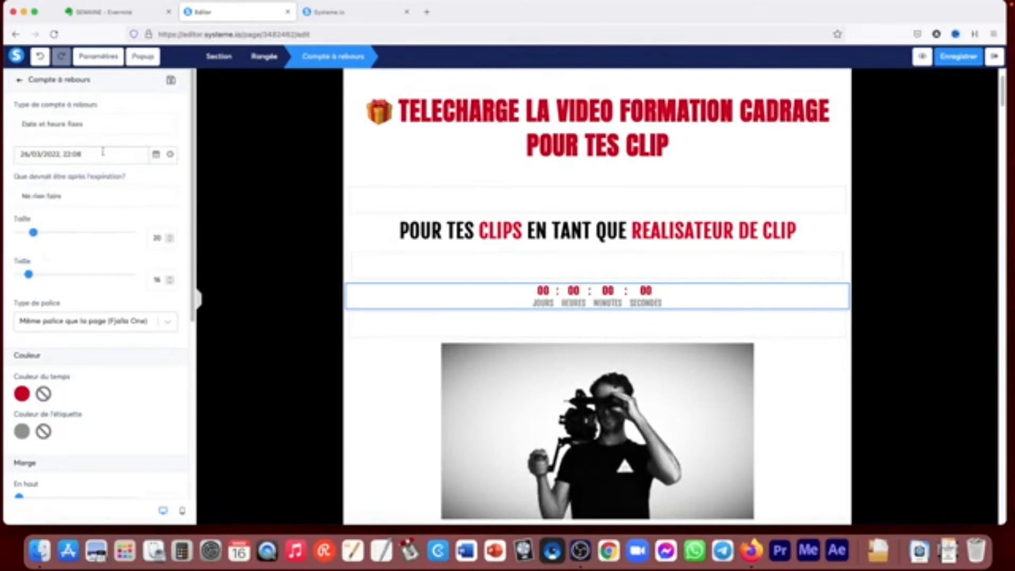
left_click(155, 154)
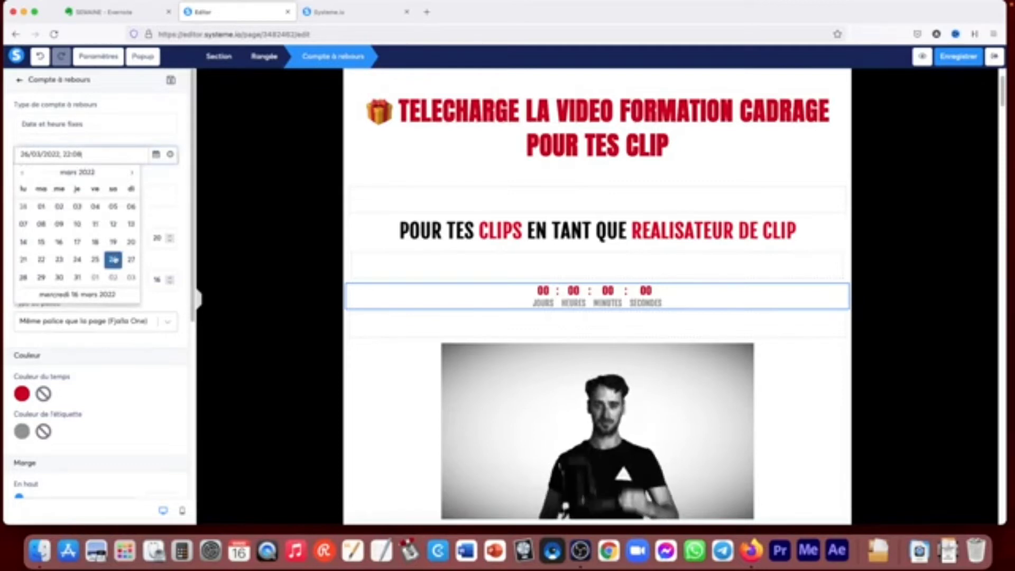
left_click(131, 261)
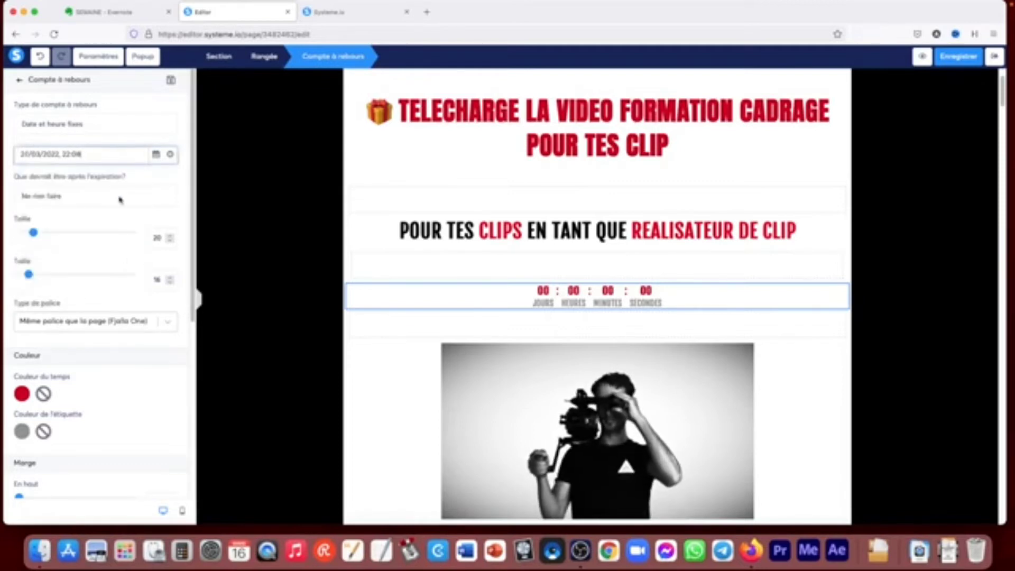
left_click(78, 128)
left_click(103, 129)
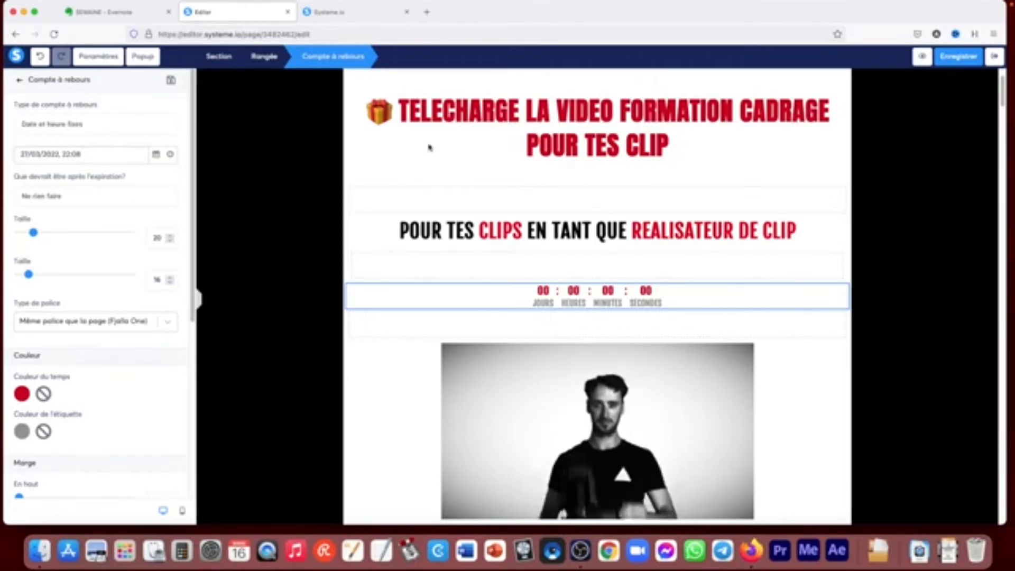
- Preview the landing page to check the running countdown, and return to the editor
left_click(923, 56)
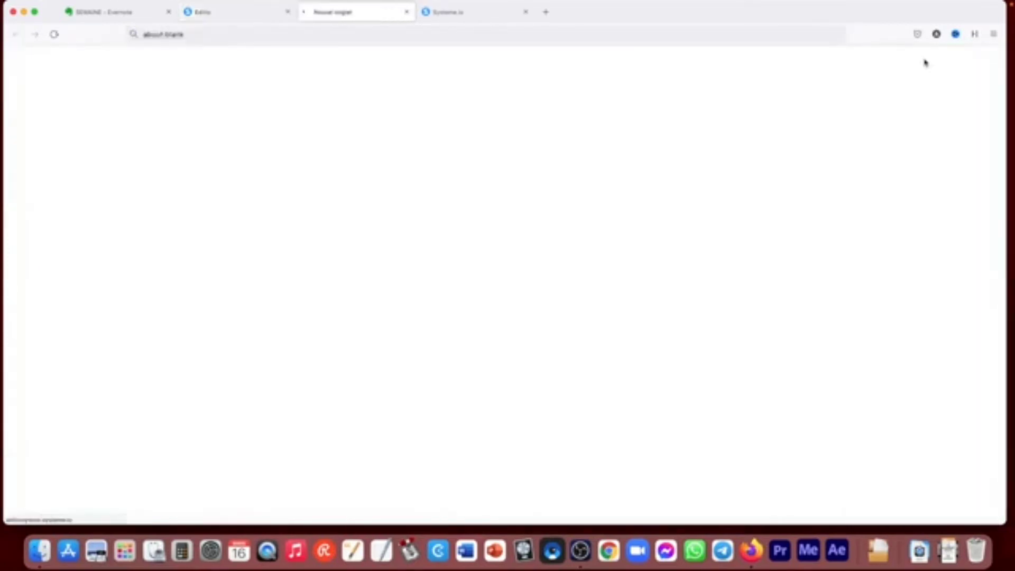
scroll(828, 172, "down", 1)
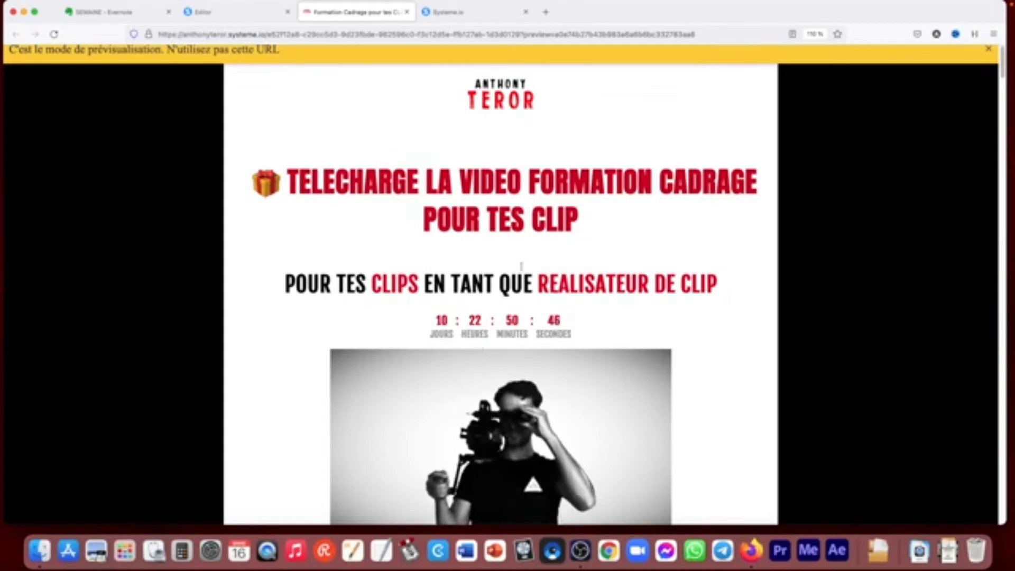
left_click(407, 12)
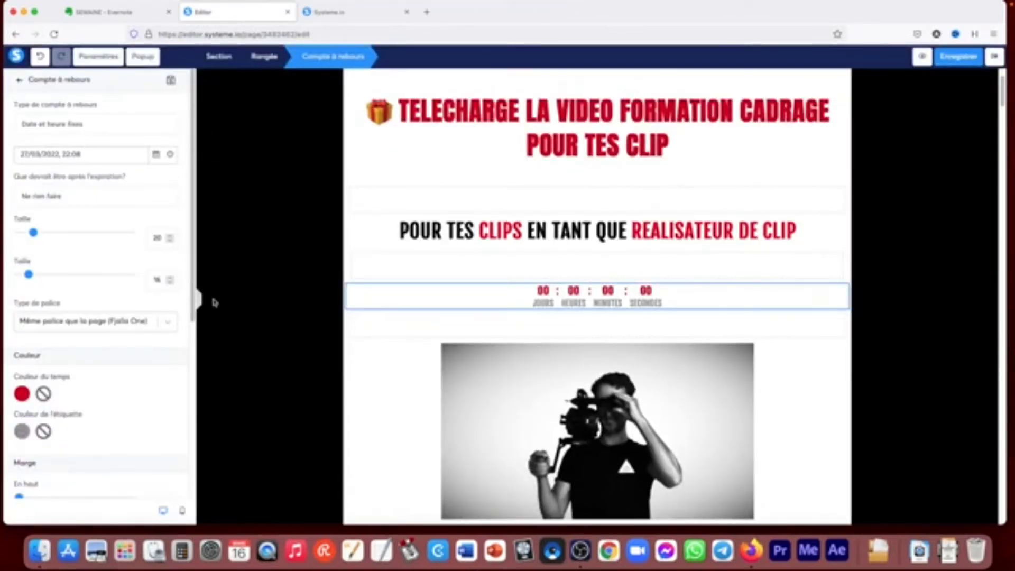
- Change the countdown's type to Délai
left_click(66, 123)
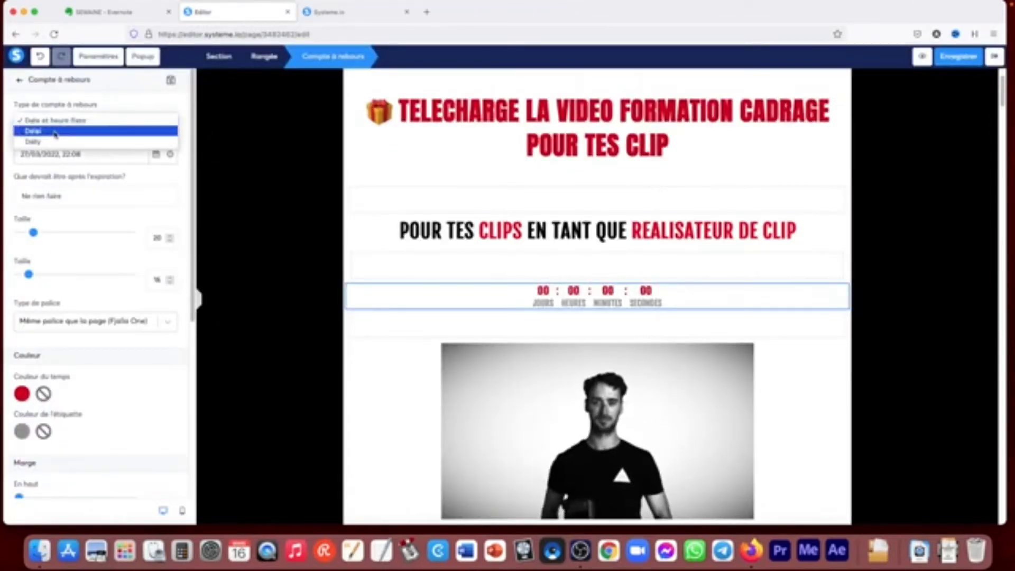
left_click(56, 131)
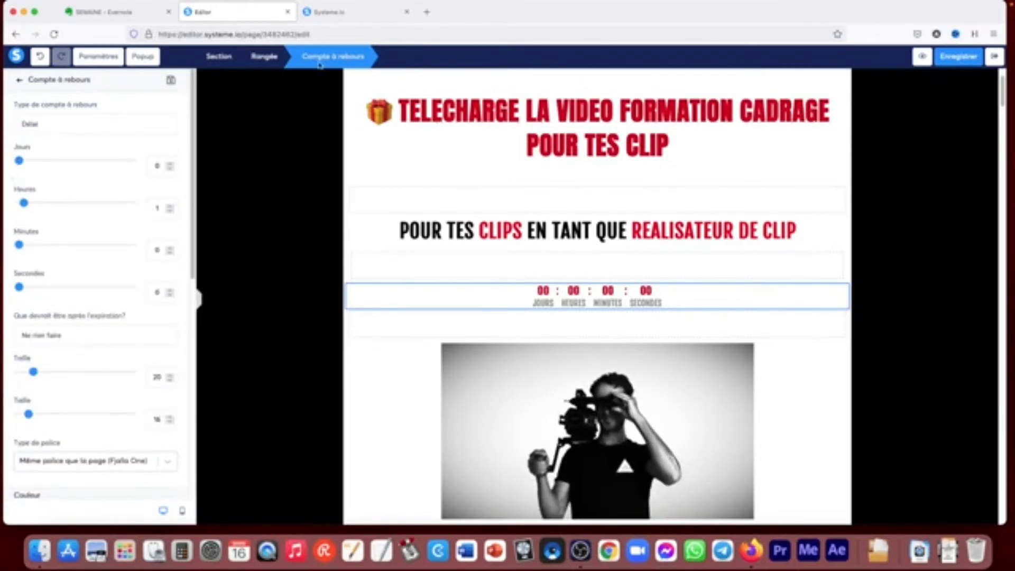
- Preview the landing page to check the Délai countdown, and return to the editor
left_click(921, 56)
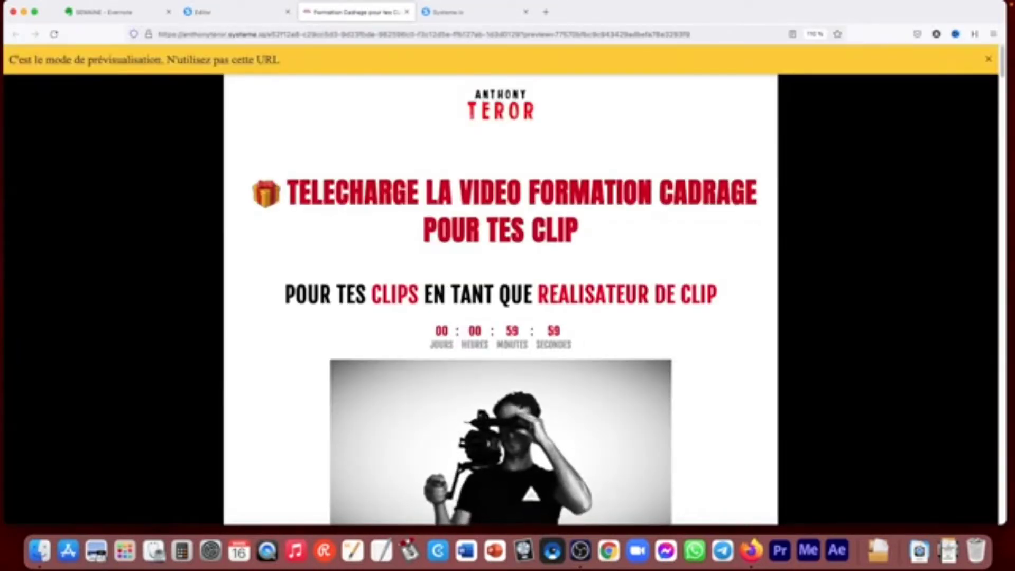
left_click(406, 12)
- Change the countdown's type to Daily and preview the landing page to check how it runs
left_click(41, 125)
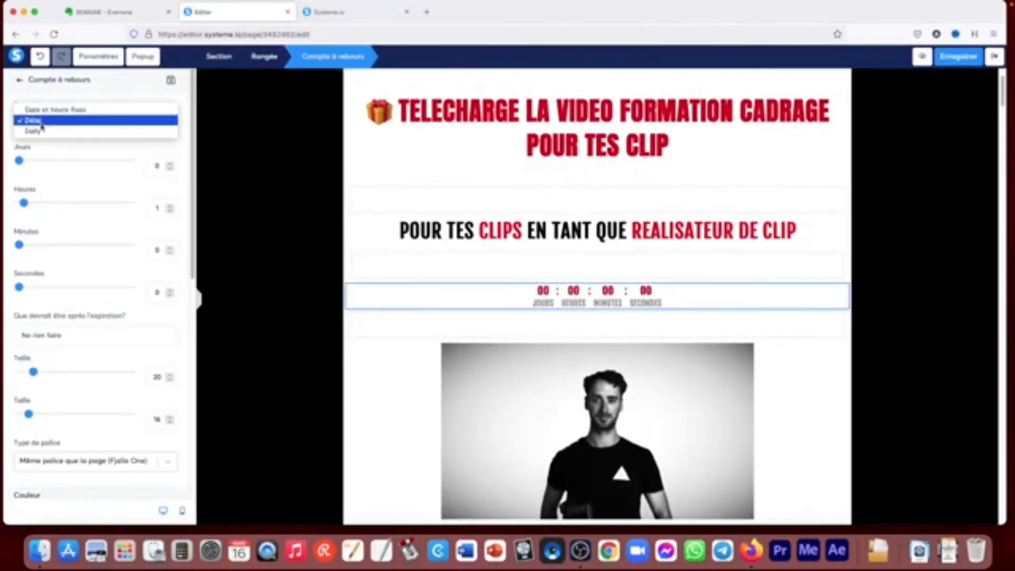
left_click(38, 131)
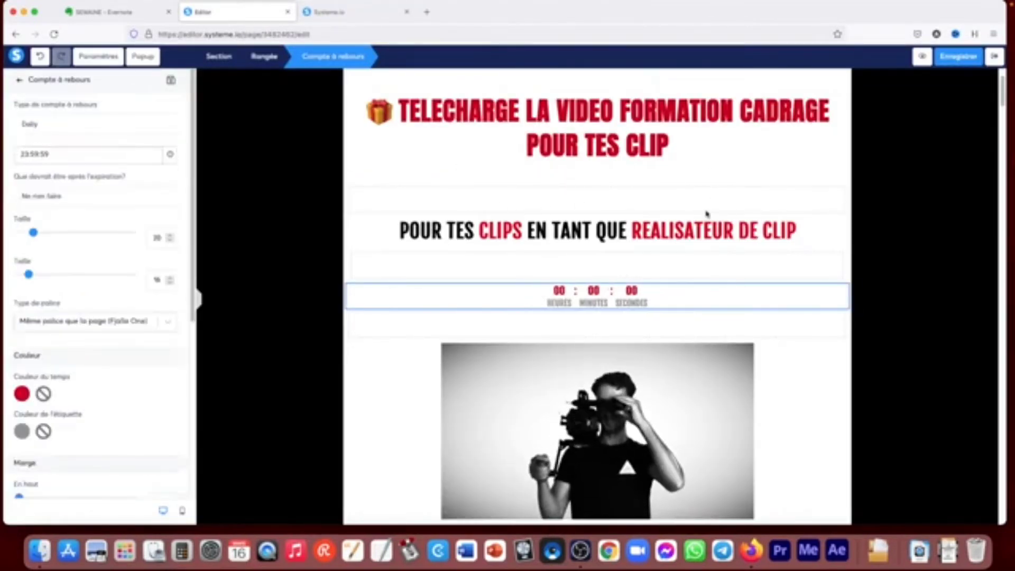
left_click(923, 56)
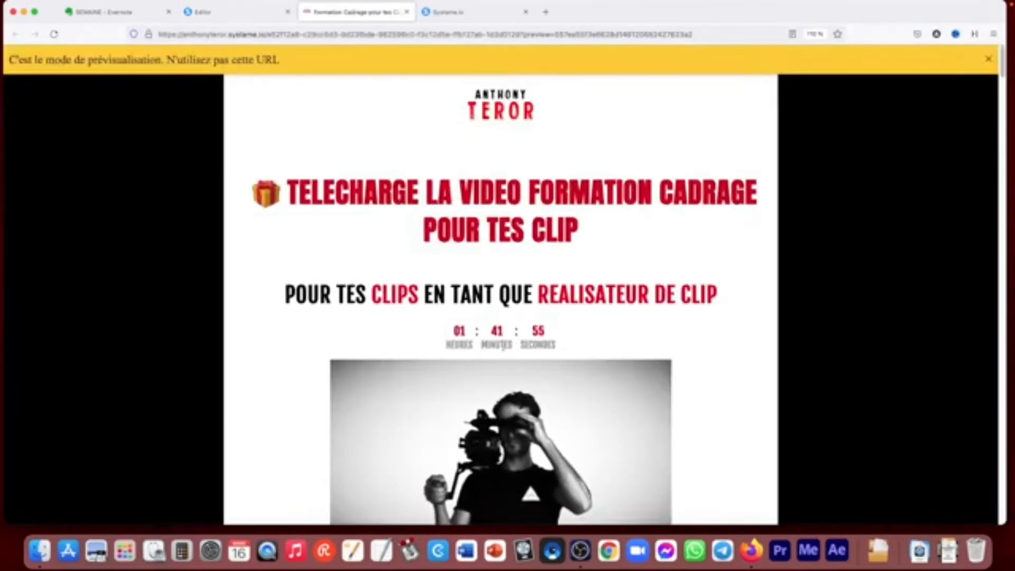
left_click(407, 12)
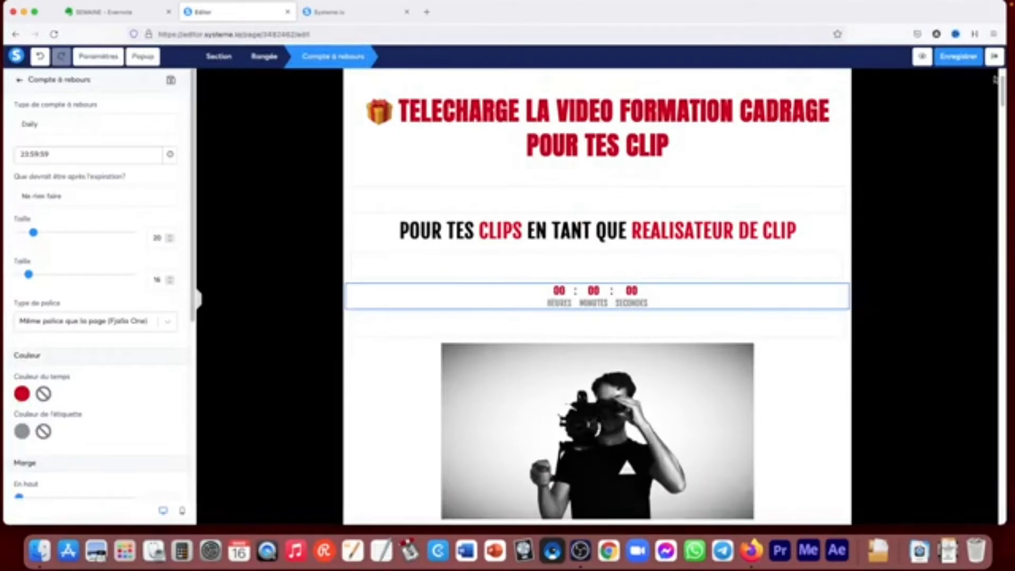
left_click(923, 57)
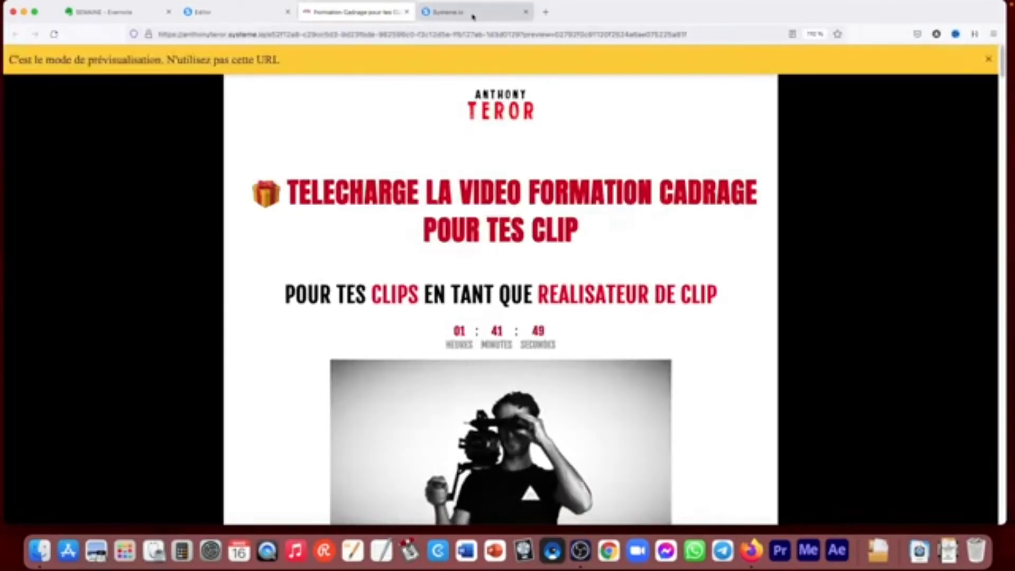
left_click(407, 12)
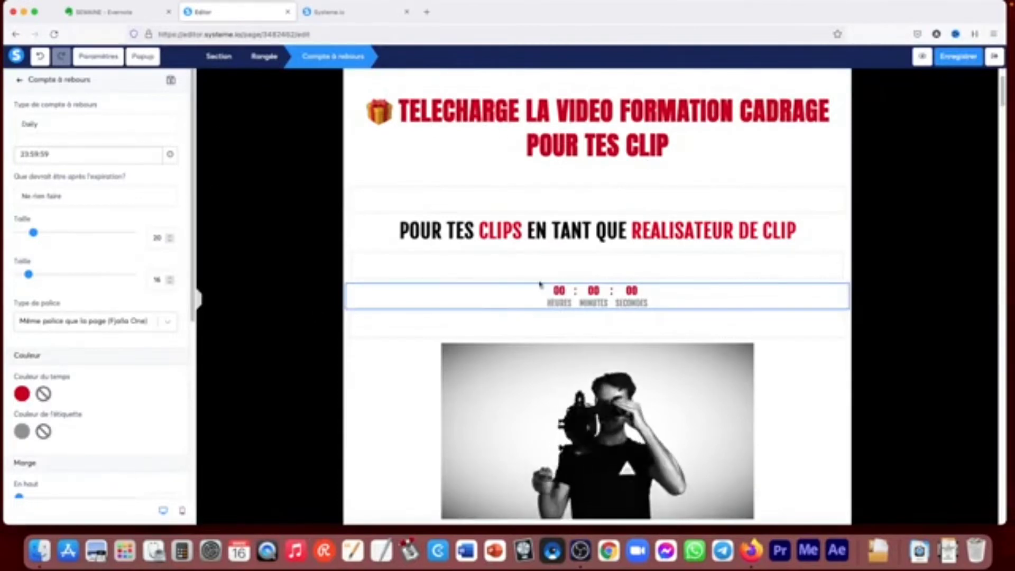
- Delete the countdown element between the subtitle and the photo
left_click(415, 339)
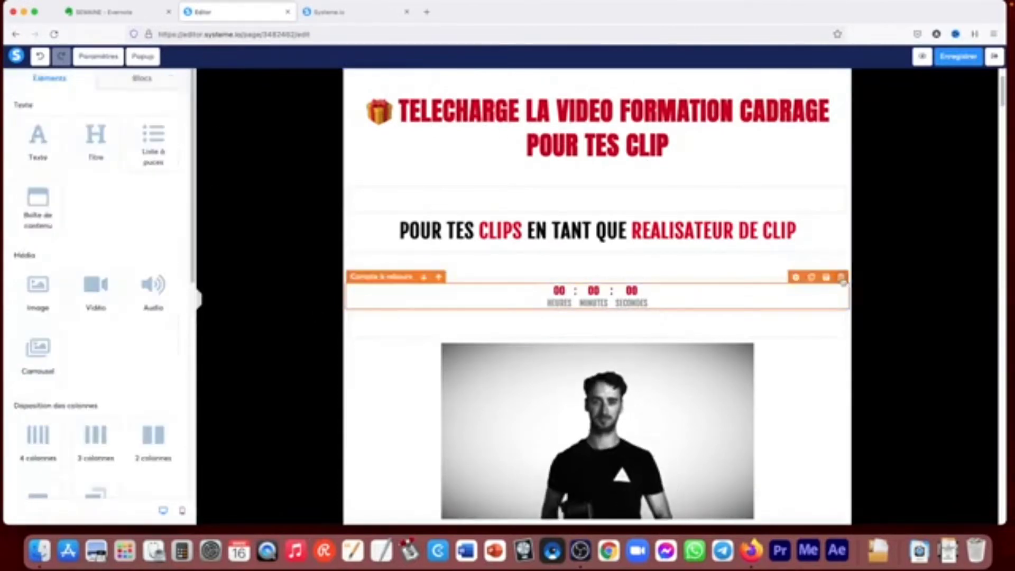
left_click(841, 277)
left_click(582, 302)
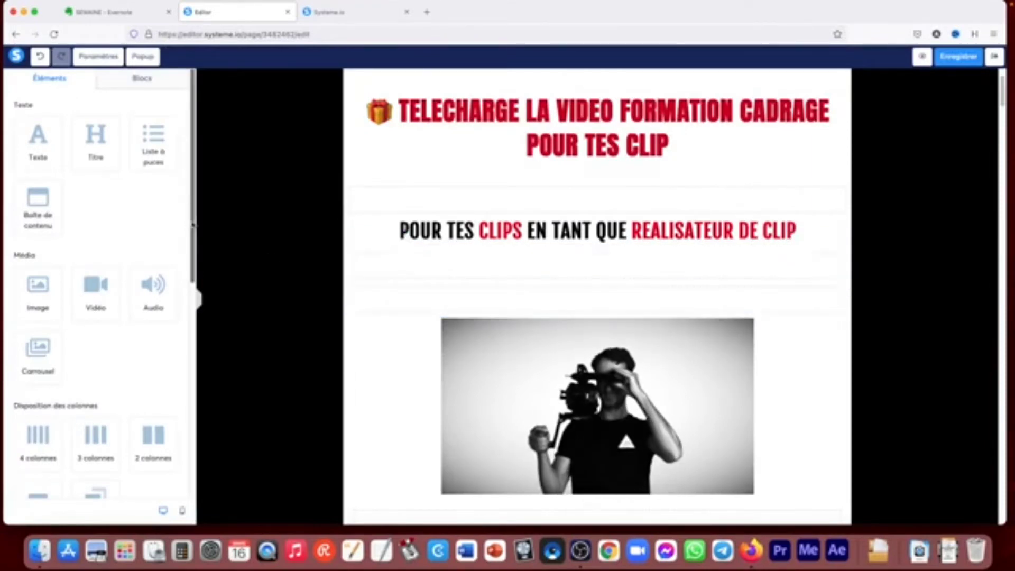
- Place a horizontal line element directly above the photo
left_click_drag(194, 225, 196, 477)
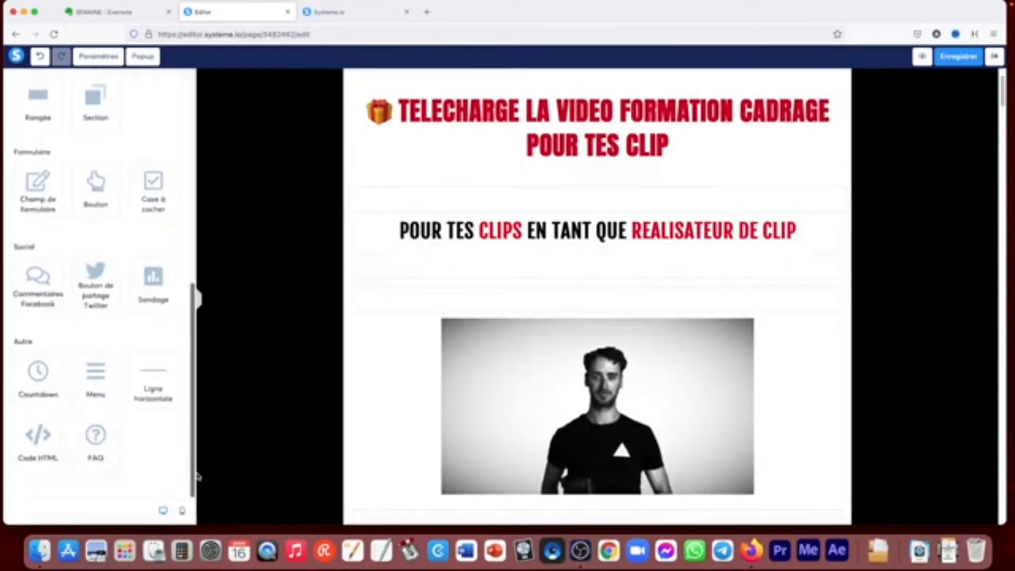
left_click_drag(153, 374, 356, 320)
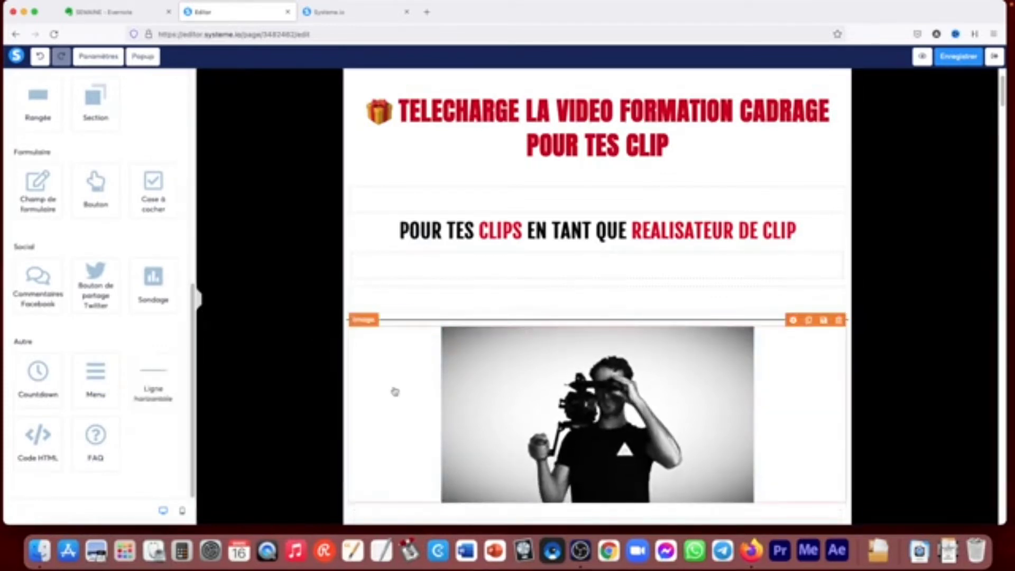
- Place a Code HTML element between the subtitle and the horizontal line, and view its code without editing it
left_click_drag(52, 446, 383, 285)
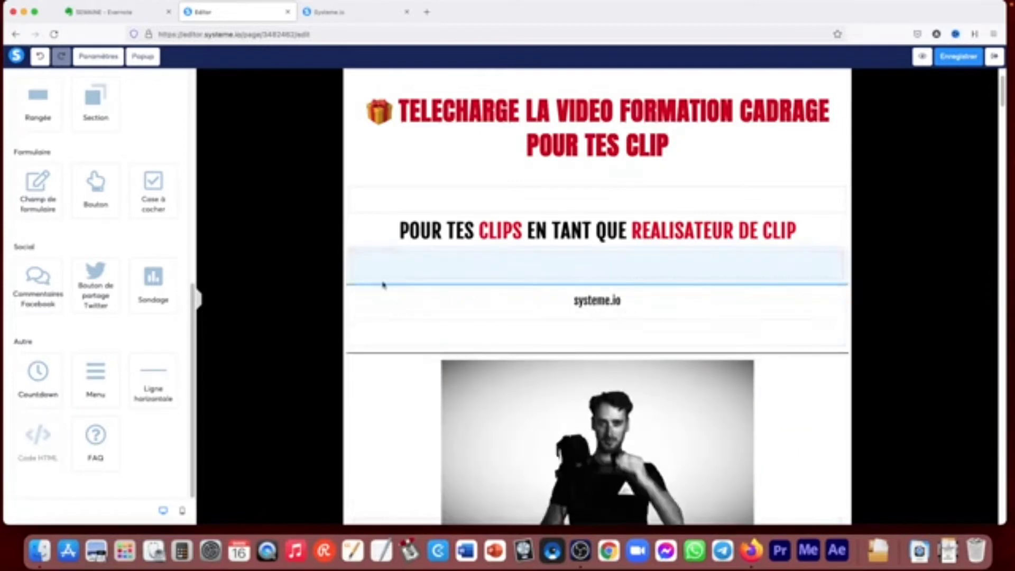
left_click(596, 303)
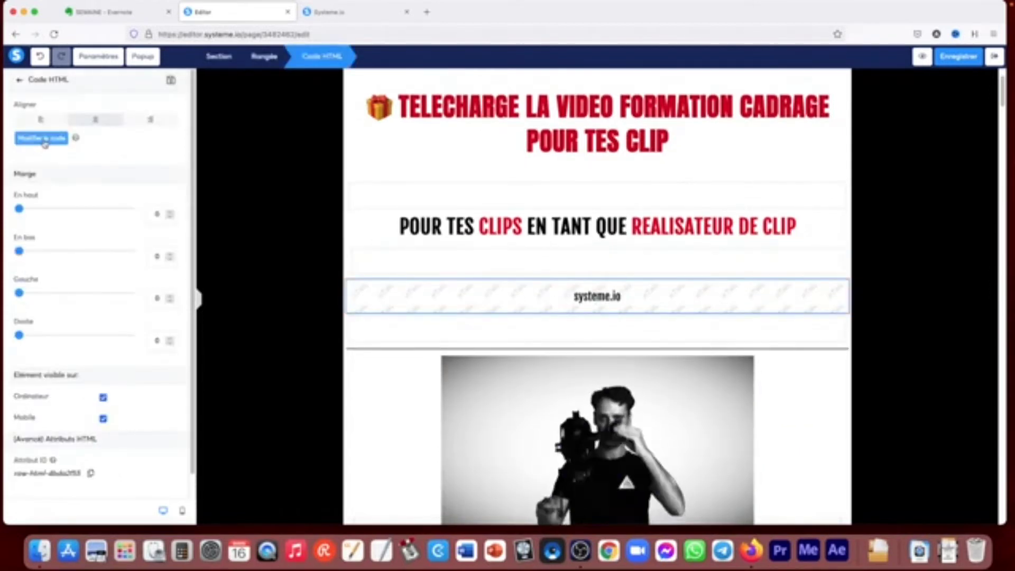
left_click(42, 138)
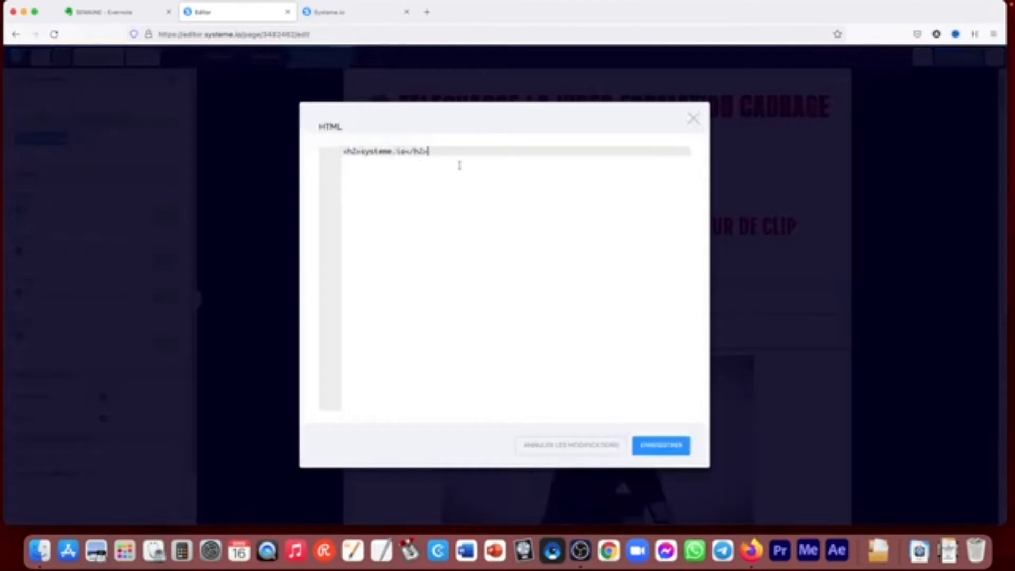
left_click(693, 118)
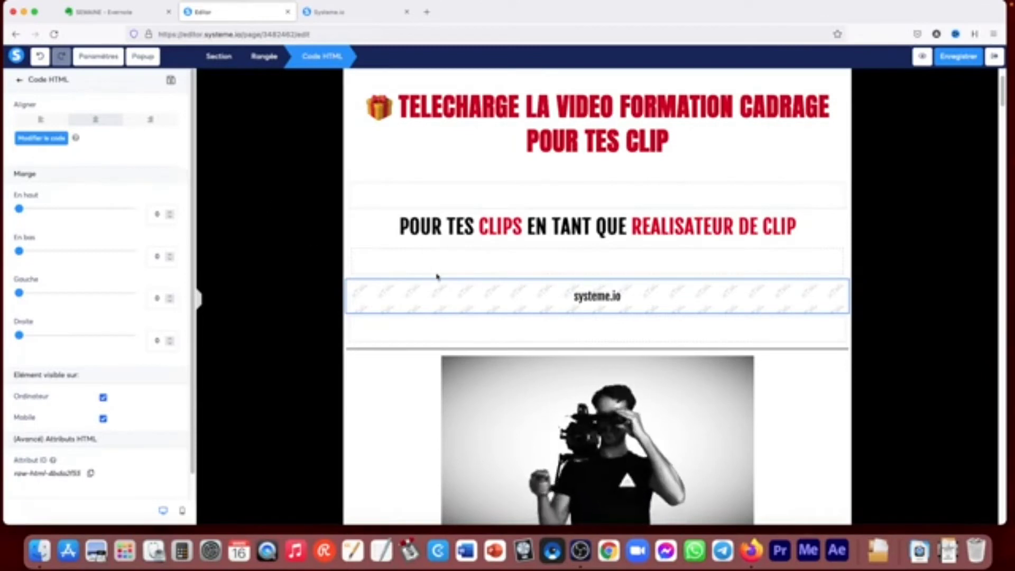
left_click(677, 307)
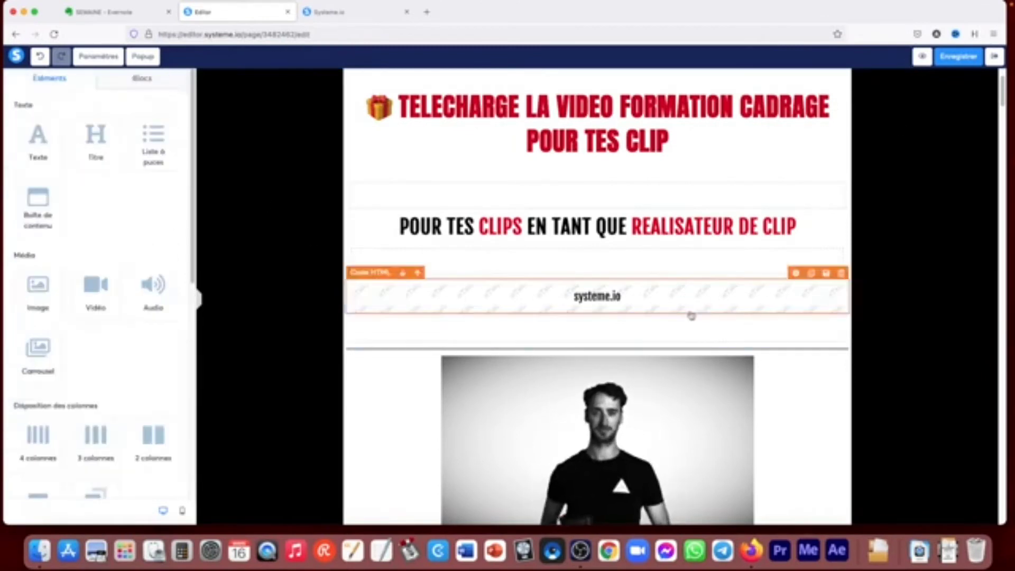
- Place a FAQ element below the Code HTML element, and delete it again
left_click_drag(195, 253, 194, 469)
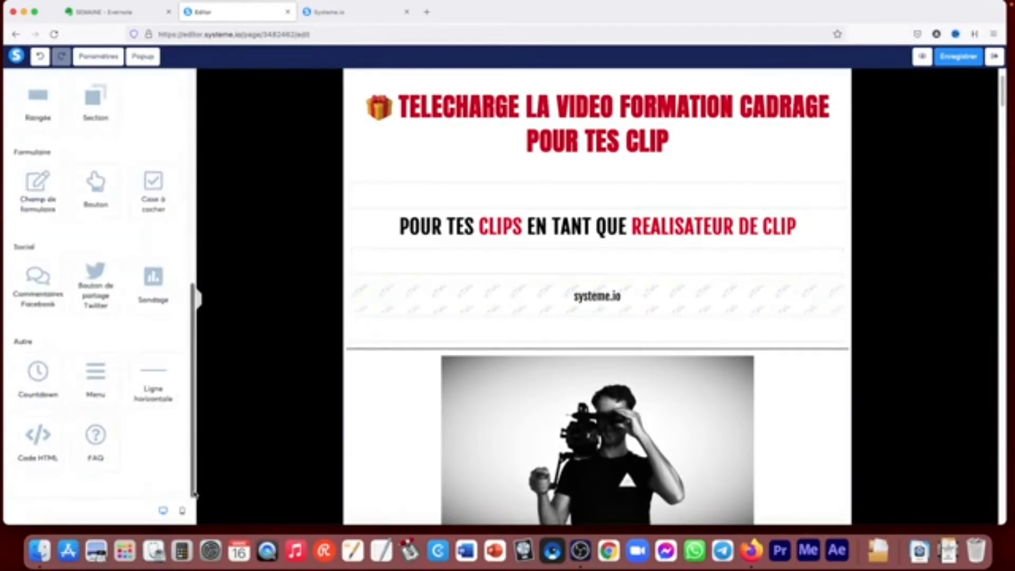
left_click_drag(96, 434, 455, 309)
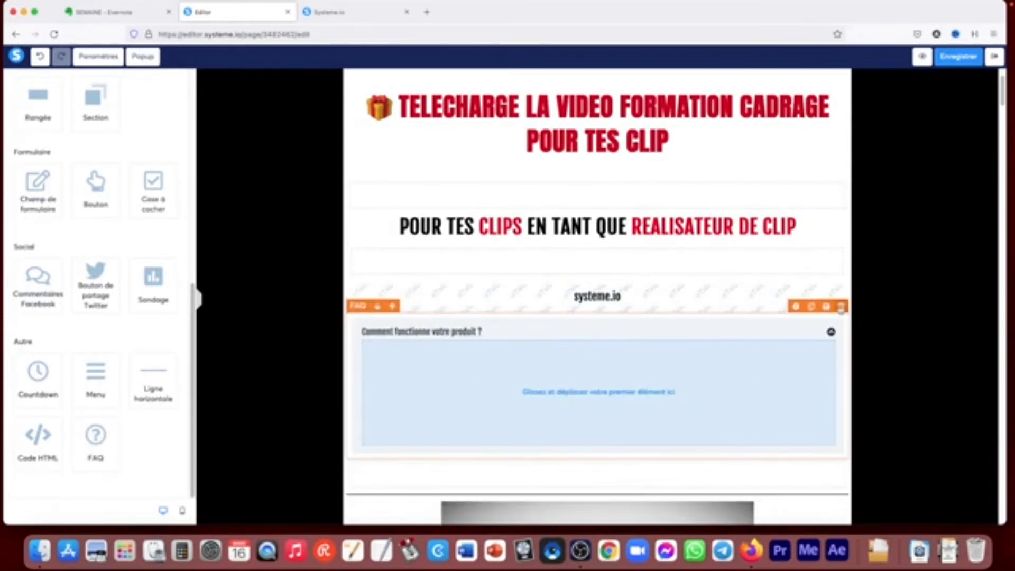
left_click(841, 308)
left_click(587, 304)
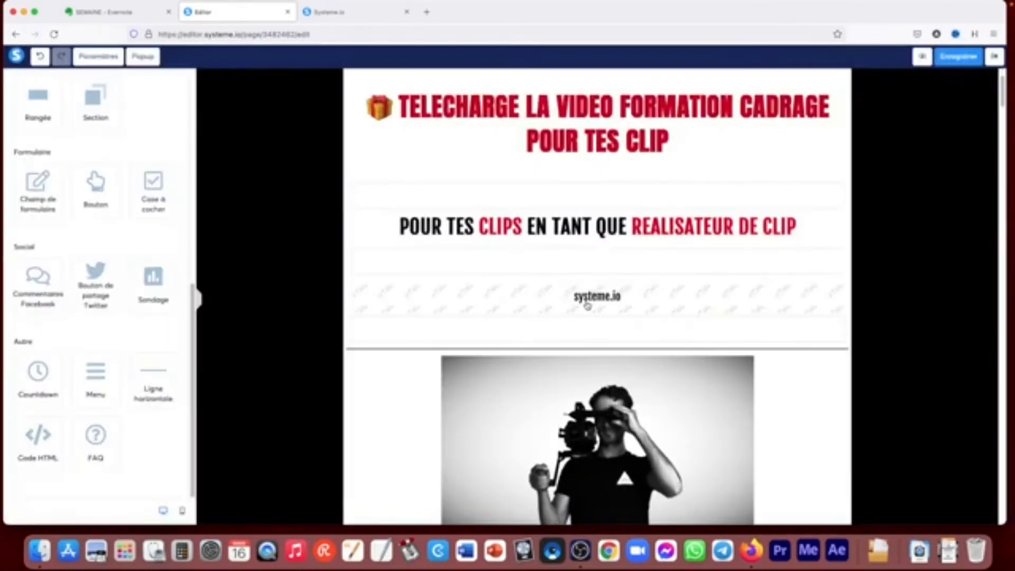
- Place a Menu element above the main title, view its item settings, and delete it again
left_click_drag(84, 372, 352, 91)
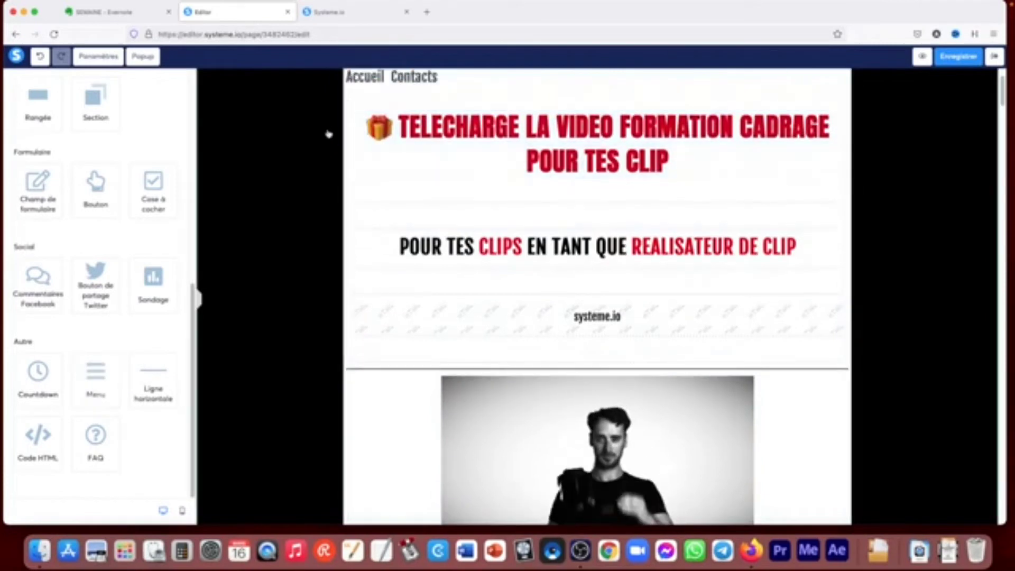
left_click(426, 77)
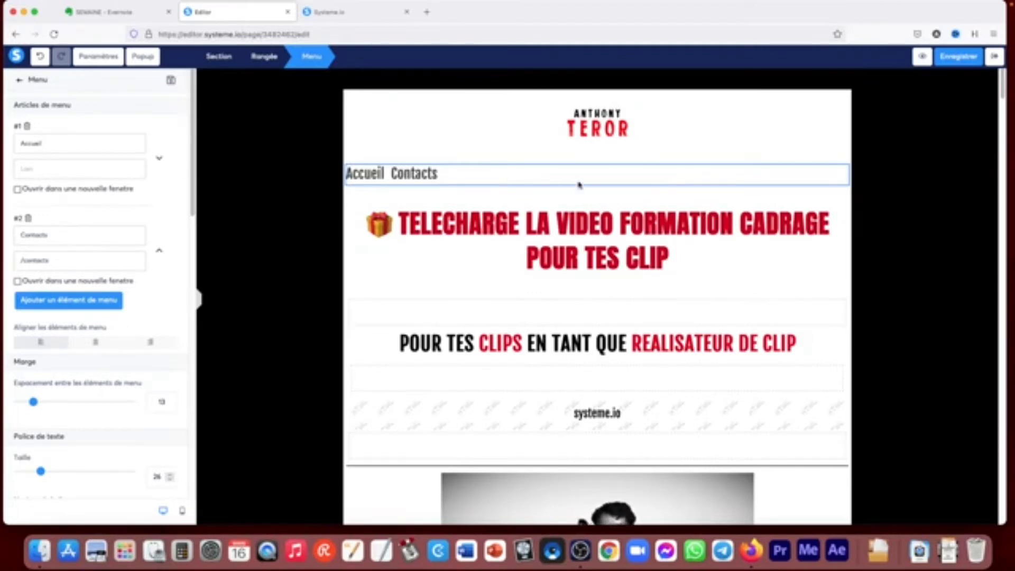
left_click(876, 229)
left_click(841, 158)
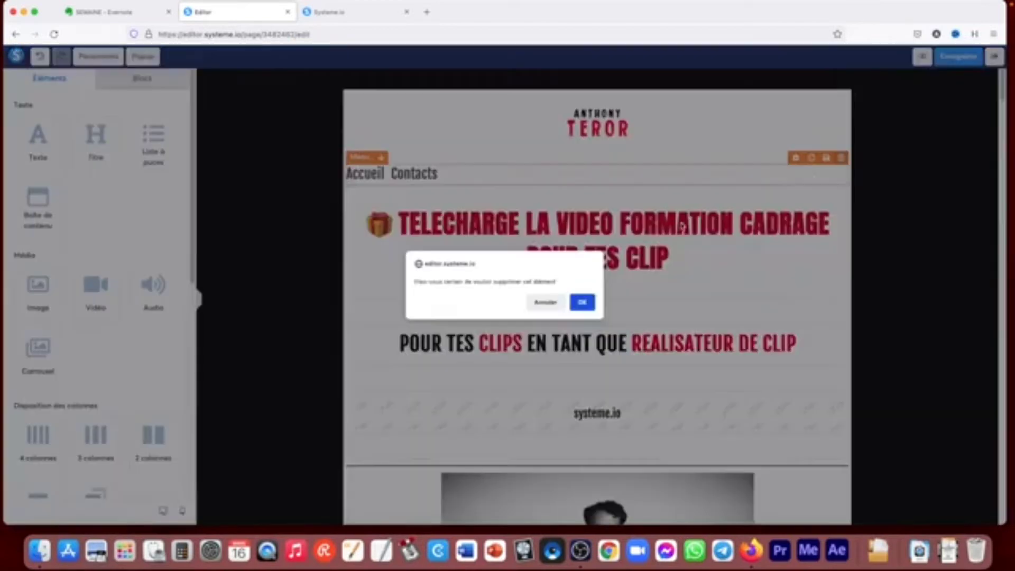
left_click(583, 302)
- Delete the Code HTML element below the subtitle
scroll(687, 290, "down", 12)
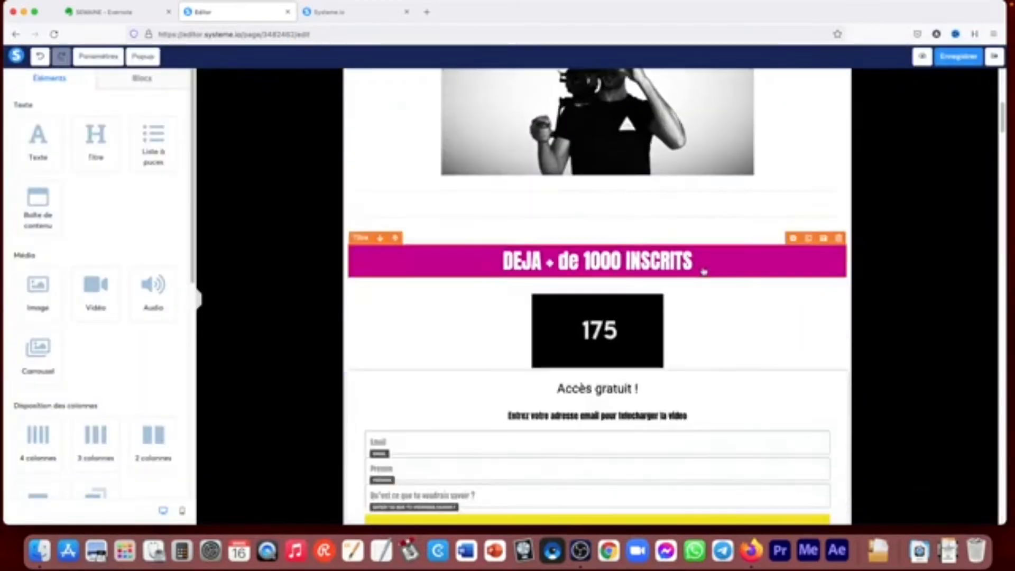
scroll(705, 271, "up", 10)
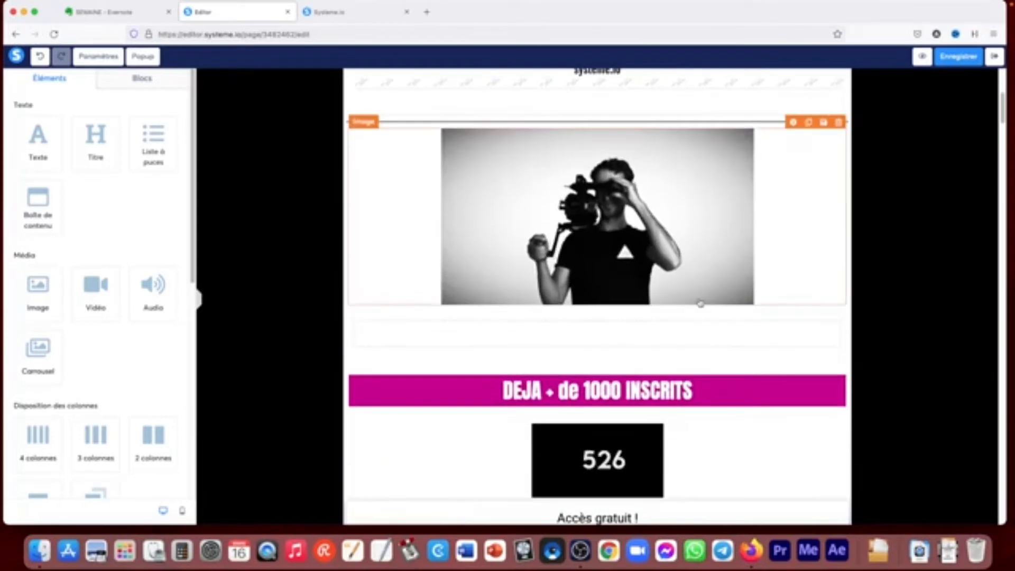
scroll(700, 298, "up", 2)
left_click(842, 252)
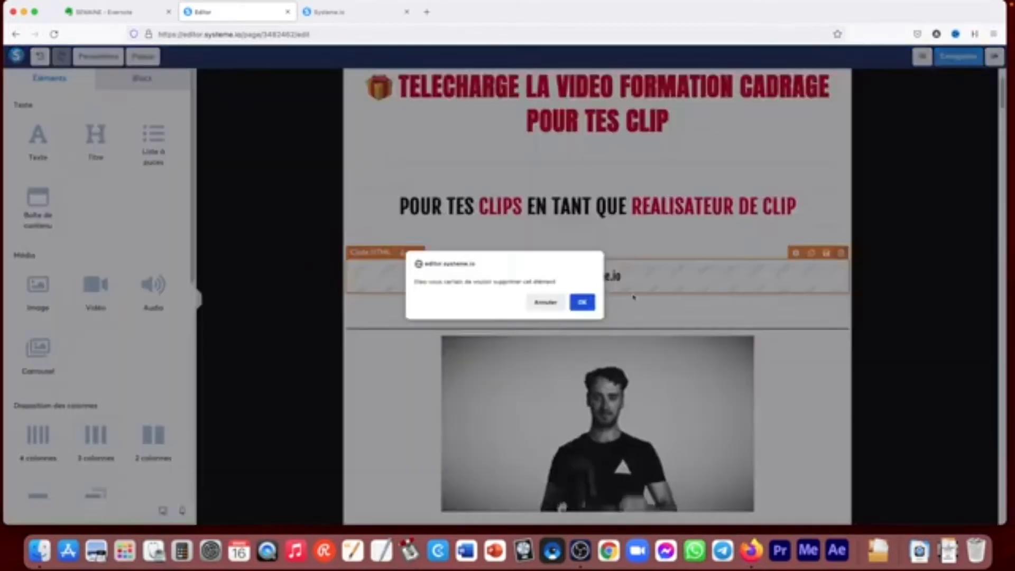
left_click(583, 303)
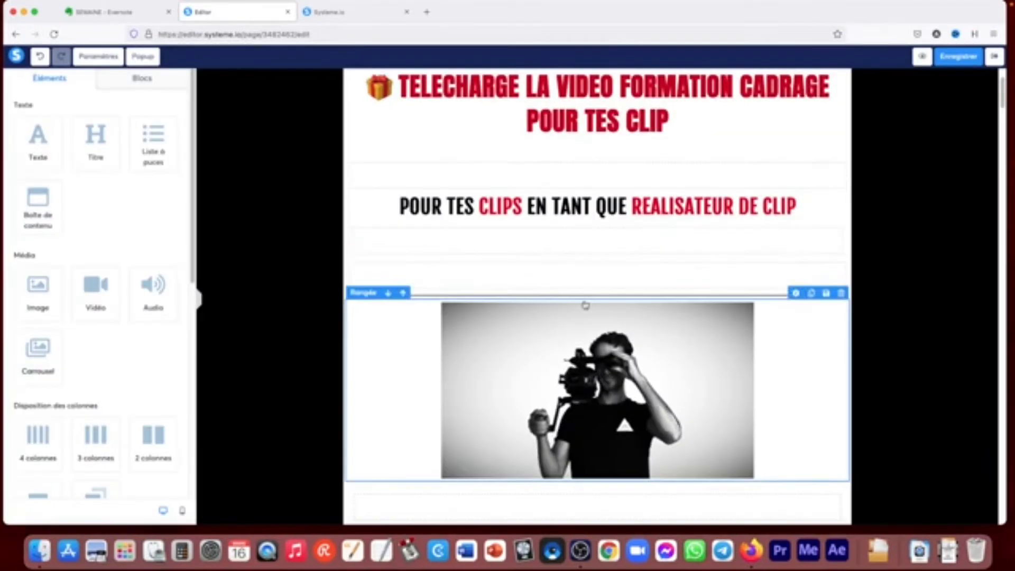
- Look through the saved sections in Mes blocs, and return to the list of page elements
left_click(128, 84)
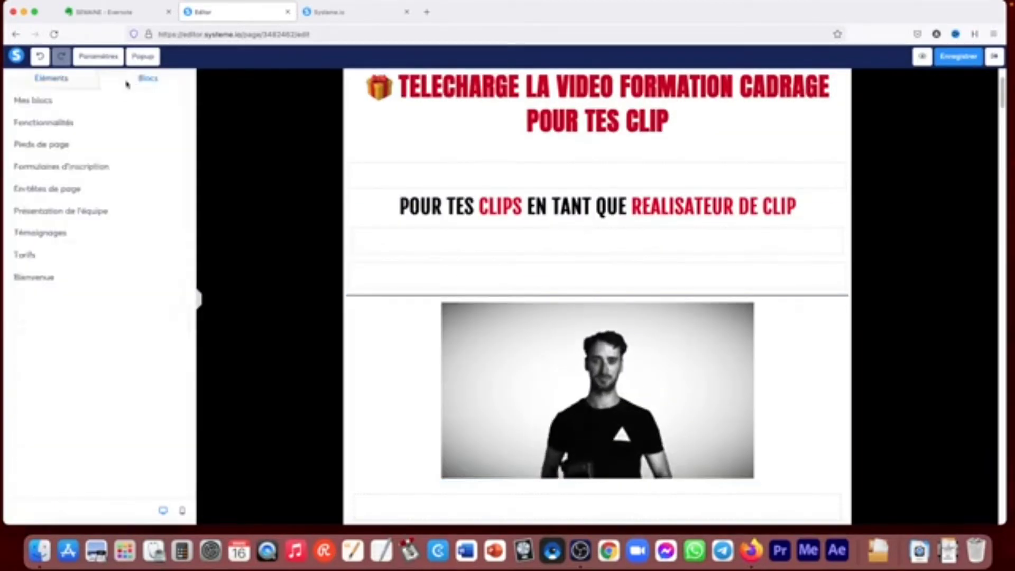
left_click(34, 101)
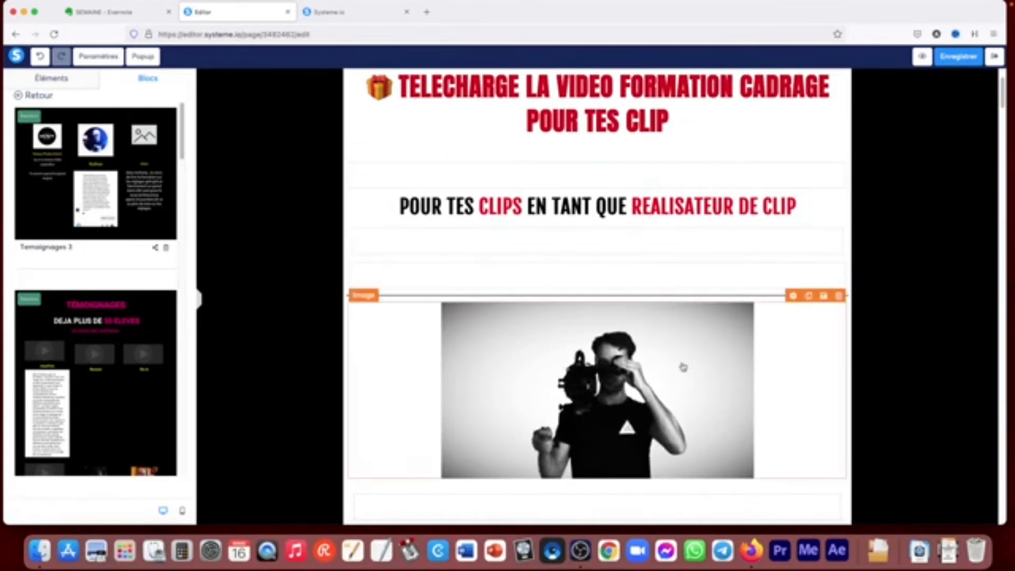
left_click(30, 96)
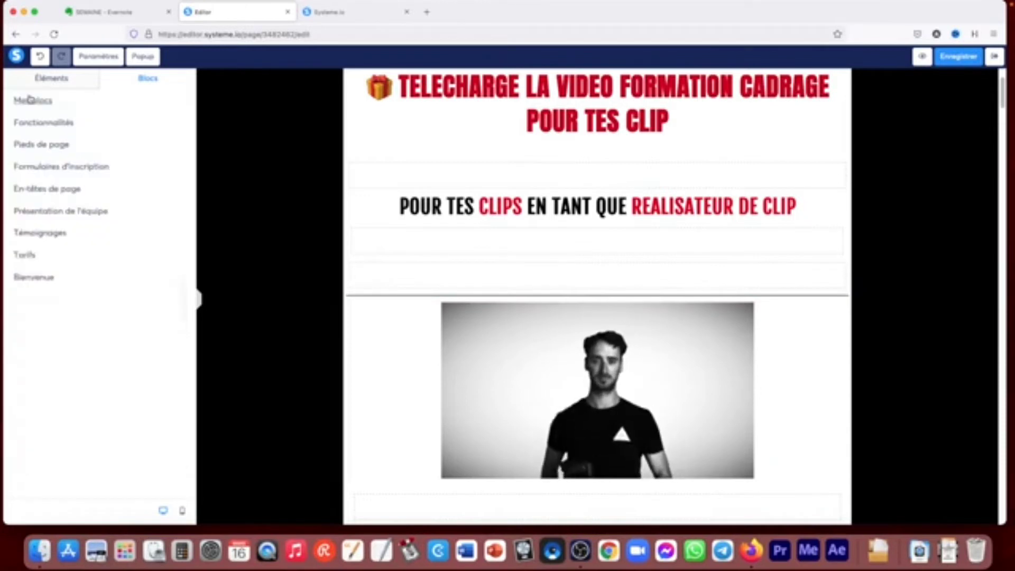
left_click(52, 79)
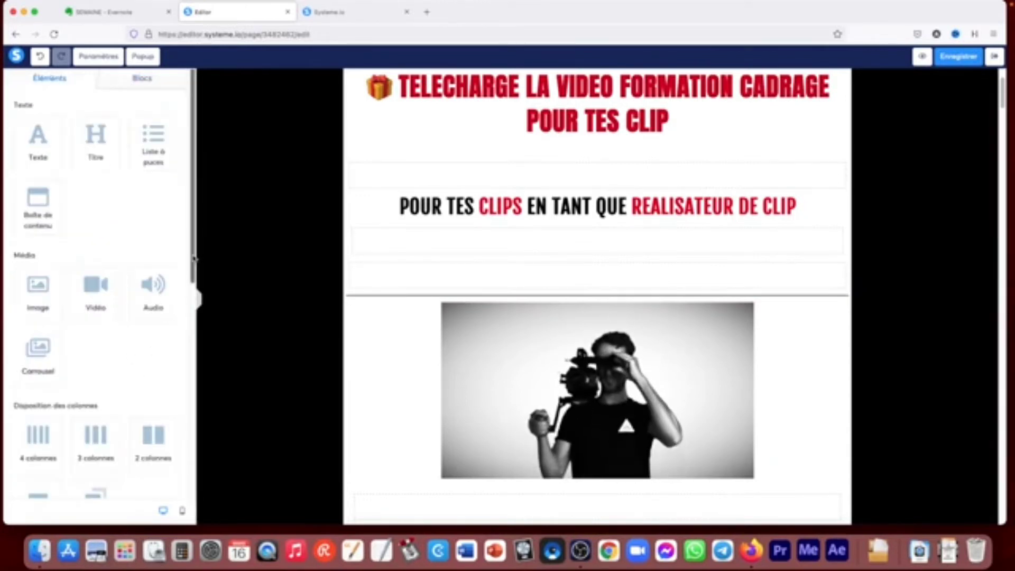
left_click_drag(192, 261, 202, 168)
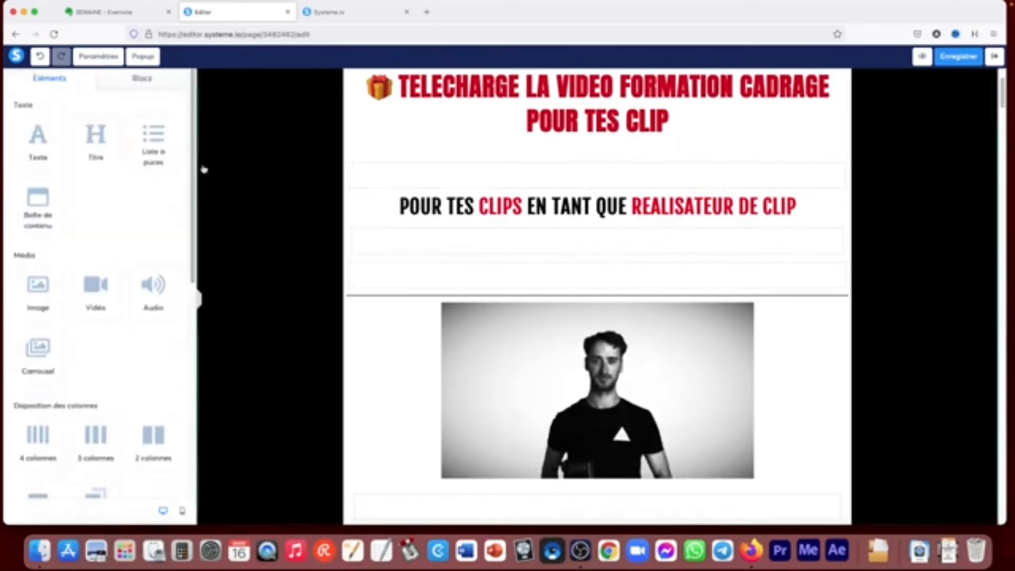
- Delete the empty row directly above the horizontal line
left_click(842, 253)
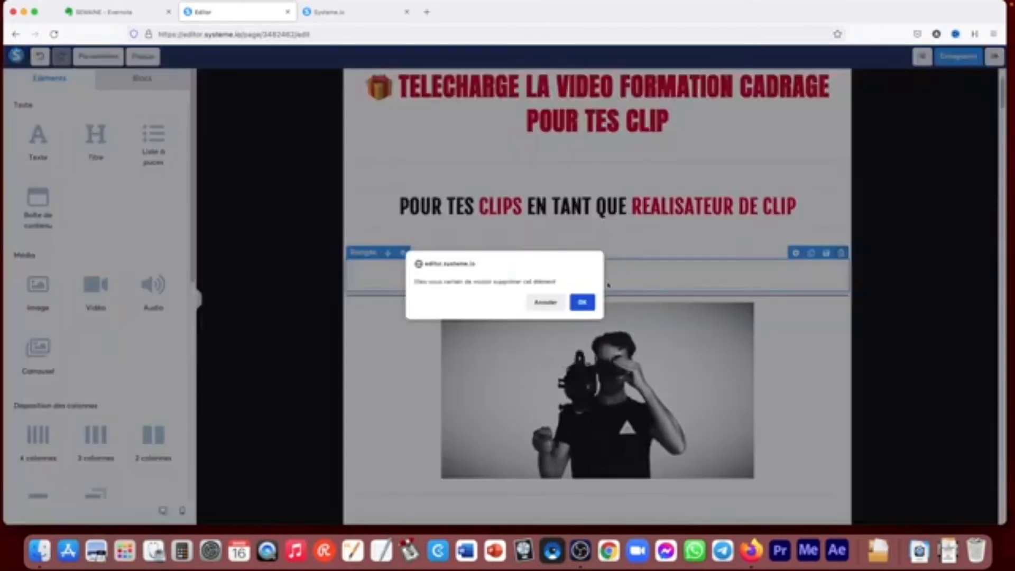
left_click(581, 300)
scroll(805, 249, "down", 1)
scroll(793, 222, "up", 2)
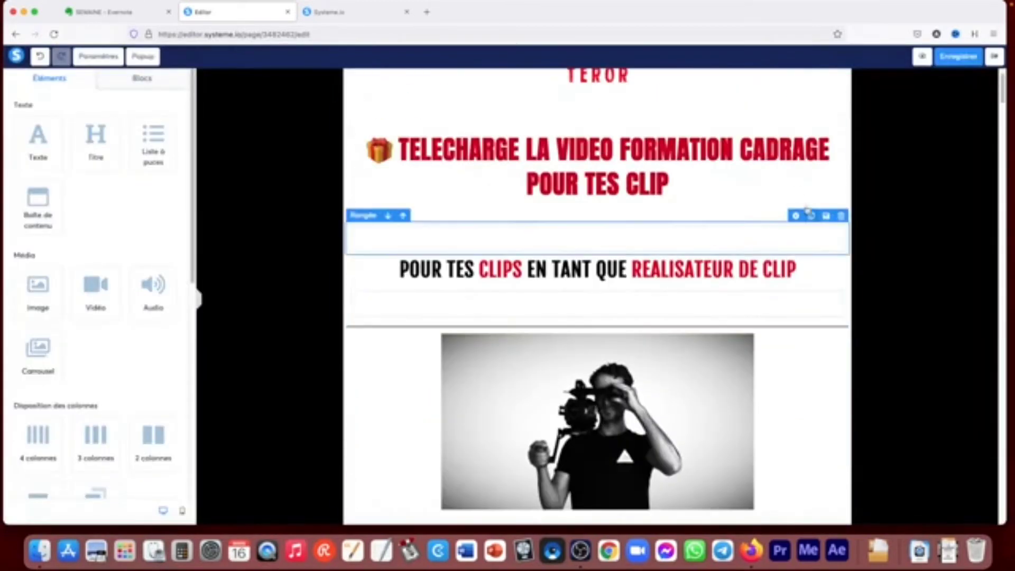
- Open the page's general settings to show the default text and title fonts
left_click(125, 79)
left_click(51, 78)
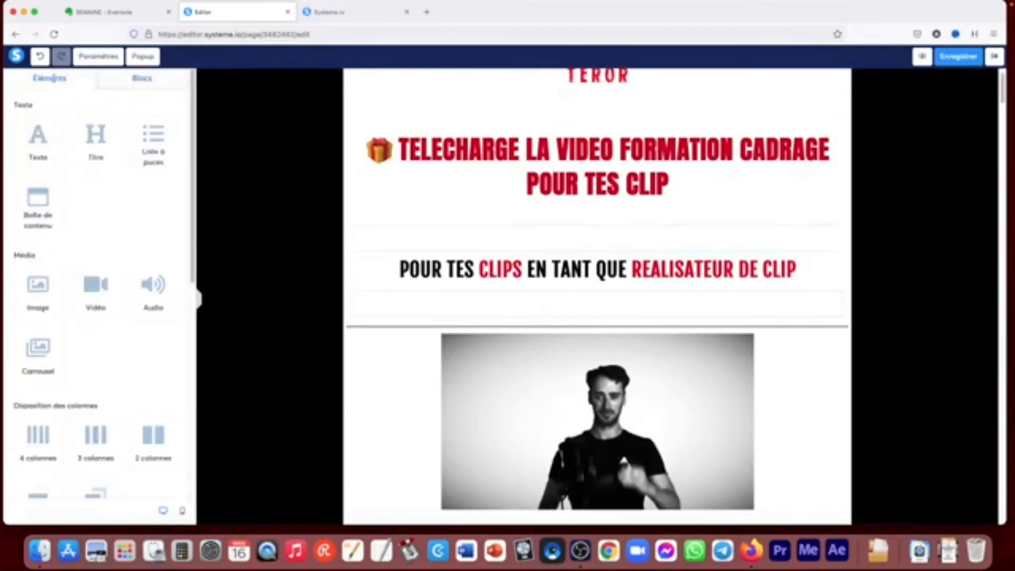
left_click(91, 57)
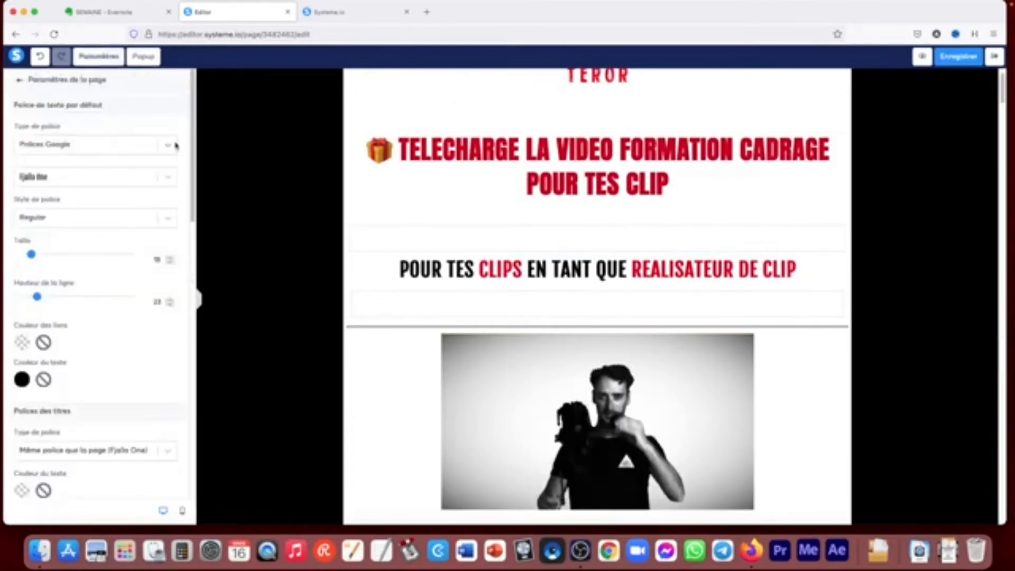
- Show the affiliation badge on the page from the page settings, and hide it again
scroll(184, 207, "down", 5)
left_click_drag(184, 207, 201, 429)
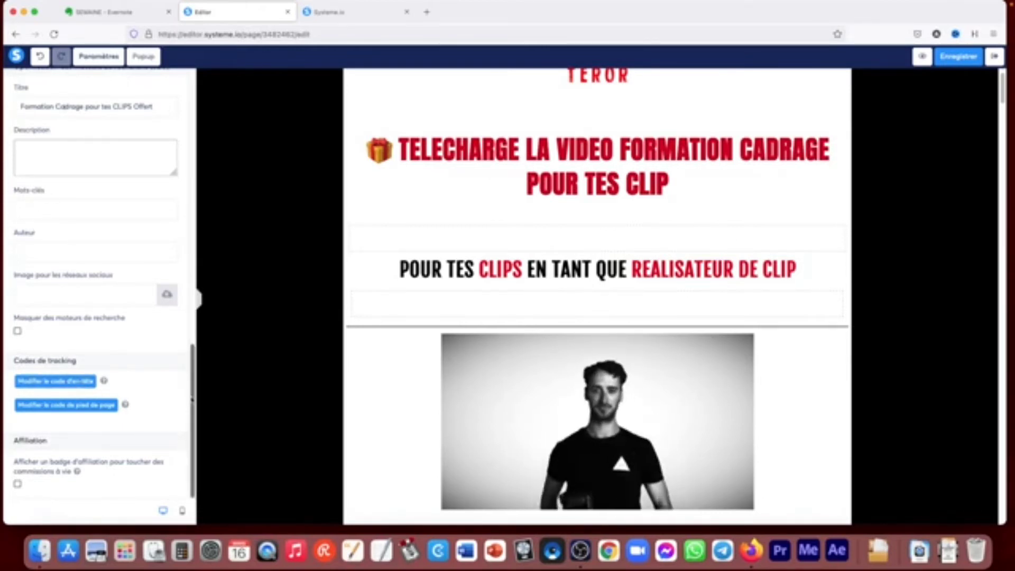
left_click(18, 484)
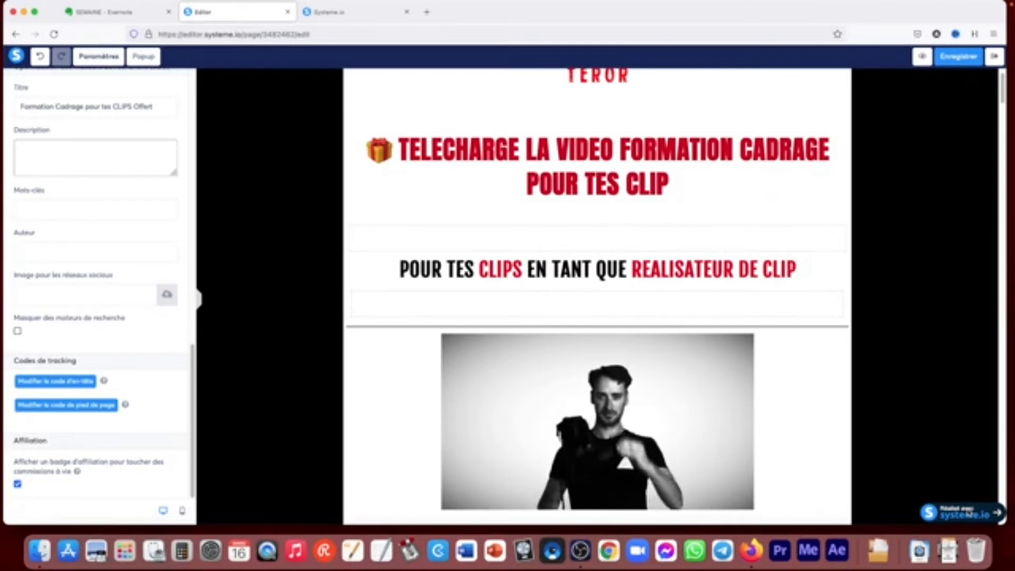
left_click(17, 484)
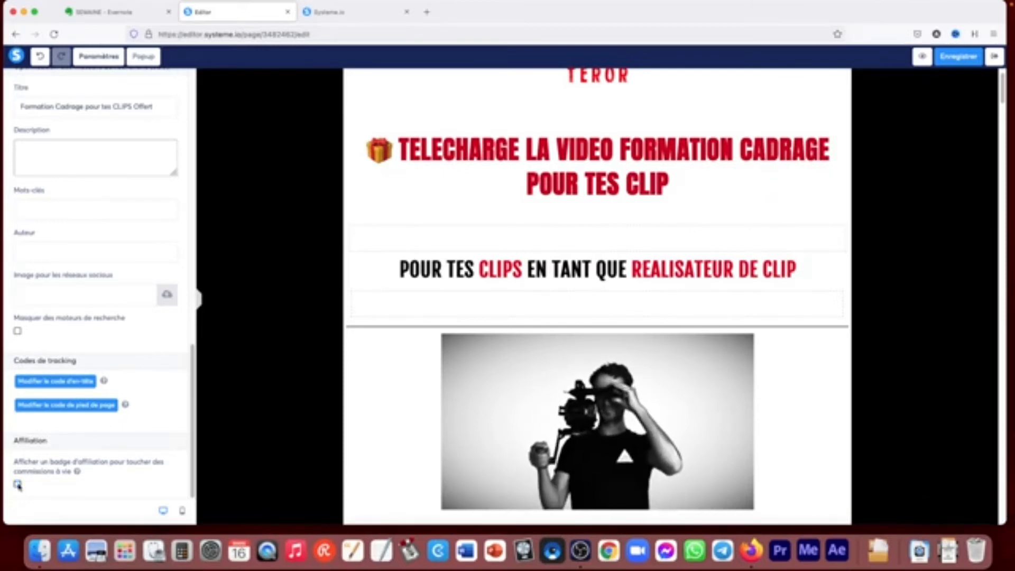
- Look back through the page settings from SEO to the default fonts, and return to the list of page elements
scroll(103, 385, "up", 3)
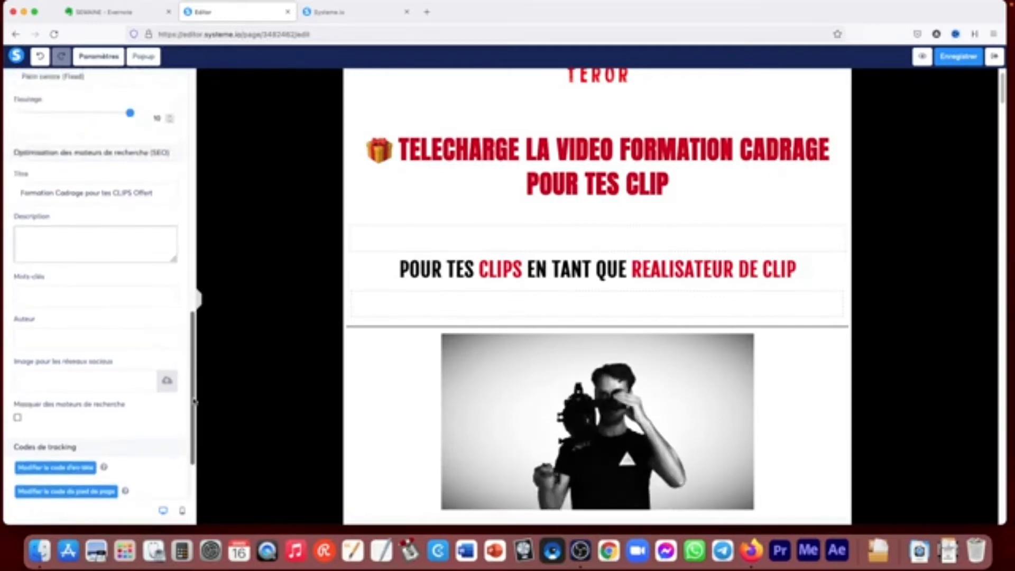
left_click_drag(192, 397, 200, 115)
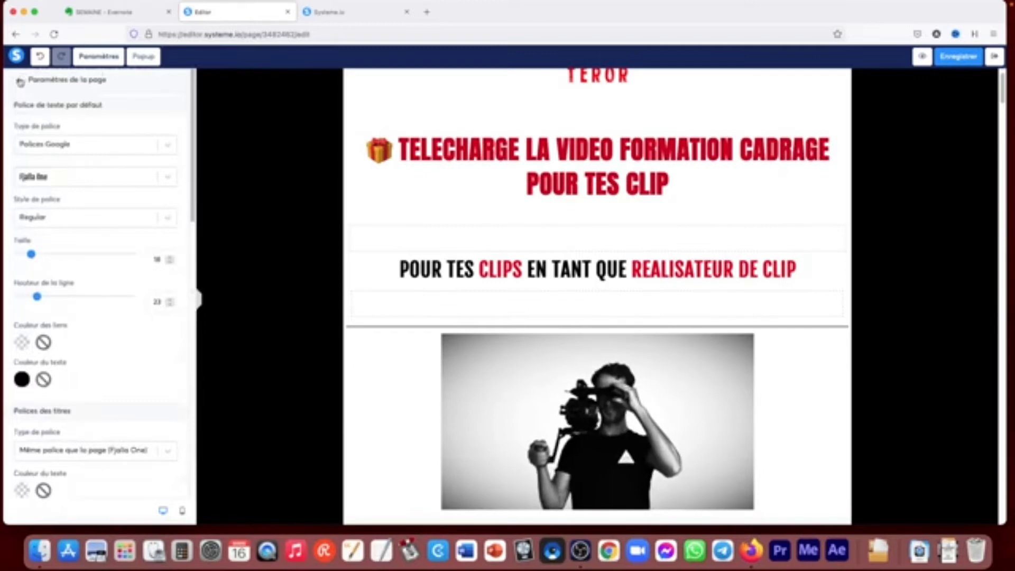
left_click(20, 82)
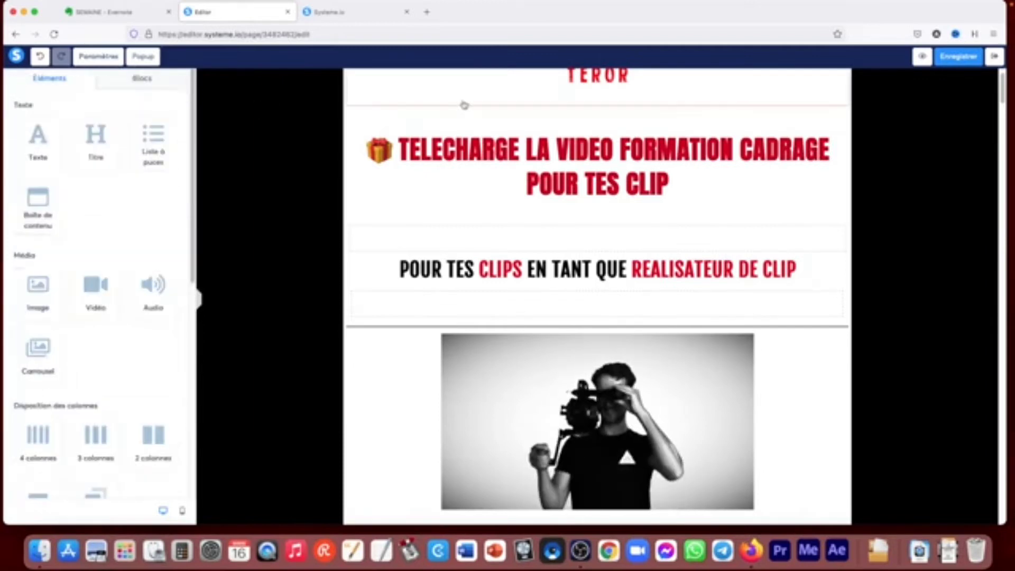
- Open the settings of the first popup in the list and set it to display every 9 days
left_click(144, 57)
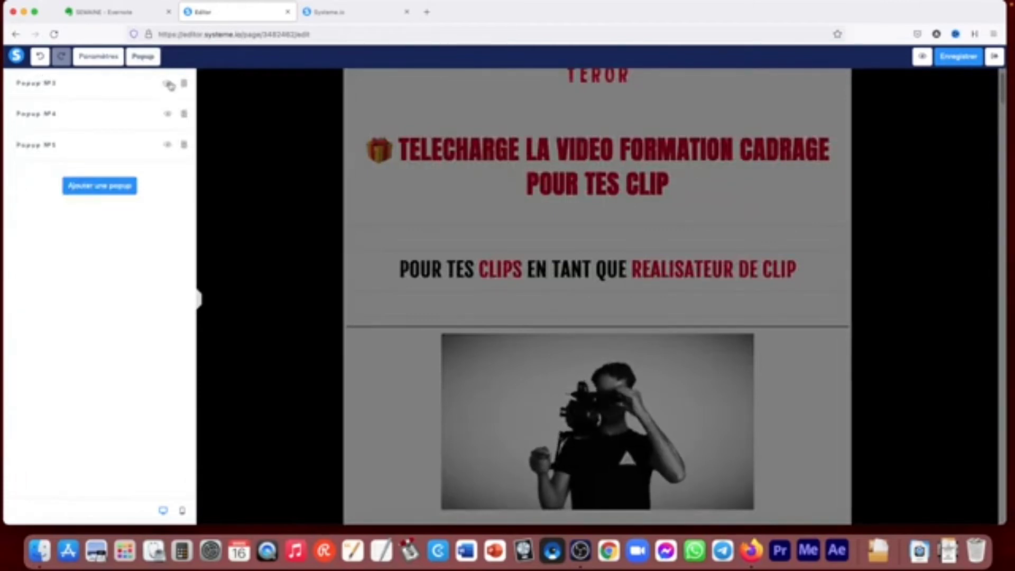
left_click(168, 83)
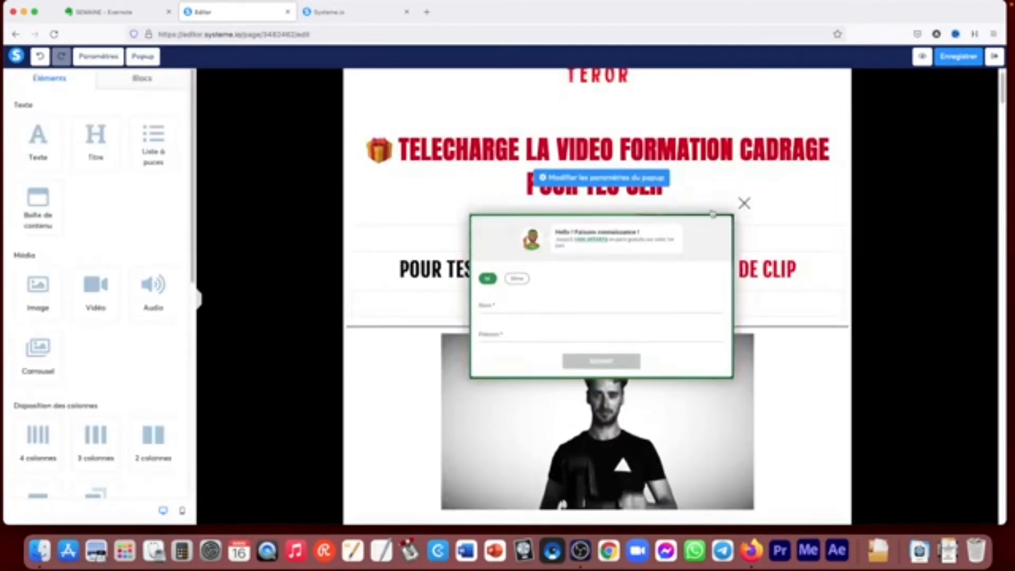
left_click(619, 179)
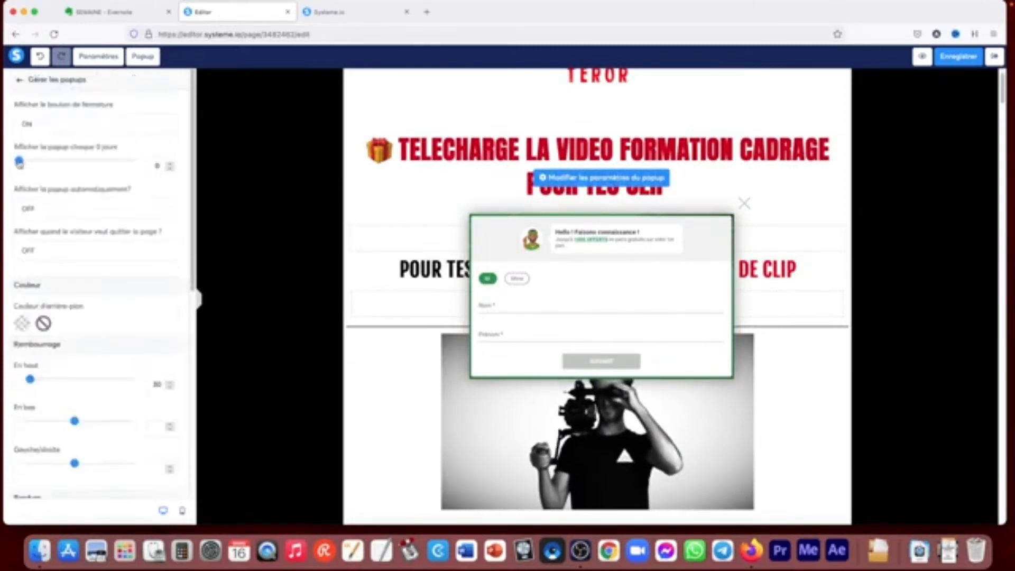
mouse_move(19, 162)
left_mouse_down()
mouse_move(32, 162)
mouse_move(22, 161)
left_mouse_up()
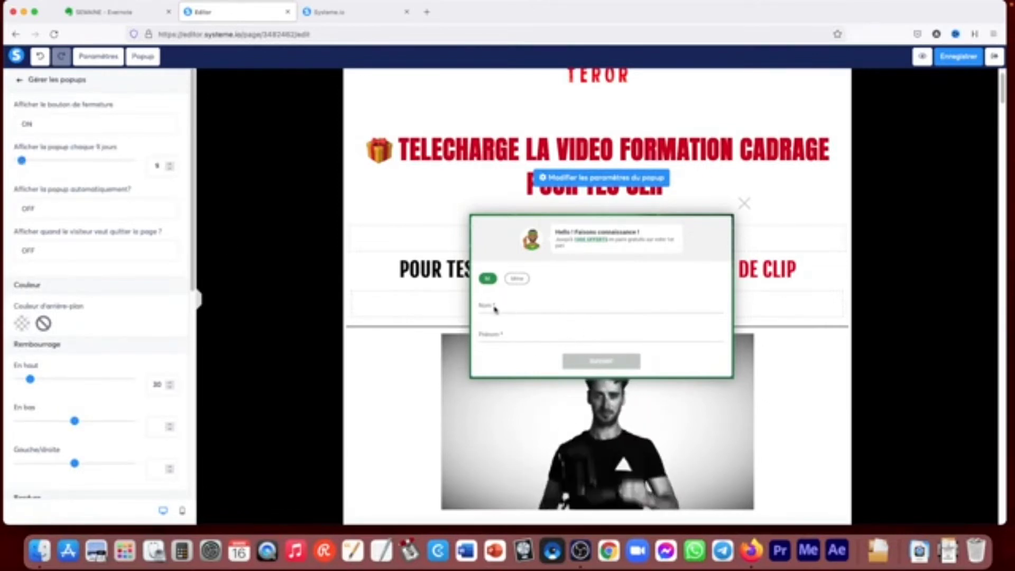
- Check the display options for the popup's close button, and return to the list of popups
left_click(41, 123)
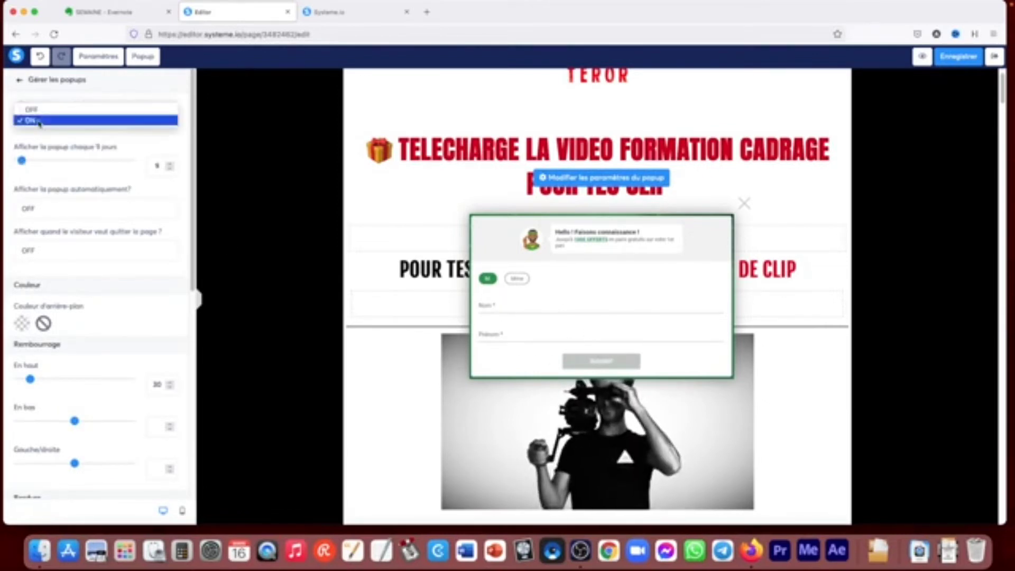
left_click(154, 95)
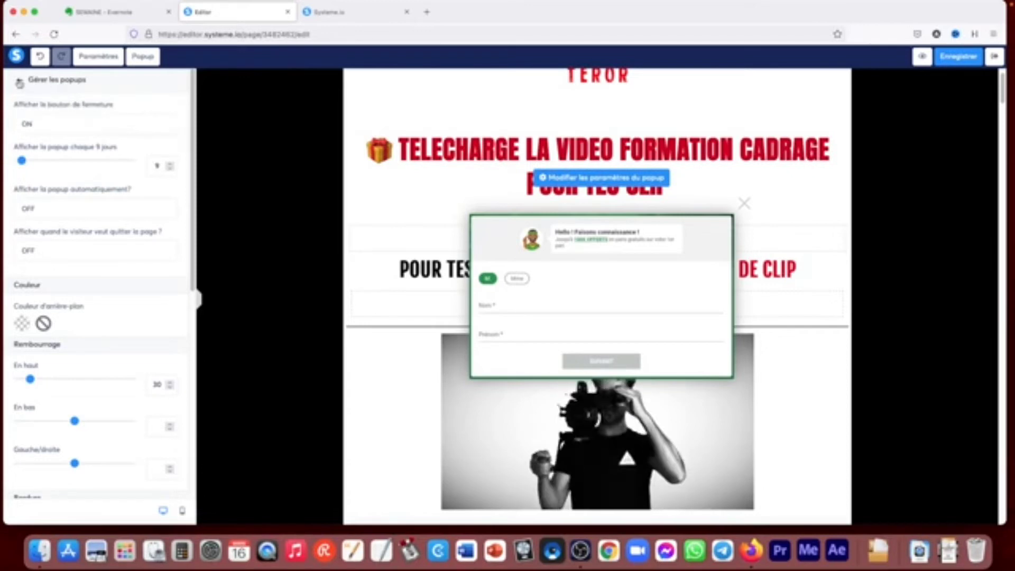
left_click(18, 81)
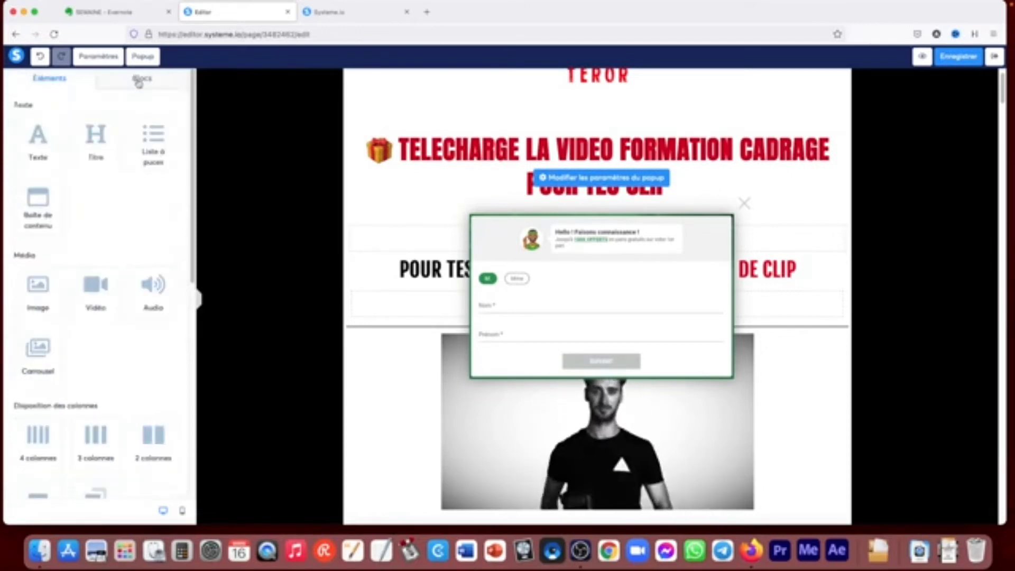
left_click(142, 56)
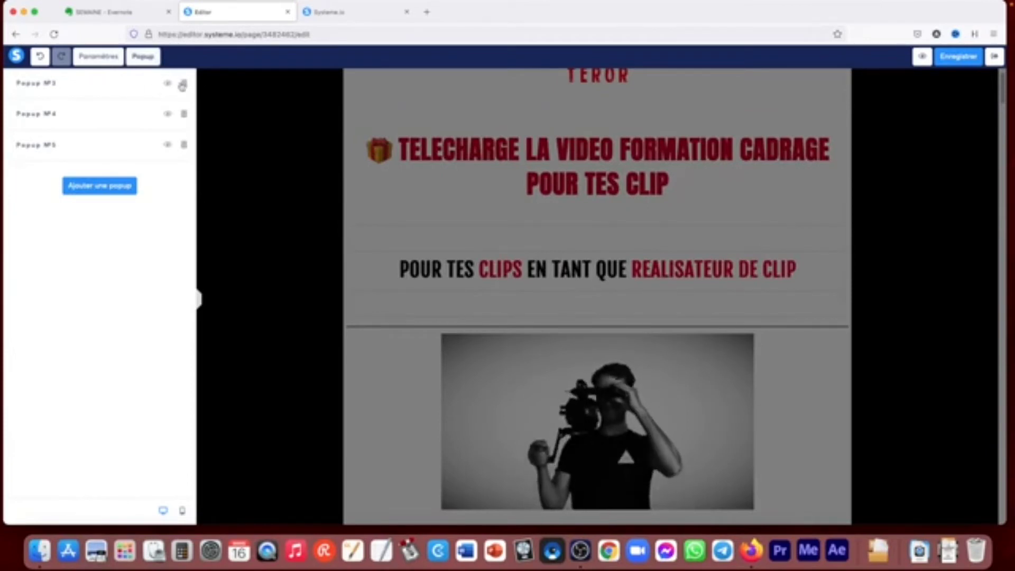
- Exit the page editor without saving the changes
left_click(995, 56)
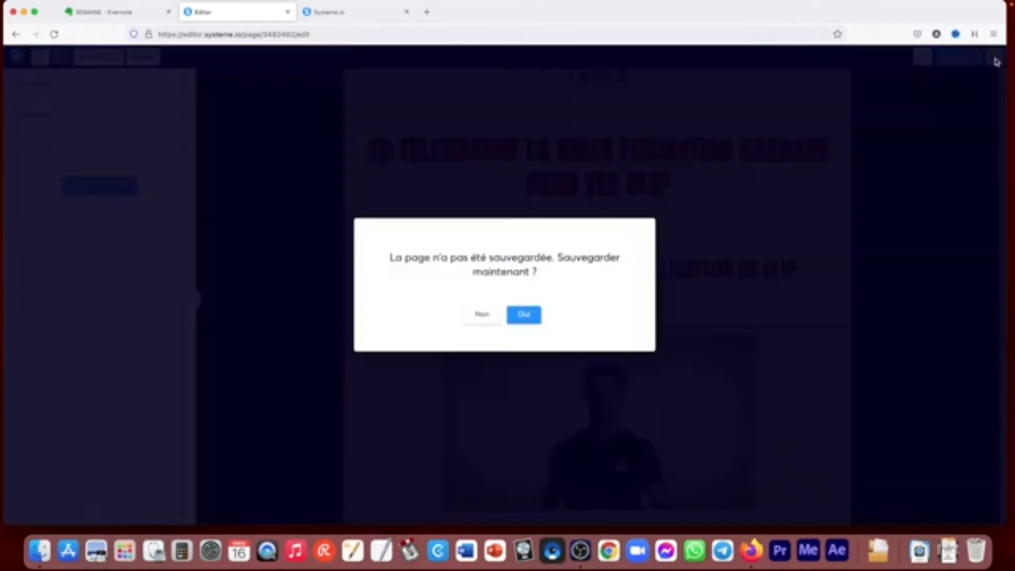
left_click(472, 317)
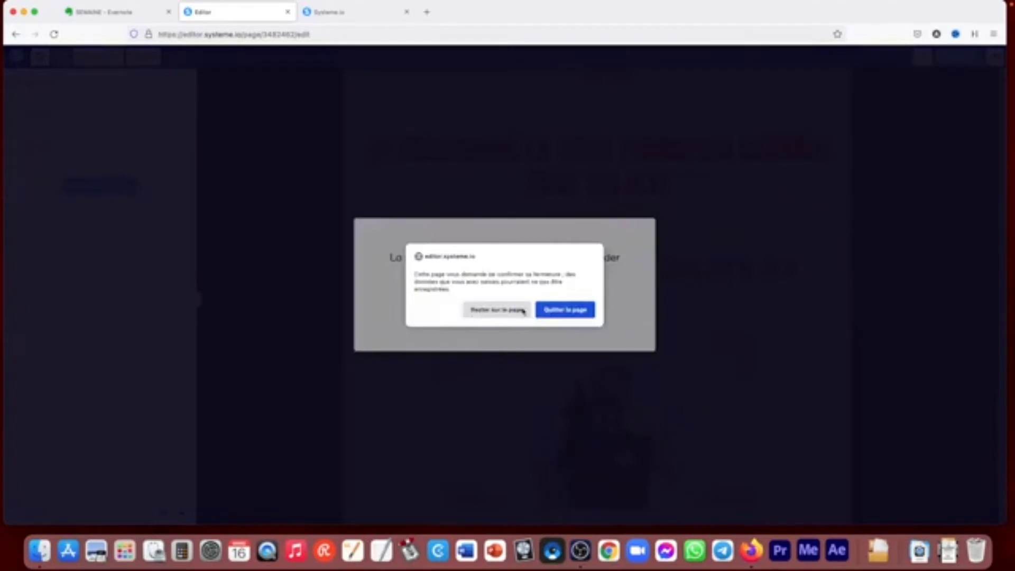
left_click(565, 310)
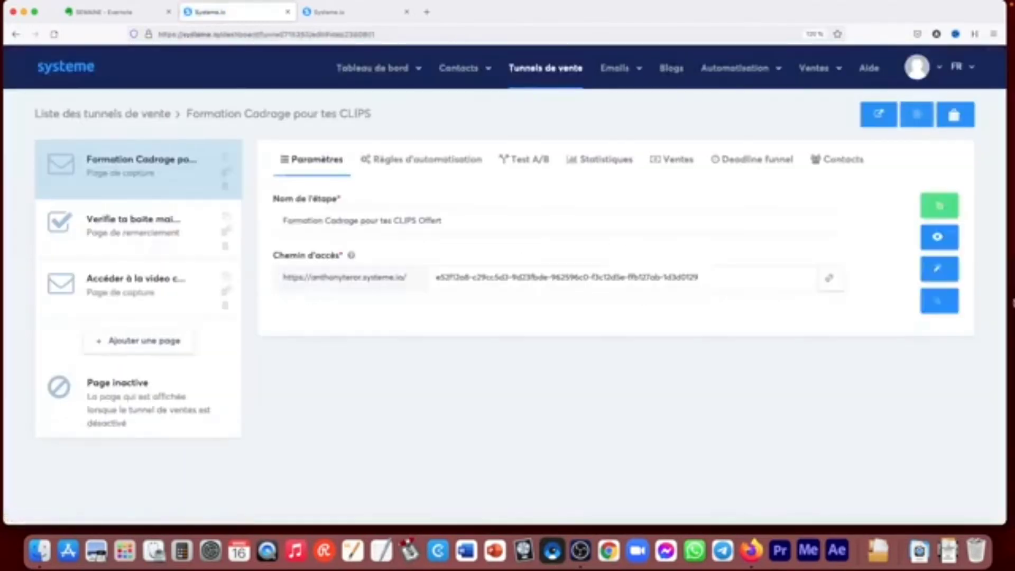
- View the published capture page down to its form and video, and close it to return to the funnel
left_click(939, 237)
scroll(720, 208, "down", 15)
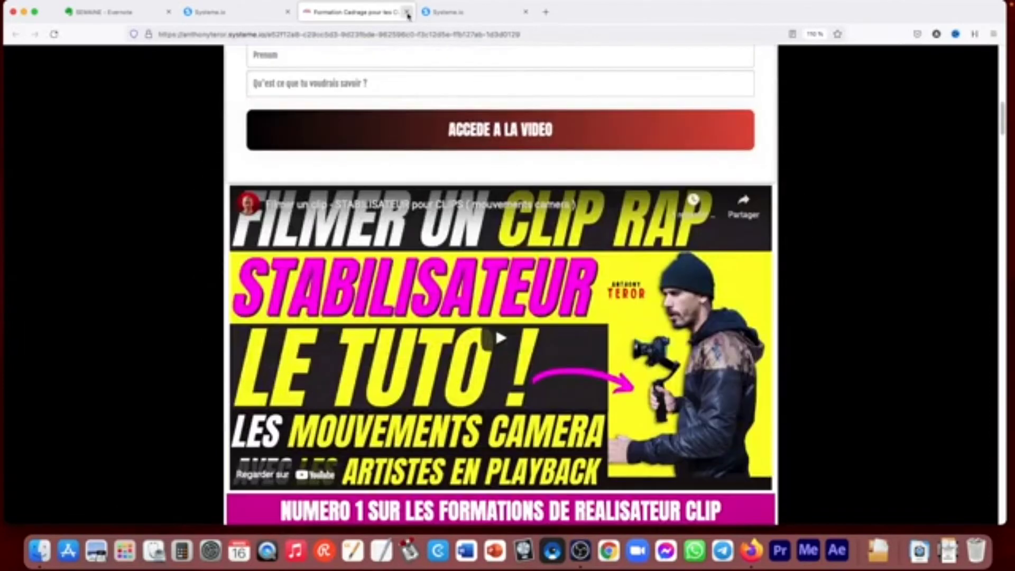
left_click(406, 12)
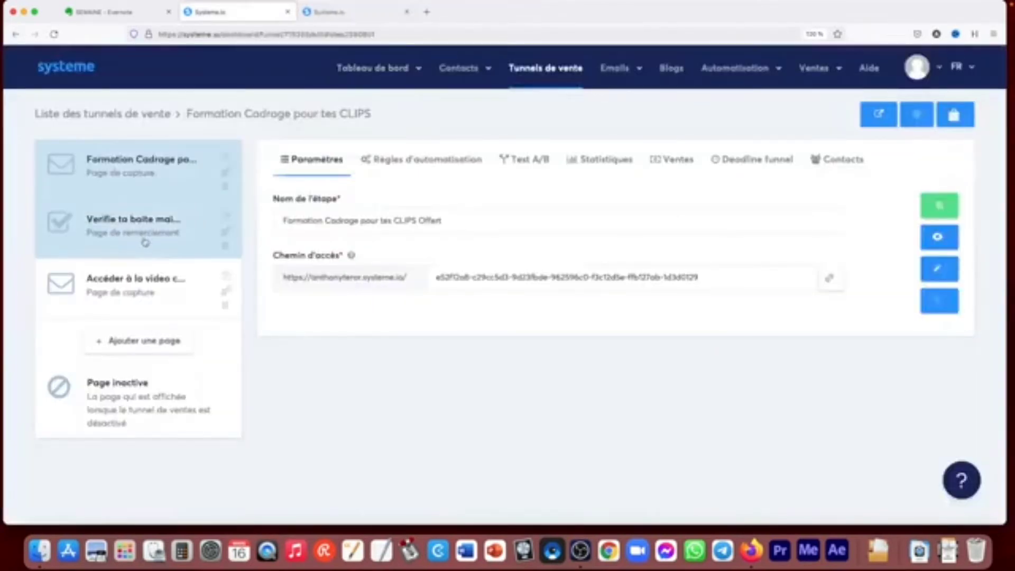
- Start adding a new page to the funnel with the step name test
left_click(145, 344)
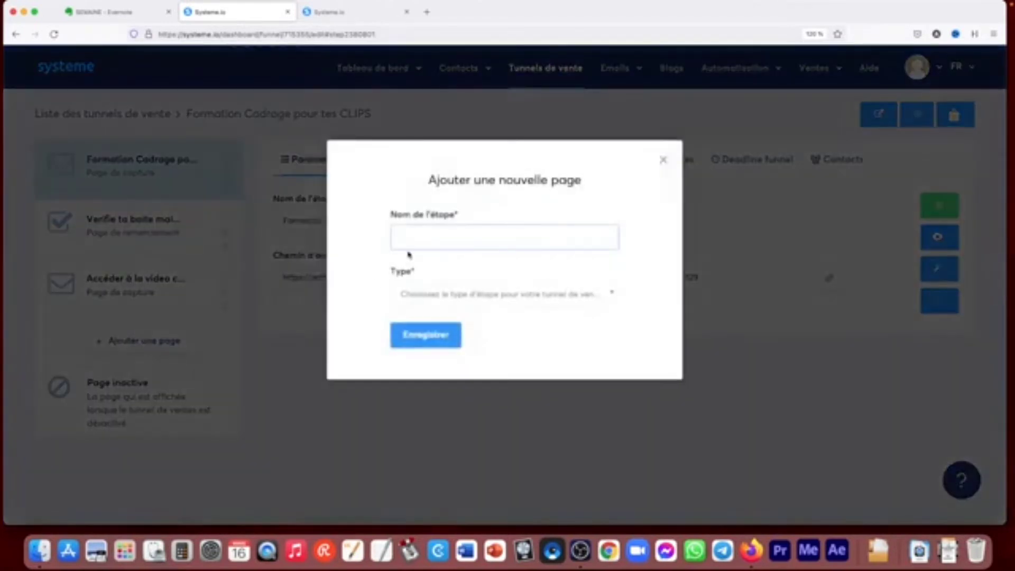
left_click(422, 233)
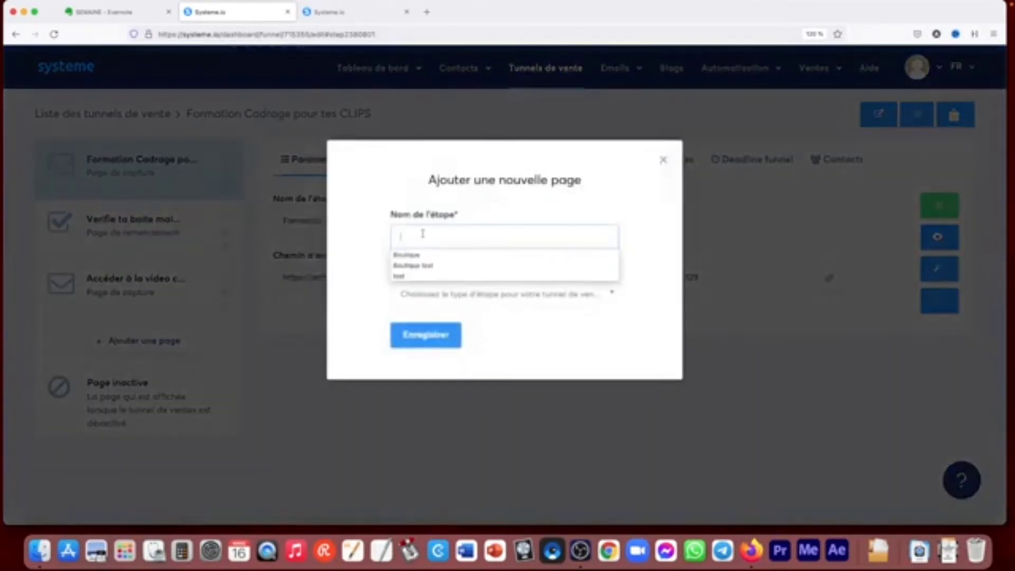
left_click(410, 275)
- Examine the step types offered for the new page, from opt-in and sales to webinar and miscellaneous, and leave the form without saving
left_click(439, 294)
scroll(450, 390, "down", 1)
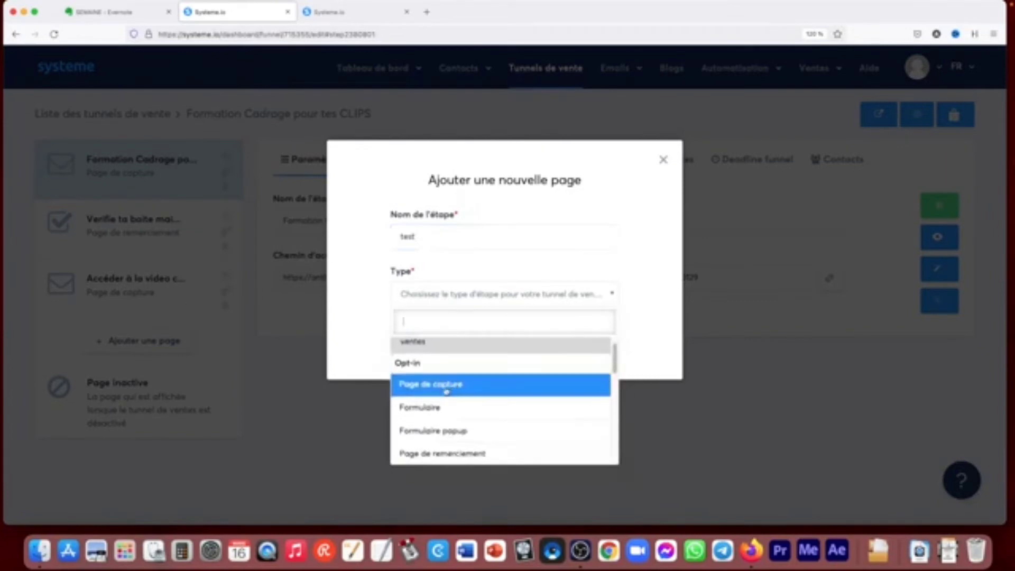
scroll(431, 411, "down", 5)
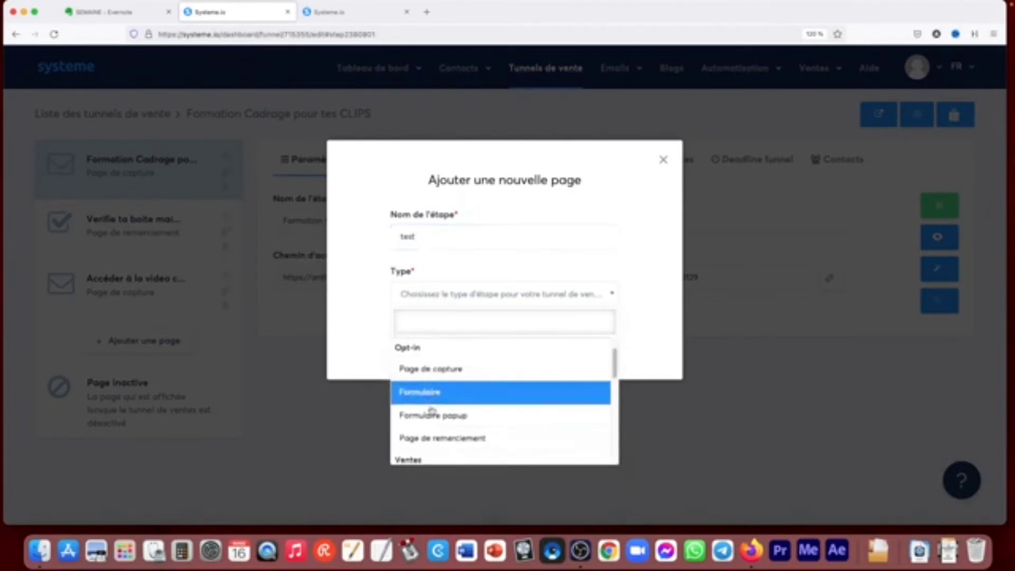
scroll(426, 386, "down", 1)
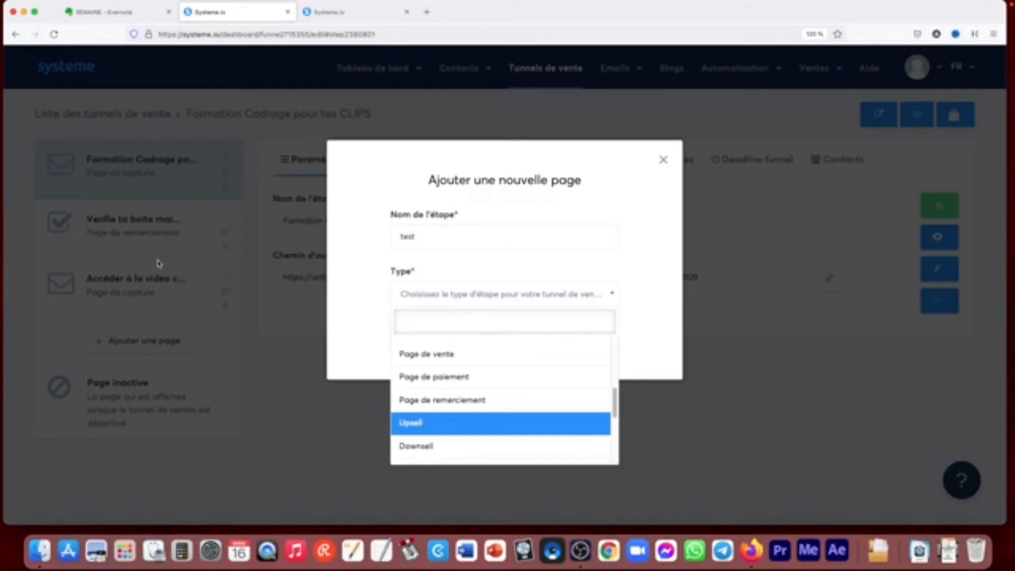
mouse_move(614, 403)
left_mouse_down()
mouse_move(616, 449)
mouse_move(616, 400)
mouse_move(615, 423)
left_mouse_up()
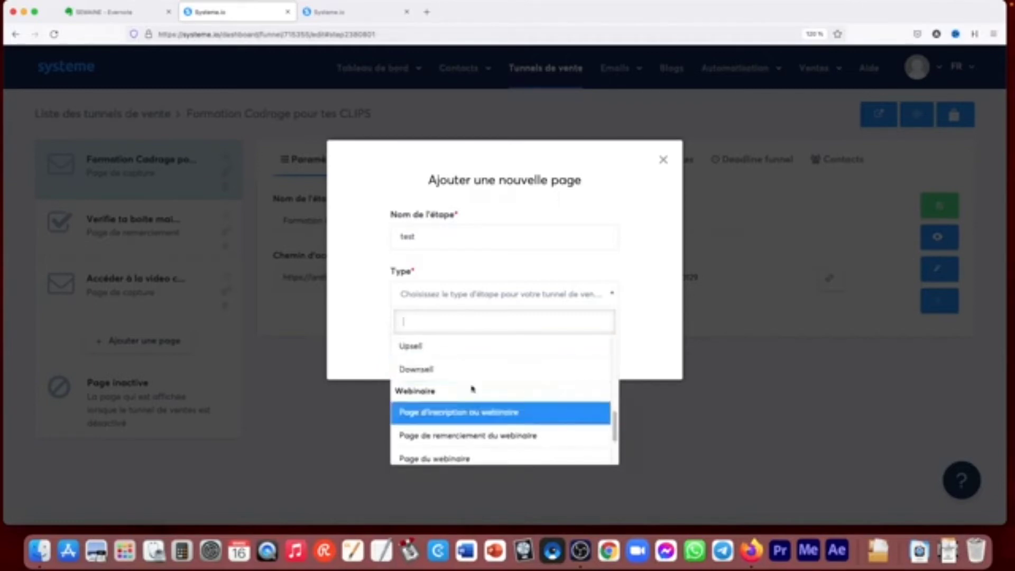
scroll(605, 434, "down", 3)
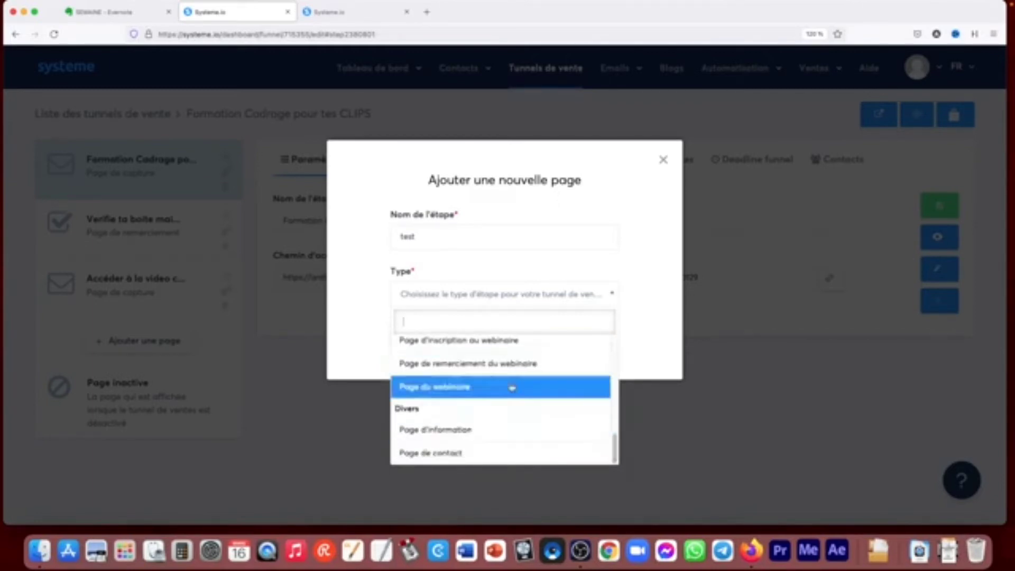
left_click(710, 469)
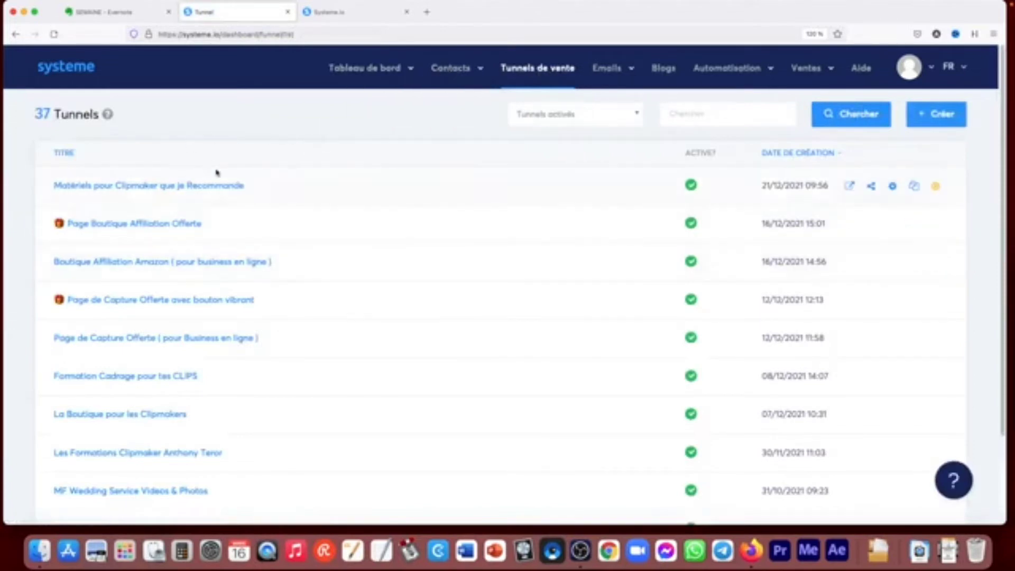
- Open the Formation Cadrage pour tes CLIPS funnel and its capture page's automation rule for opt-in registration
left_click_drag(1007, 179, 996, 154)
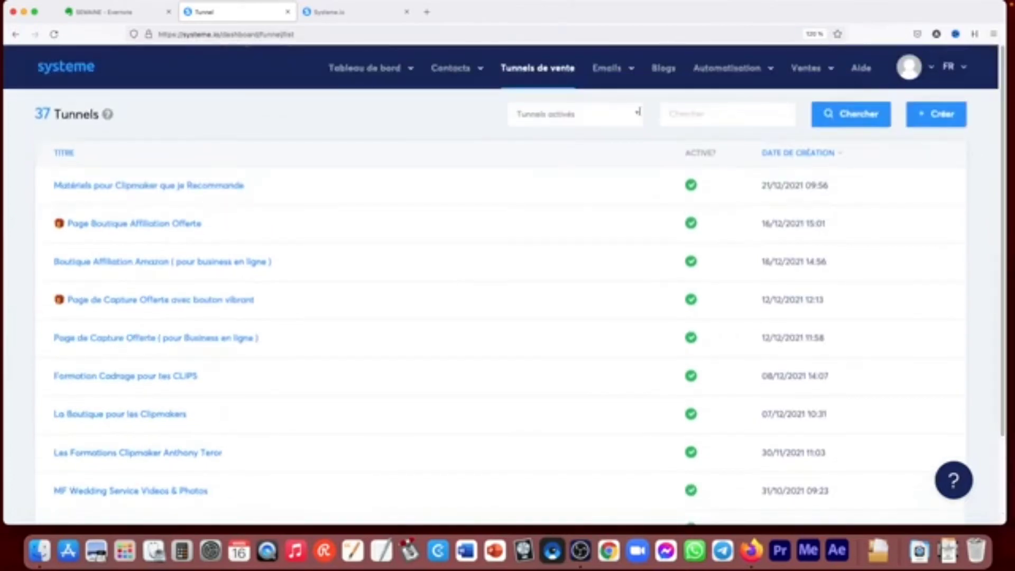
left_click(134, 375)
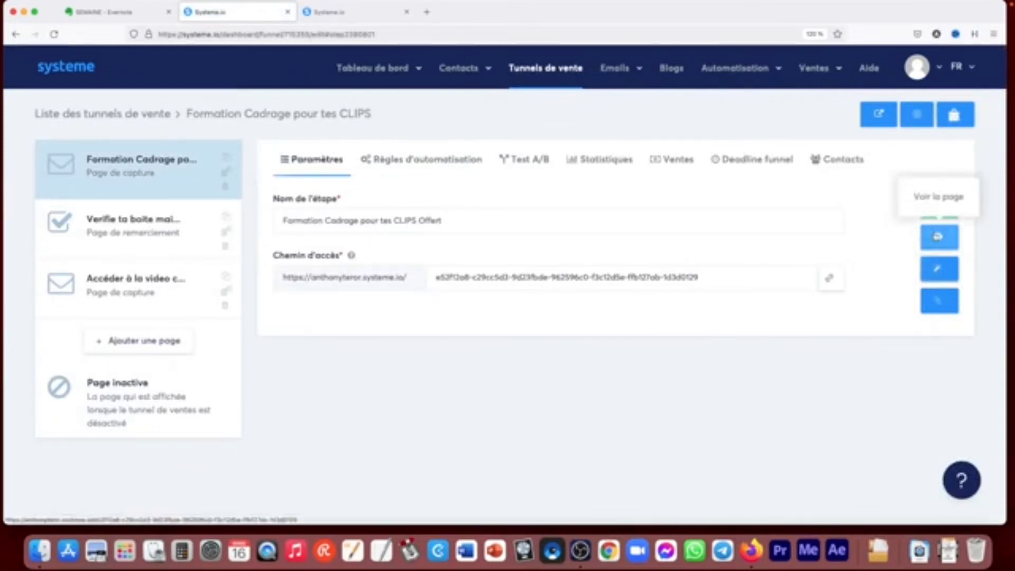
left_click(407, 159)
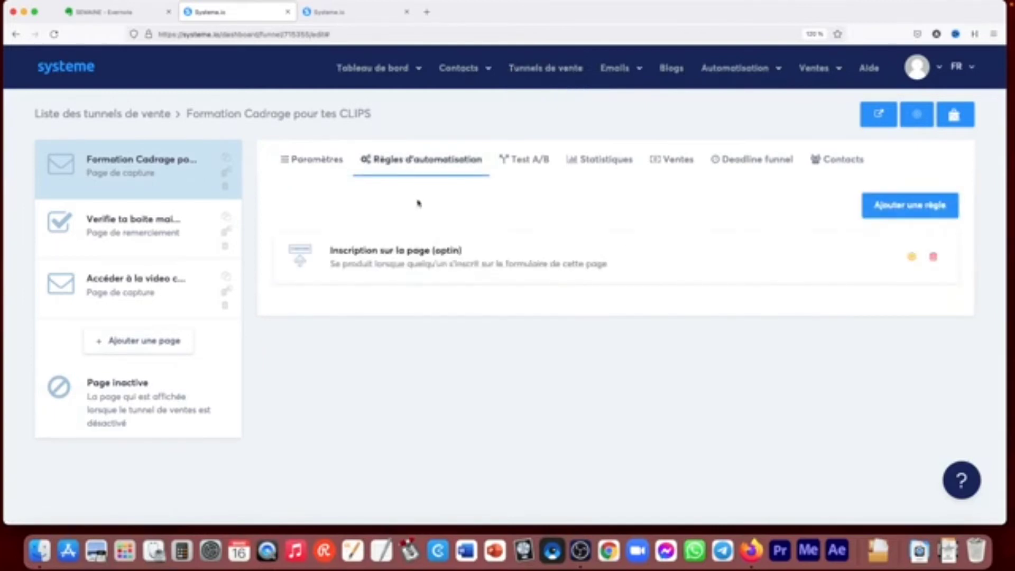
left_click(427, 261)
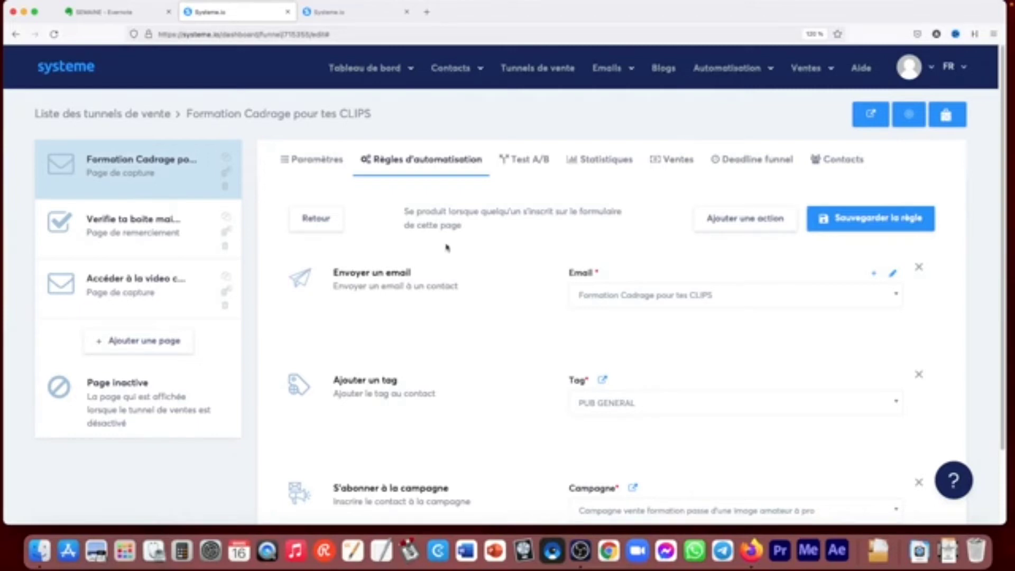
- Check the emails offered for the rule's send-email action and view the Formation Cadrage pour tes CLIPS email's content
left_click(646, 296)
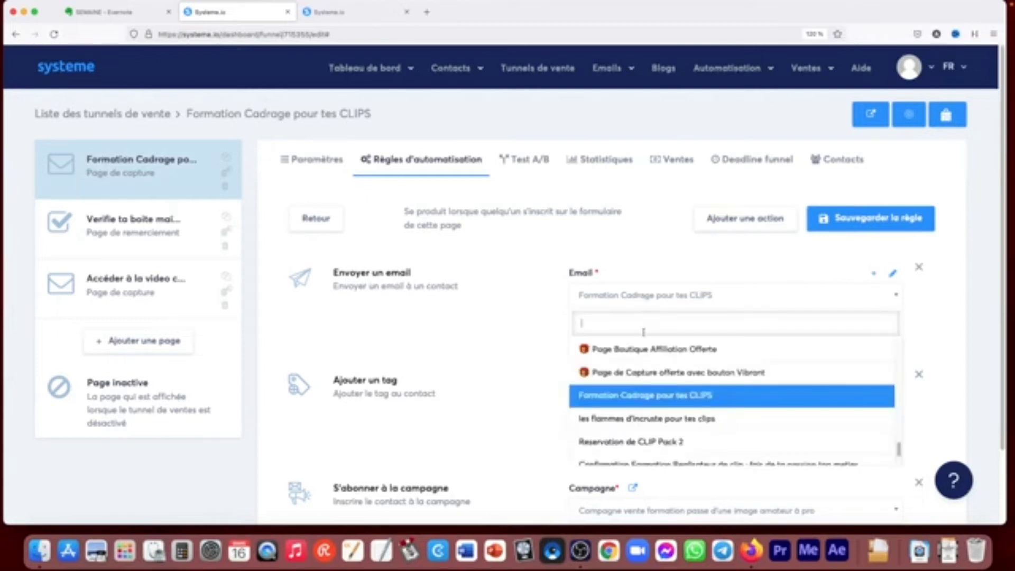
left_click(612, 247)
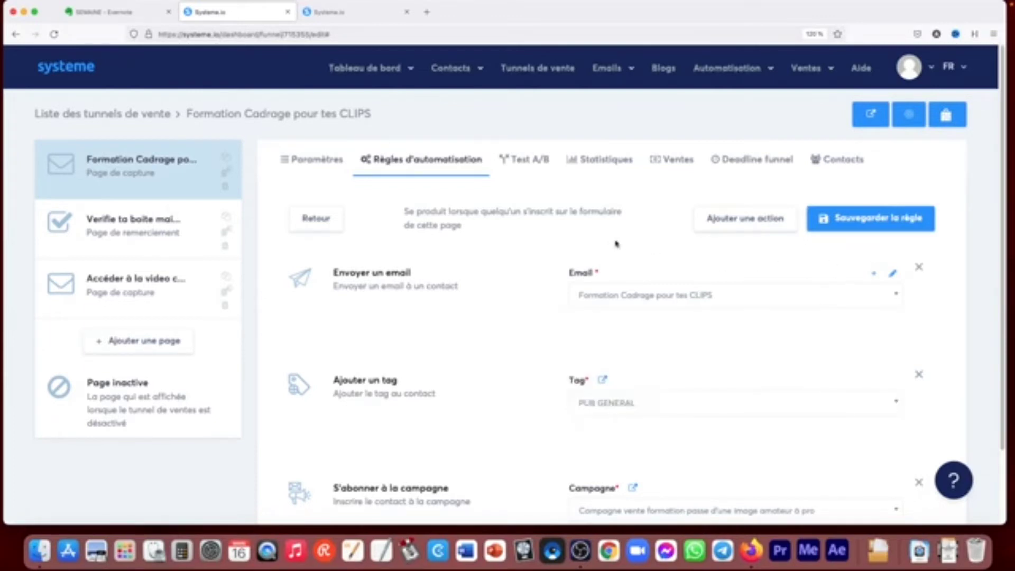
left_click(895, 275)
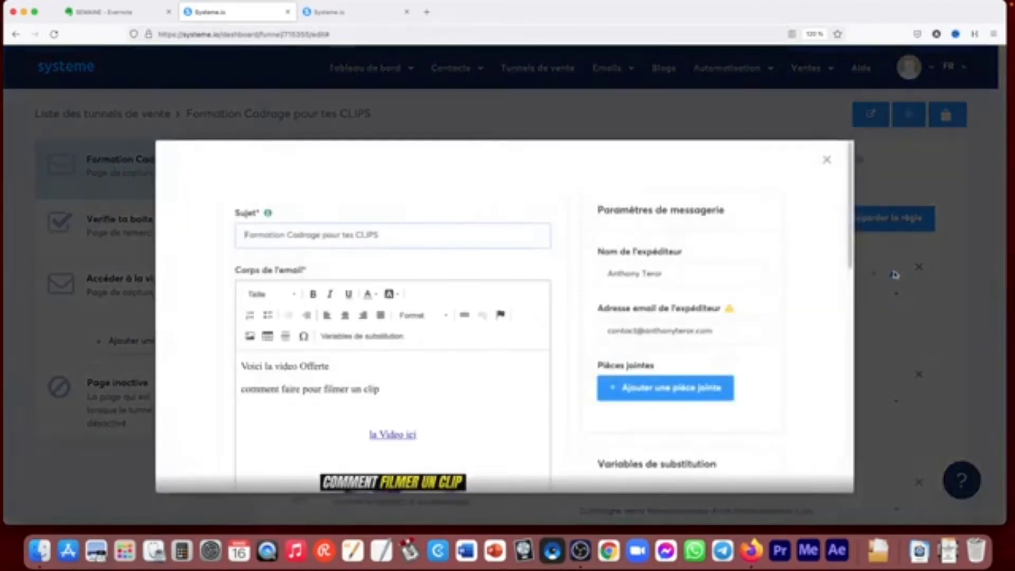
scroll(817, 233, "down", 3)
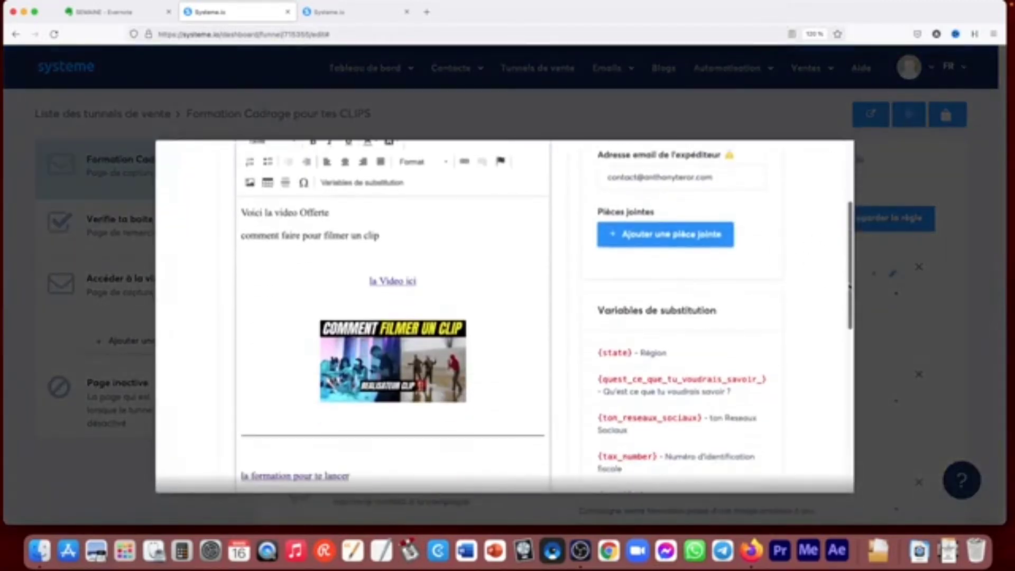
scroll(817, 232, "up", 3)
left_click(827, 160)
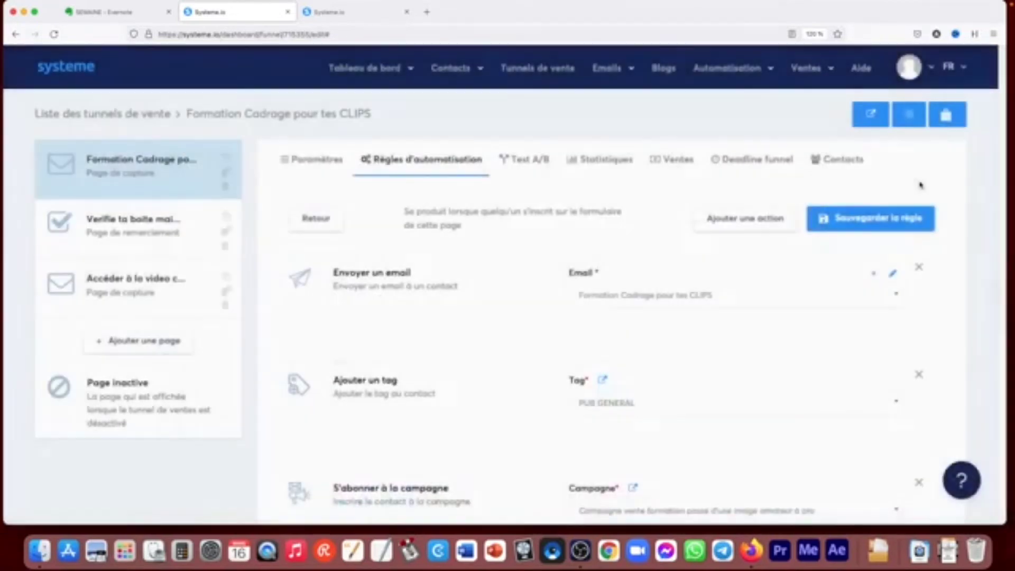
- Reopen the rule's email to review its subject, body and sender settings, and leave it without changes
left_click(893, 274)
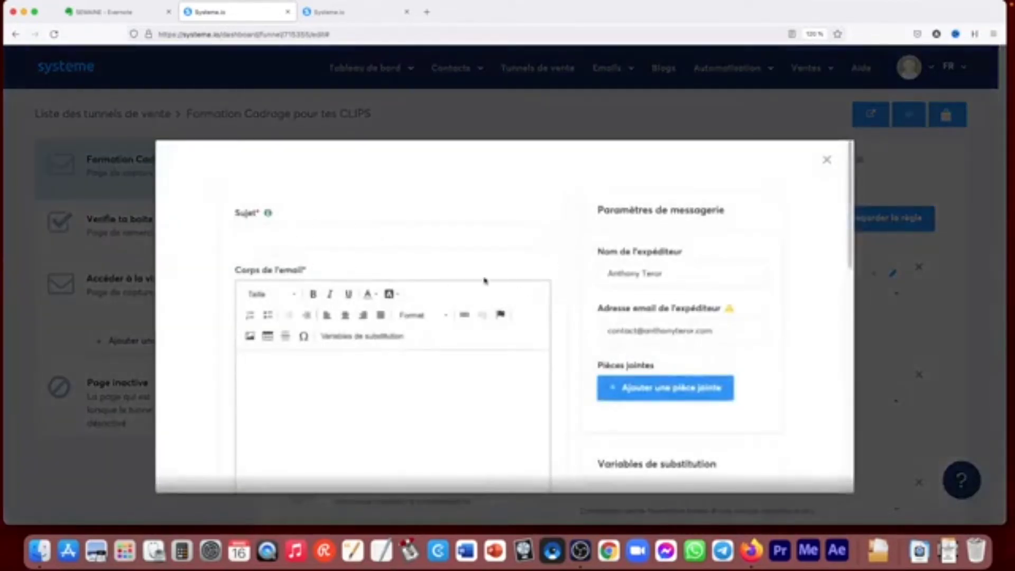
left_click(826, 160)
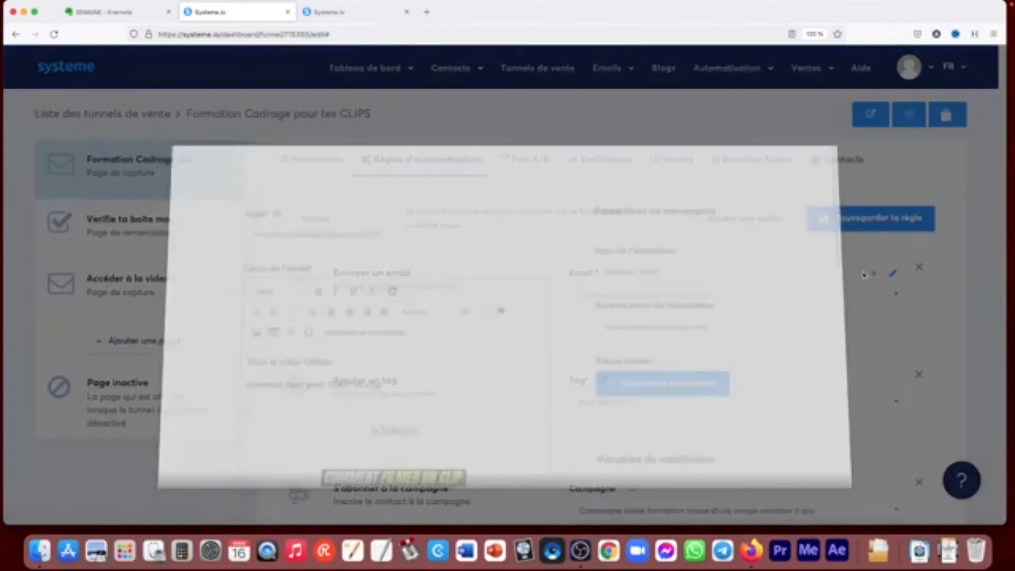
left_click(893, 273)
mouse_move(850, 230)
left_mouse_down()
mouse_move(856, 419)
mouse_move(857, 234)
left_mouse_up()
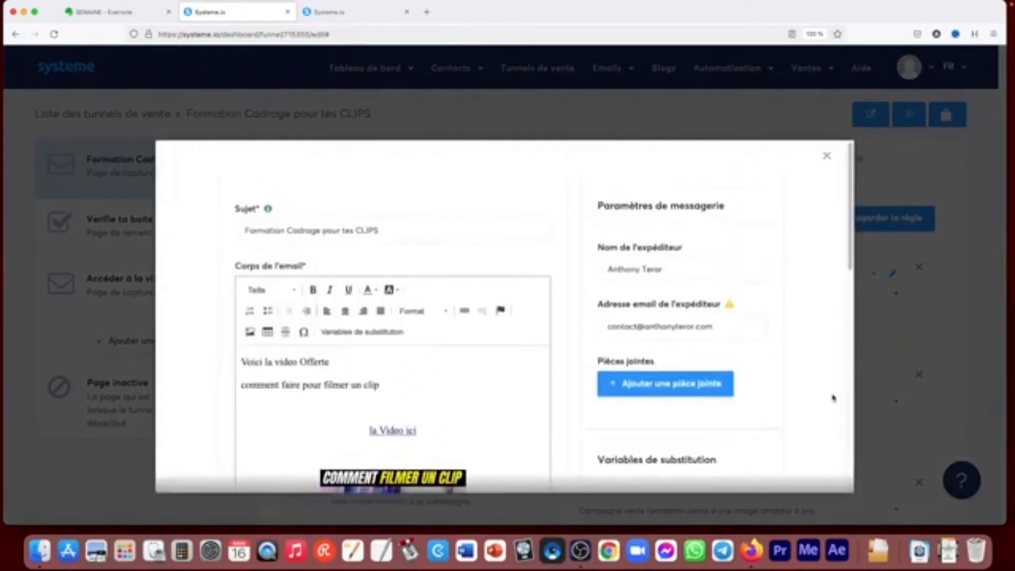
left_click(933, 357)
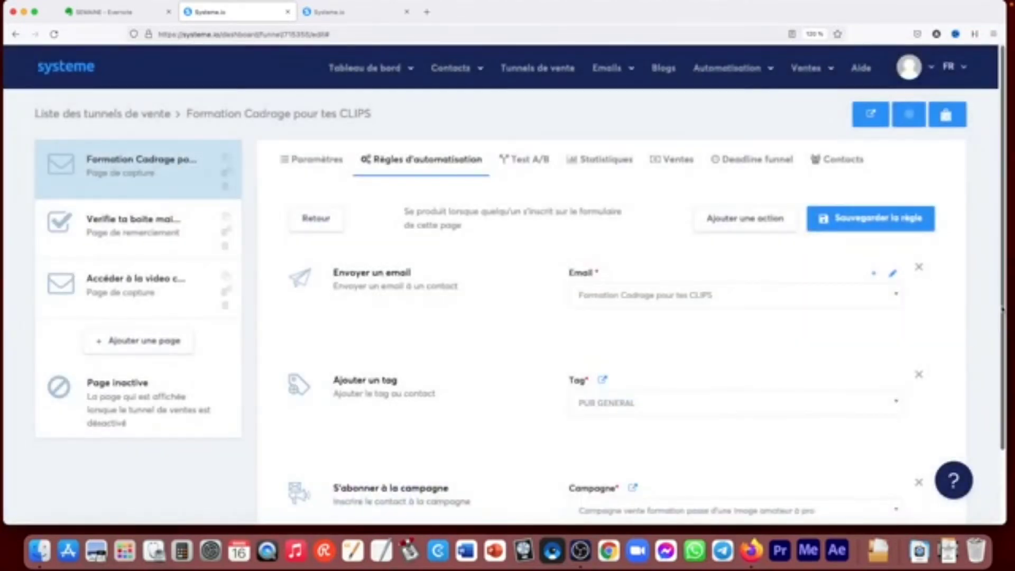
- Review the rule's tag and campaign actions and examine the action types that can be added, without adding one
left_click_drag(1003, 312, 998, 386)
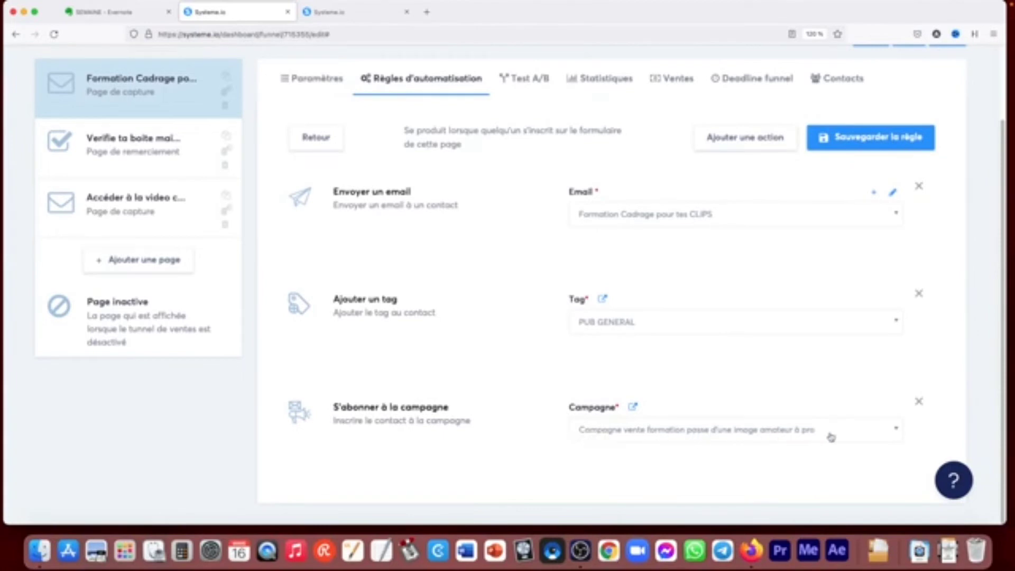
scroll(831, 437, "up", 3)
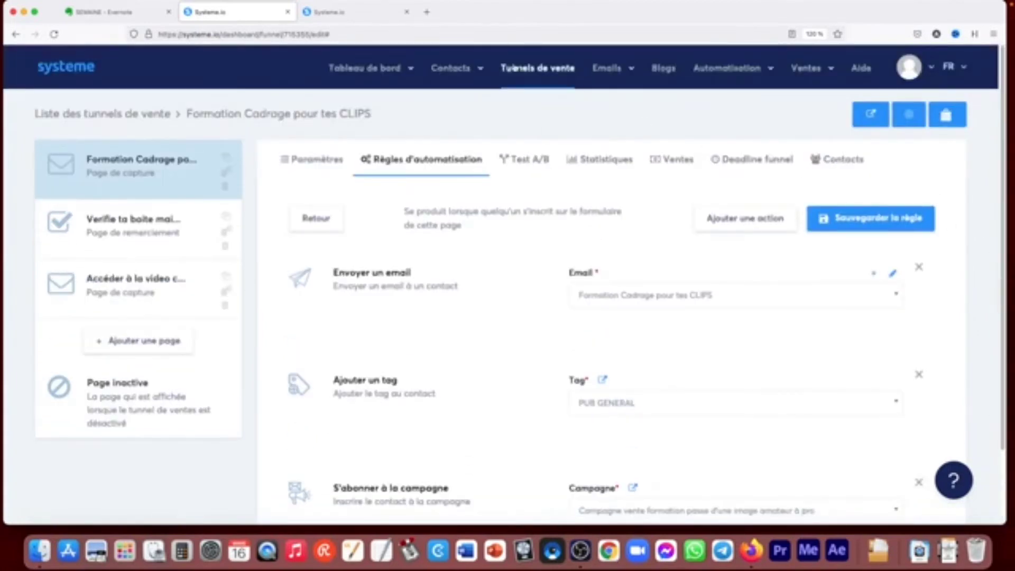
mouse_move(617, 73)
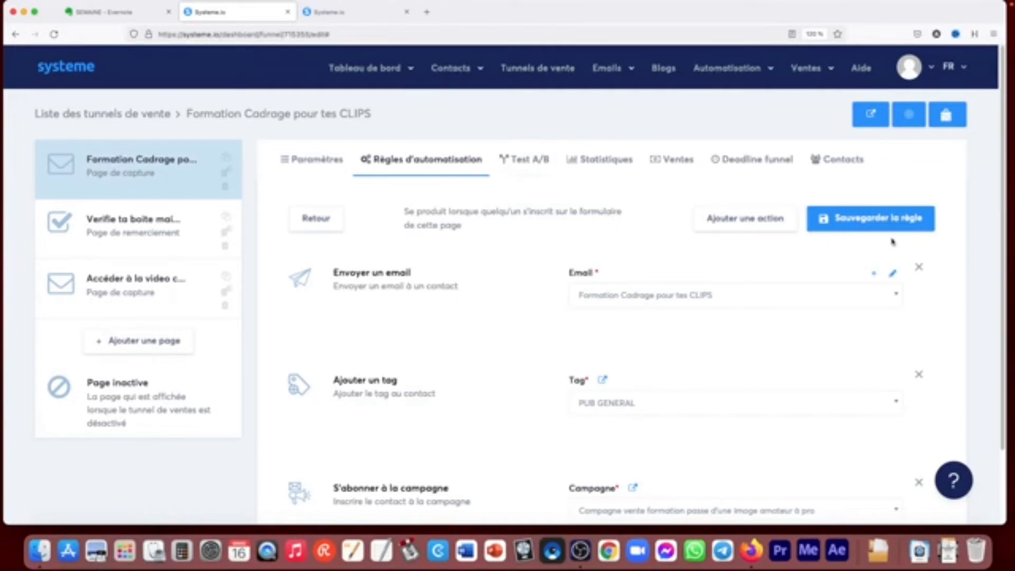
left_click(743, 221)
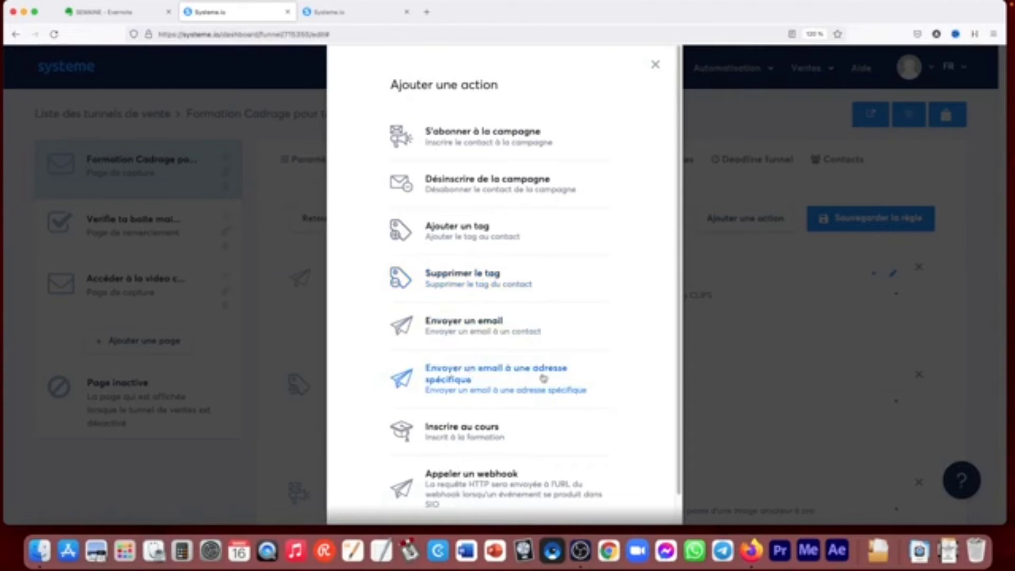
scroll(681, 368, "down", 1)
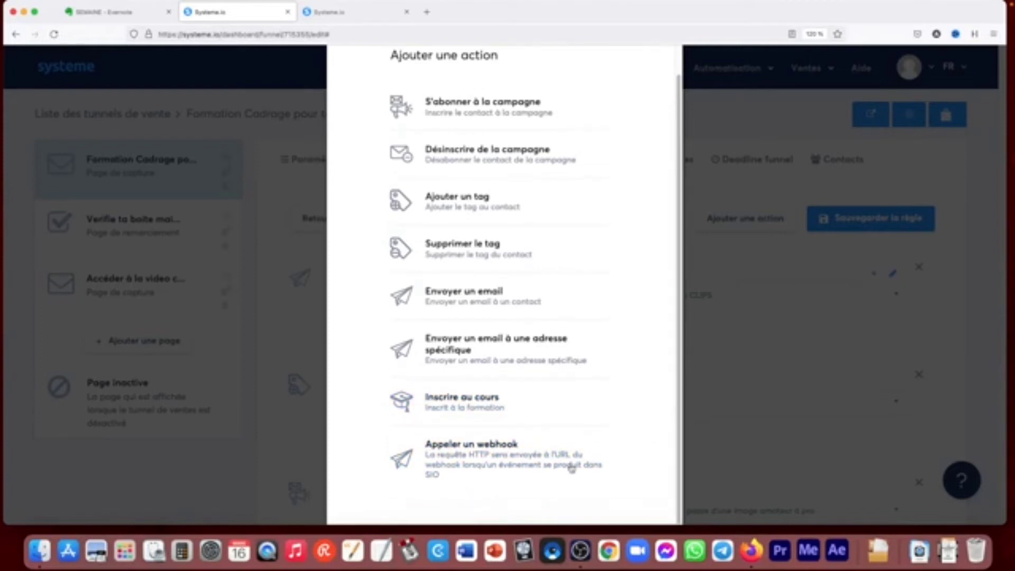
scroll(650, 432, "up", 2)
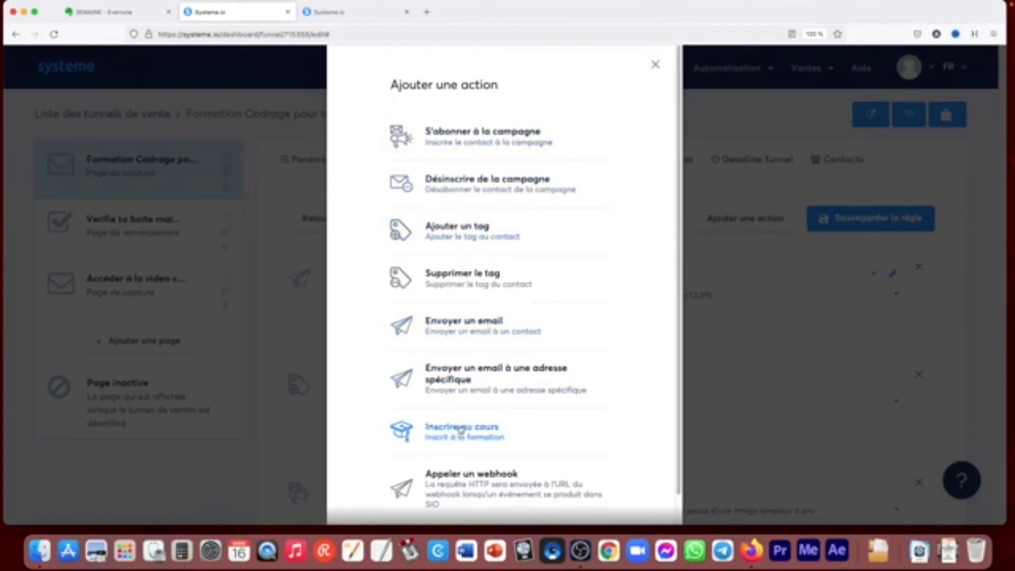
left_click(789, 296)
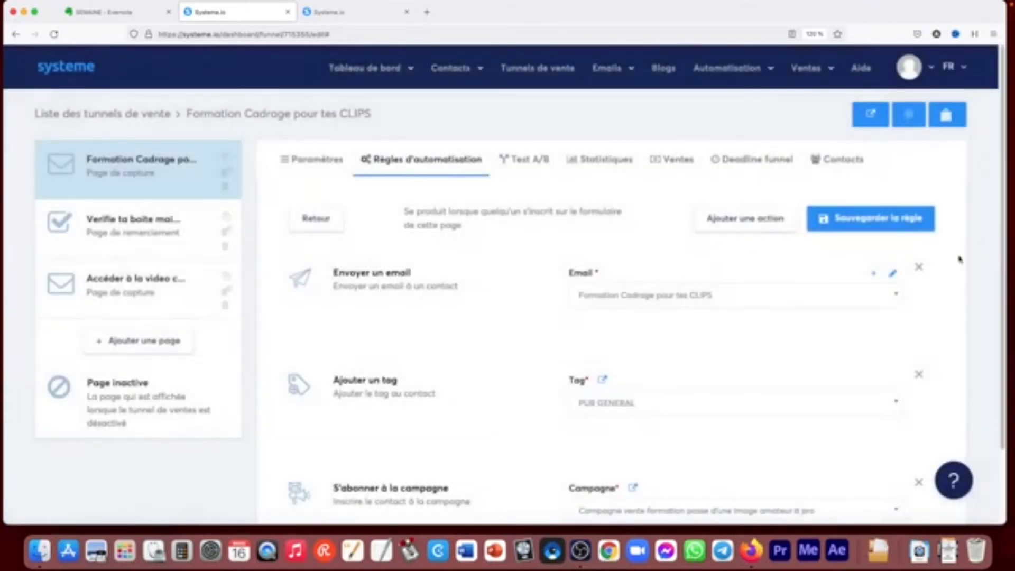
- View the capture page's A/B test options and the funnel's statistics and sales
left_click(530, 163)
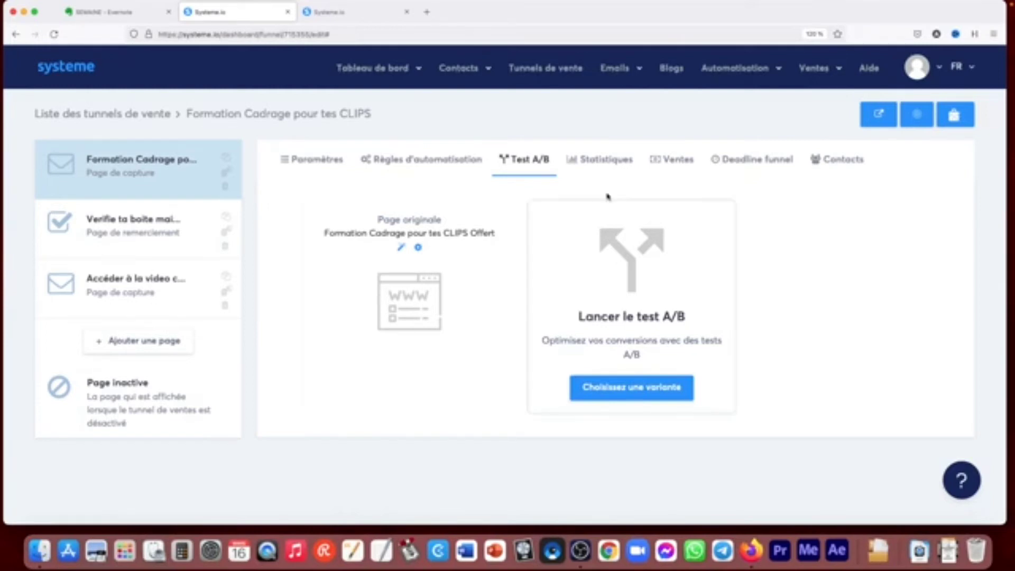
left_click(575, 164)
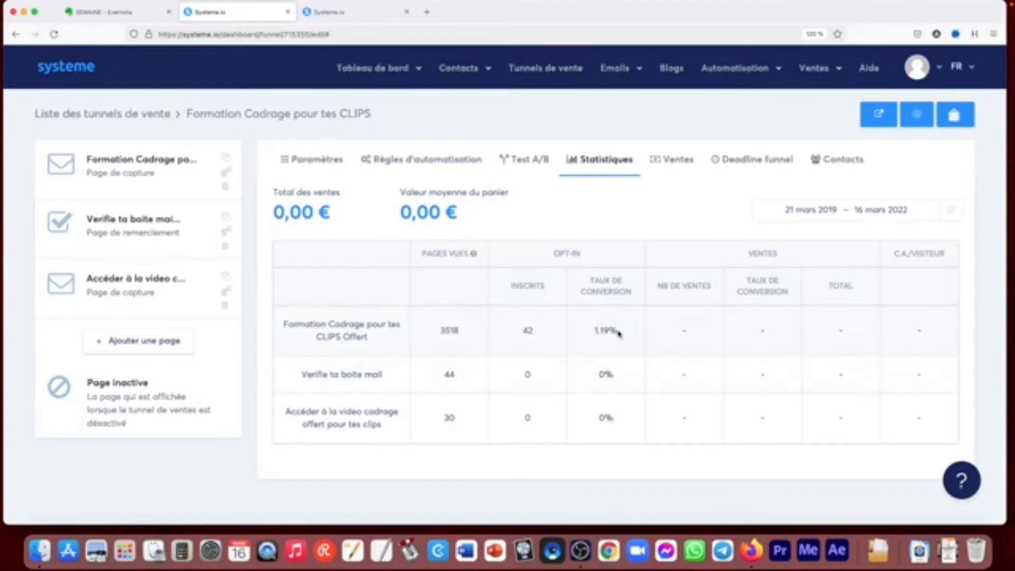
left_click(675, 159)
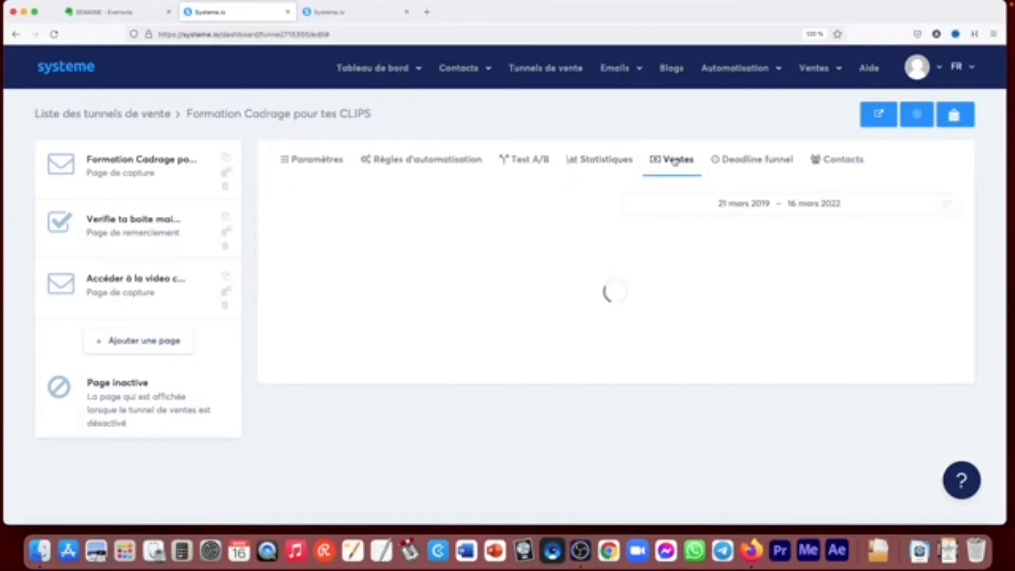
- Try the deadline funnel with a 2-day expiry, check its redirect page choices, and switch it off without saving
left_click(750, 158)
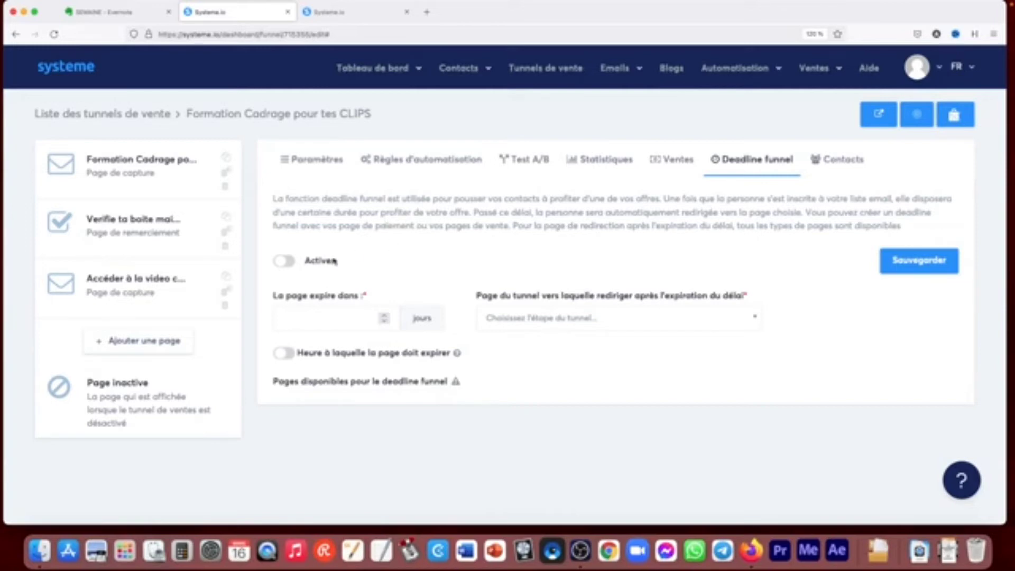
left_click(293, 263)
left_click(384, 316)
left_click(385, 317)
left_click(588, 321)
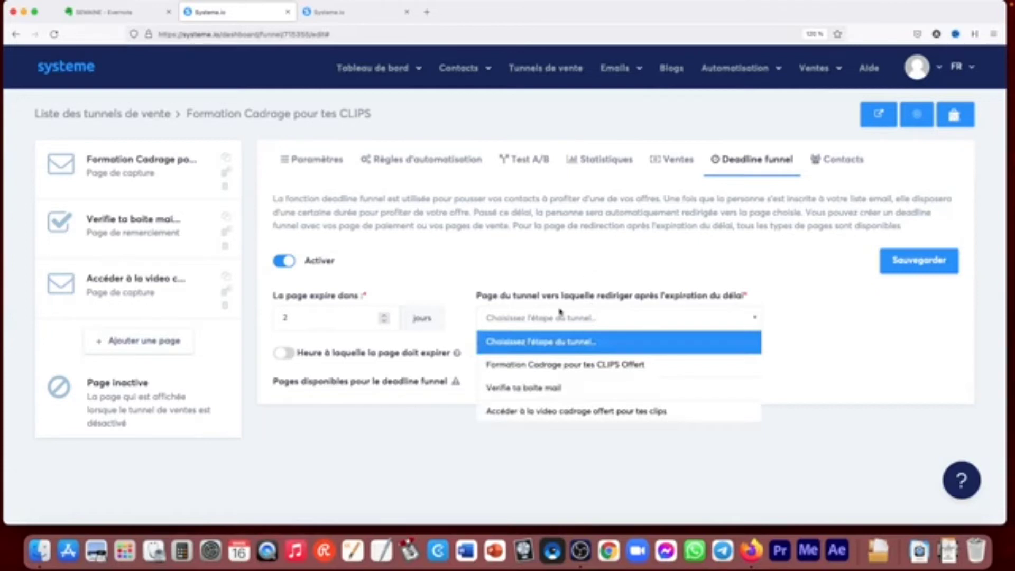
left_click(559, 273)
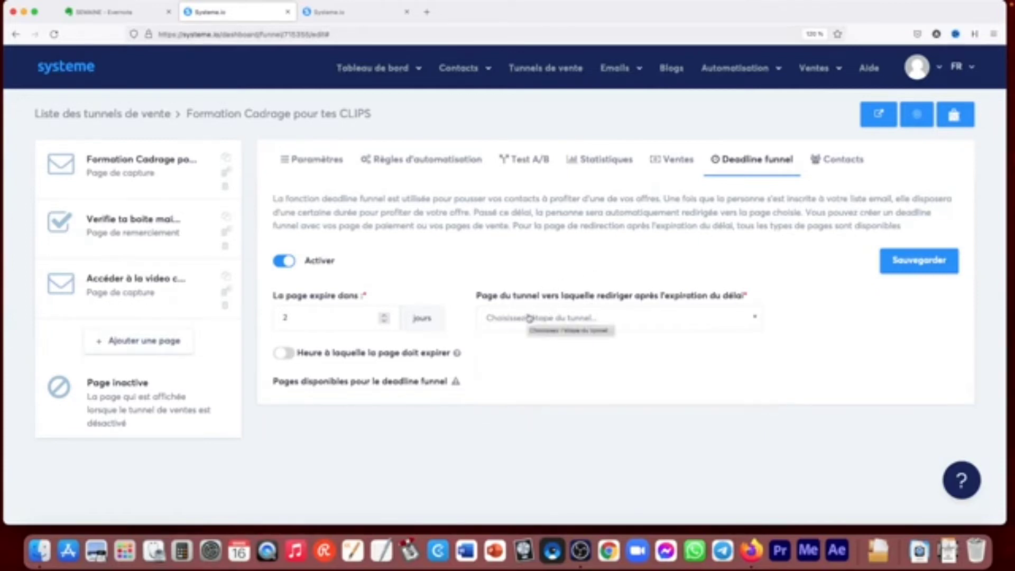
left_click(529, 318)
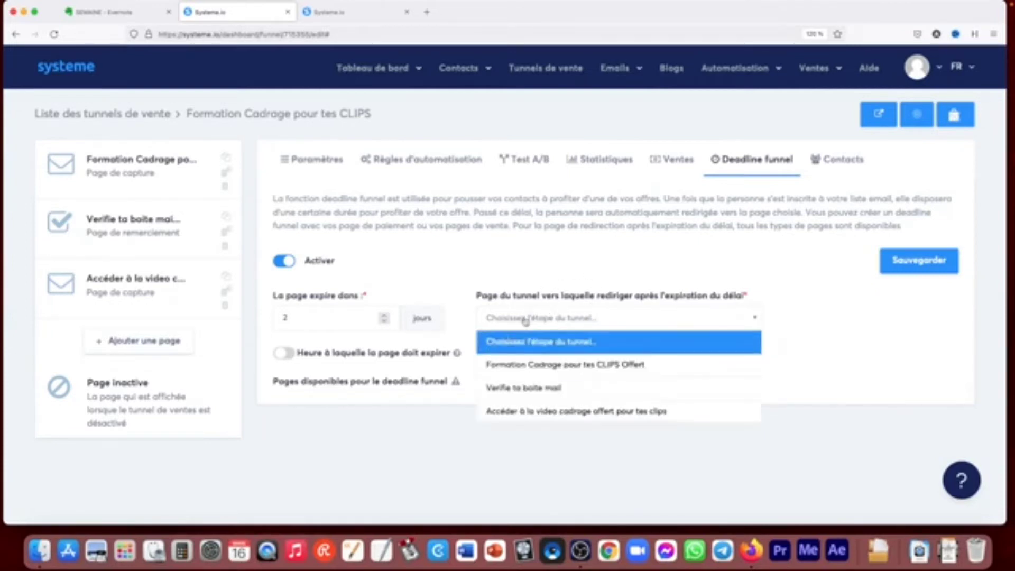
left_click(480, 280)
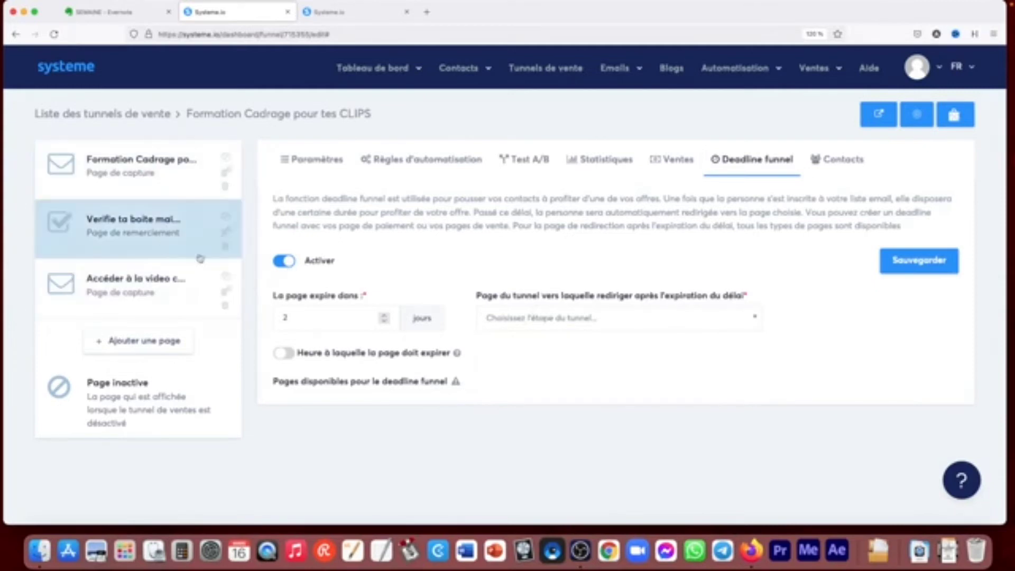
left_click(284, 261)
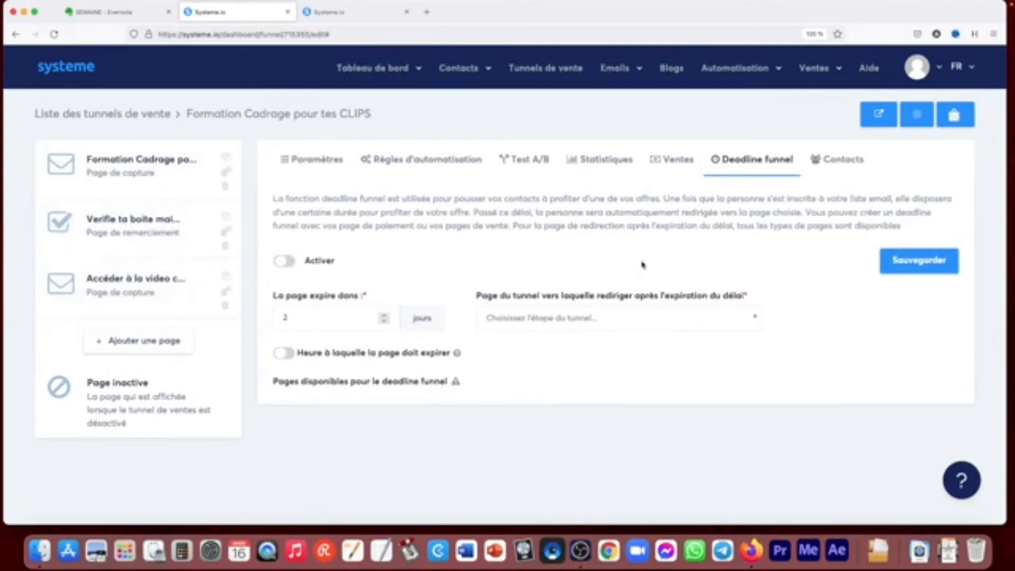
- Look through the funnel's contacts and return to the capture page's settings
left_click(841, 159)
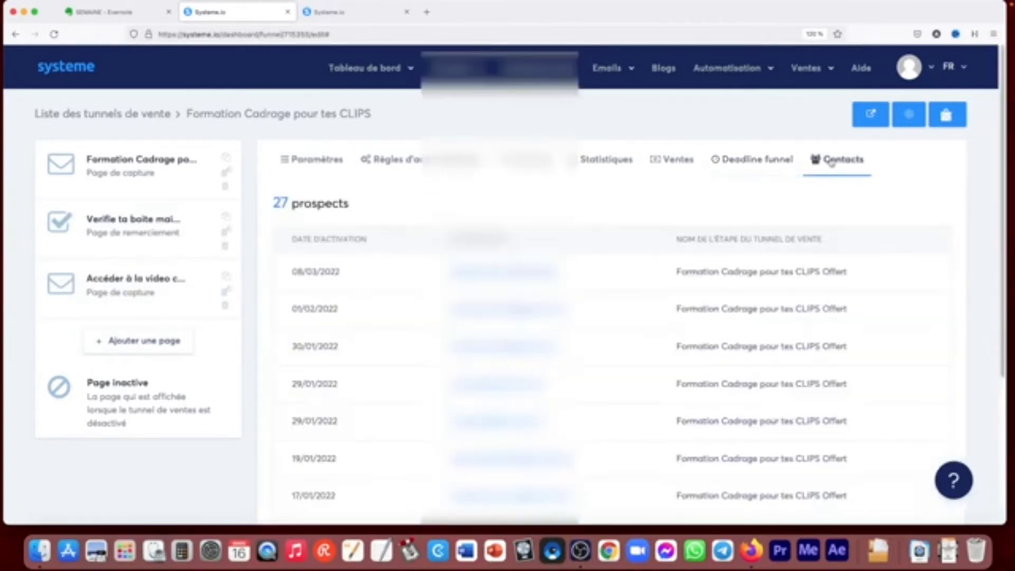
left_click_drag(1001, 151, 992, 335)
scroll(974, 240, "up", 5)
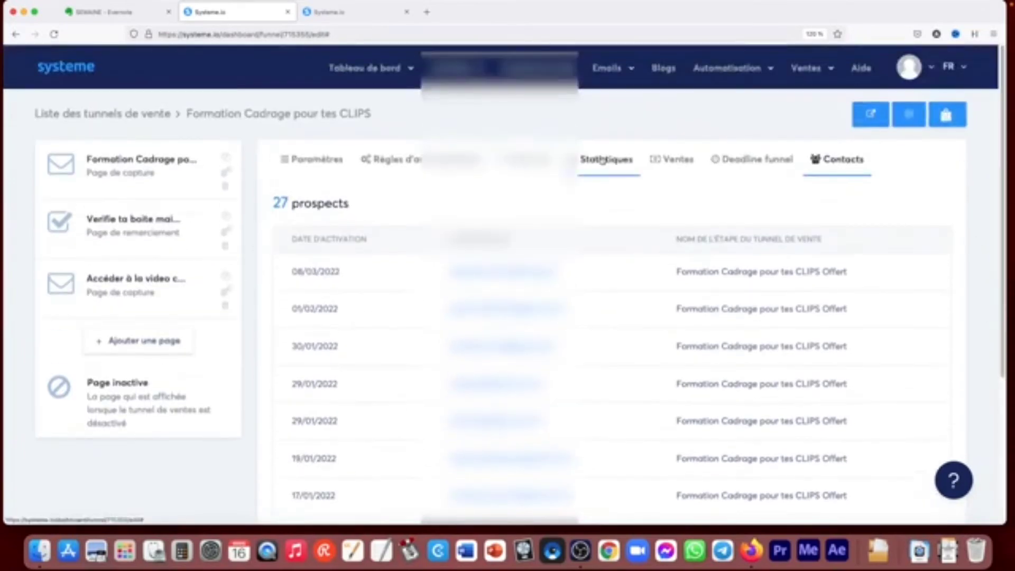
left_click(328, 161)
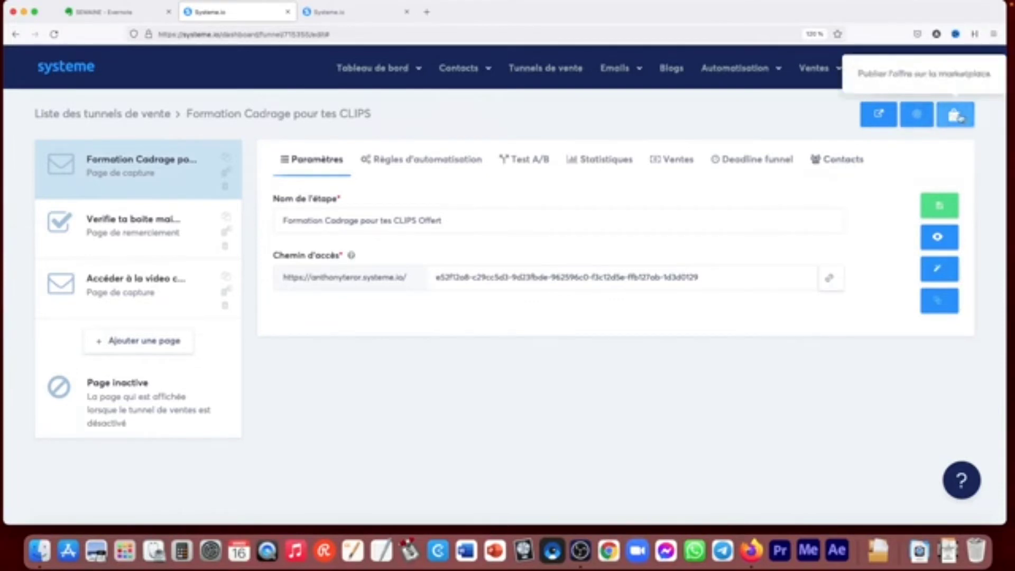
- View the form for creating a marketplace offer from the funnel and close it without filling it in
left_click(956, 115)
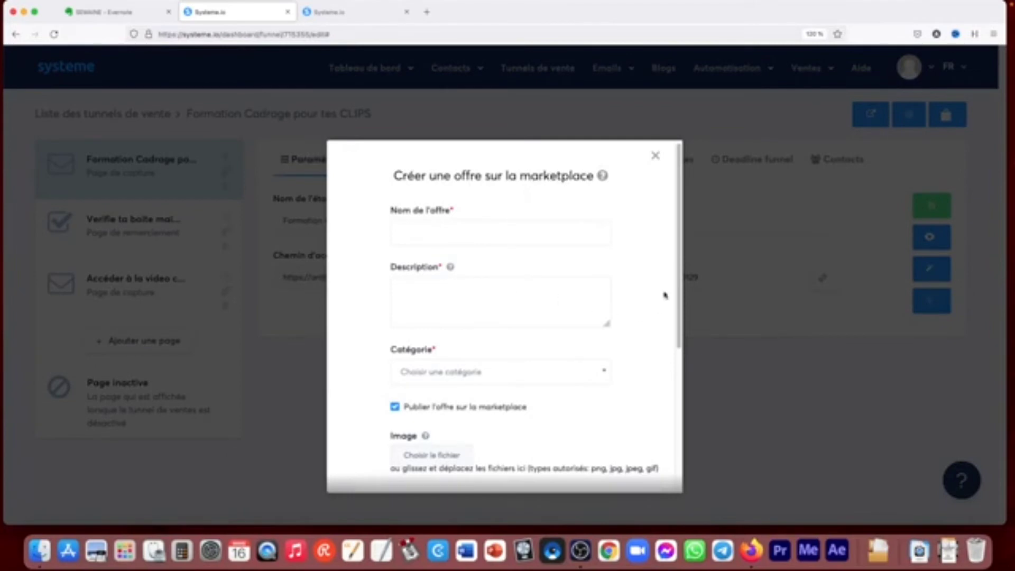
mouse_move(674, 286)
left_mouse_down()
mouse_move(672, 464)
mouse_move(675, 269)
left_mouse_up()
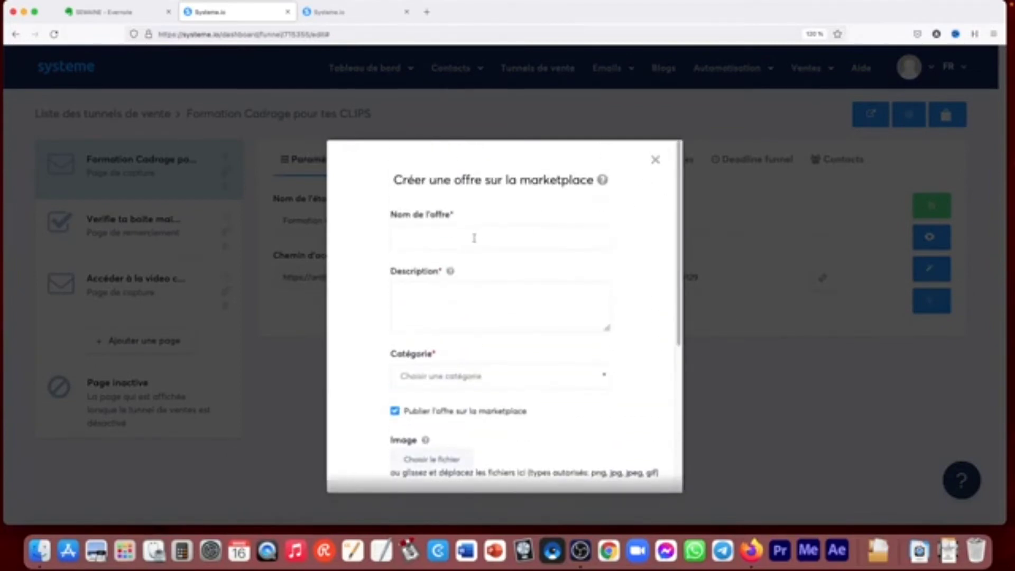
left_click(655, 159)
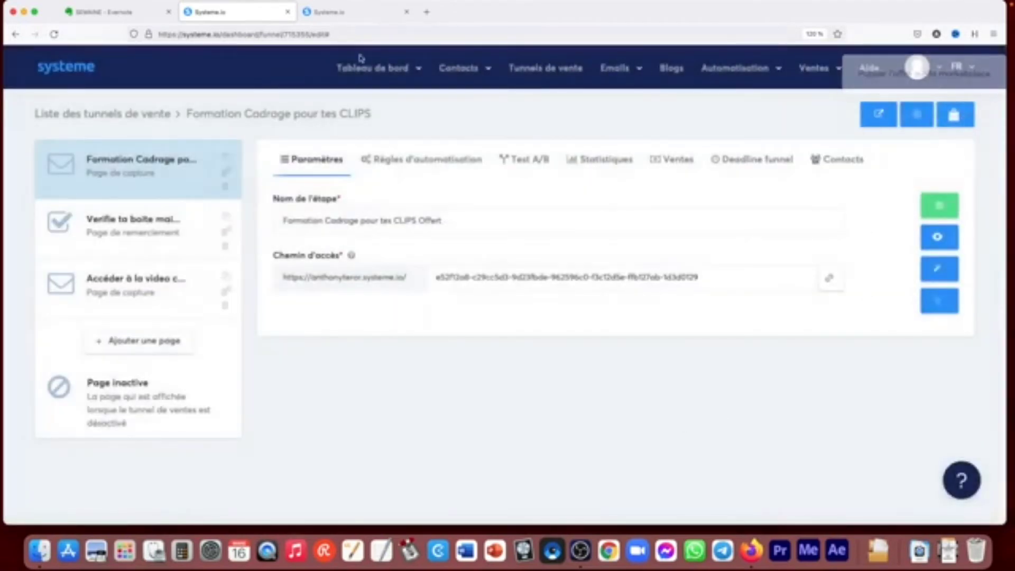
- Open the marketplace in a separate tab, leave it, and return to the list of sales funnels
mouse_move(373, 68)
left_click(361, 143, "super")
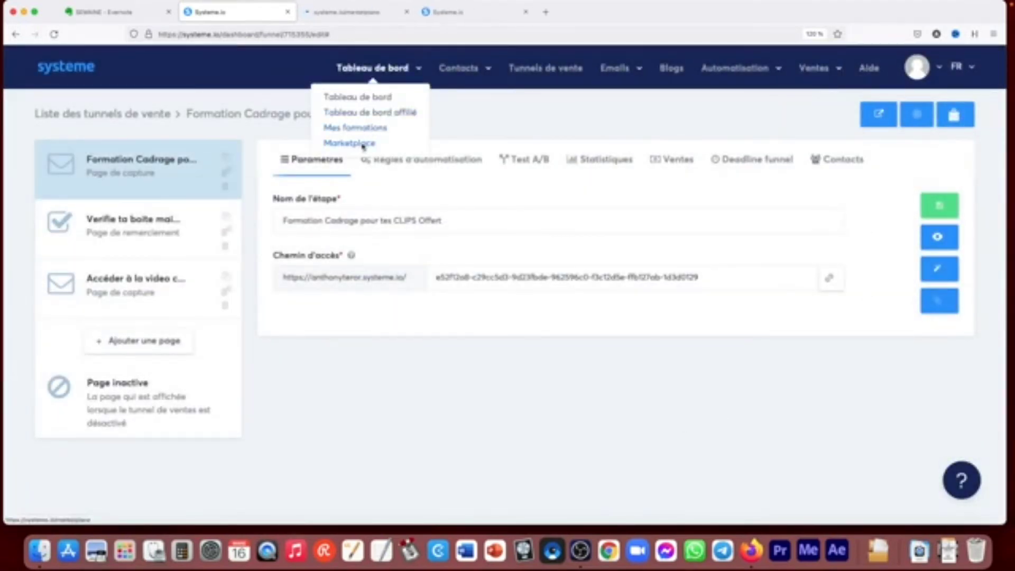
left_click(350, 6)
left_click(313, 18)
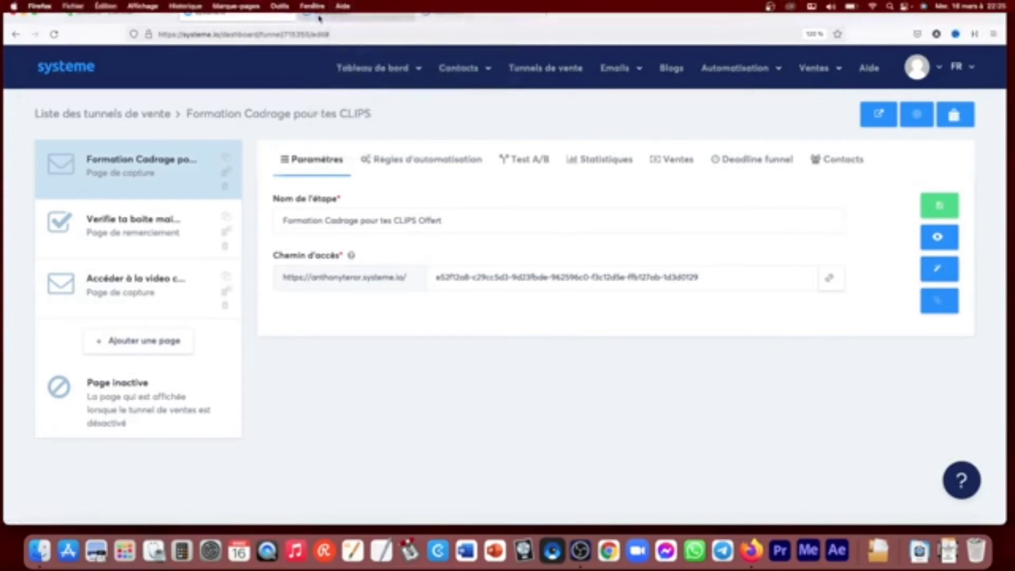
left_click(319, 18)
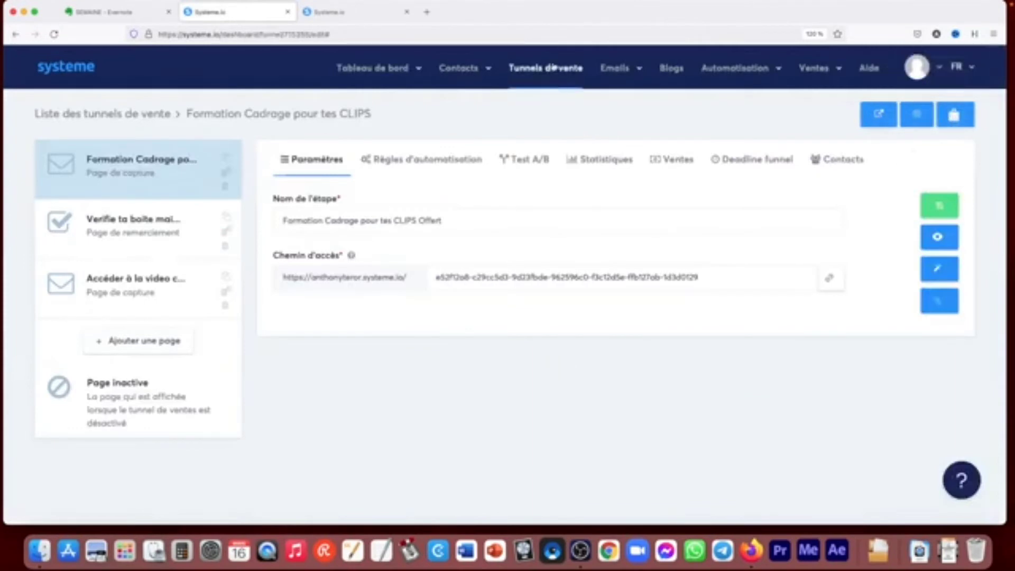
left_click(545, 69)
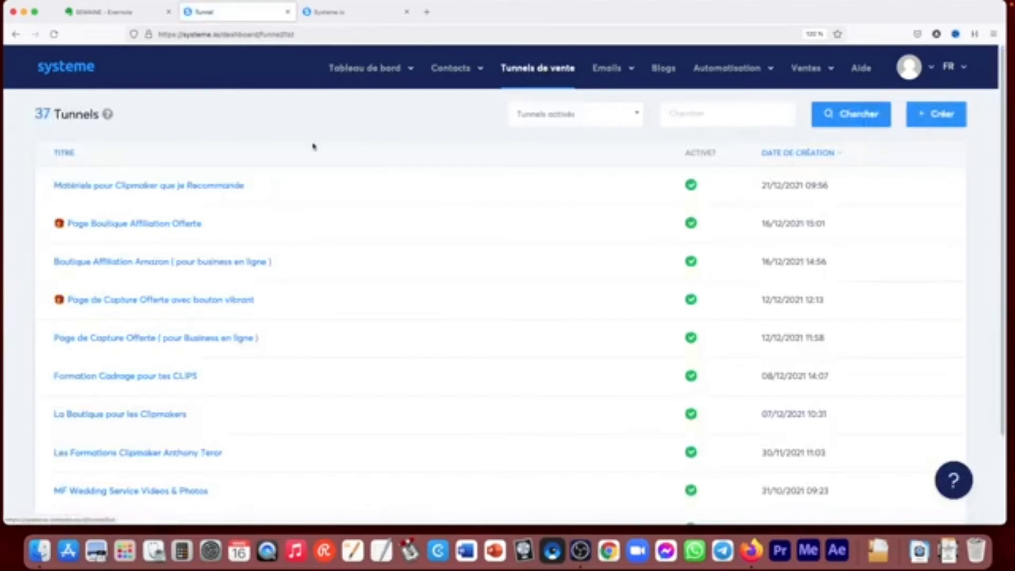
- Find the FORMATION "IMAGE CINEMA CLIP PRO" funnel on the third page of the funnel list and open it
scroll(328, 217, "down", 3)
left_click(458, 478)
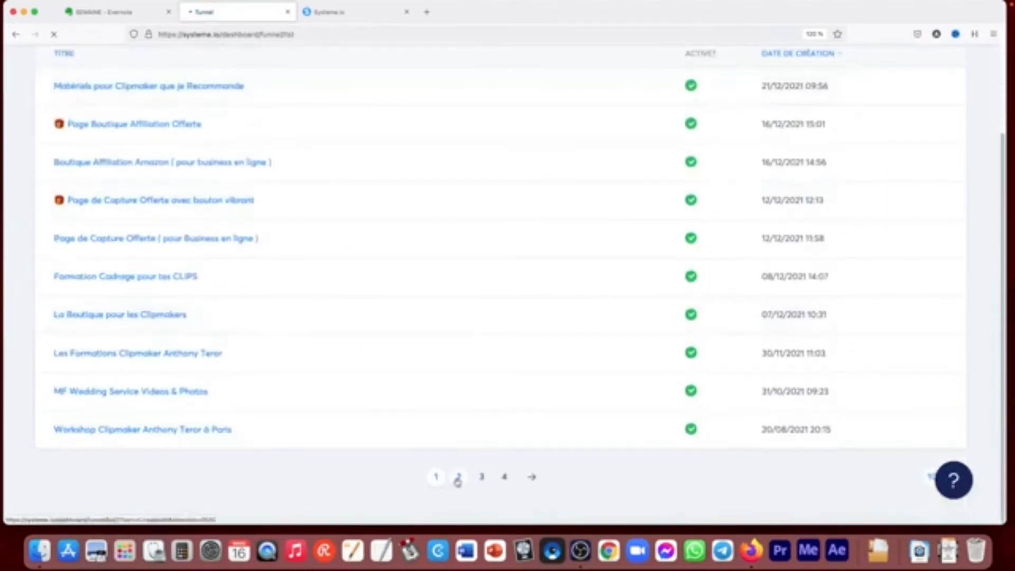
scroll(437, 457, "down", 3)
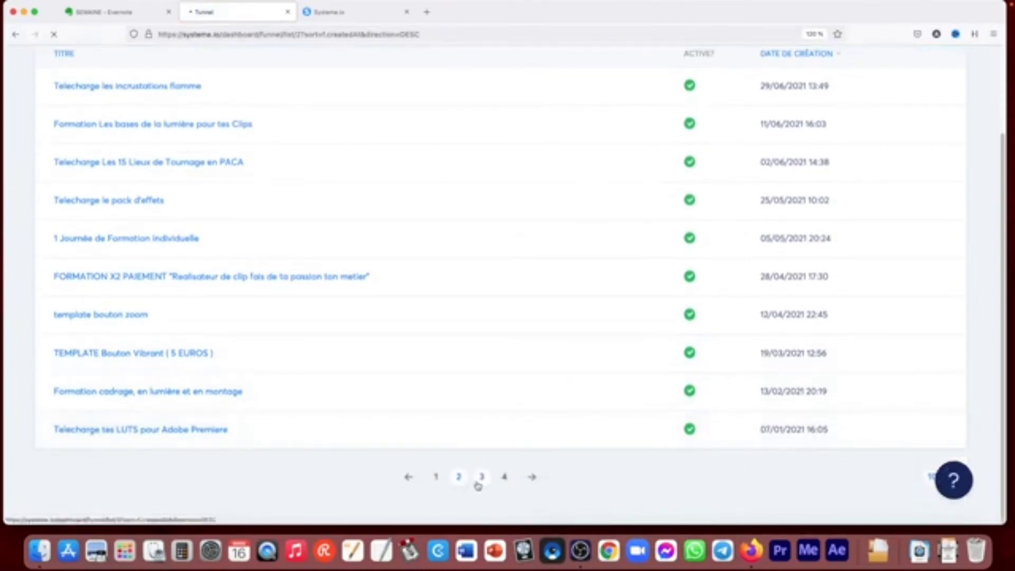
left_click(479, 481)
scroll(161, 408, "down", 3)
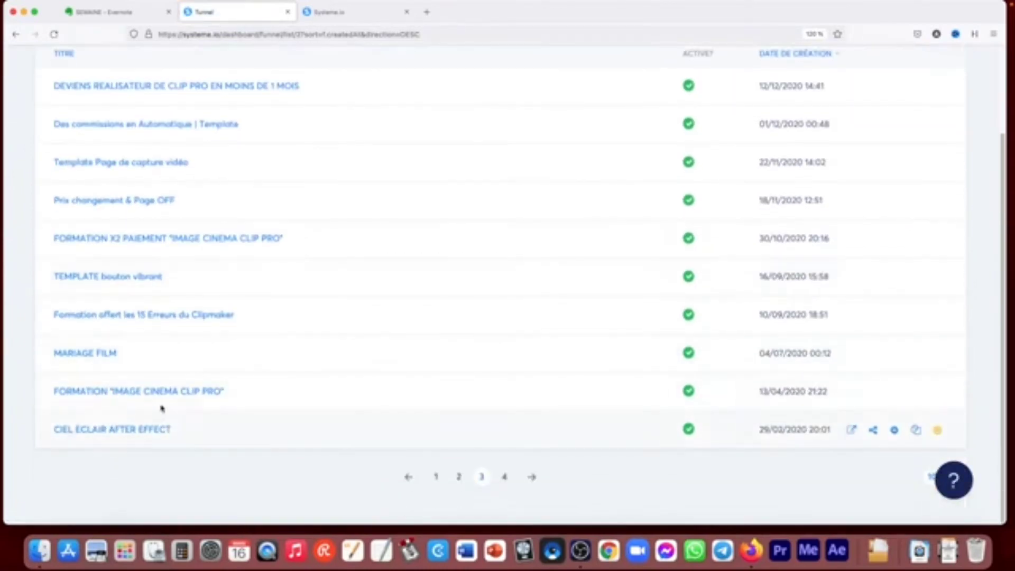
left_click(159, 391)
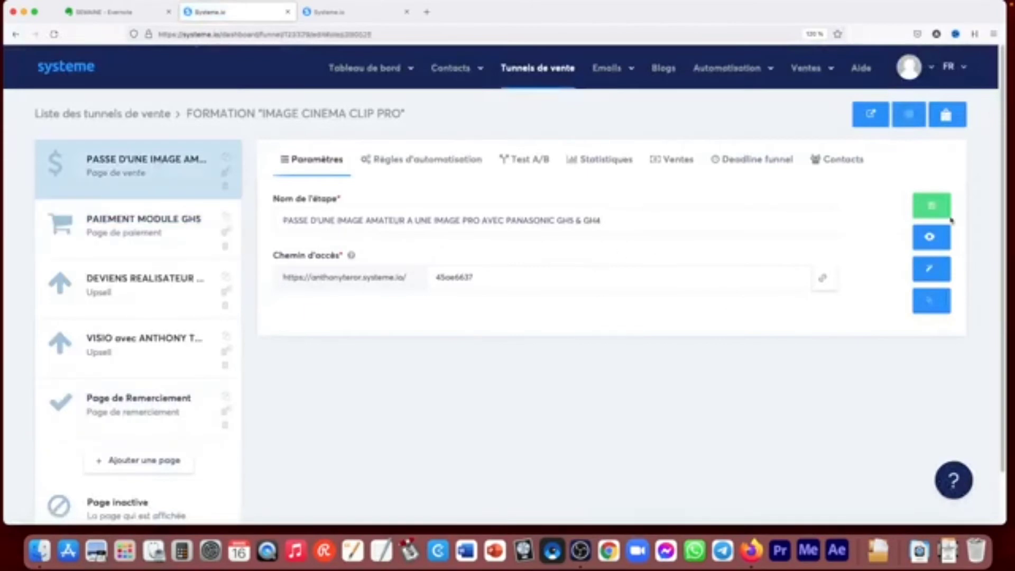
- Preview the funnel's sales page, look over its price section, and return to the funnel settings
left_click(931, 237)
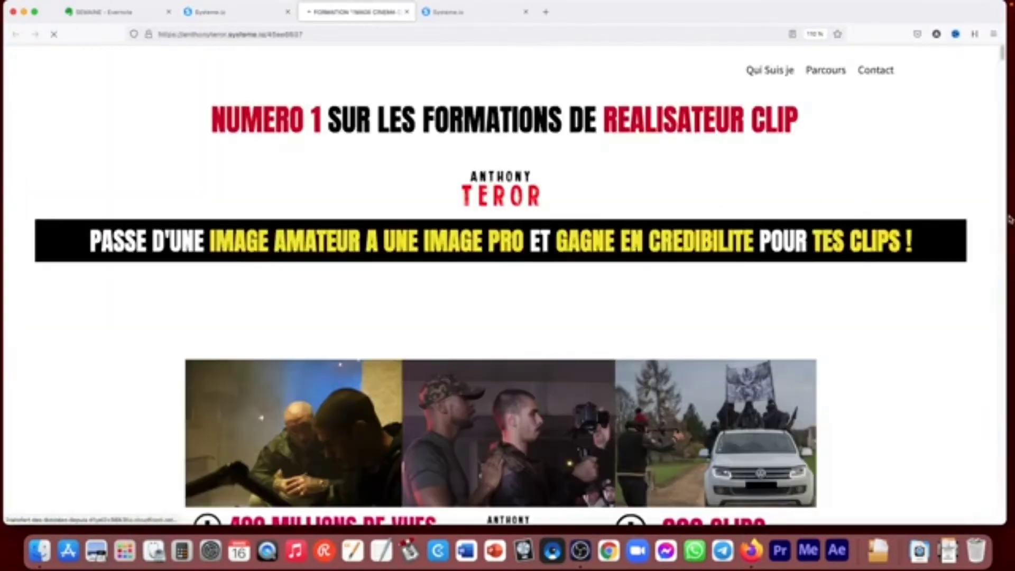
left_click_drag(1004, 57, 1002, 114)
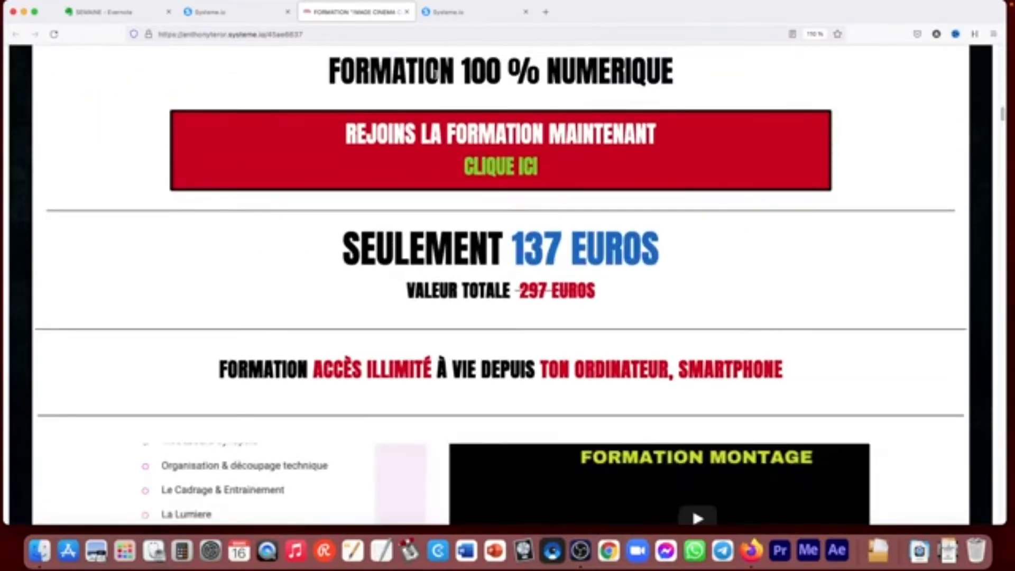
left_click(237, 12)
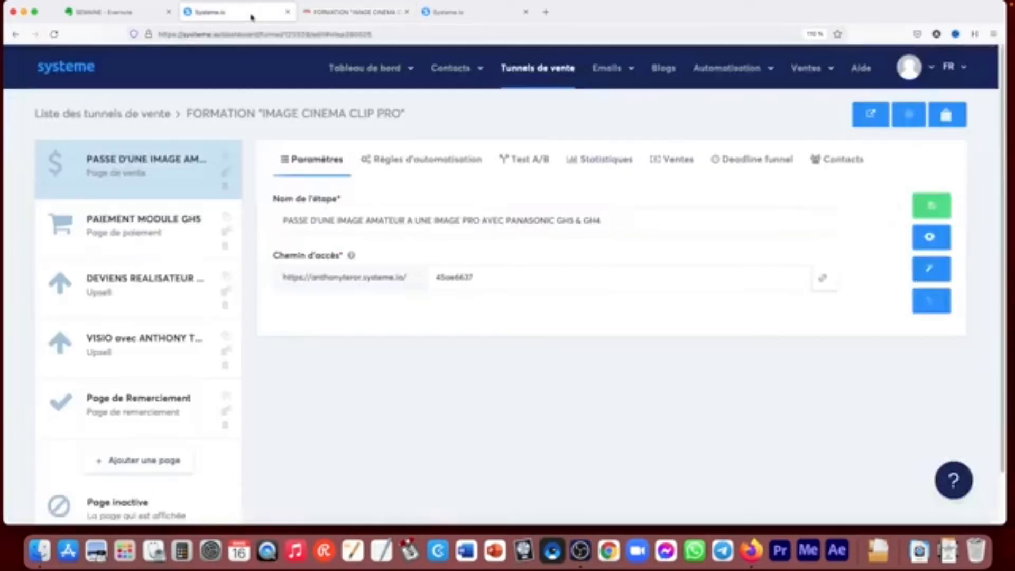
- Preview the PAIEMENT MODULE GH5 payment page, examine its contact, payment and order sections, and close the preview
left_click(132, 243)
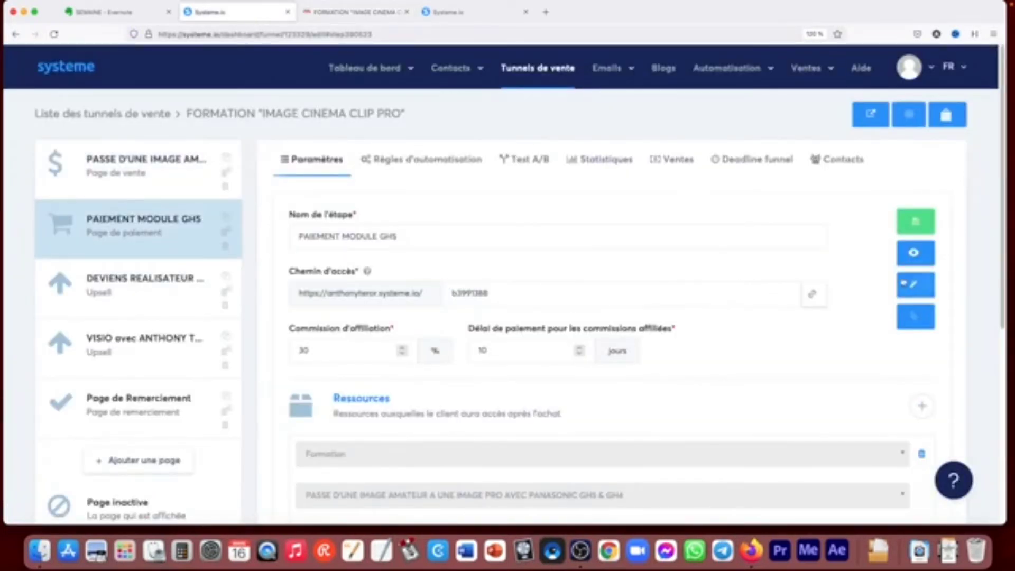
left_click(923, 255)
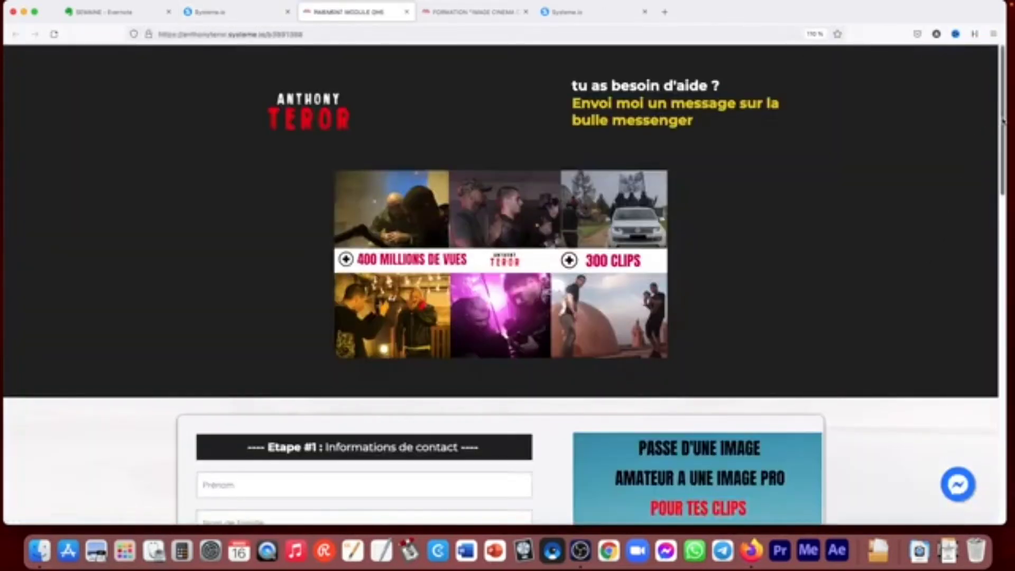
left_click_drag(1006, 117, 1006, 242)
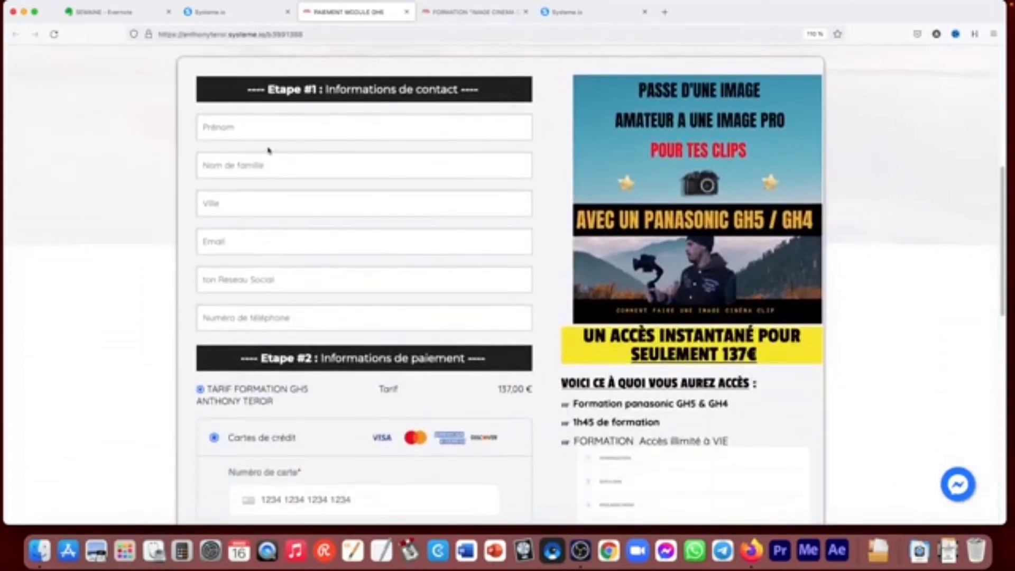
scroll(352, 317, "down", 5)
scroll(284, 320, "down", 1)
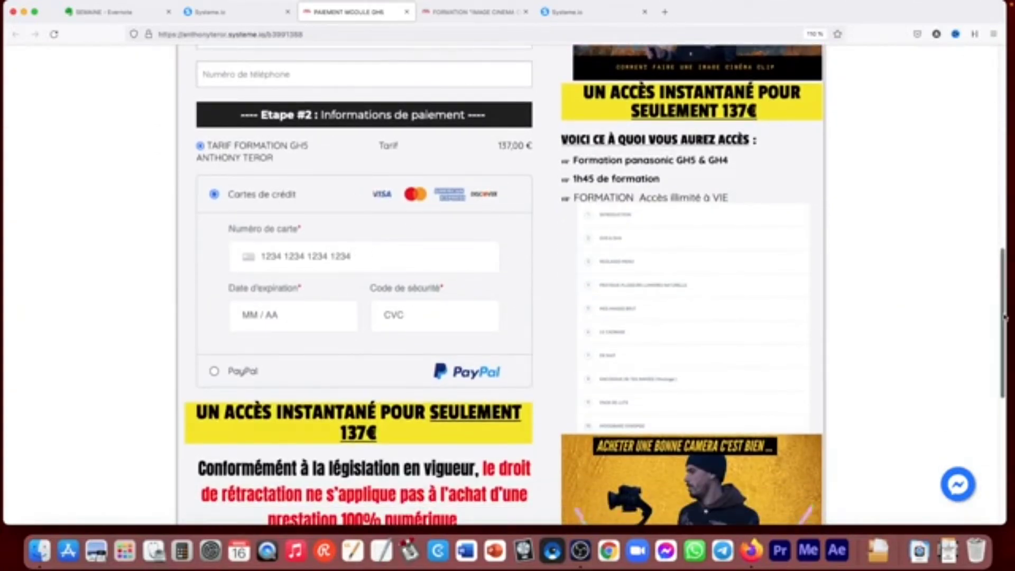
scroll(1008, 309, "down", 4)
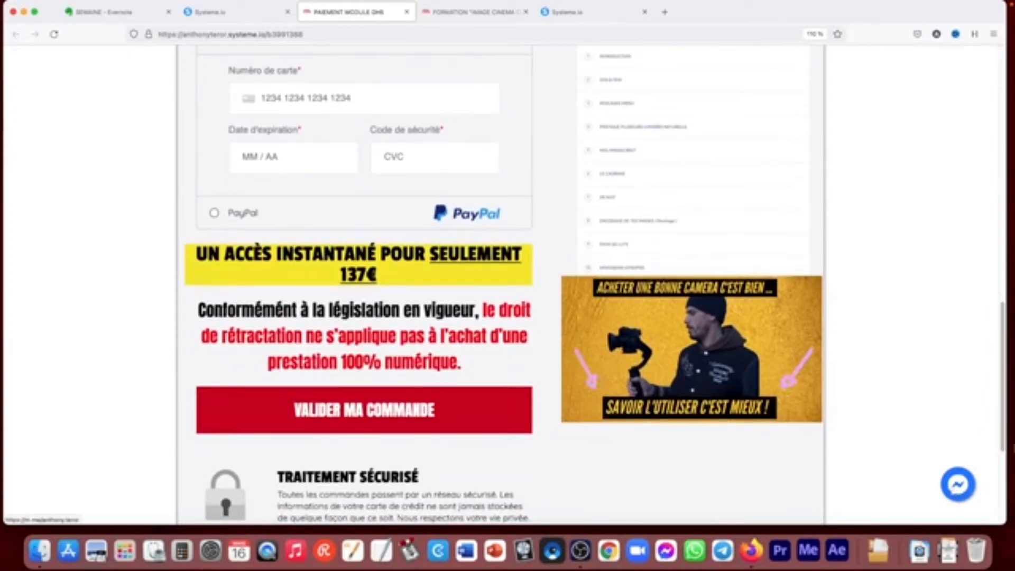
left_click_drag(1003, 438, 990, 508)
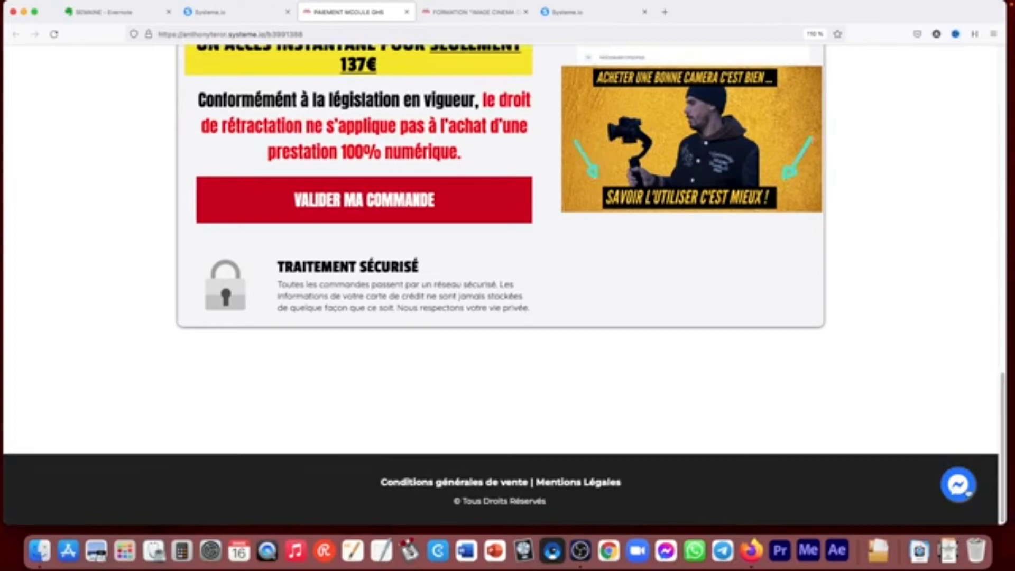
left_click_drag(1003, 484, 996, 154)
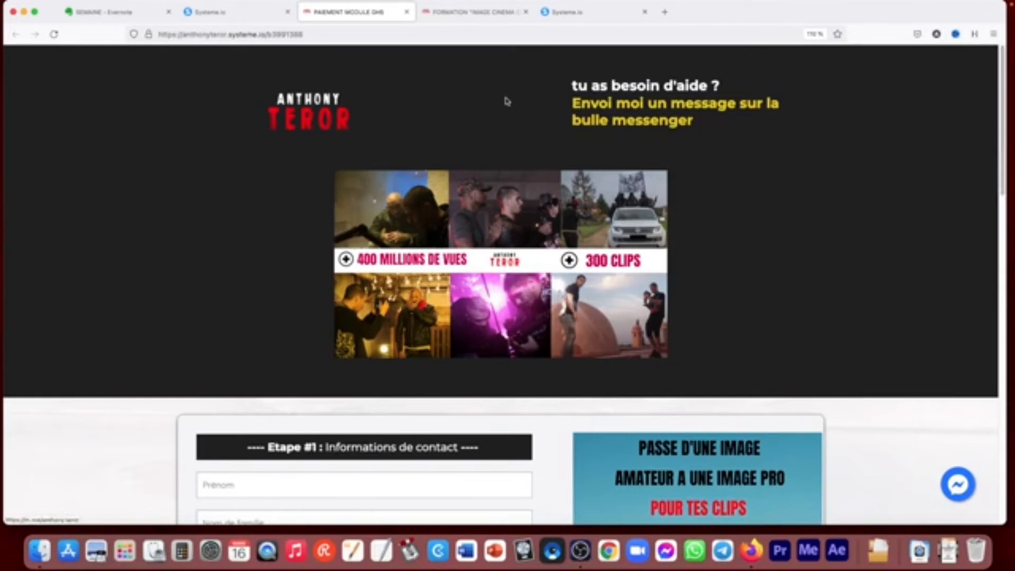
left_click(407, 14)
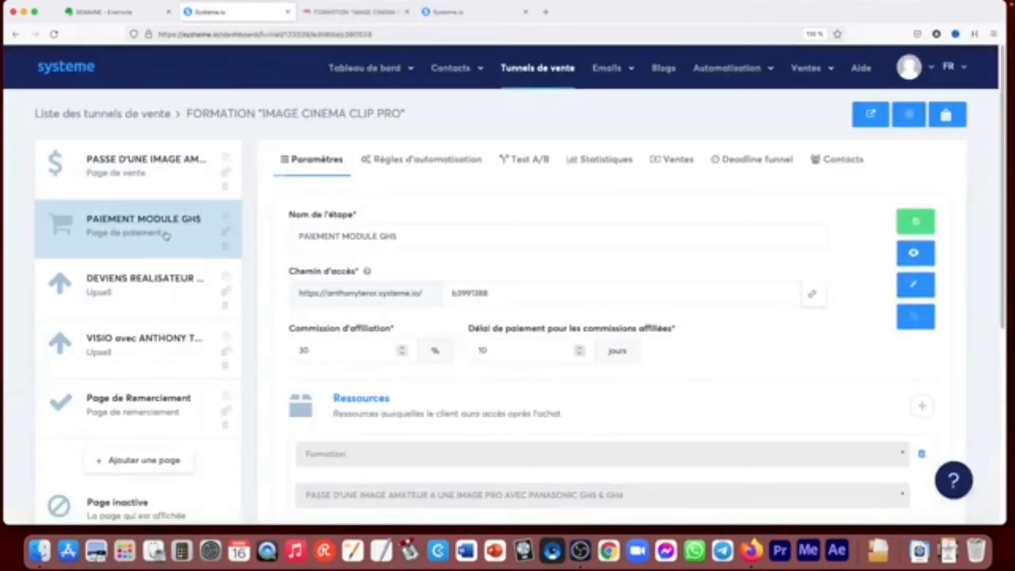
- Preview the upsell page DEVIENS REALISATEUR DE CLIP PRO EN MOINS DE 1 MOIS, examine its accept and refuse options, and close the preview
left_click(137, 289)
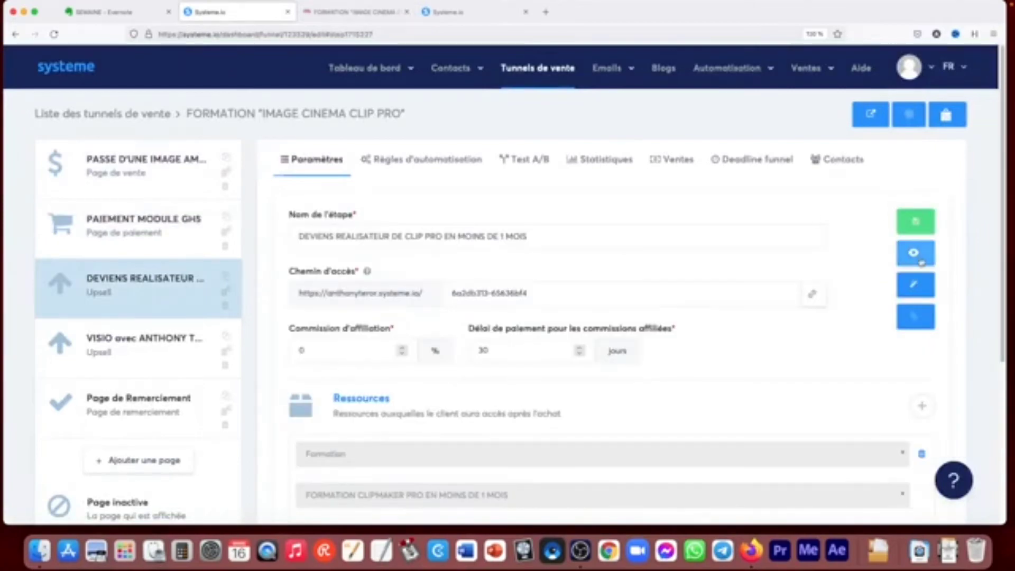
left_click(919, 258)
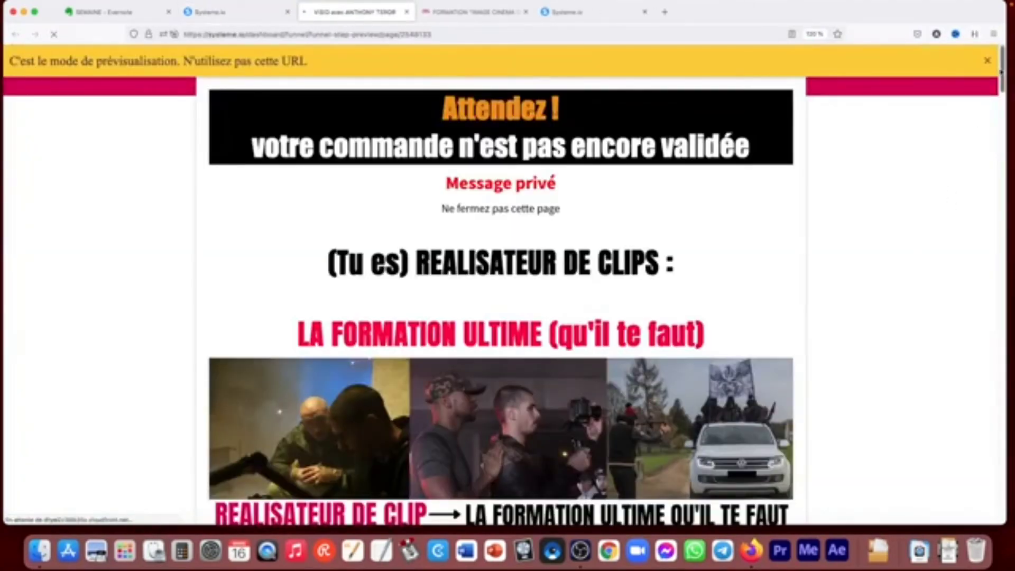
left_click_drag(1003, 72, 1002, 152)
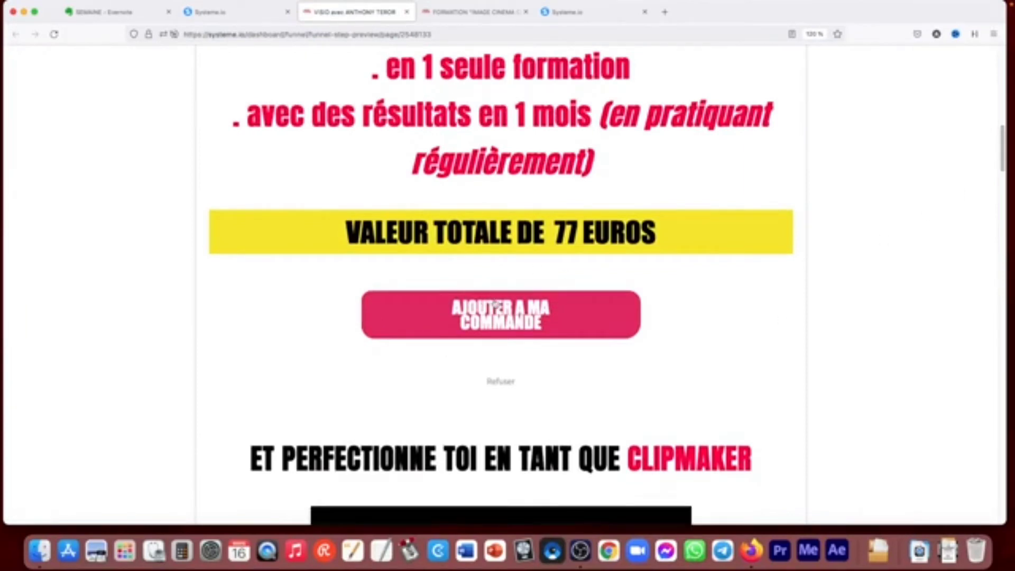
left_click_drag(1003, 153, 1003, 193)
scroll(467, 356, "up", 6)
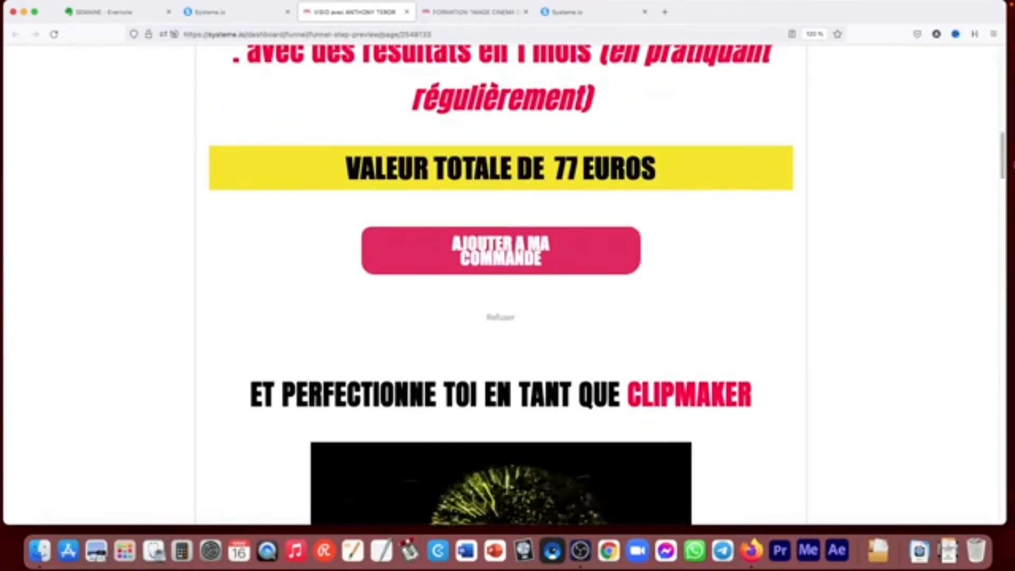
left_click_drag(1002, 169, 1003, 99)
left_click(407, 12)
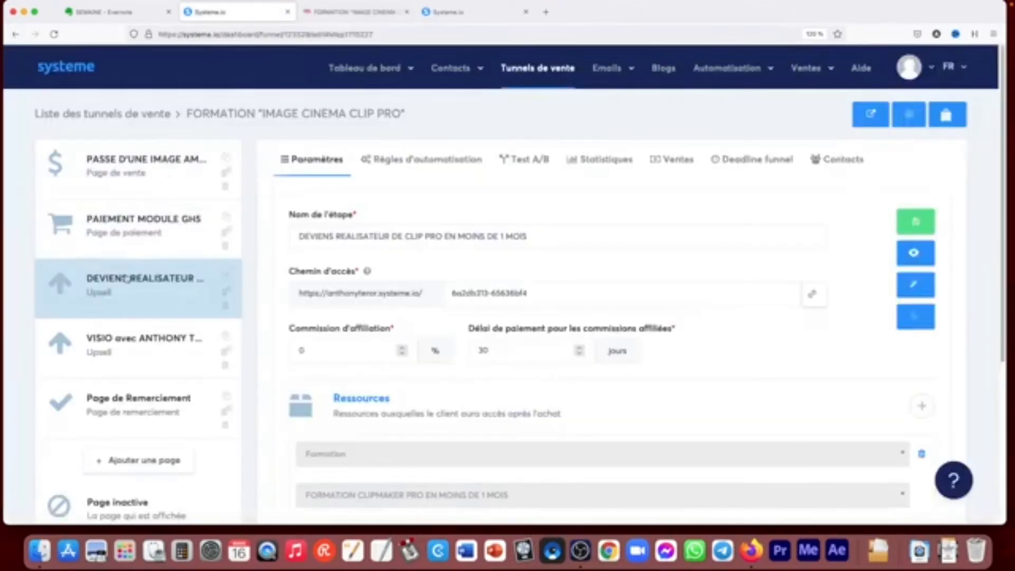
- Examine the tag and email actions in the new-sale automation rule of the PAIEMENT MODULE GH5 step
left_click(133, 218)
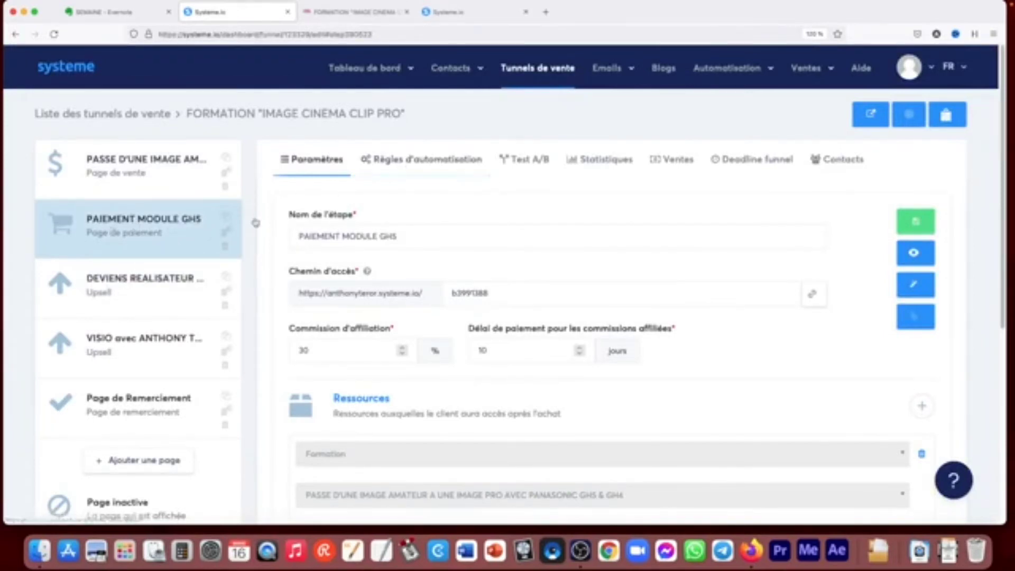
left_click_drag(1001, 163, 1002, 197)
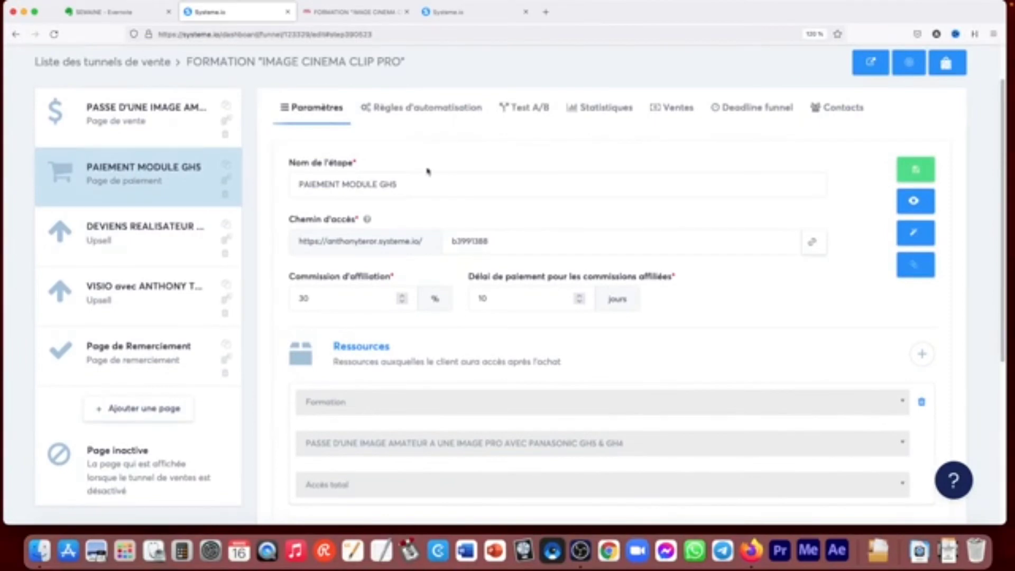
left_click(426, 107)
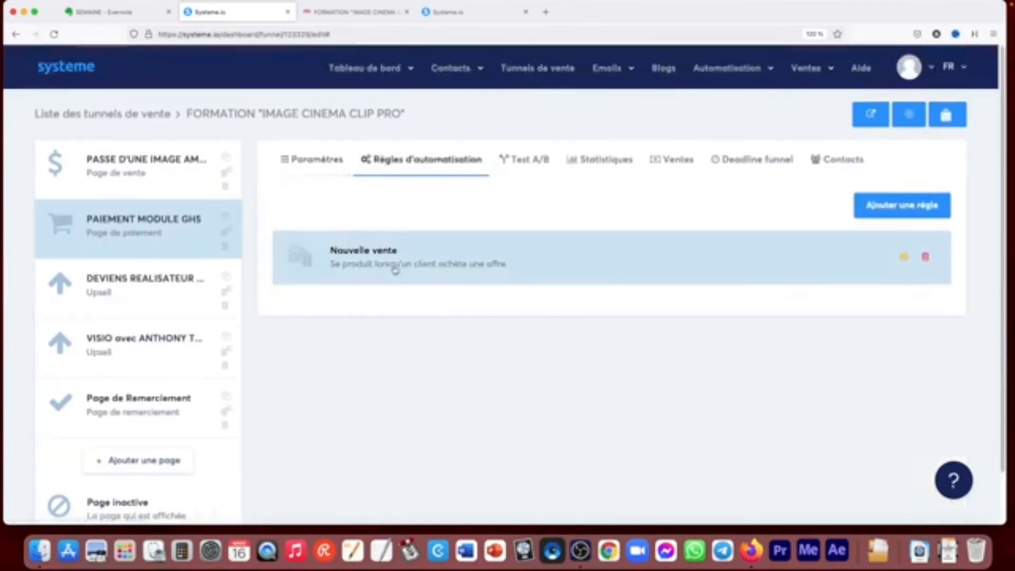
left_click(395, 270)
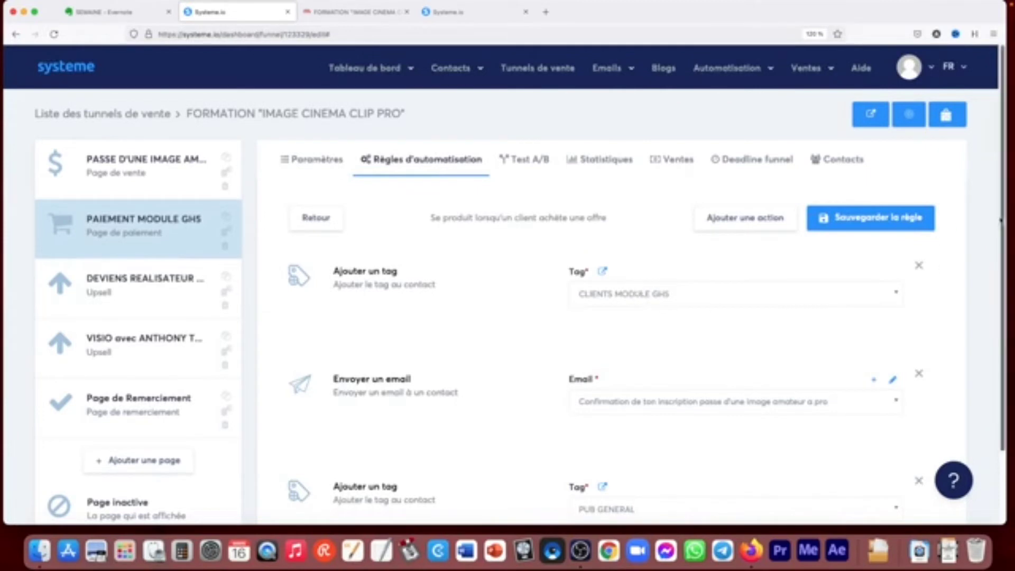
left_click_drag(999, 216, 998, 292)
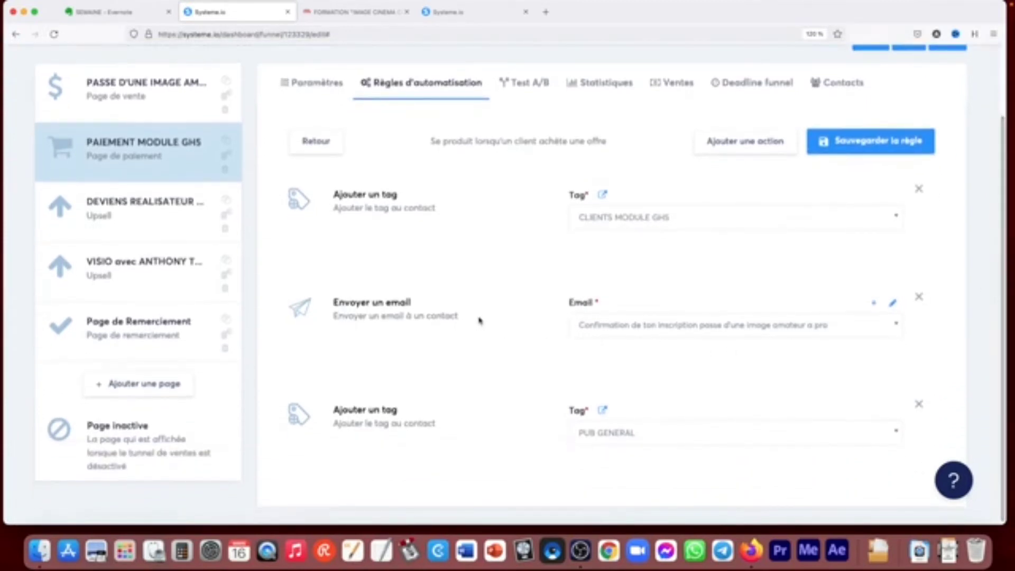
scroll(477, 297, "up", 2)
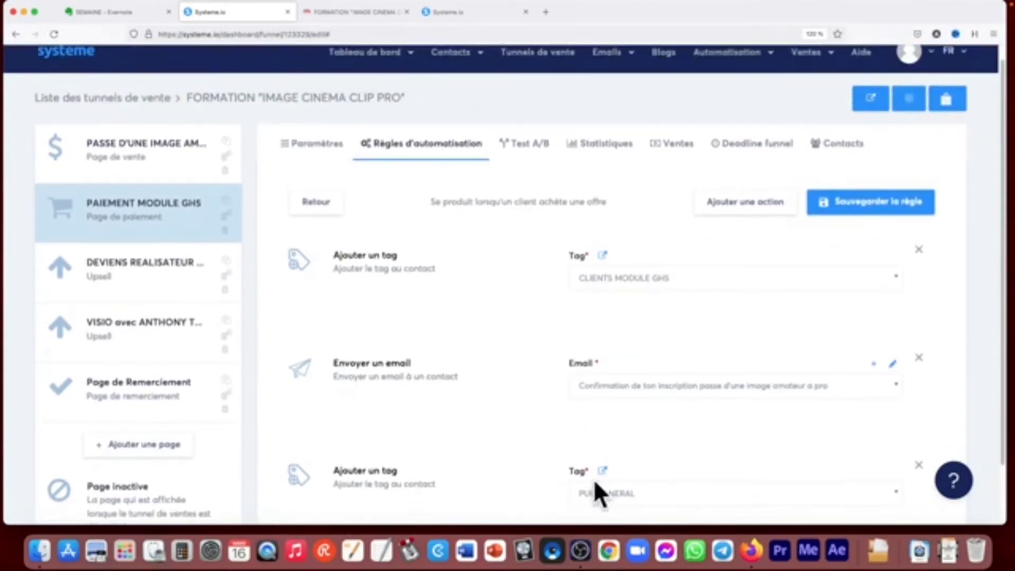
- Add an empty resource to the PAIEMENT MODULE GH5 step's settings and view the available resource types without choosing one
left_click(331, 144)
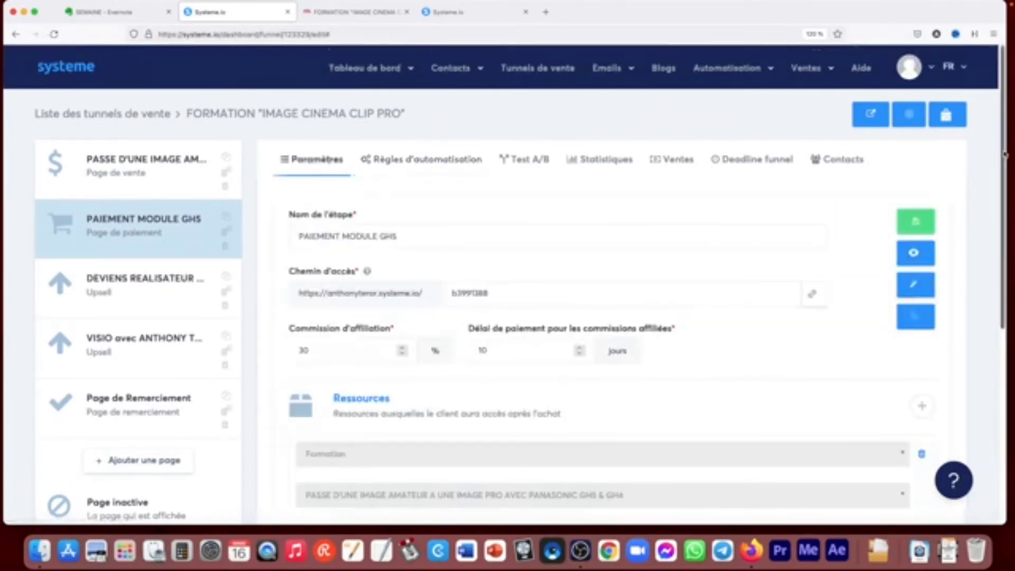
left_click_drag(1006, 154, 1008, 243)
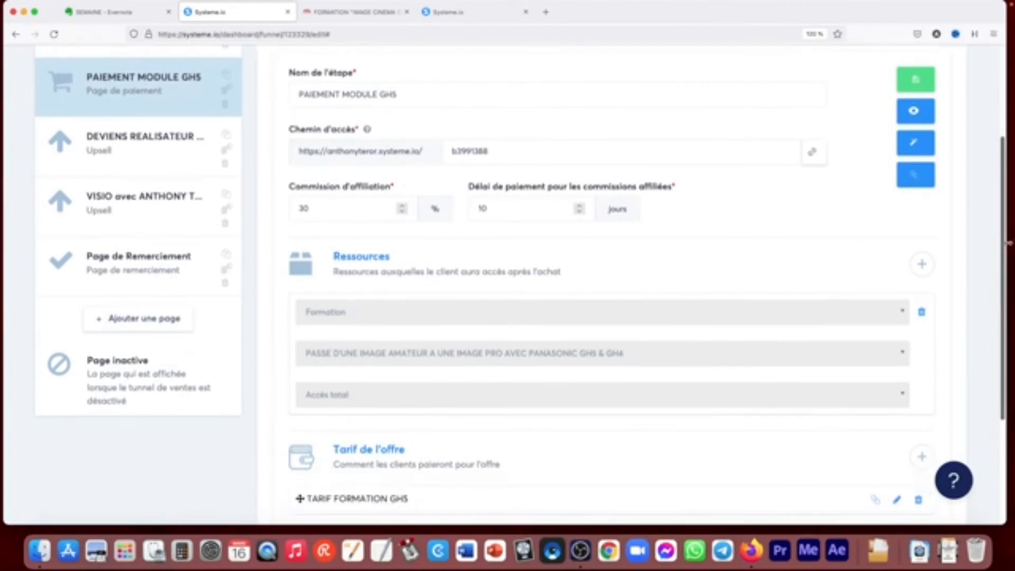
scroll(641, 262, "down", 1)
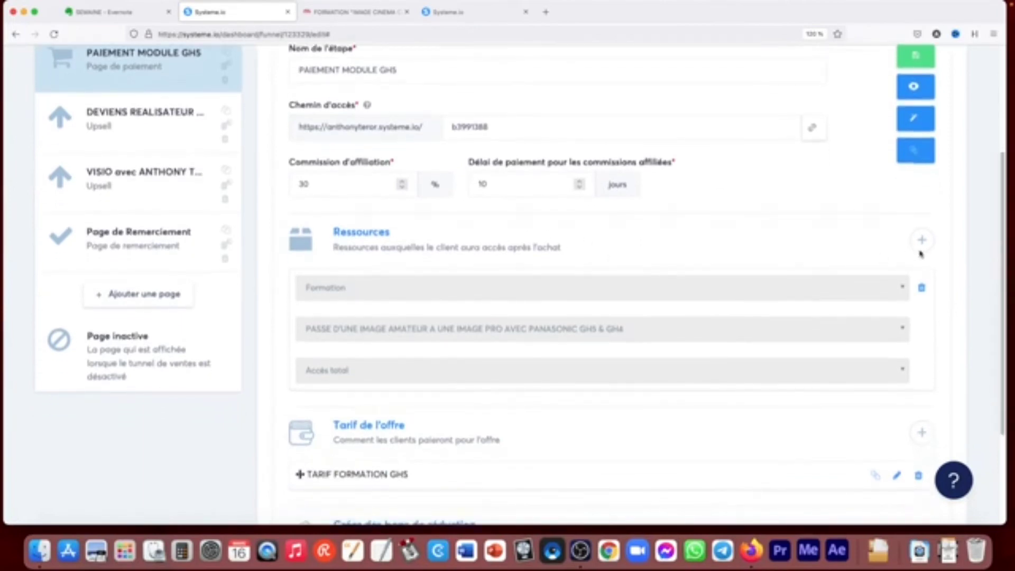
left_click(922, 241)
left_click(451, 292)
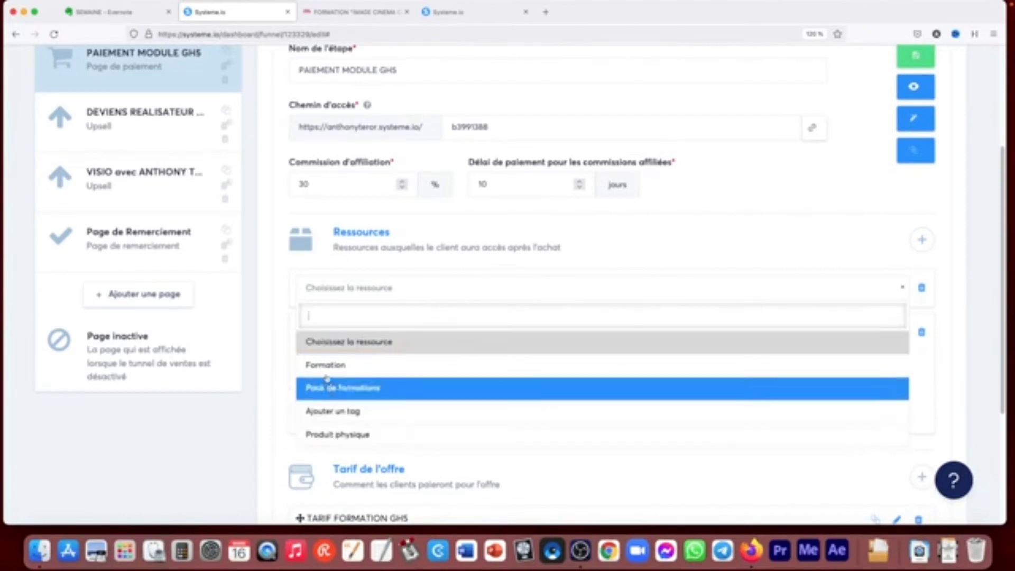
left_click(671, 248)
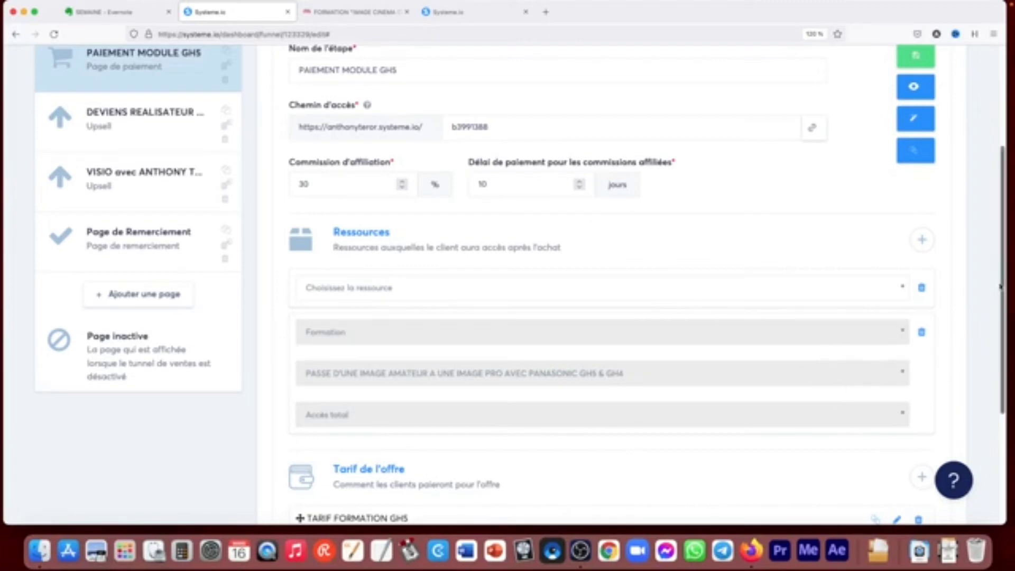
- Start adding a price to the offer and look through the price types and existing plans without selecting any
scroll(963, 344, "down", 5)
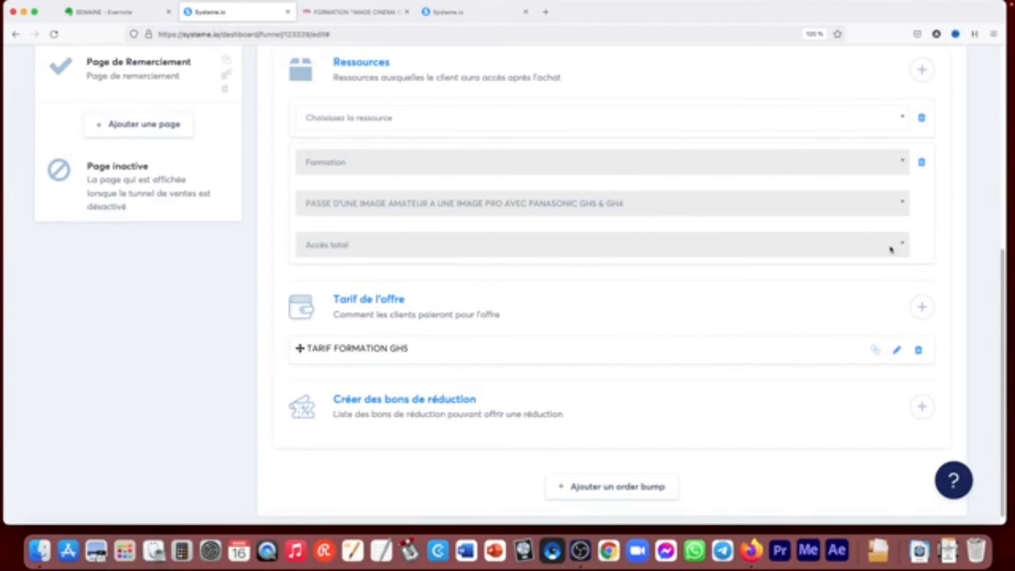
left_click(923, 307)
left_click(420, 236)
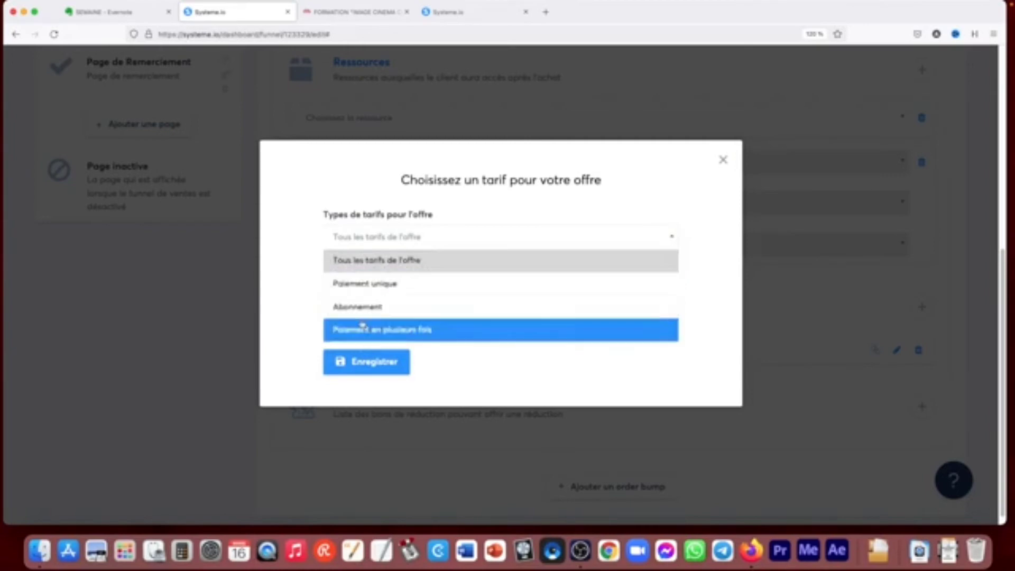
left_click(282, 258)
left_click(375, 294)
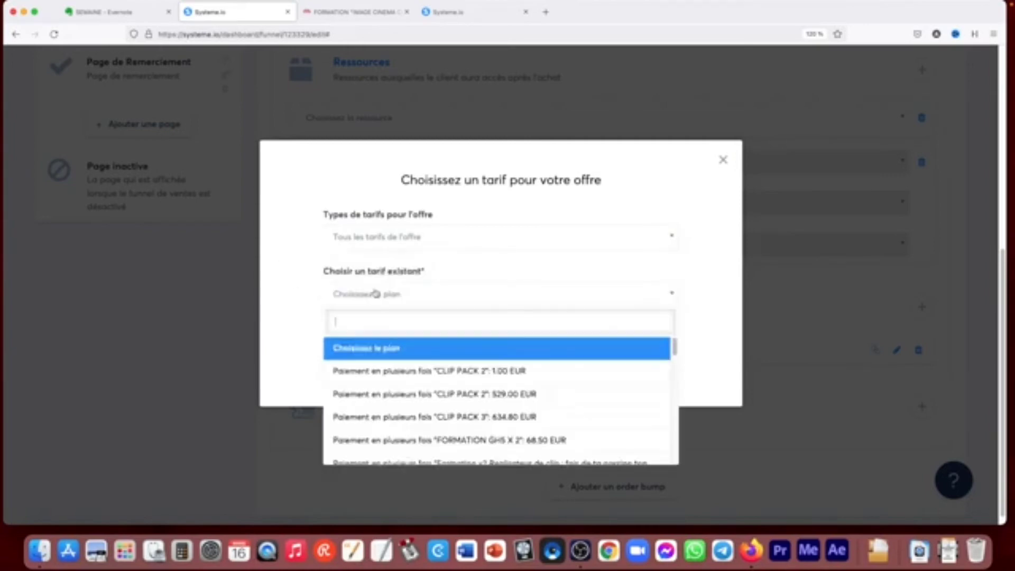
left_click(306, 302)
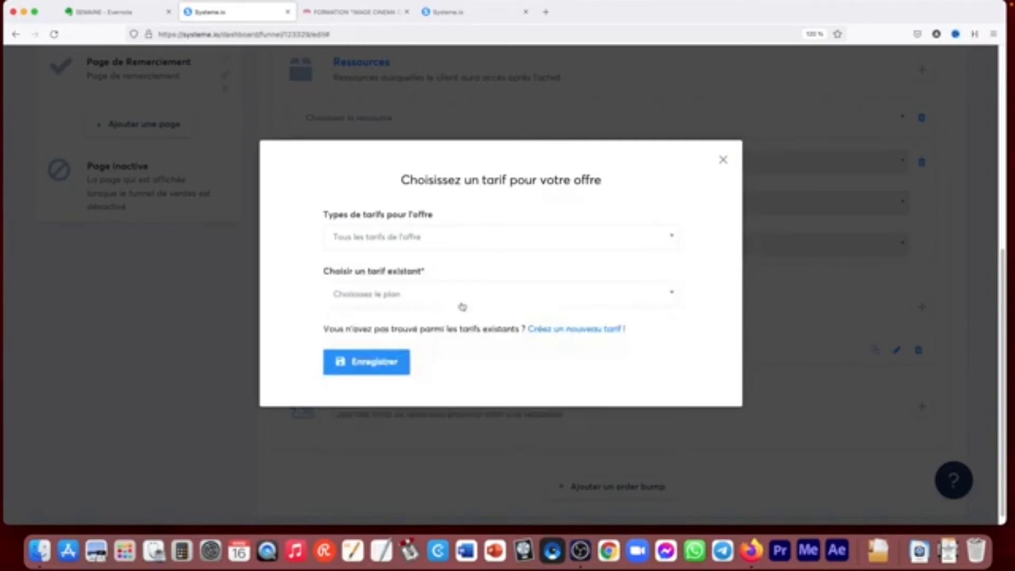
- Open the form for creating a new offer price, look through its fields and payment types, and close it without saving
left_click(574, 331)
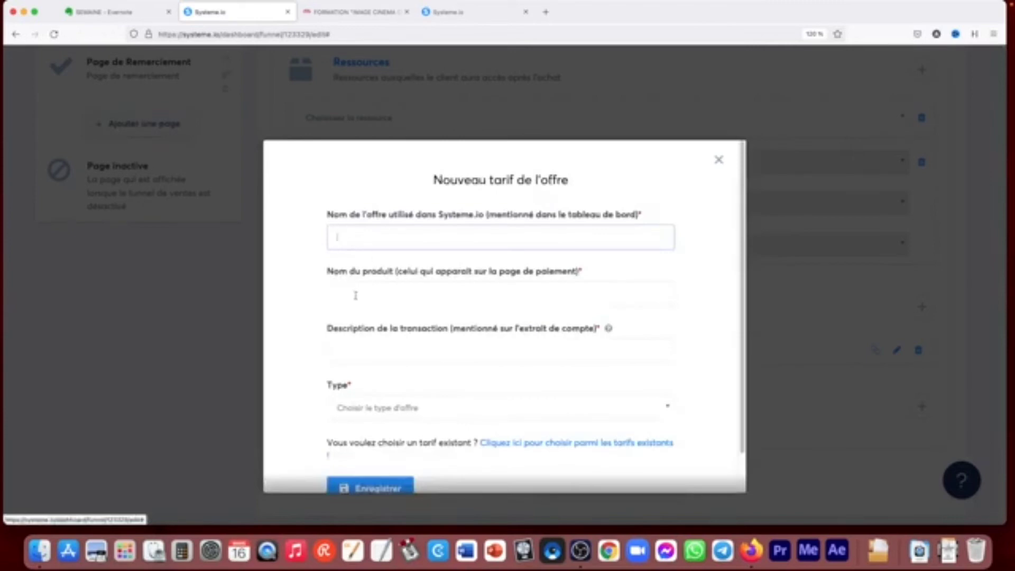
scroll(356, 317, "down", 1)
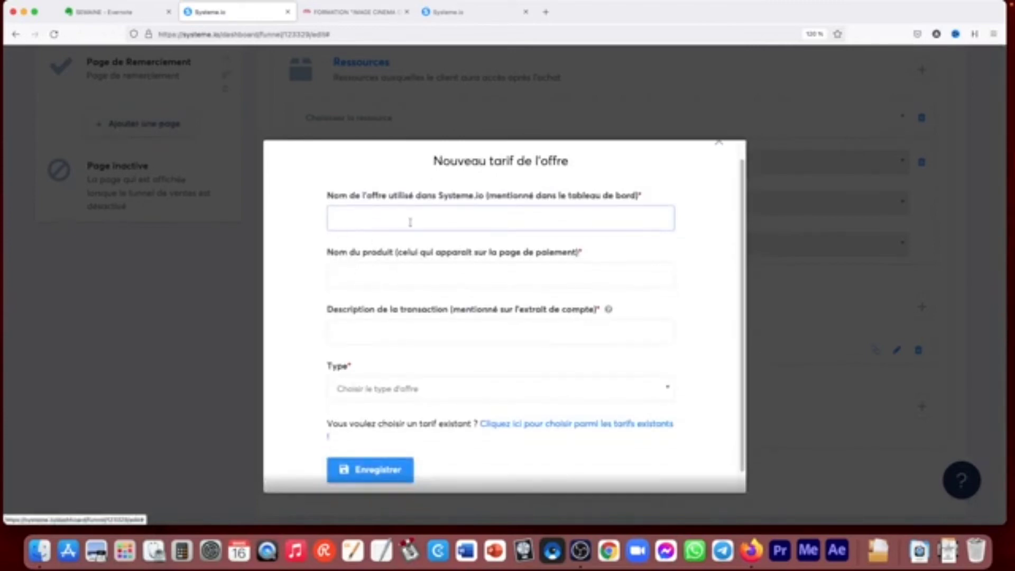
left_click(376, 390)
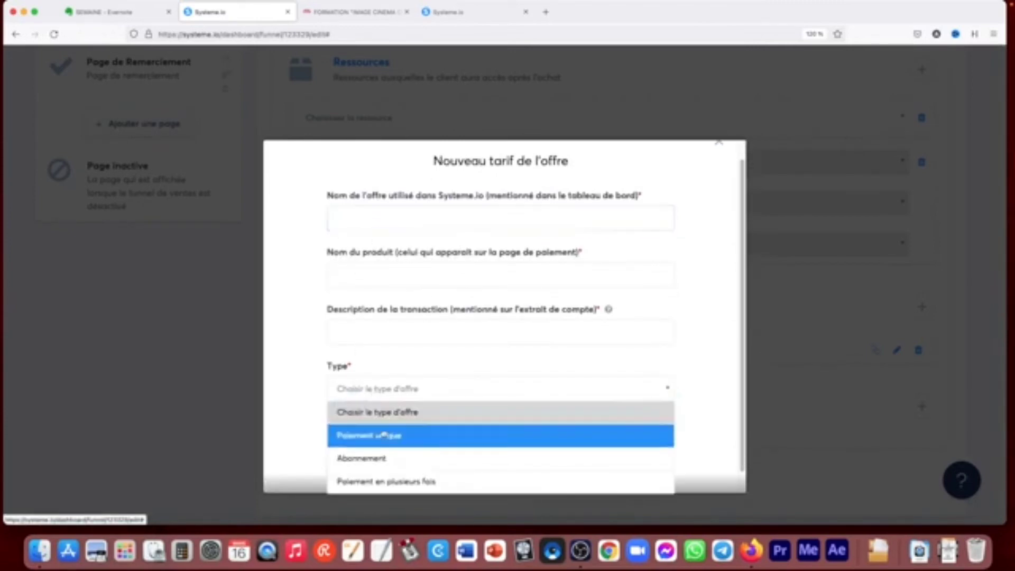
left_click(290, 351)
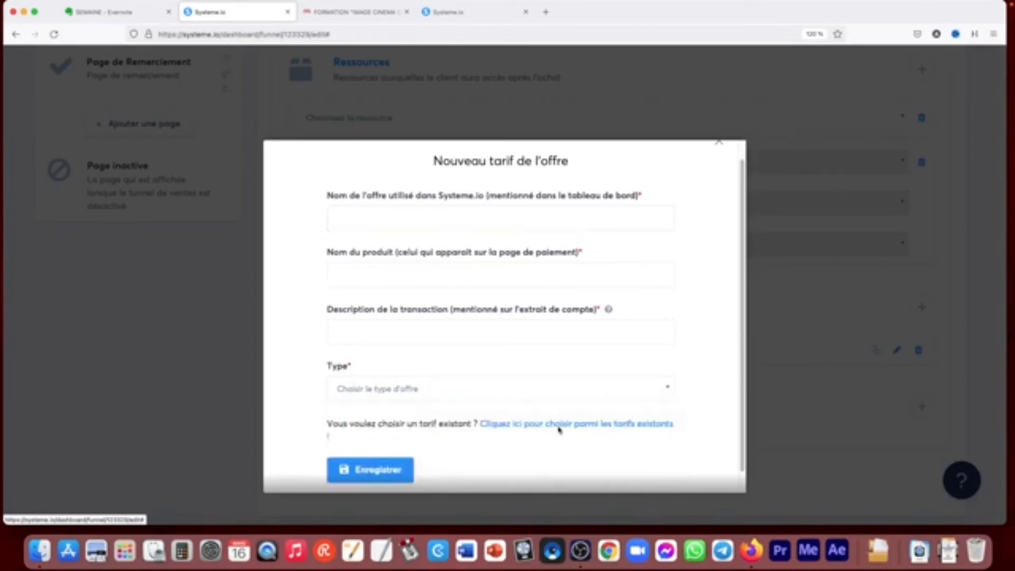
scroll(715, 151, "up", 1)
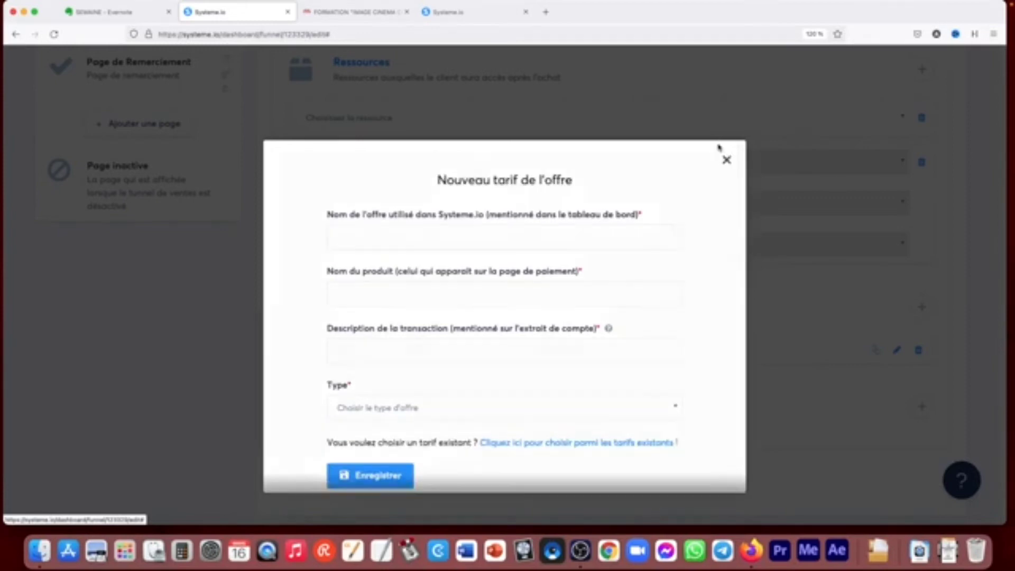
left_click(722, 159)
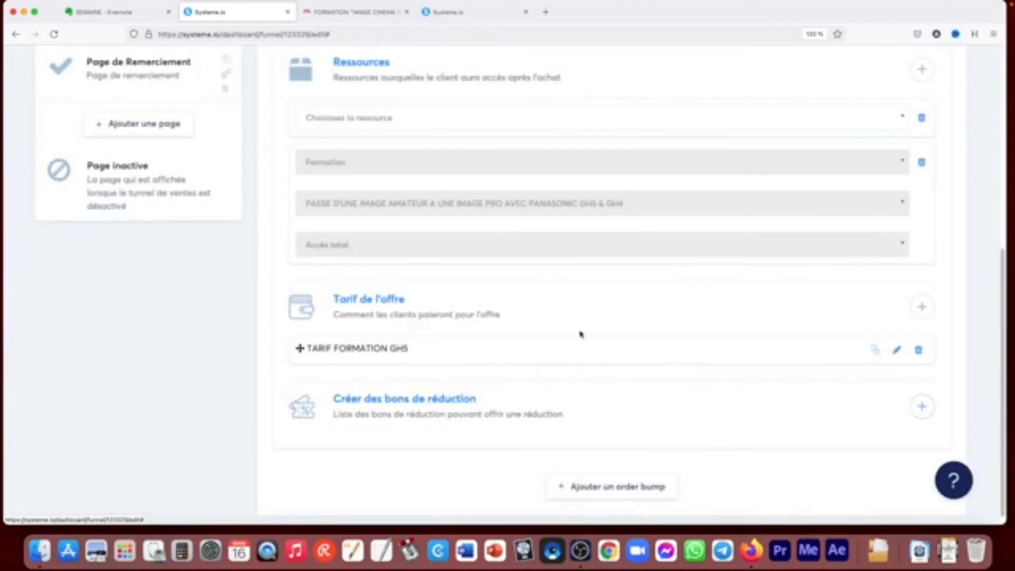
- Examine the sales list of the FORMATION "IMAGE CINEMA CLIP PRO" funnel and its statistics for each page
scroll(580, 334, "up", 1)
scroll(616, 438, "down", 2)
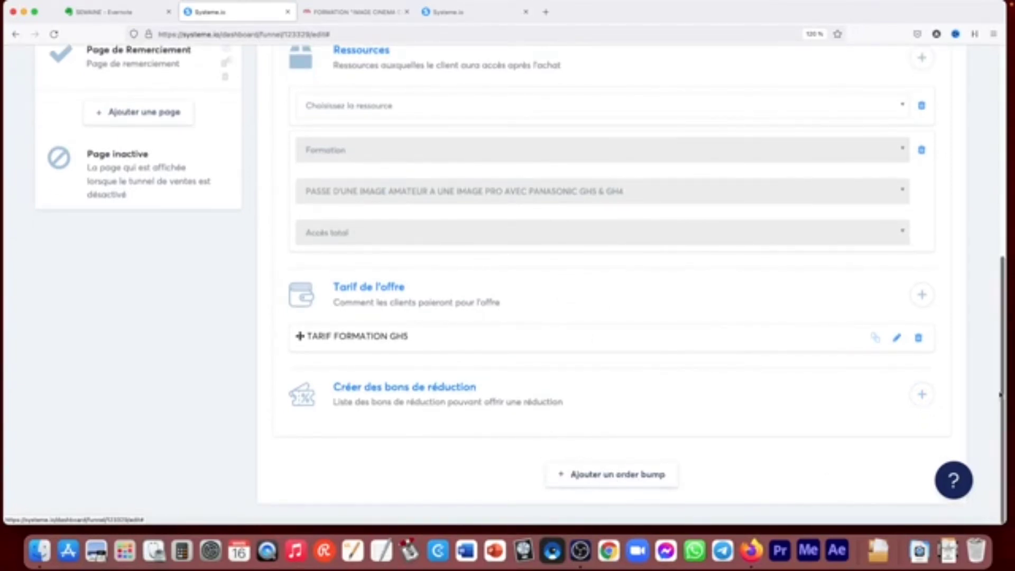
left_click_drag(998, 404, 1007, 197)
left_click(428, 148)
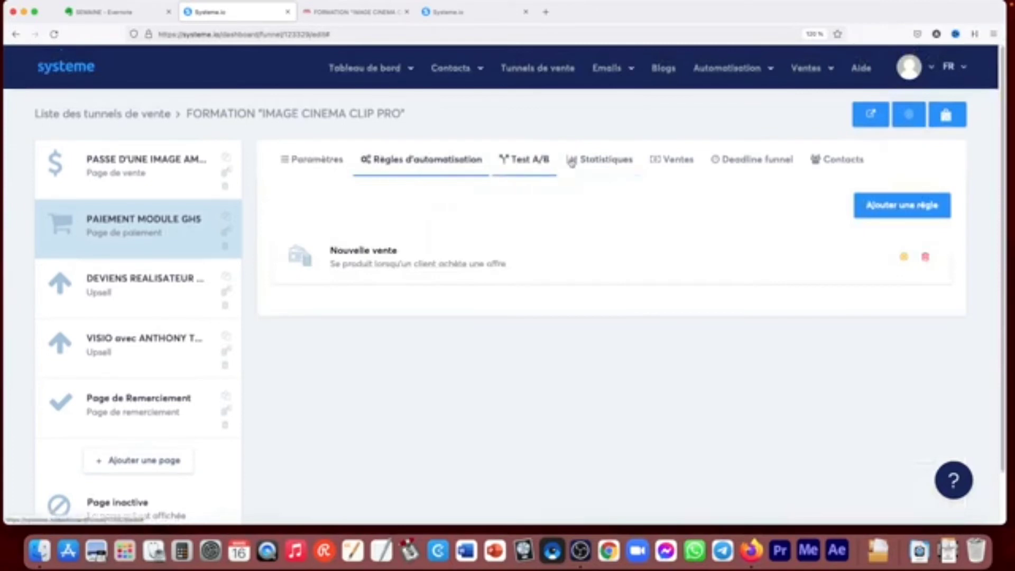
left_click(691, 166)
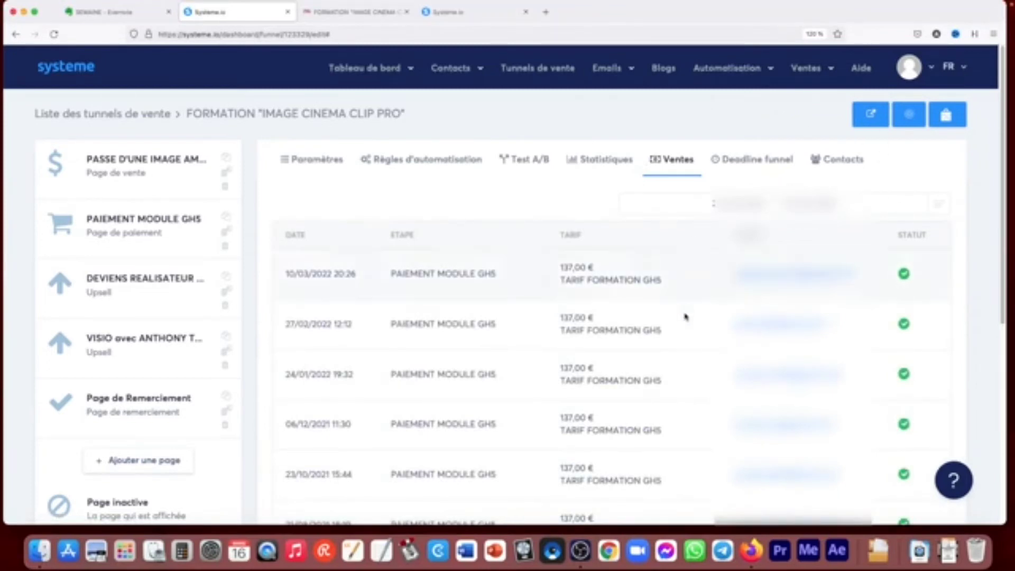
left_click(615, 161)
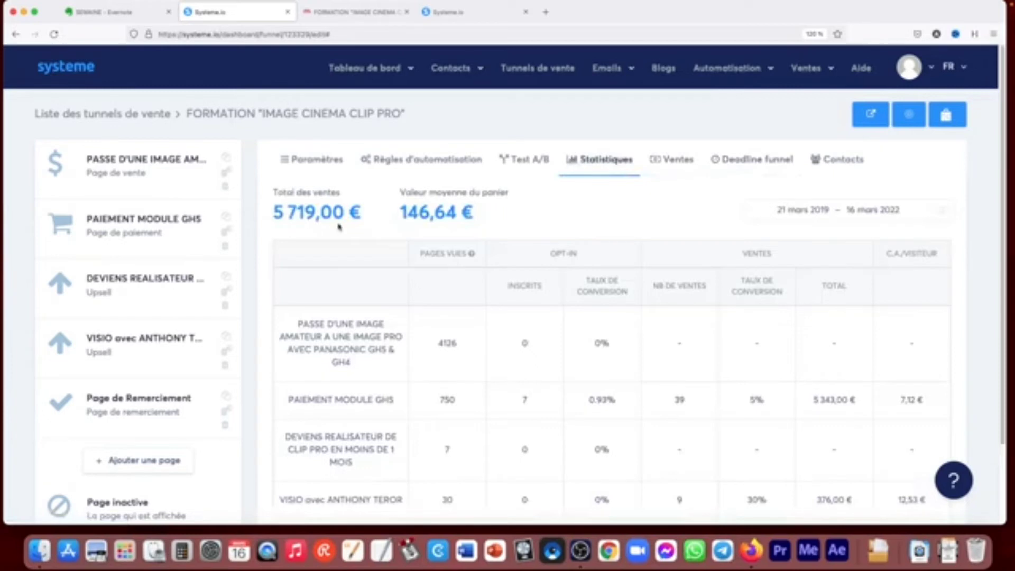
scroll(418, 269, "down", 3)
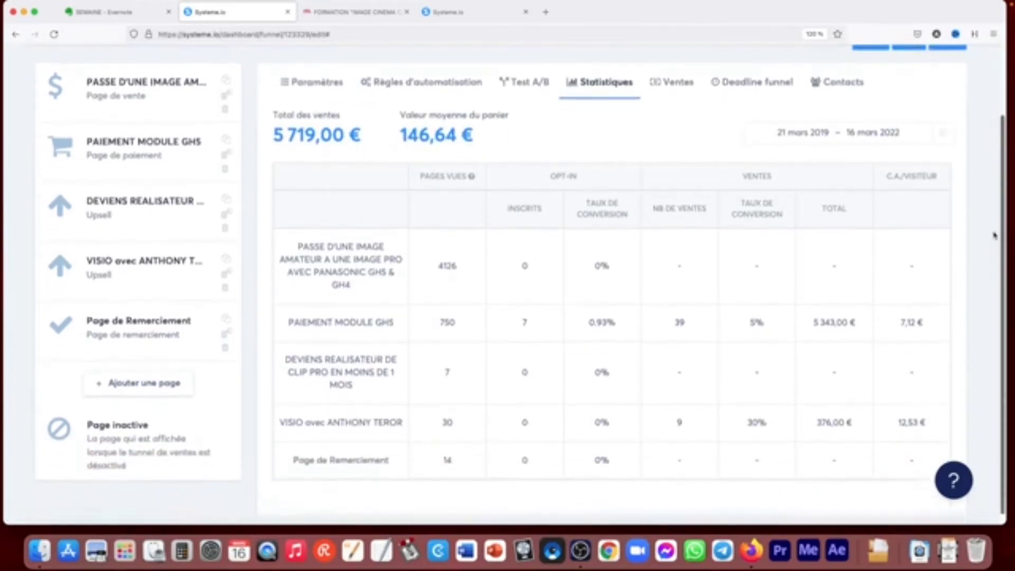
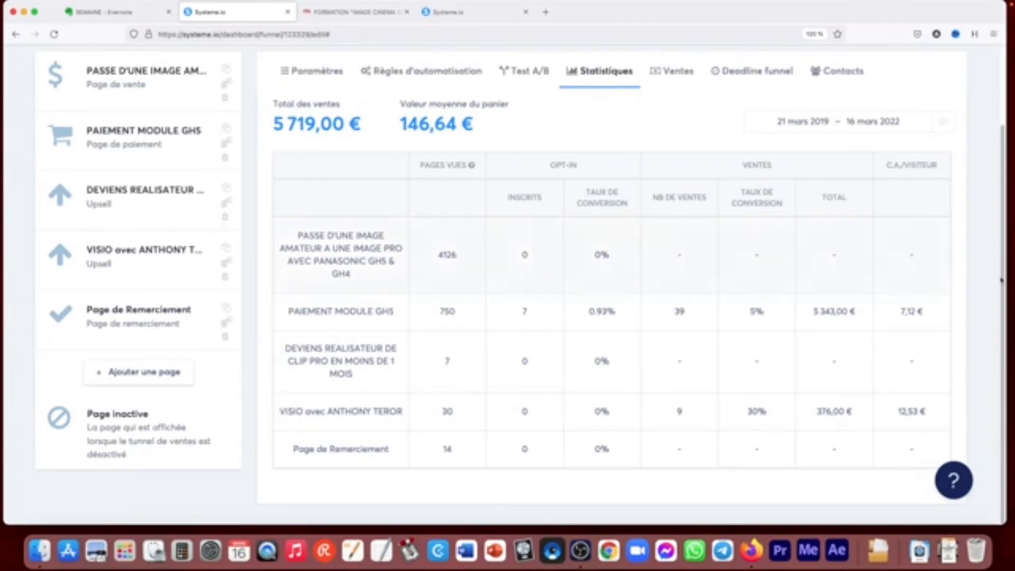
- Open the newsletters list and duplicate the sent "Astuce Story Instagram" newsletter
left_click_drag(1003, 325, 1008, 229)
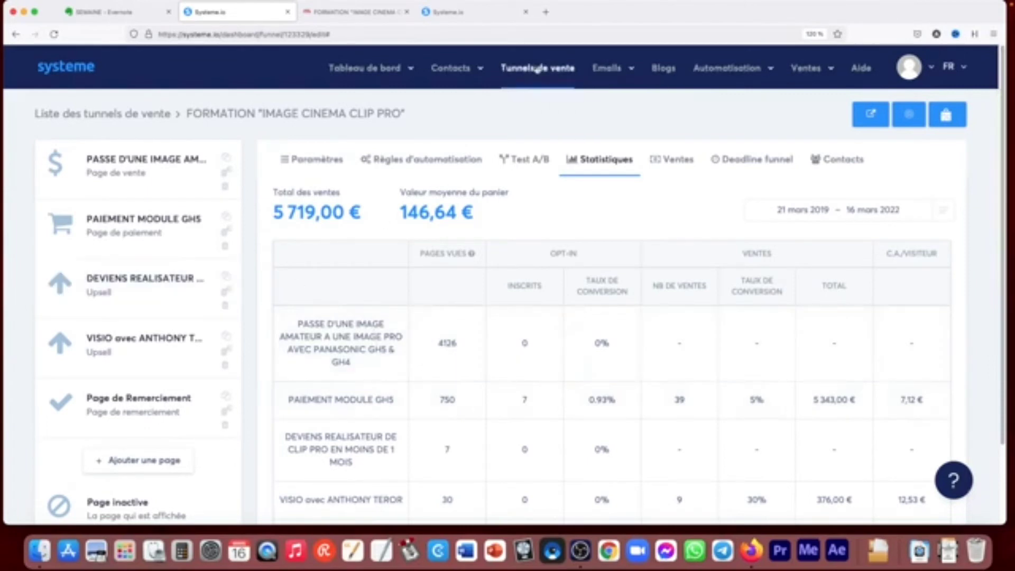
left_click(537, 69)
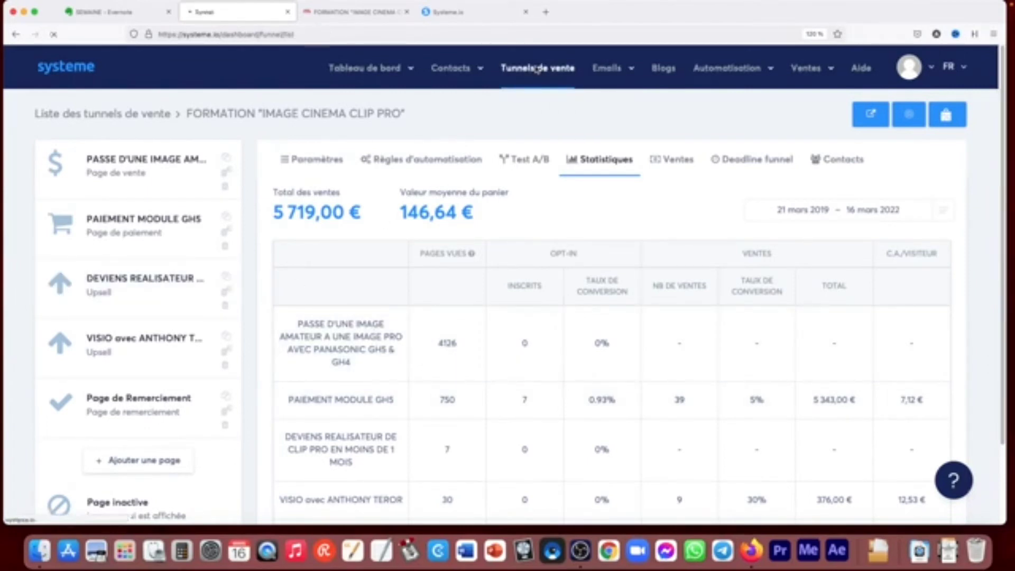
mouse_move(618, 69)
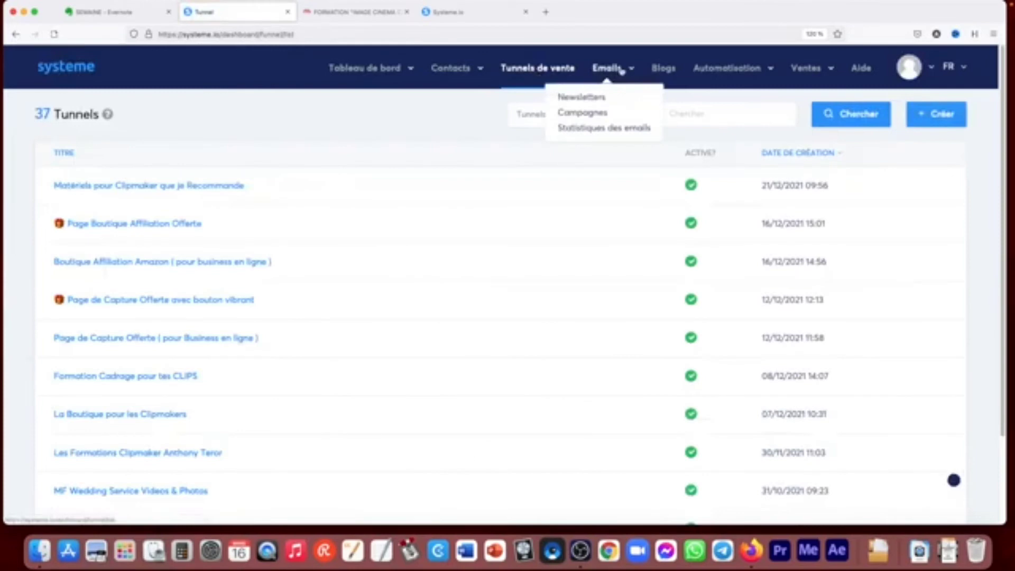
left_click(591, 98)
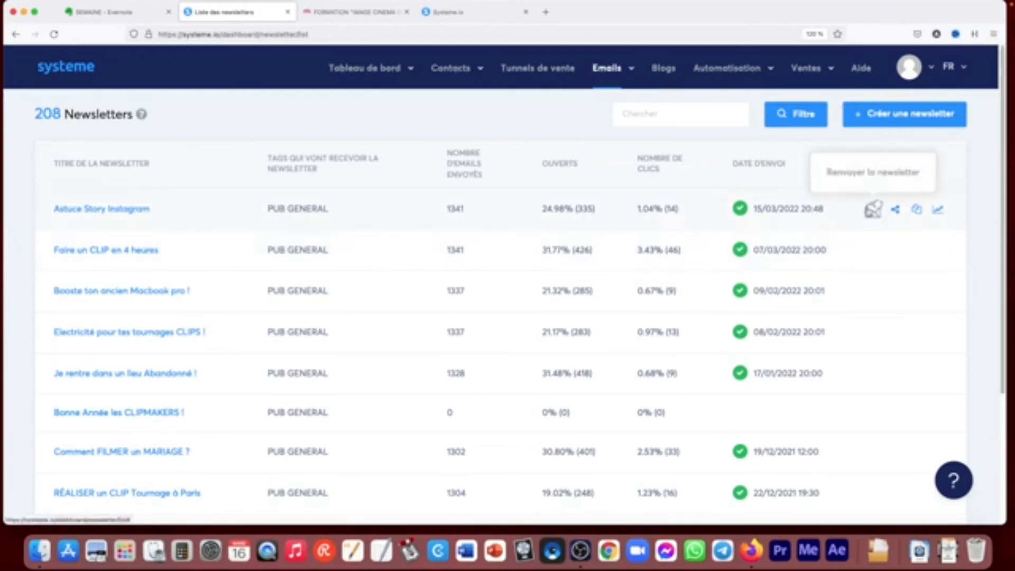
left_click(918, 211)
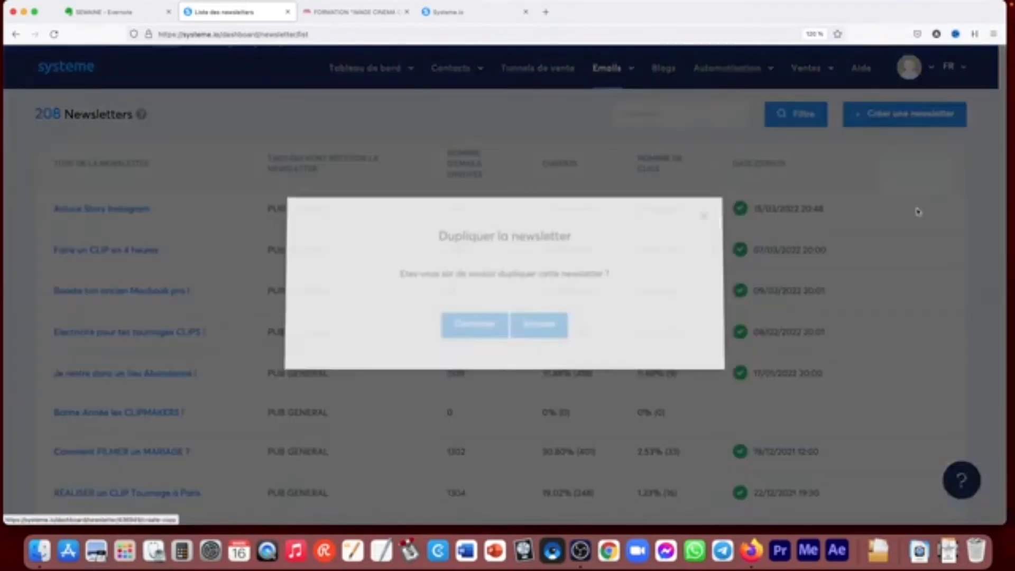
left_click(478, 327)
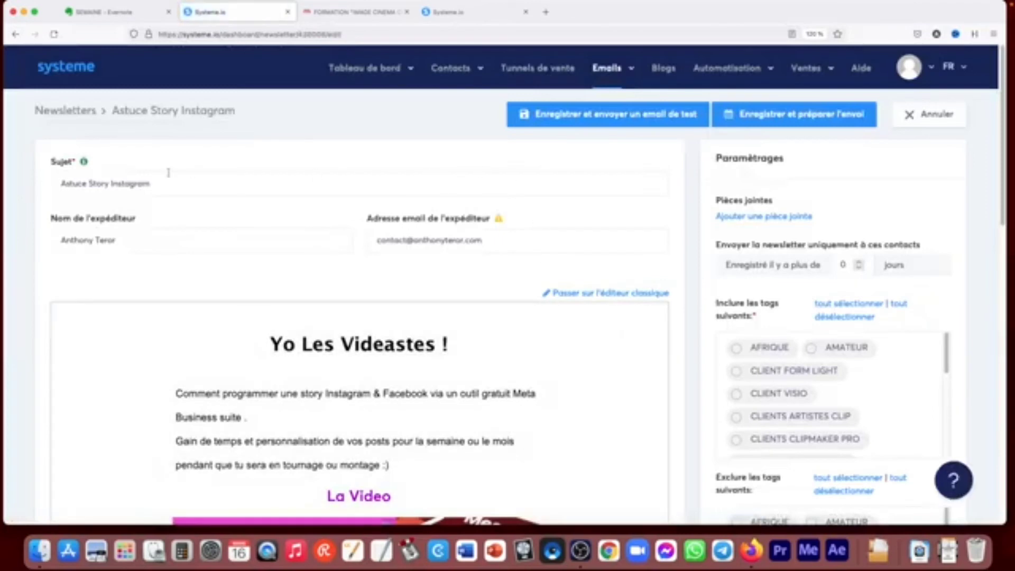
- Change the duplicated newsletter's subject to "test"
left_click_drag(159, 184, 40, 176)
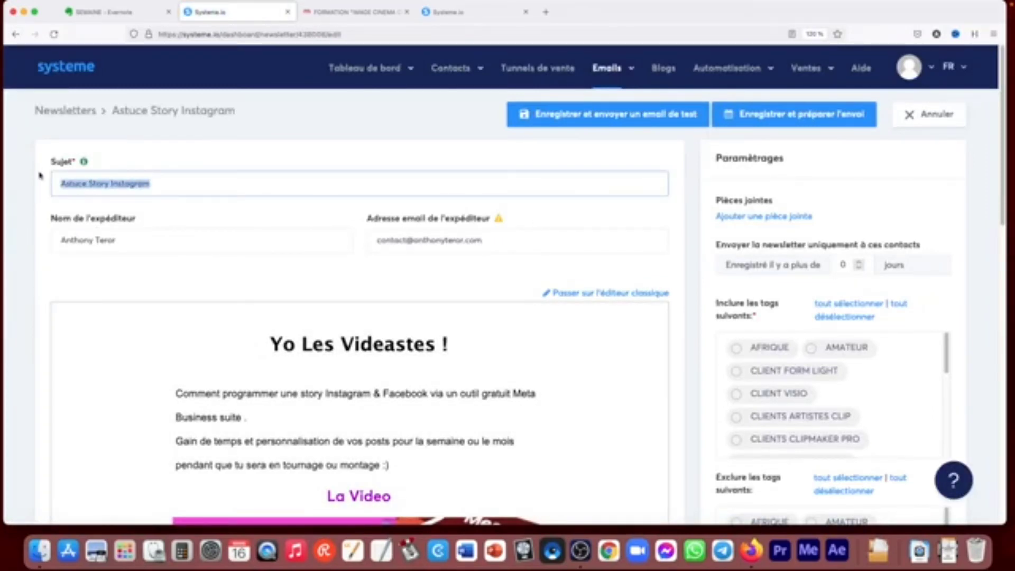
type("test")
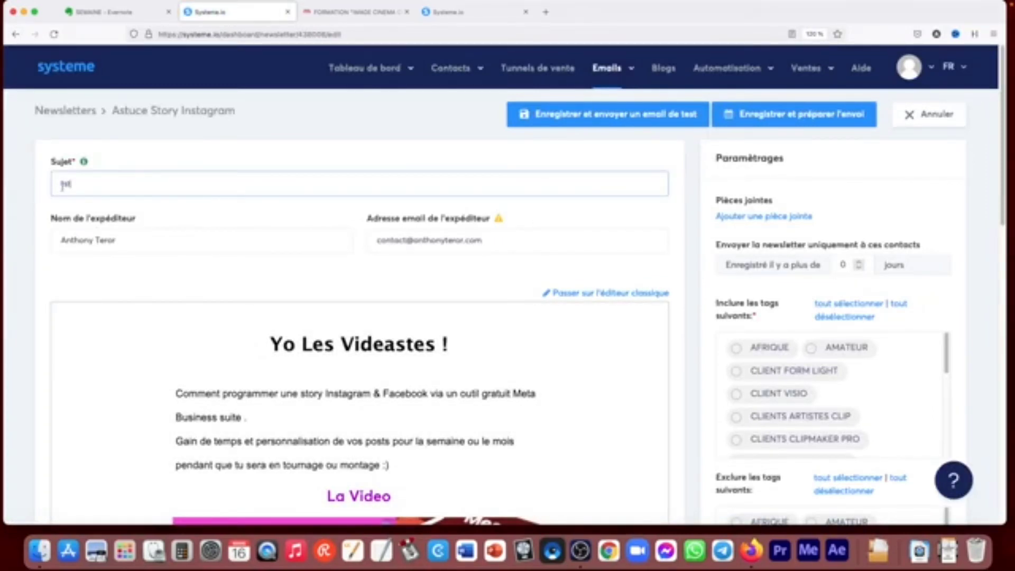
left_click(64, 185)
type("e")
left_click(259, 257)
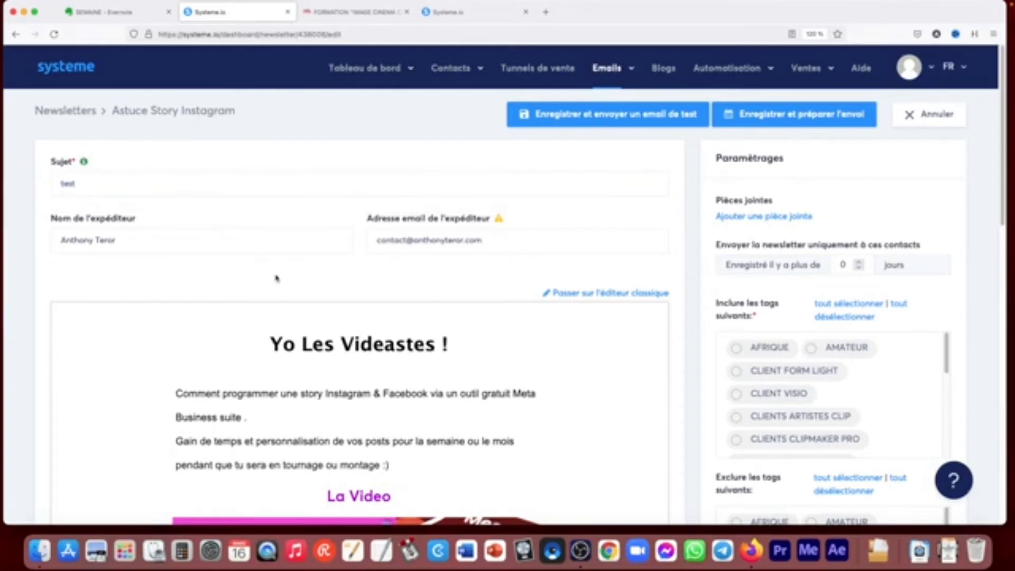
- Open the newsletter body in the visual email editor and replace its main image with the "Faire un clip en 4 heures" picture
scroll(296, 264, "down", 4)
left_click(402, 472)
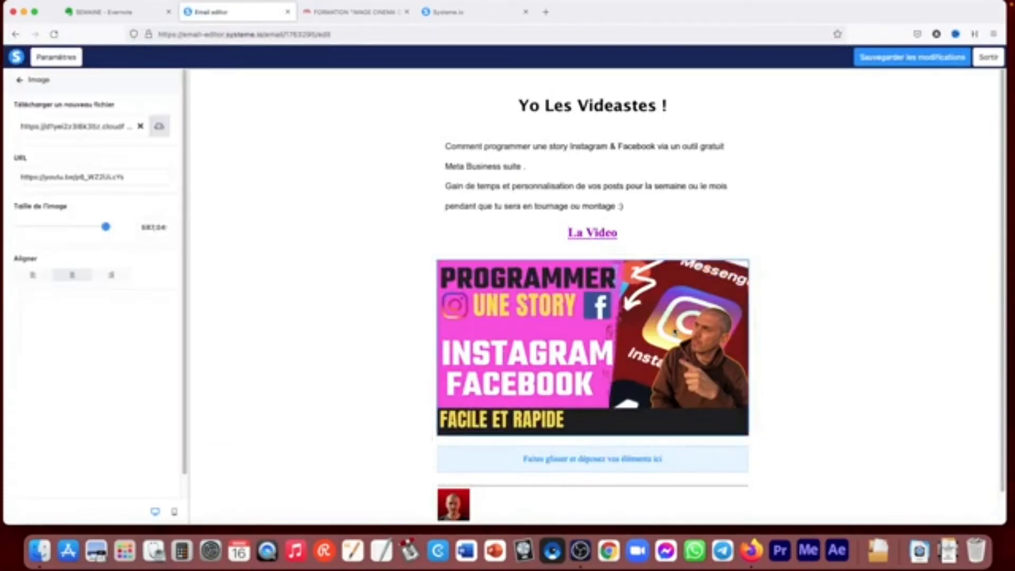
left_click(676, 333)
left_click(153, 131)
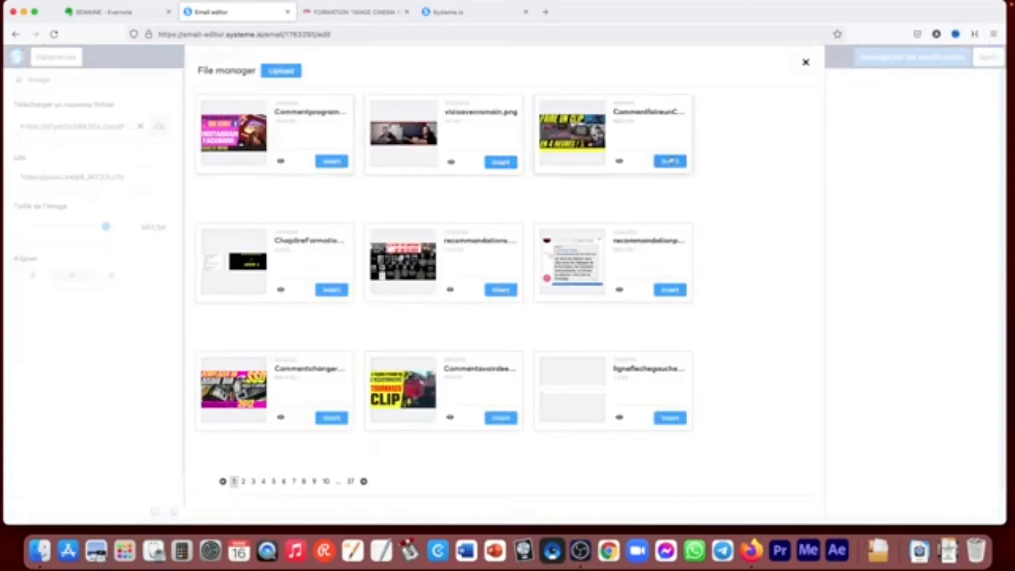
left_click(667, 161)
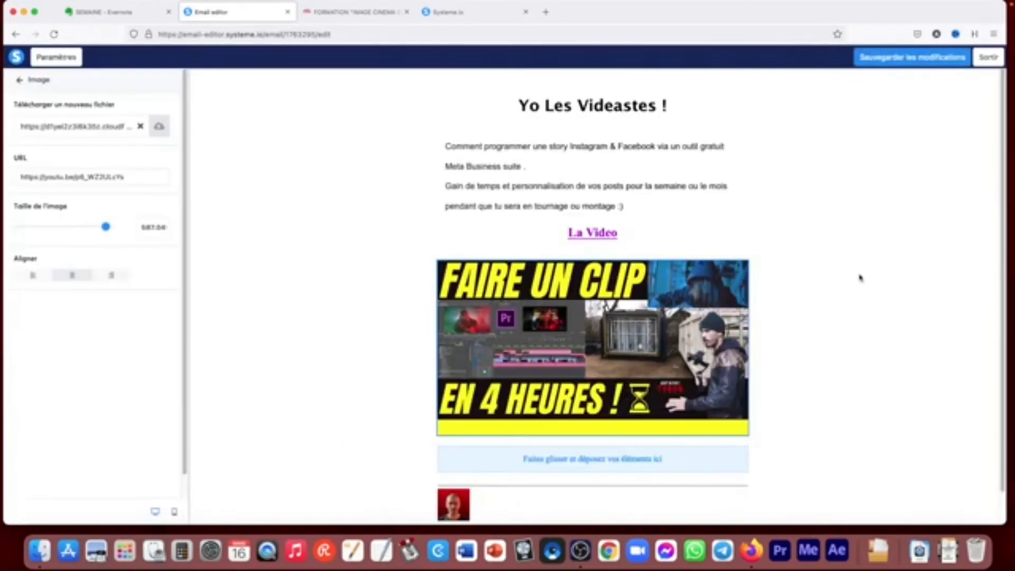
- Select the "La Video" text and view its link settings without changing the address
left_click(595, 237)
left_click(610, 237)
left_click_drag(618, 233, 561, 230)
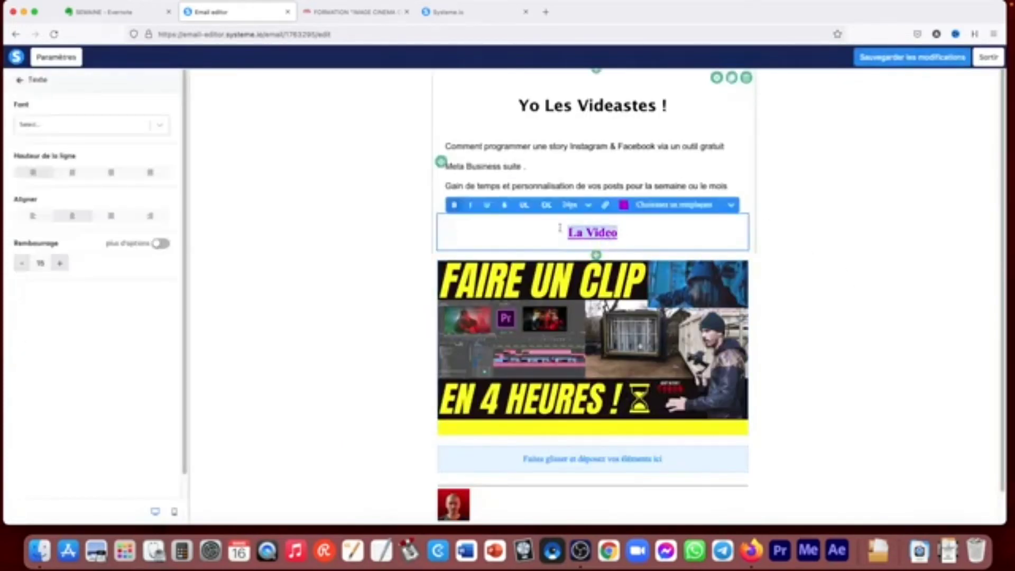
left_click(606, 207)
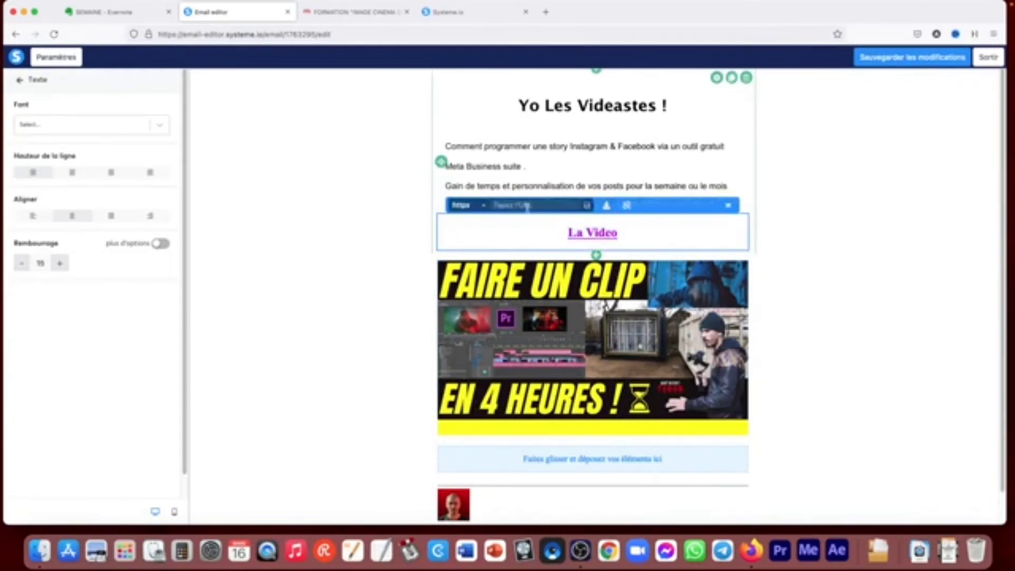
left_click(793, 223)
- Replace the email's introductory paragraph with "testdsdffd" and leave the editor without saving
left_click(648, 169)
left_click_drag(630, 205, 446, 137)
type("test")
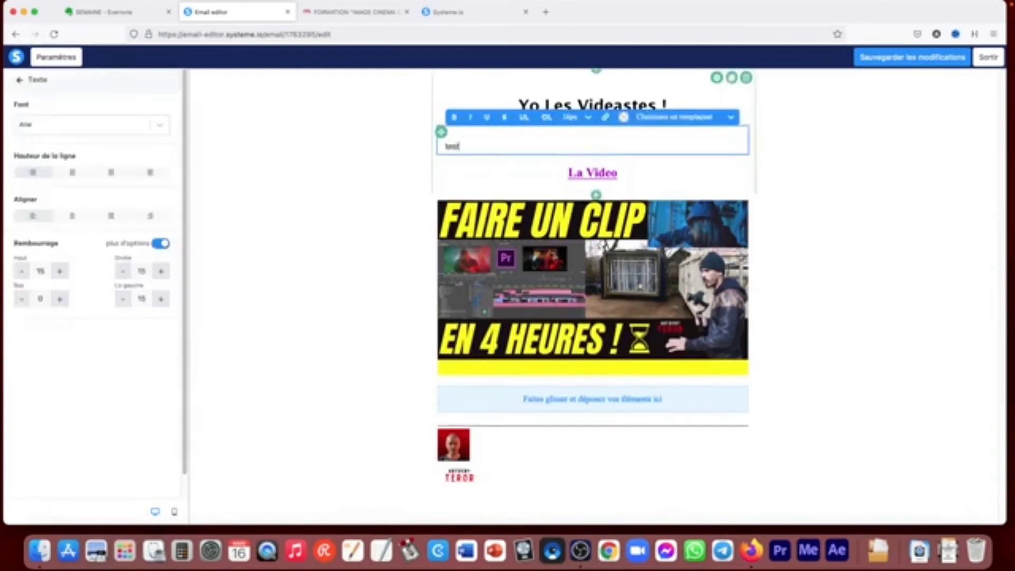
type("dsdffd")
left_click(887, 228)
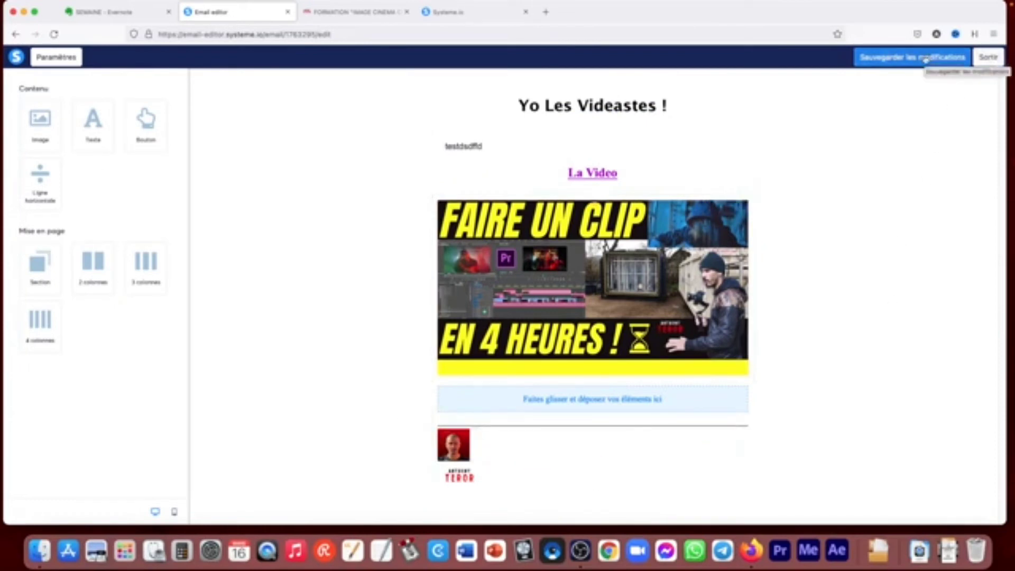
left_click(988, 57)
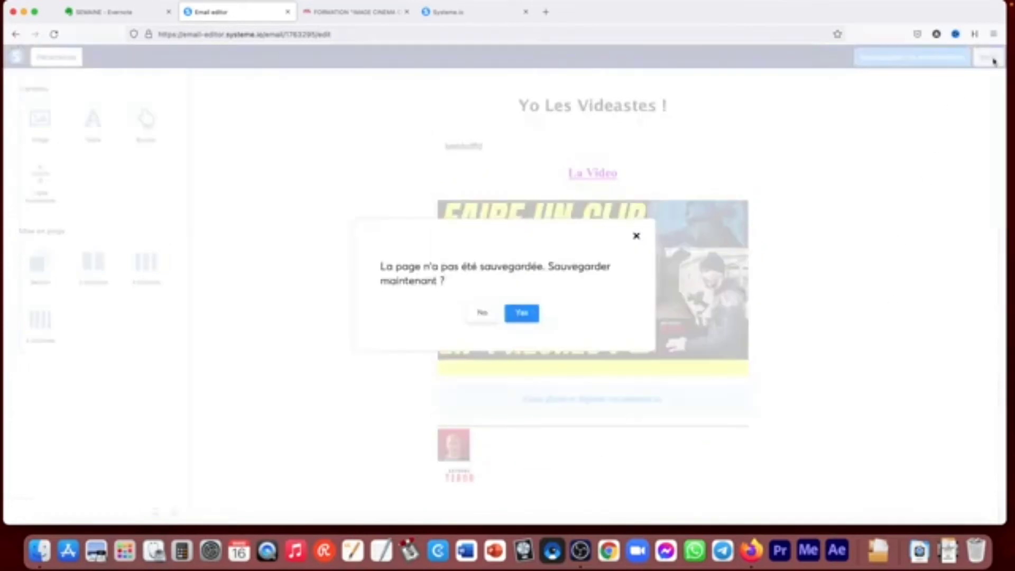
left_click(481, 313)
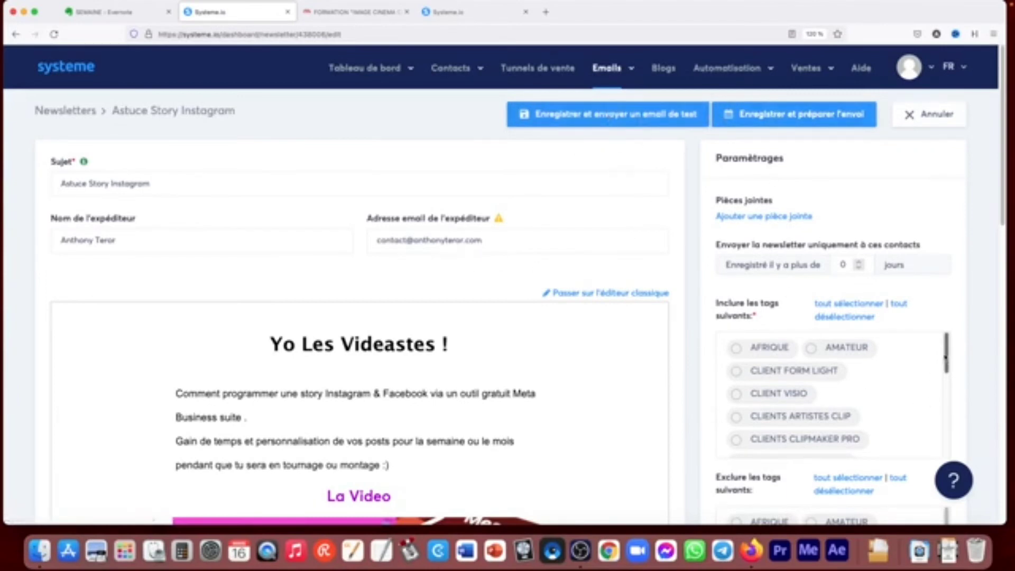
- Exclude PUB GENERAL from the included tags, switch "telechargement page systeme.io" on and off, and try to prepare the sending
left_click_drag(946, 361, 950, 449)
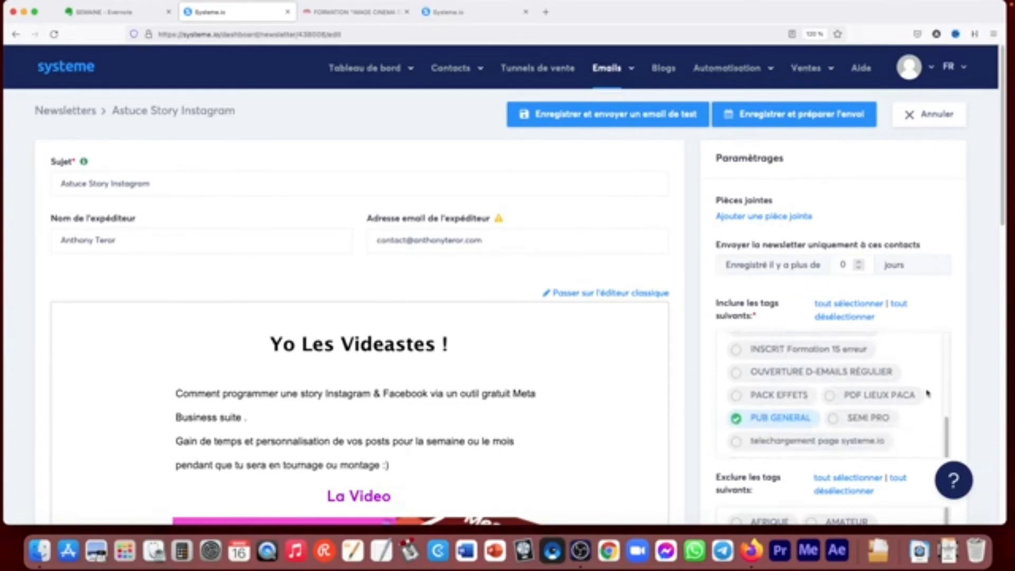
left_click_drag(1002, 199, 1008, 244)
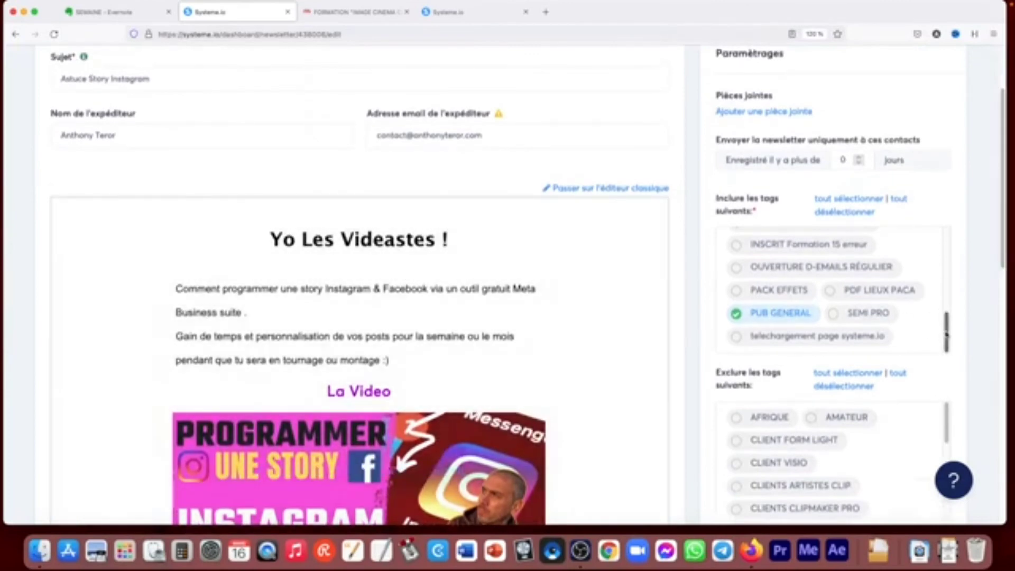
scroll(943, 313, "up", 5)
left_click_drag(948, 270, 951, 342)
left_click(735, 315)
left_click(737, 337)
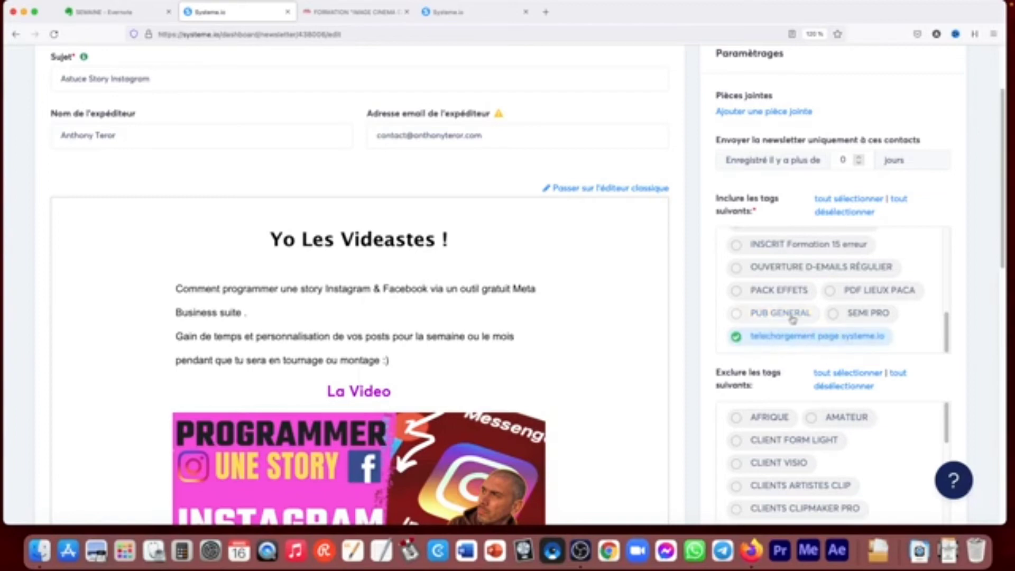
left_click(737, 337)
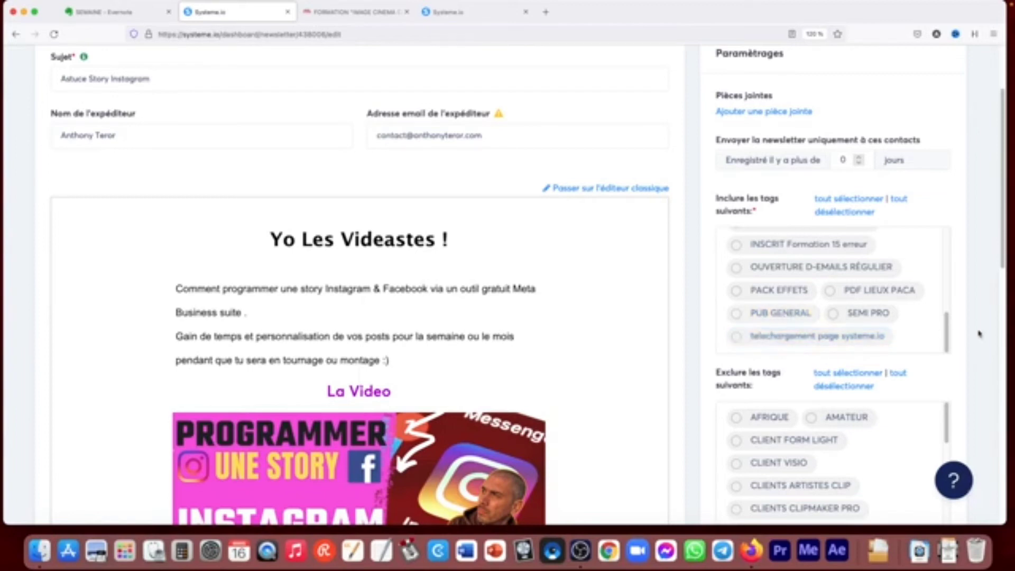
scroll(990, 170, "up", 3)
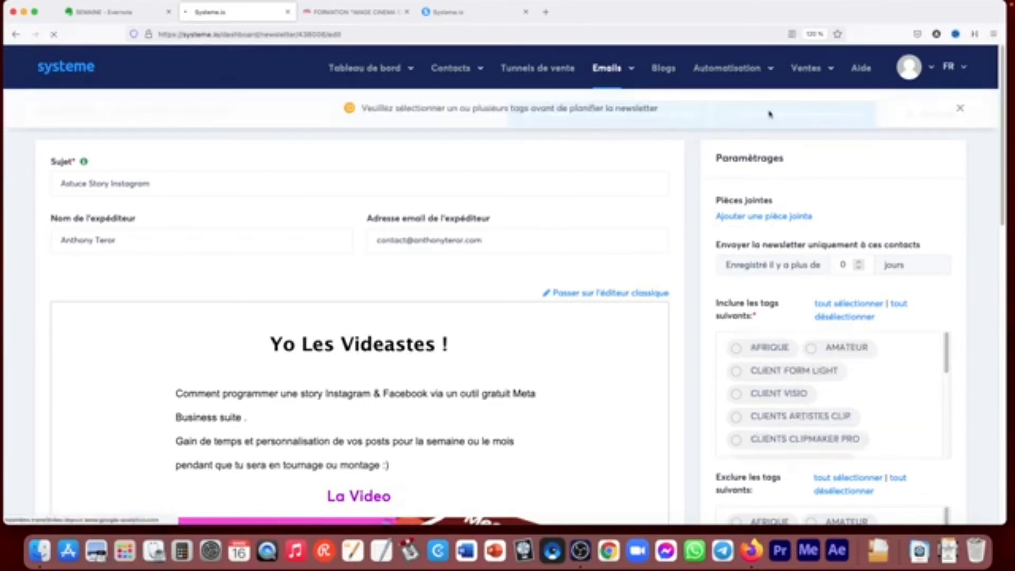
left_click(960, 108)
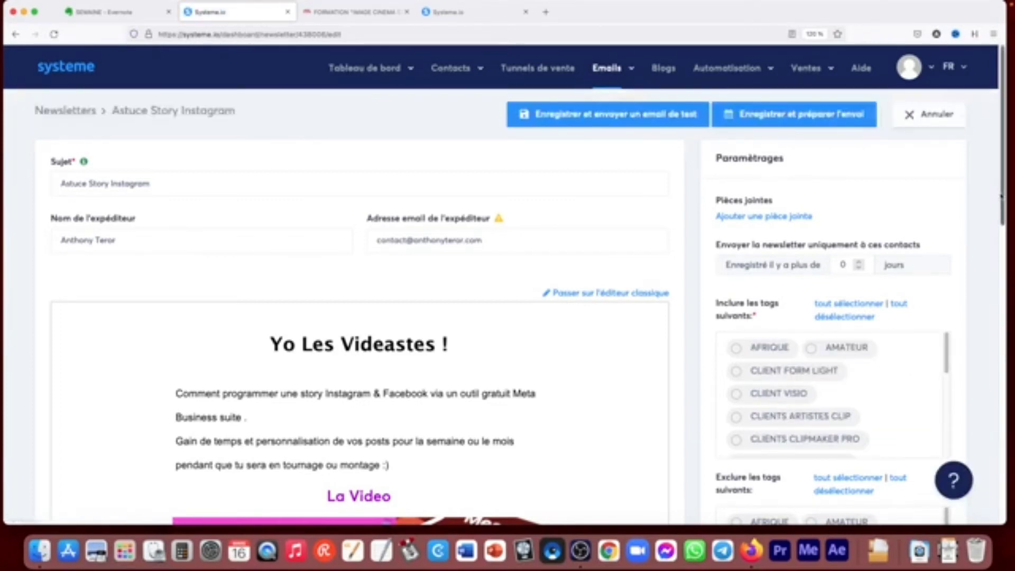
- Include the PUB GENERAL tag in the newsletter's recipients and save the newsletter to prepare its sending
scroll(857, 254, "down", 5)
scroll(855, 240, "down", 8)
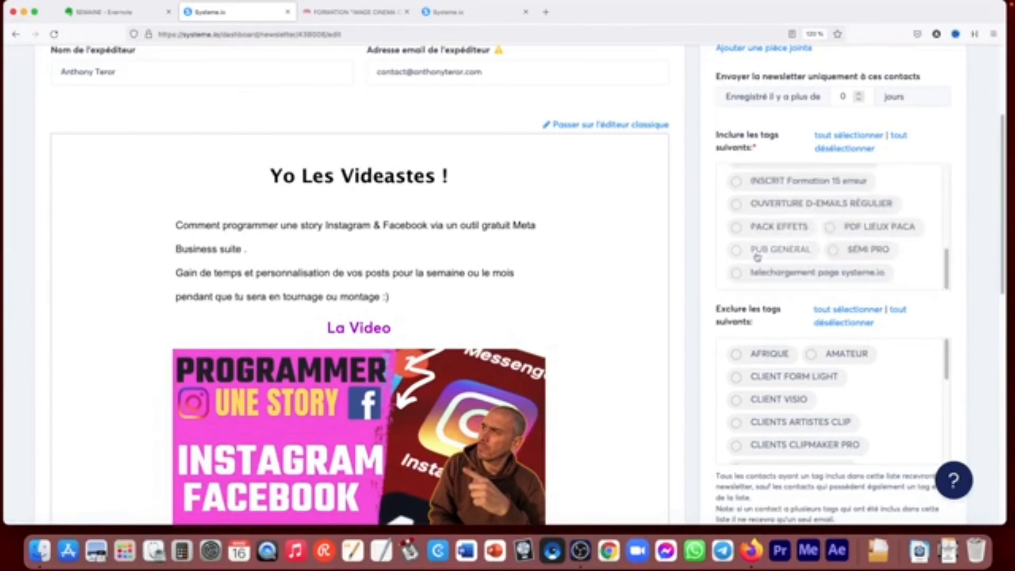
left_click(757, 257)
scroll(979, 348, "down", 7)
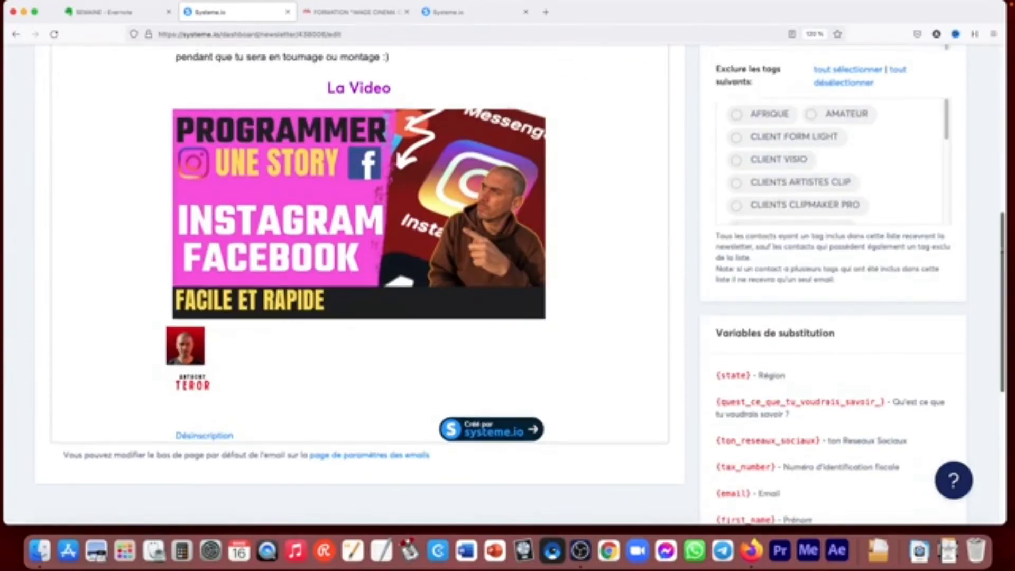
scroll(993, 250, "up", 10)
left_click(824, 115)
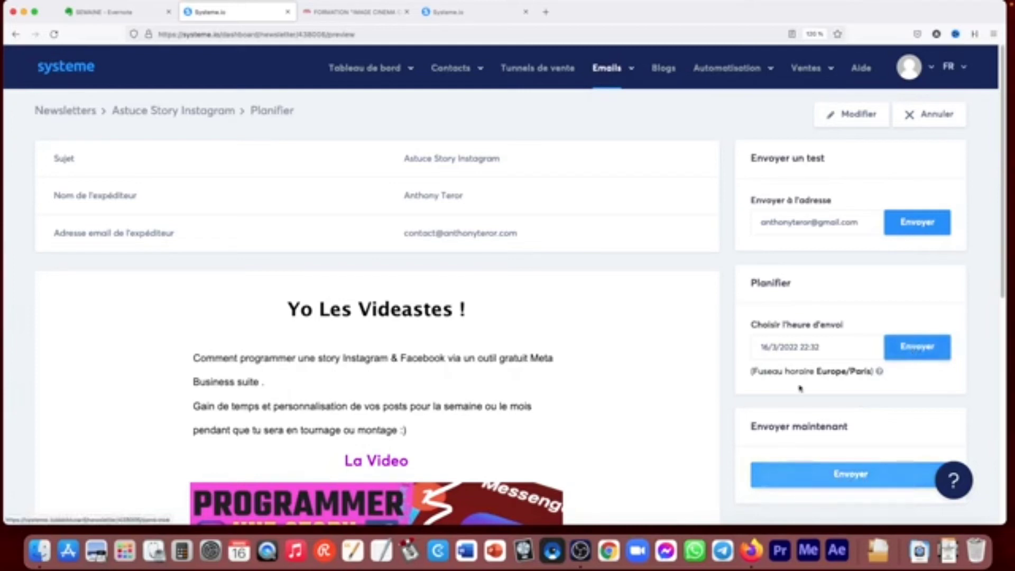
- View the calendar for choosing the send time and cancel the newsletter's scheduling
left_click(794, 347)
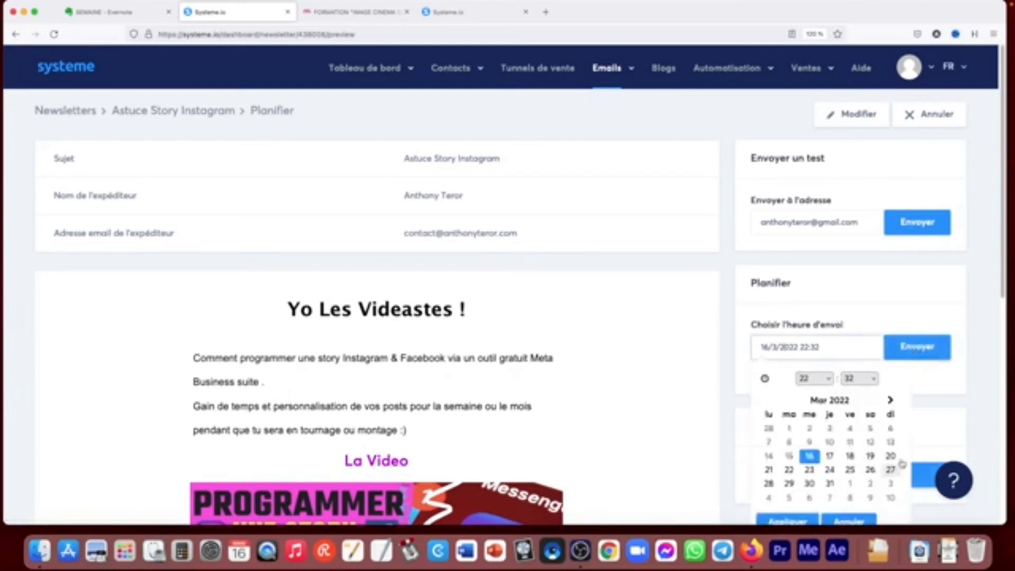
left_click(741, 292)
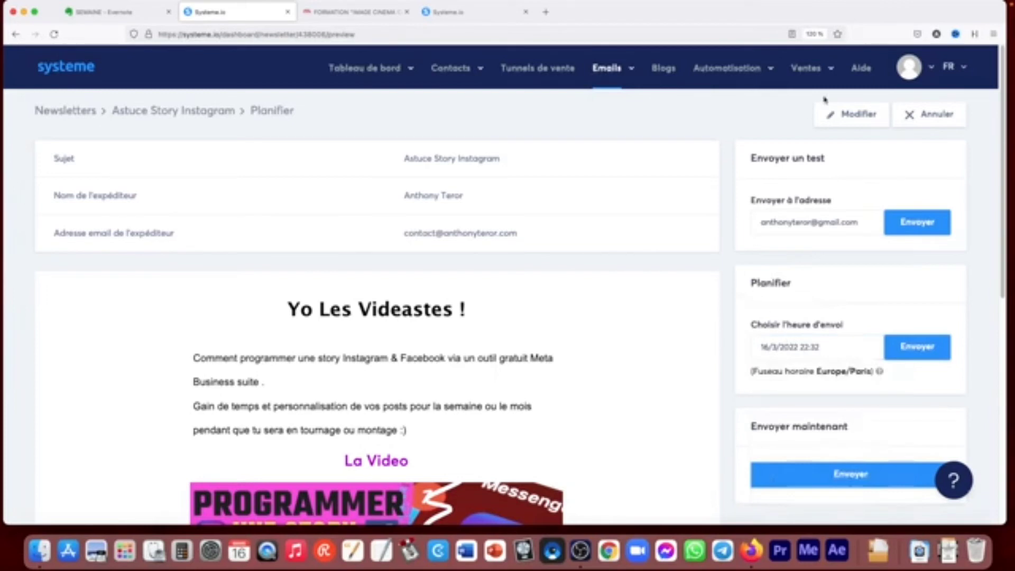
left_click(935, 114)
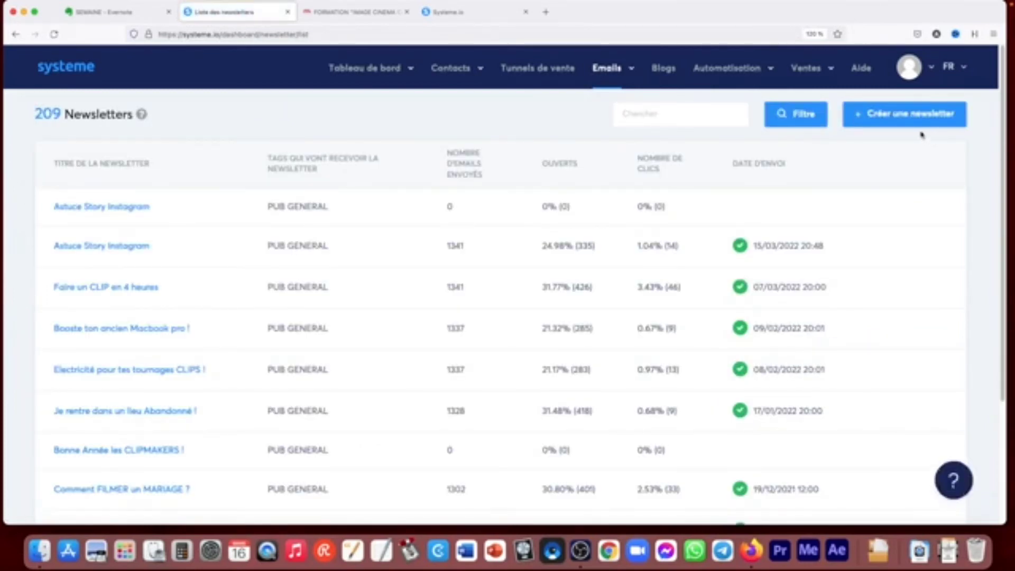
- Open the campaign "Campagne vente formation passe d'une image amateur à pro" and examine its "Bienvenue Clipmaker" email and delay settings
mouse_move(611, 73)
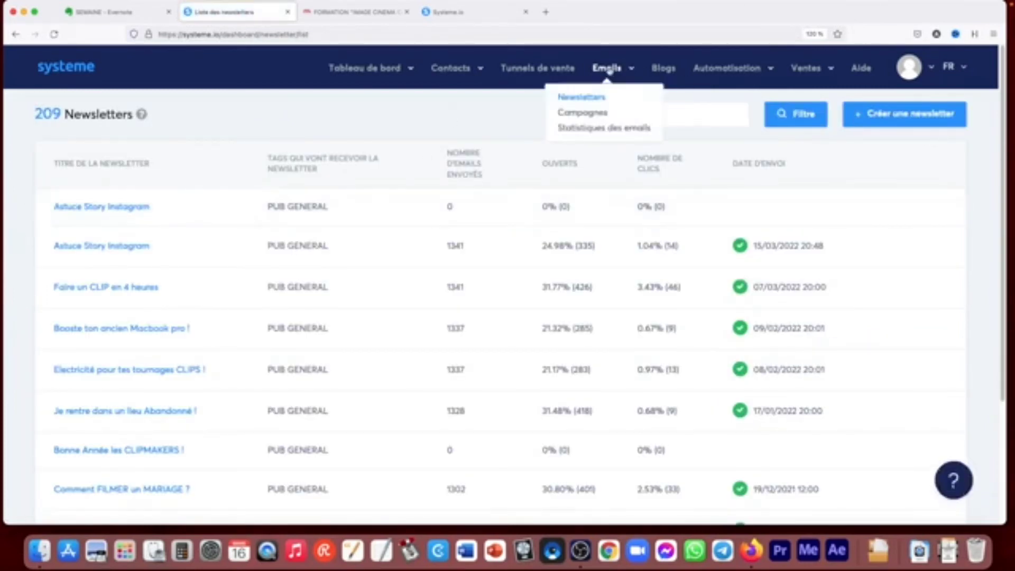
left_click(583, 112)
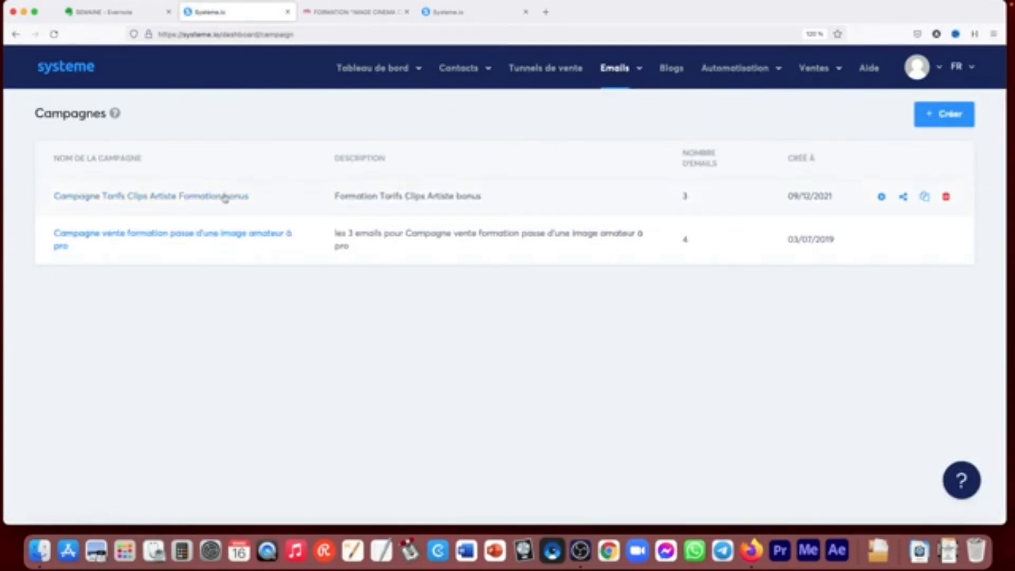
left_click(260, 236)
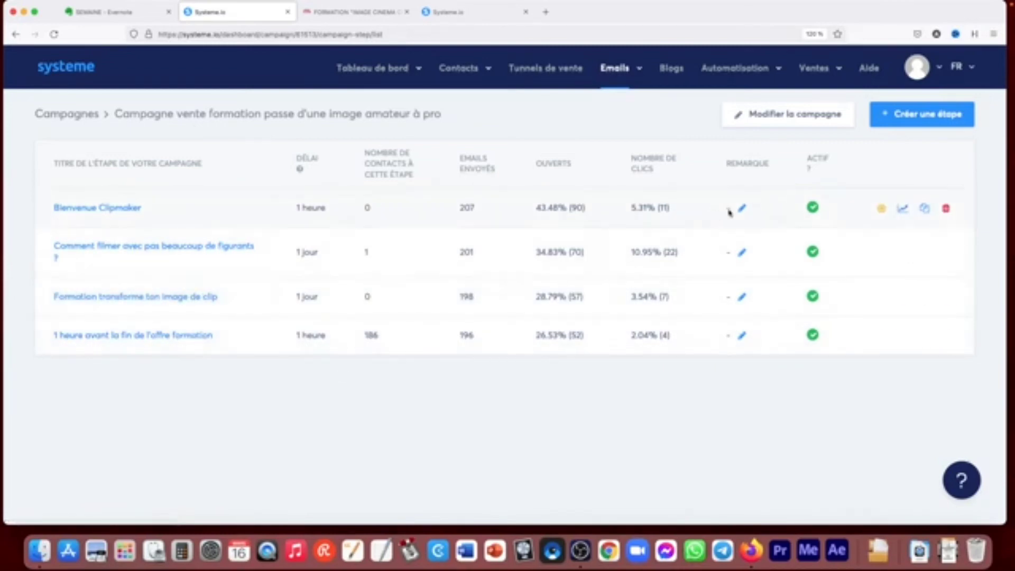
left_click(114, 209)
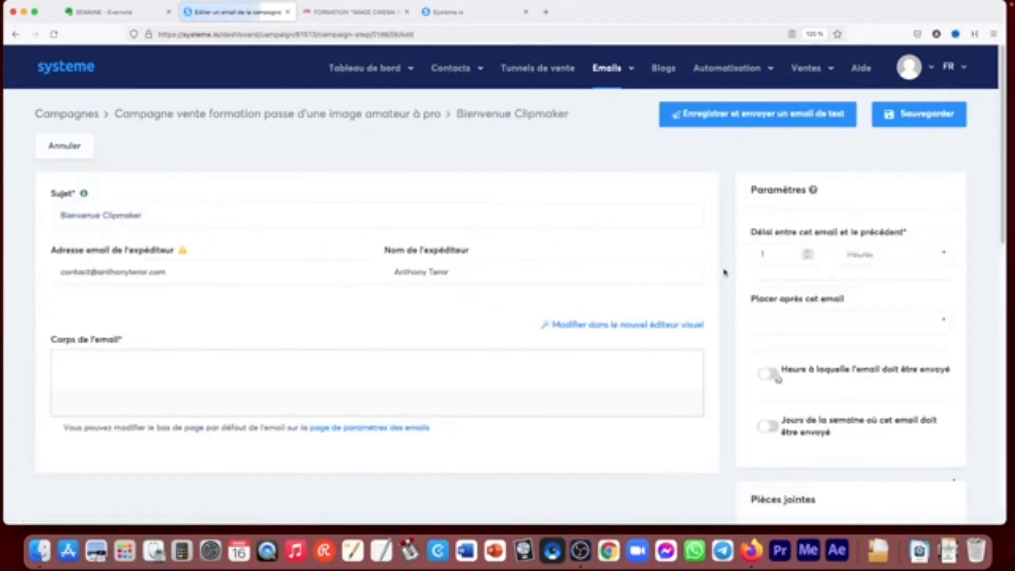
scroll(868, 251, "down", 5)
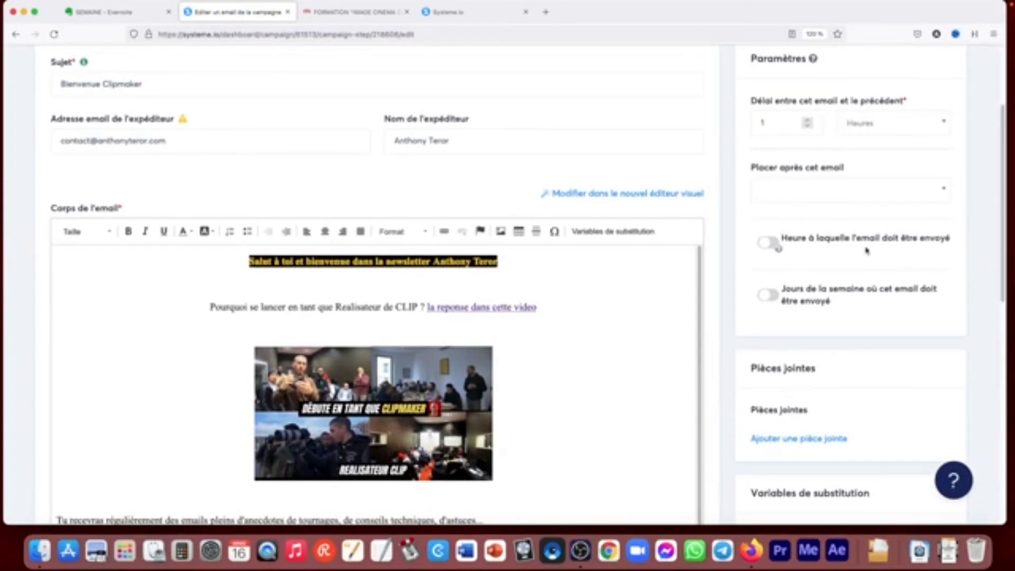
- View the options for placing "Bienvenue Clipmaker" after another email, cancel its editing and return to the campaigns list
left_click(819, 189)
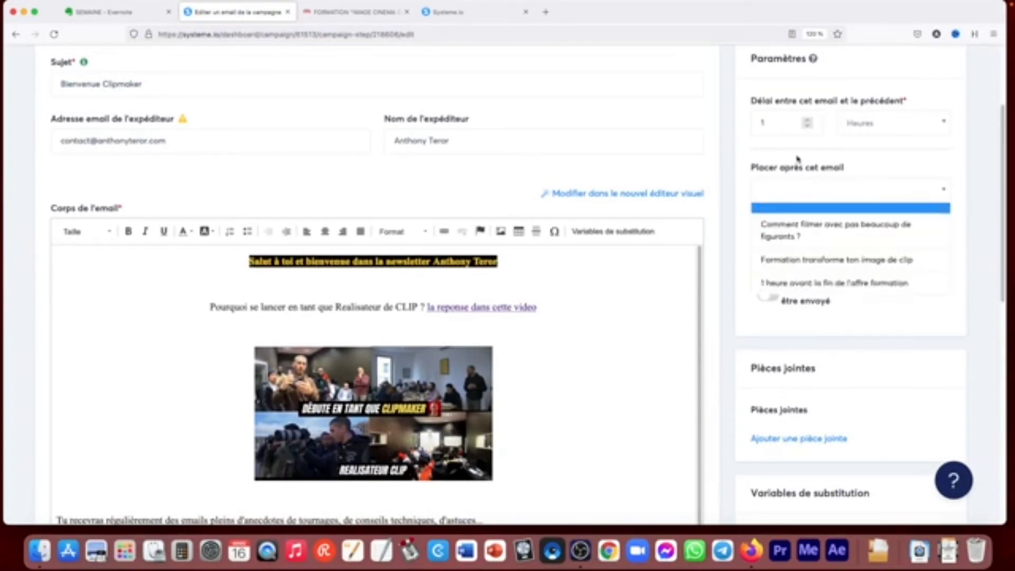
left_click(860, 157)
left_click(827, 193)
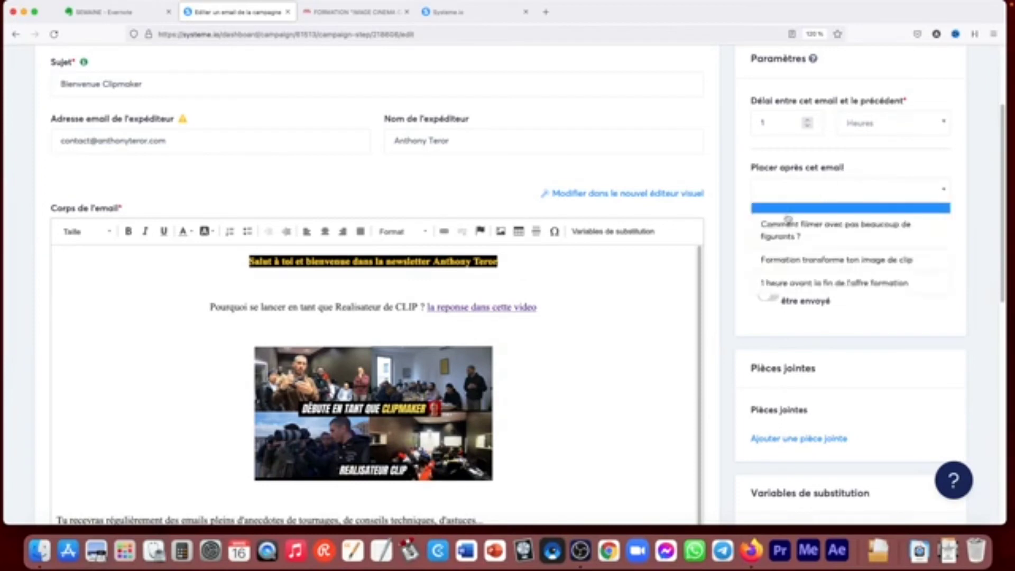
left_click(799, 158)
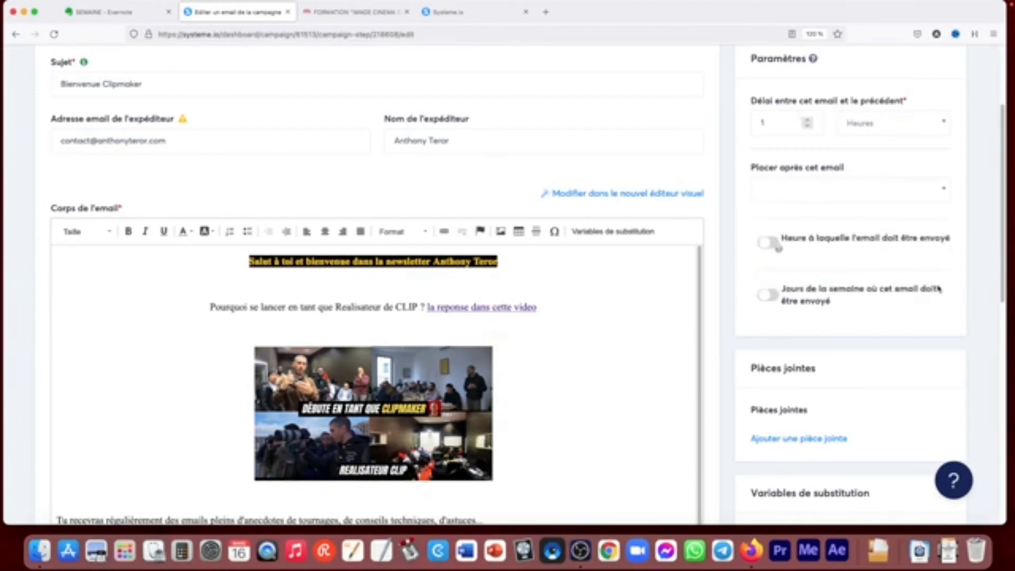
left_click_drag(1003, 199, 991, 88)
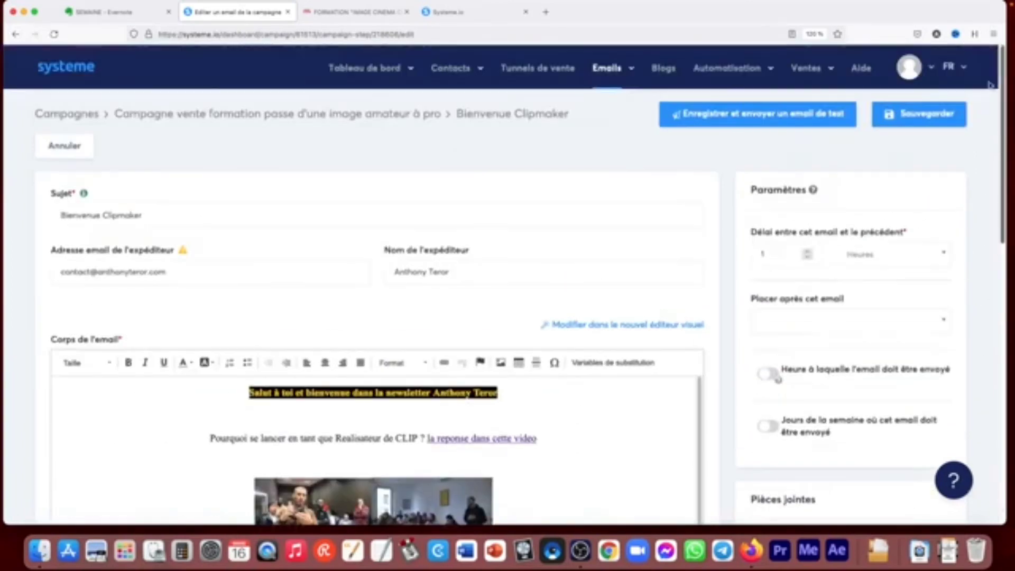
left_click(61, 148)
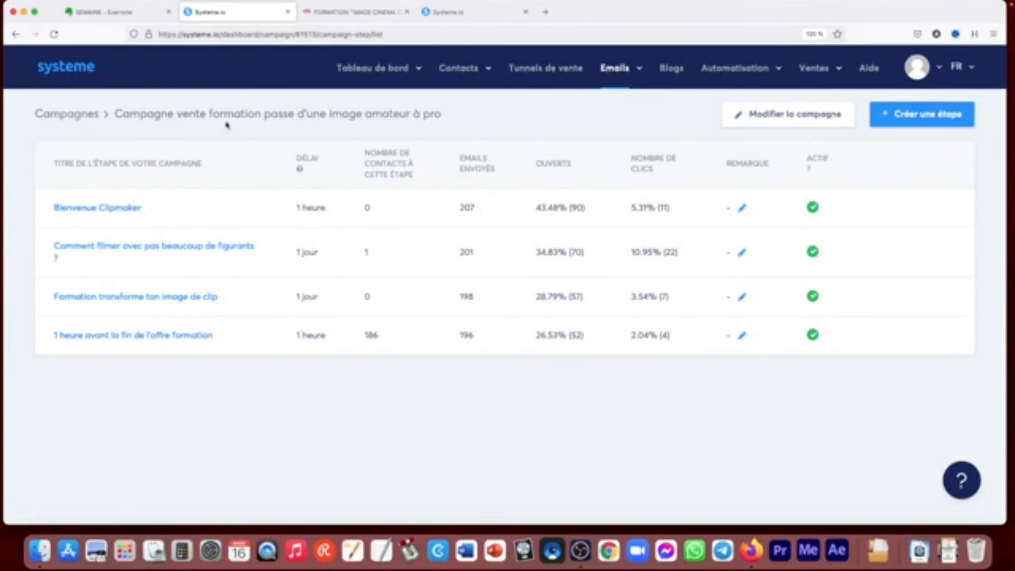
left_click(91, 117)
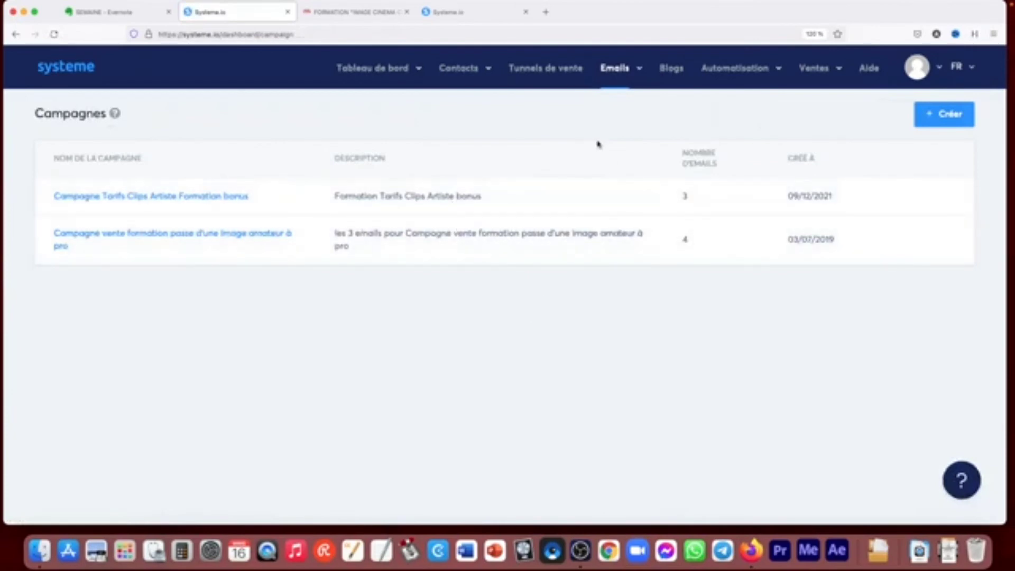
- Open the email statistics and examine the sending charts and the per-email table of sends, opens, spam reports and bounces
mouse_move(613, 69)
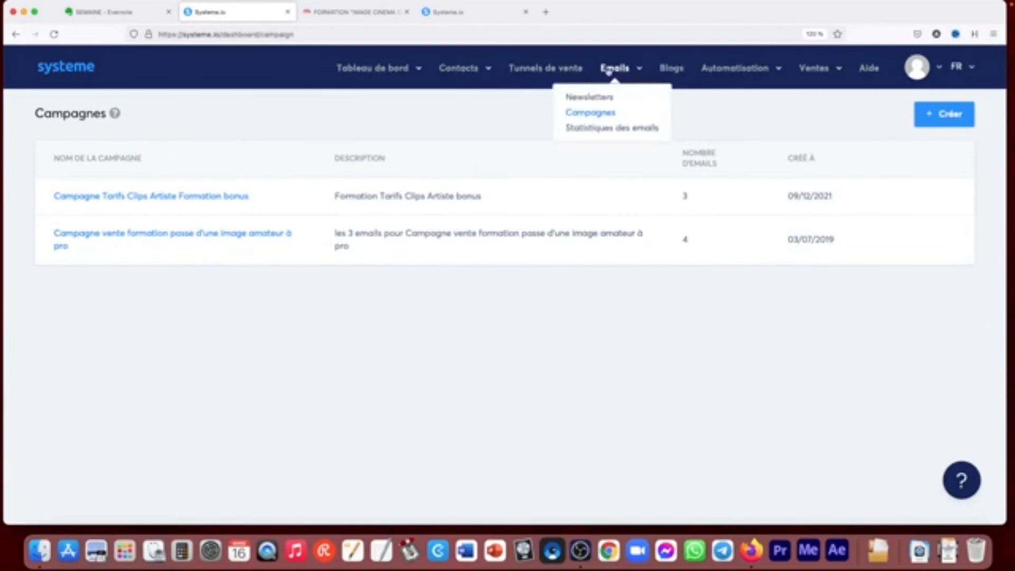
left_click(605, 129)
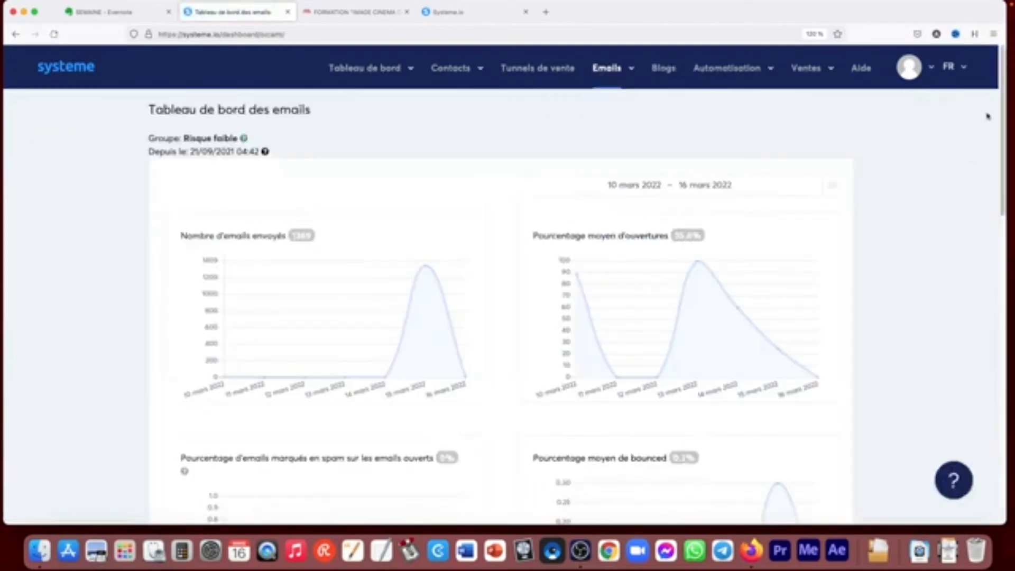
left_click_drag(999, 105, 994, 213)
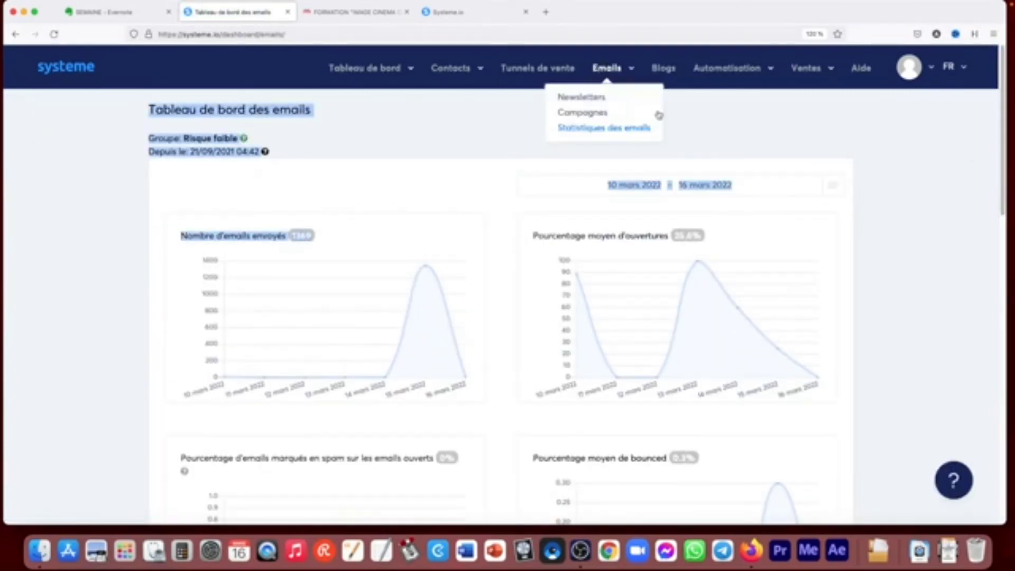
scroll(680, 158, "down", 15)
scroll(681, 158, "up", 3)
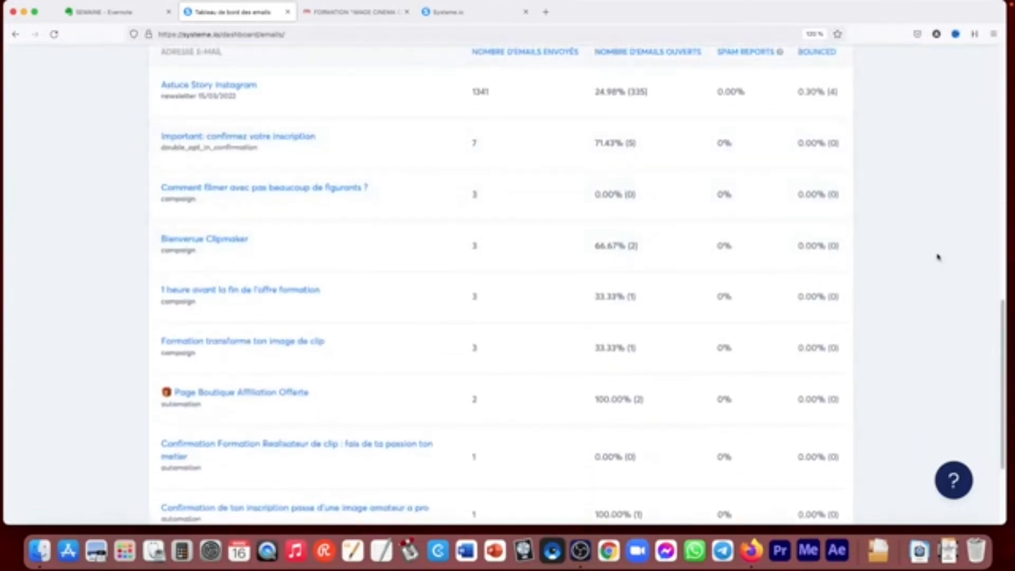
scroll(994, 476, "down", 5)
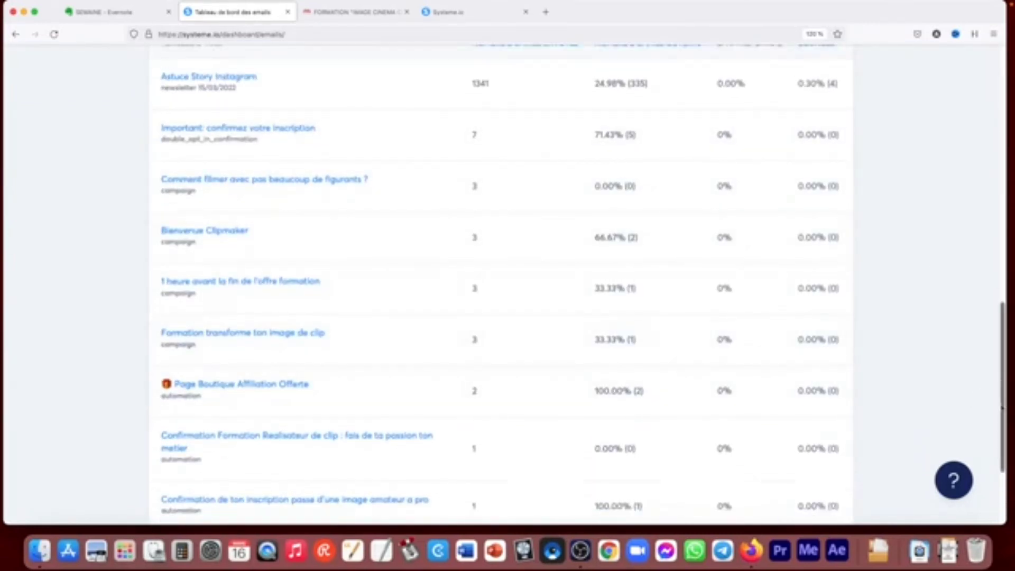
scroll(997, 474, "up", 10)
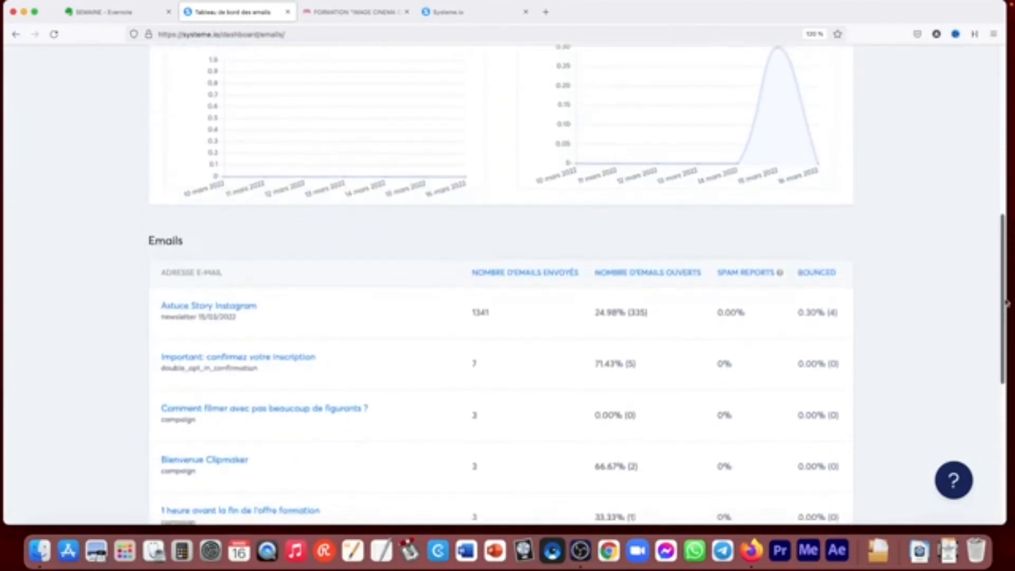
left_click_drag(1007, 305, 1007, 355)
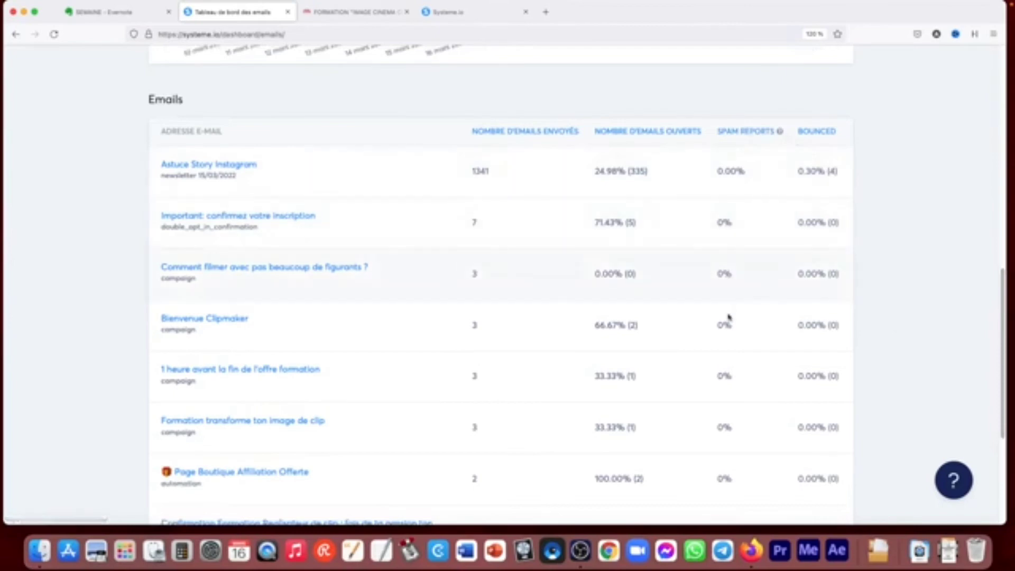
left_click_drag(1003, 287, 887, 408)
scroll(857, 205, "up", 3)
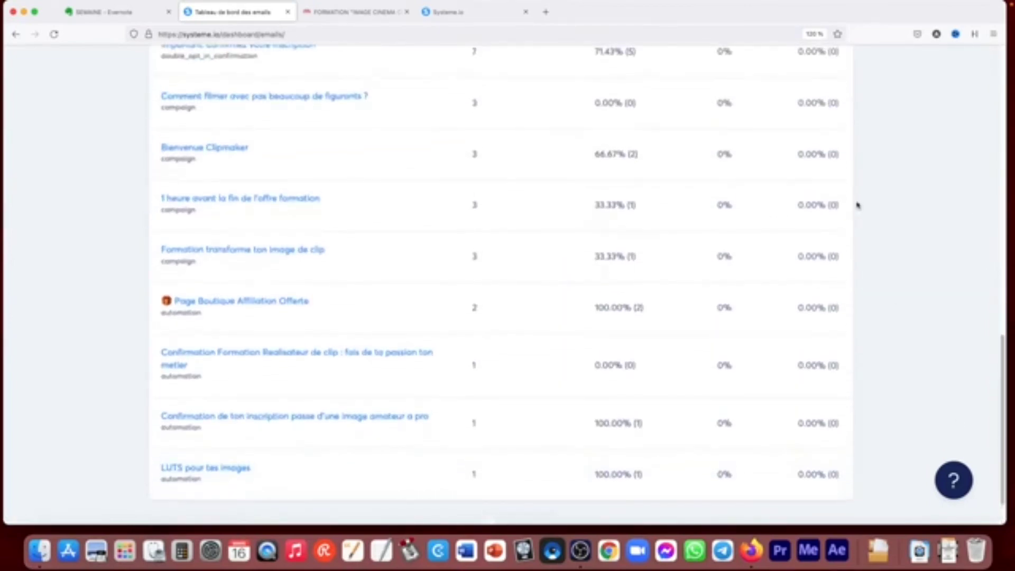
scroll(856, 205, "up", 5)
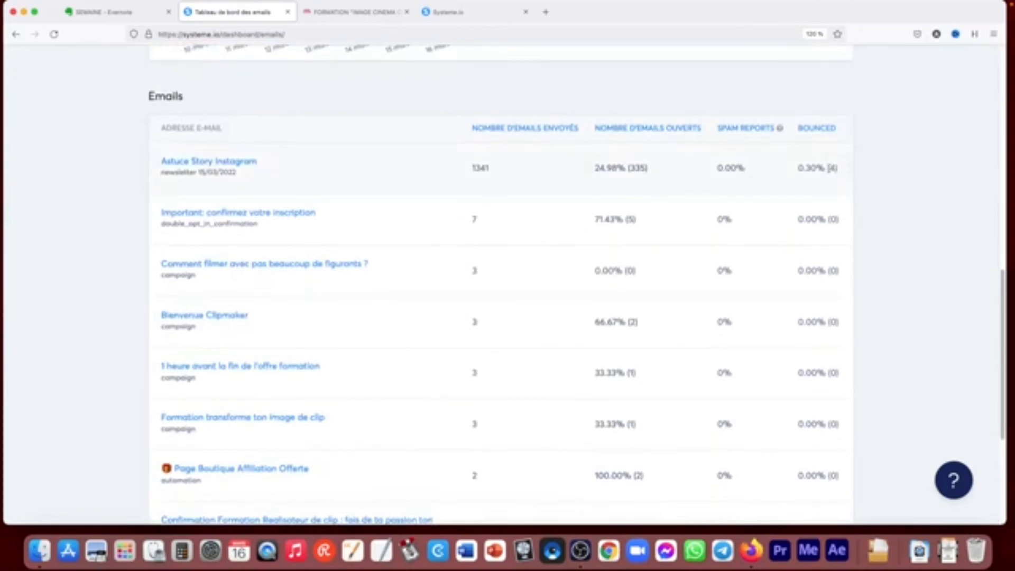
left_click_drag(1004, 337, 990, 296)
scroll(999, 226, "down", 5)
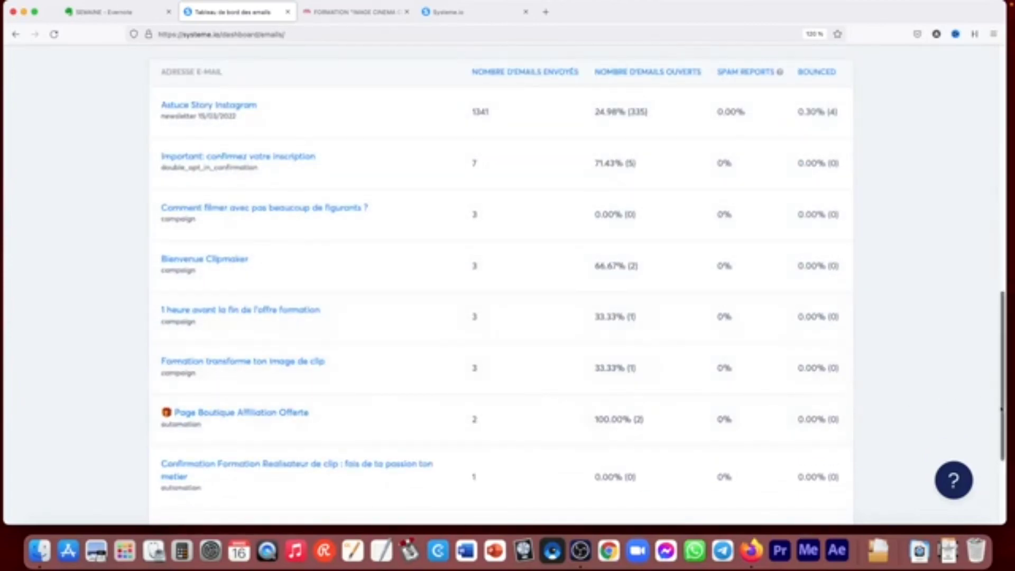
left_click_drag(997, 408, 998, 153)
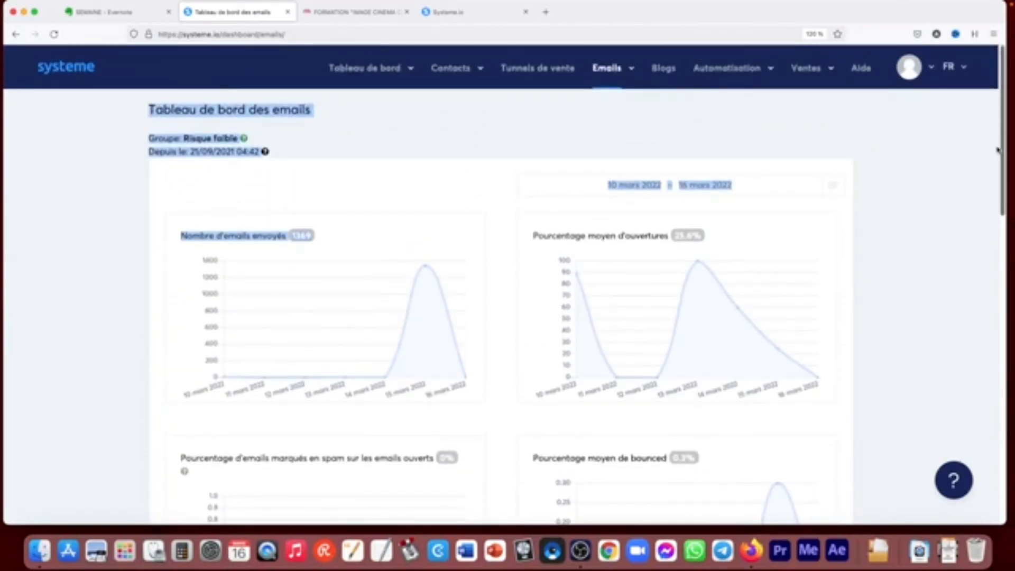
- View the blogs page and examine the automation rules with their triggers and actions
left_click(669, 70)
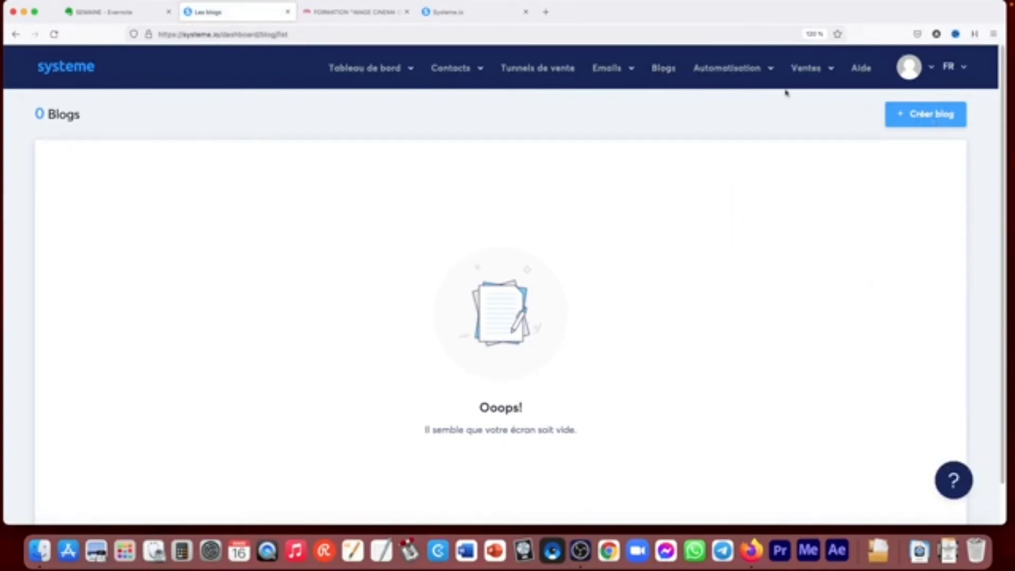
mouse_move(727, 75)
left_click(702, 97)
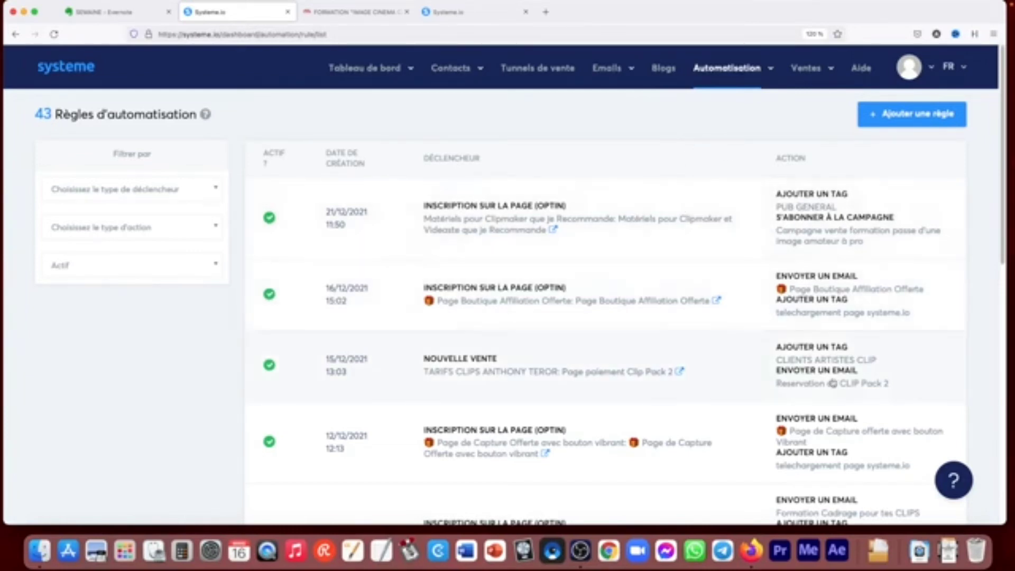
mouse_move(1002, 167)
left_mouse_down()
mouse_move(998, 242)
mouse_move(1003, 179)
left_mouse_up()
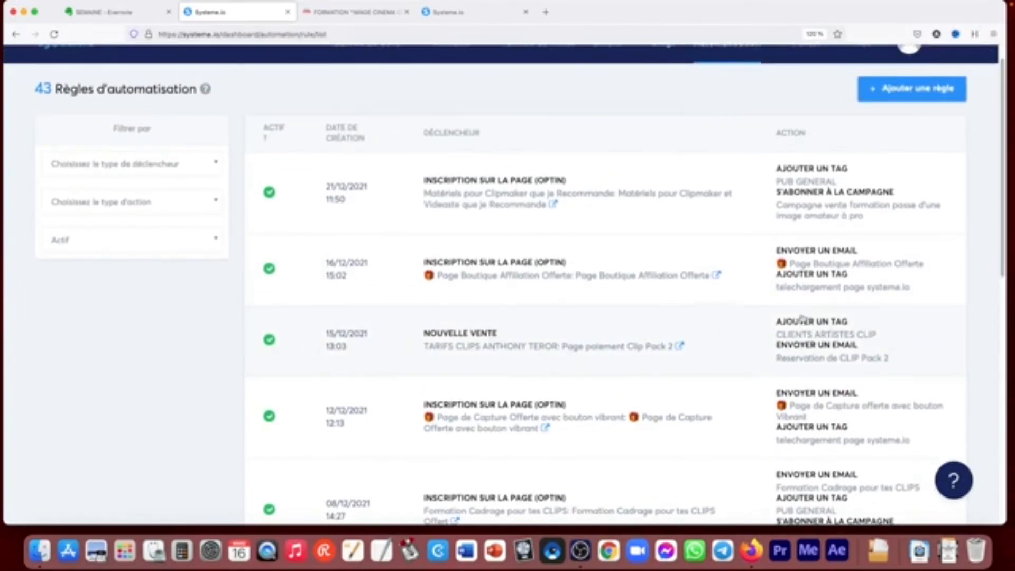
left_click_drag(1004, 212, 1006, 173)
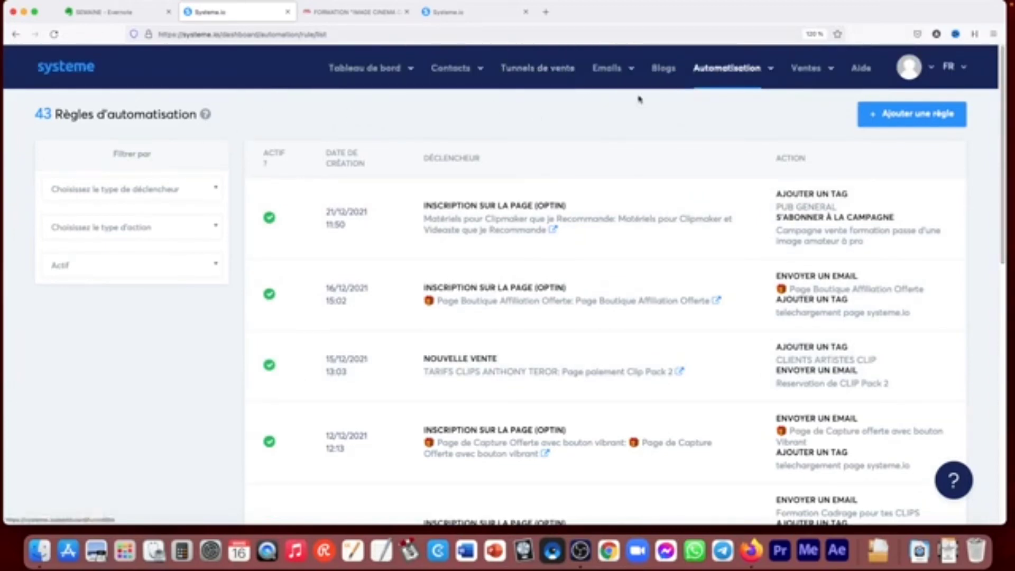
- Open the workflow editor's list and view the actions available for the "test" workflow
mouse_move(729, 79)
left_click(716, 112)
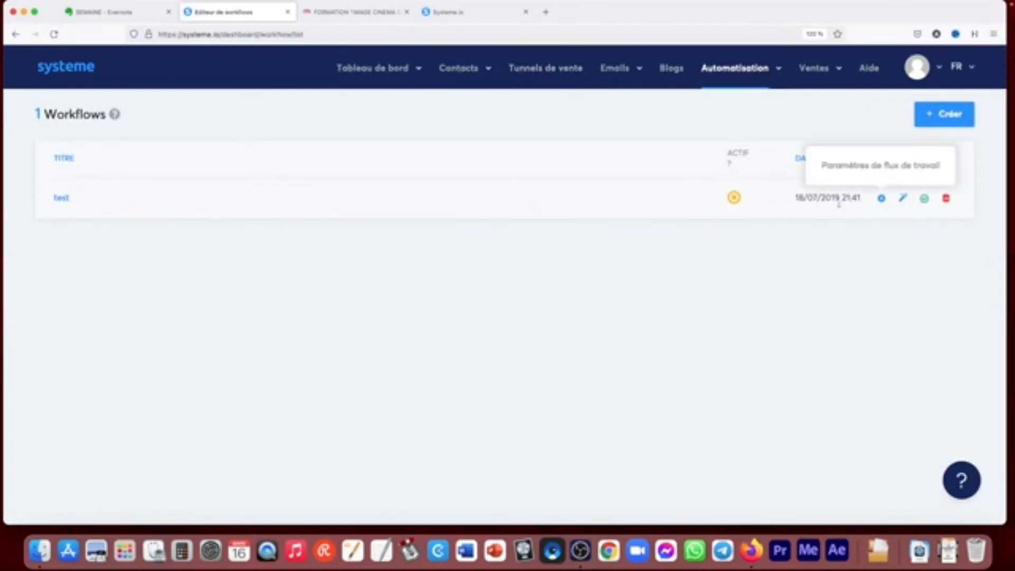
mouse_move(115, 117)
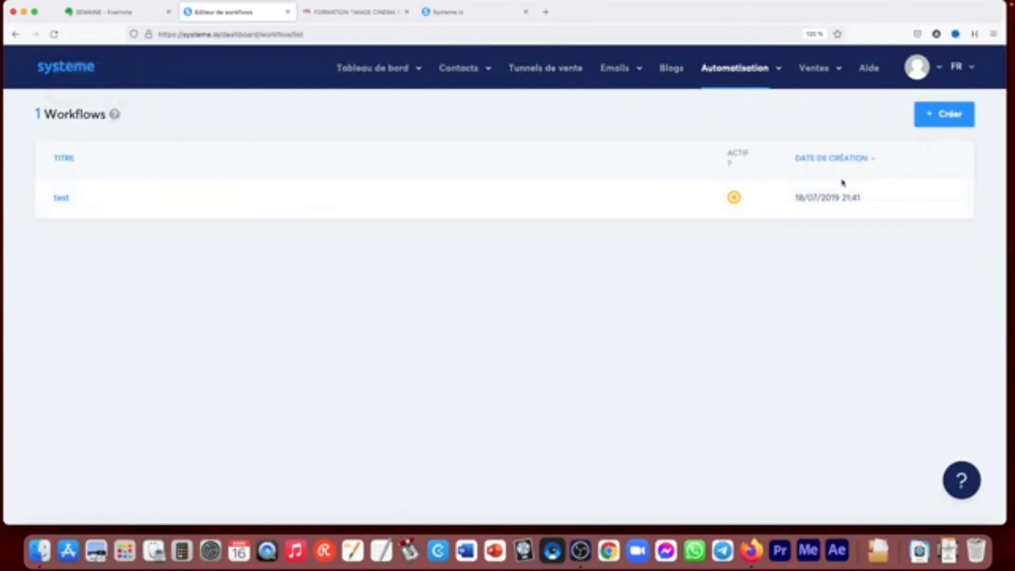
mouse_move(924, 201)
mouse_move(738, 68)
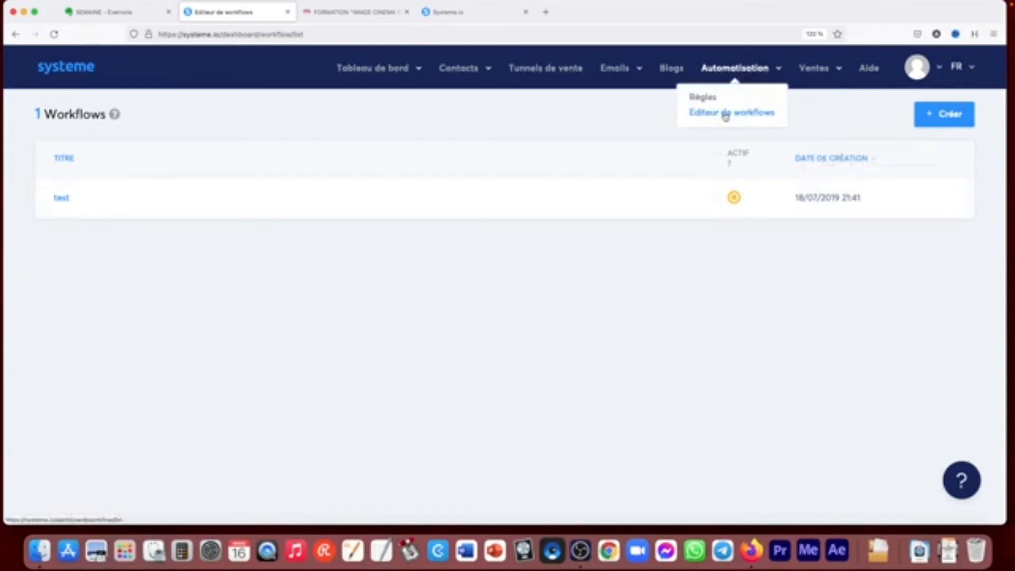
- Delete the LED product from the sales products list
mouse_move(819, 69)
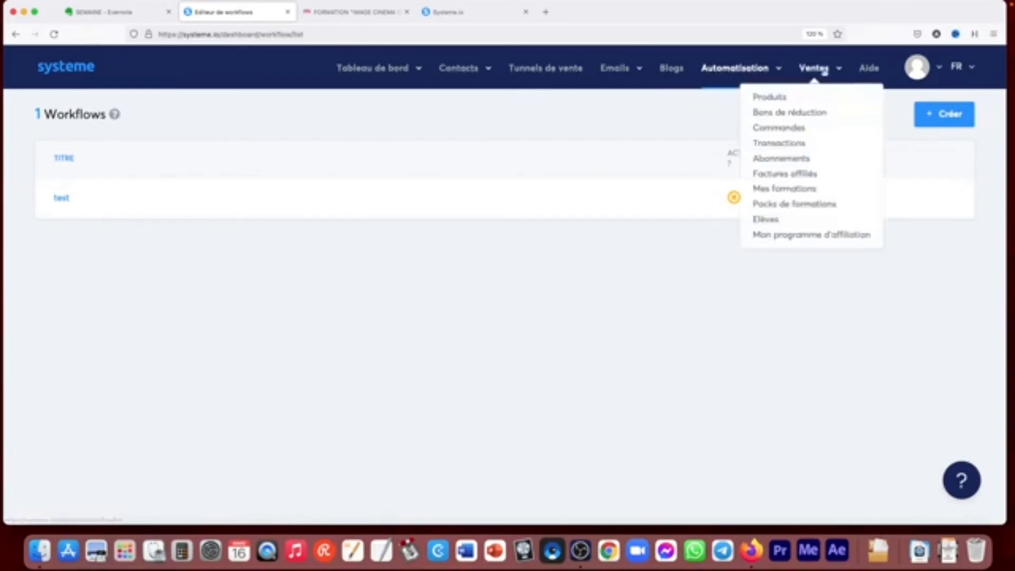
left_click(771, 98)
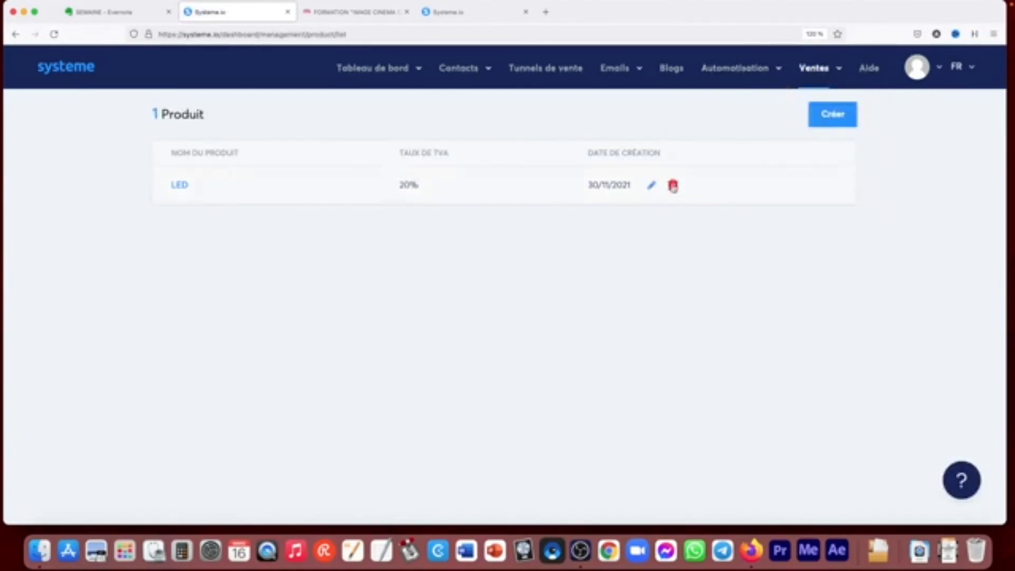
left_click(673, 185)
left_click(476, 353)
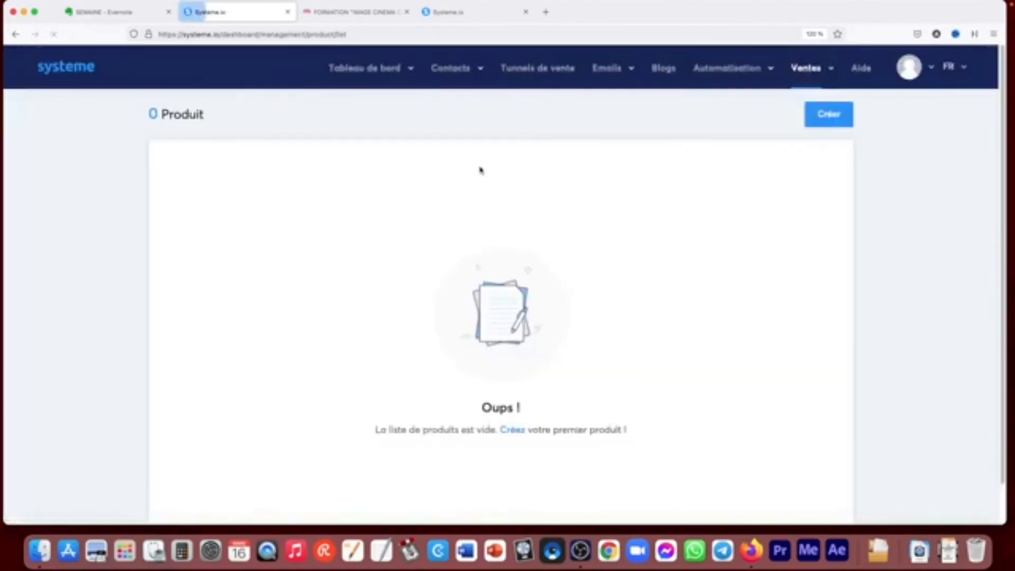
- View the sales section's discount coupons page and its orders page
left_click(839, 69)
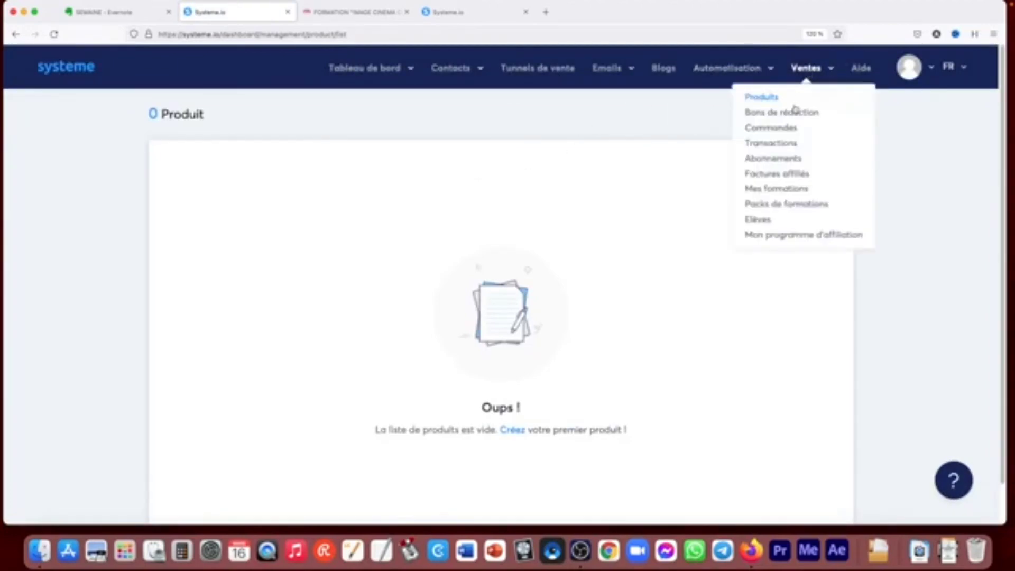
left_click(791, 113)
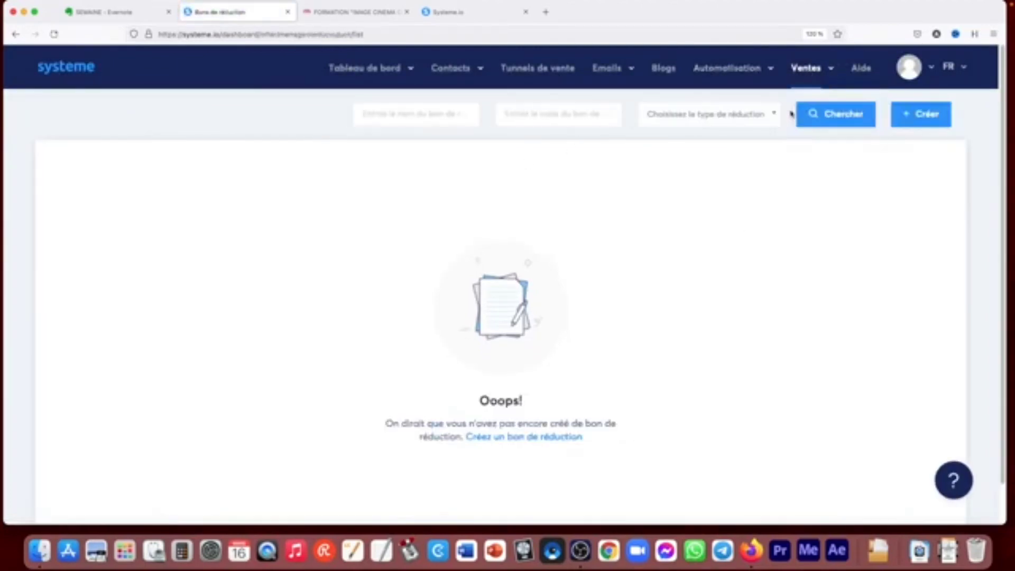
left_click(823, 69)
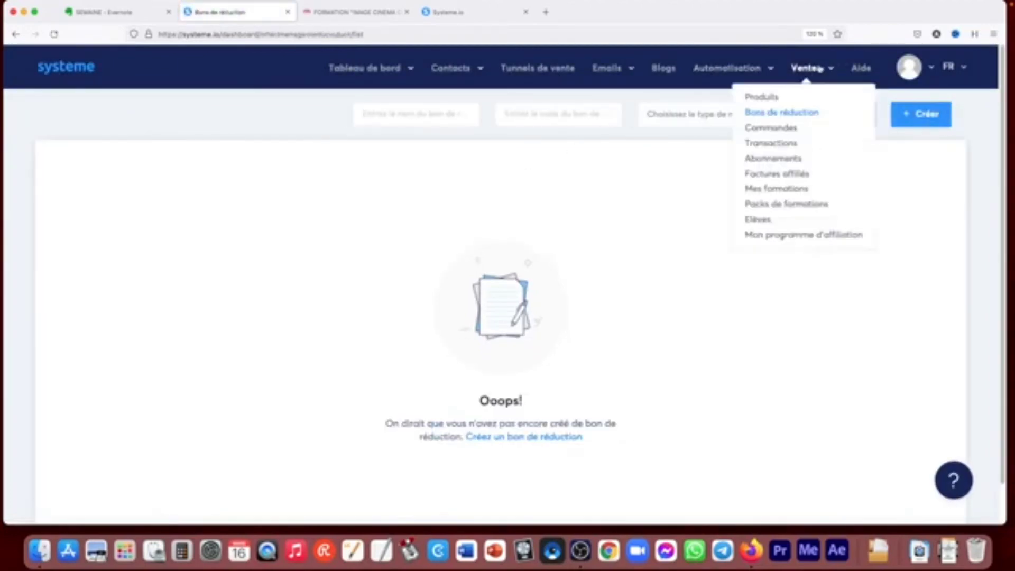
left_click(775, 130)
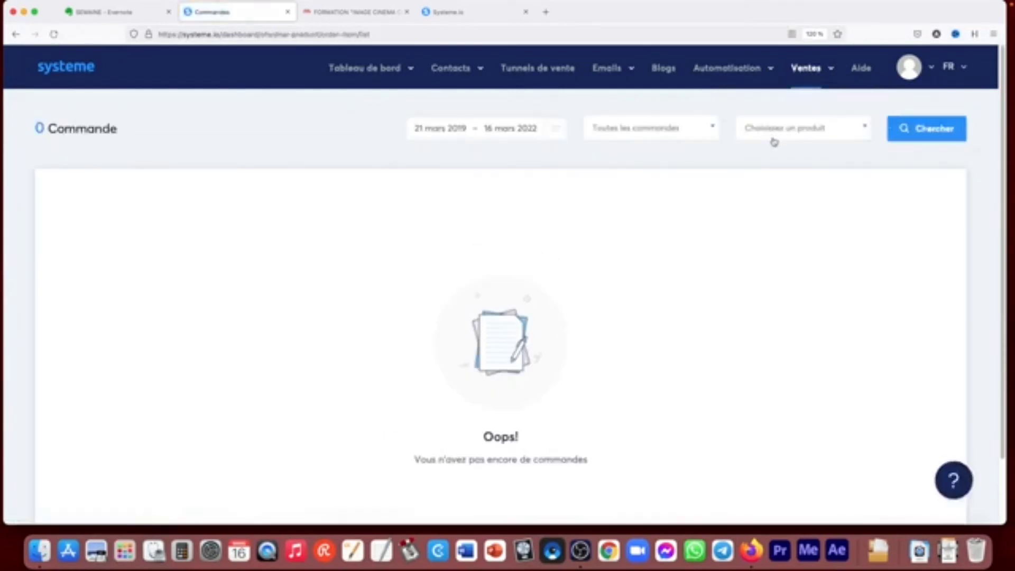
- Open the sales transactions and examine the list of invoices with their refund, download and send options
left_click(815, 69)
left_click(780, 144)
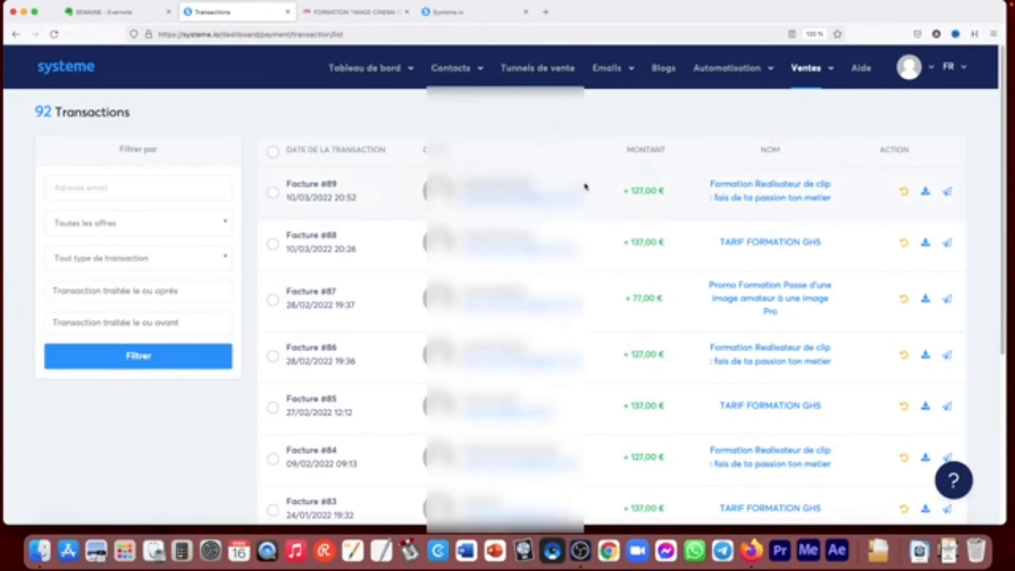
scroll(1003, 135, "down", 1)
scroll(1003, 135, "up", 1)
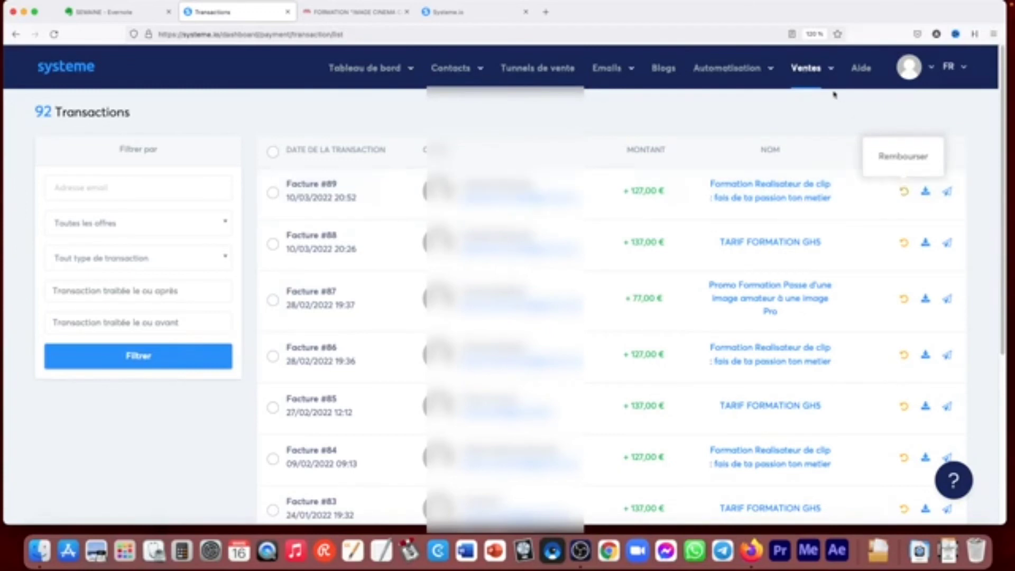
- Open the subscriptions and examine their payment methods, dates, statuses and products
mouse_move(807, 69)
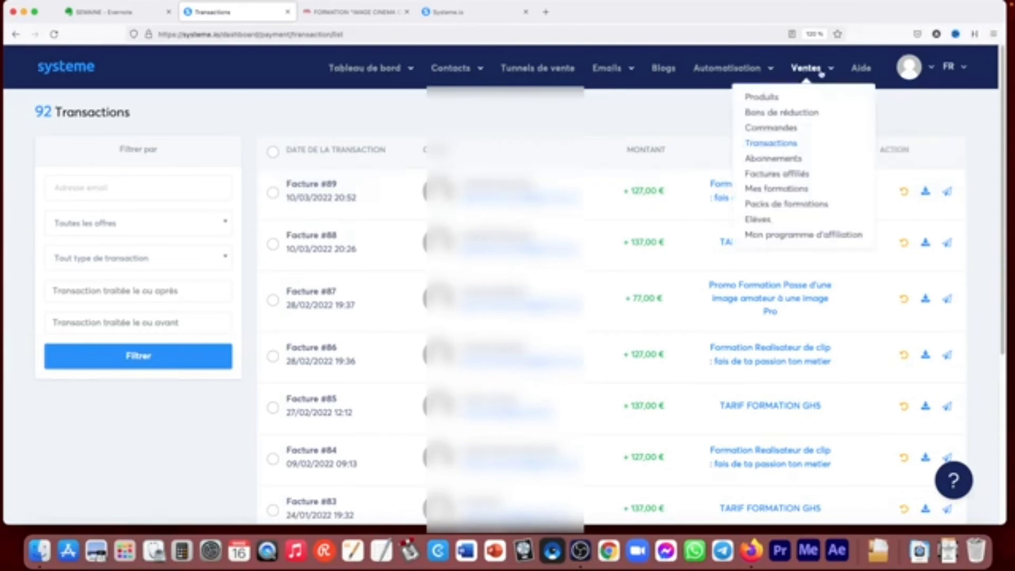
left_click(775, 159)
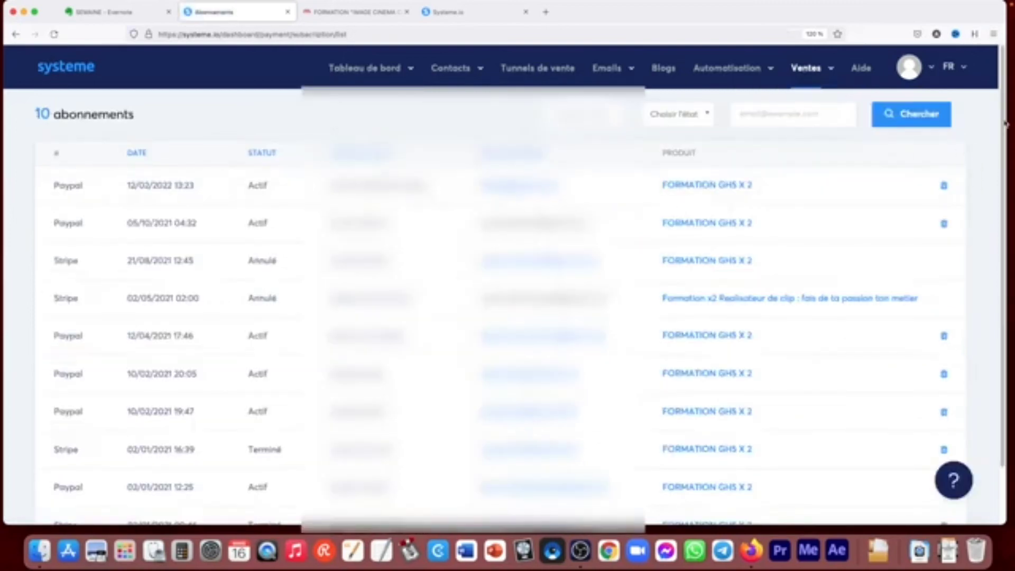
scroll(992, 144, "down", 2)
scroll(996, 142, "up", 2)
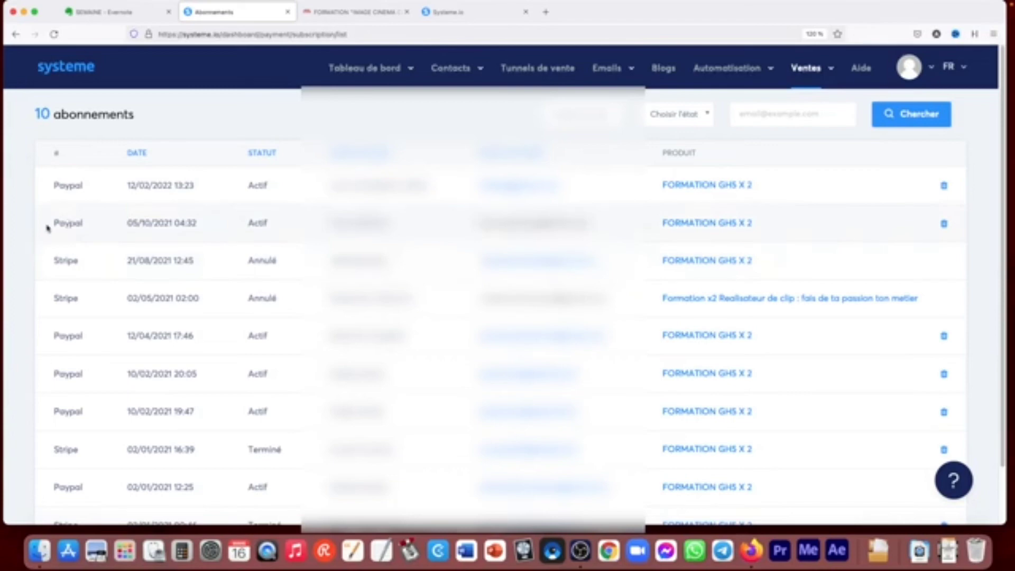
- View the sales section's affiliate invoices page and the settings of the Panasonic GH5 & GH4 course
mouse_move(831, 70)
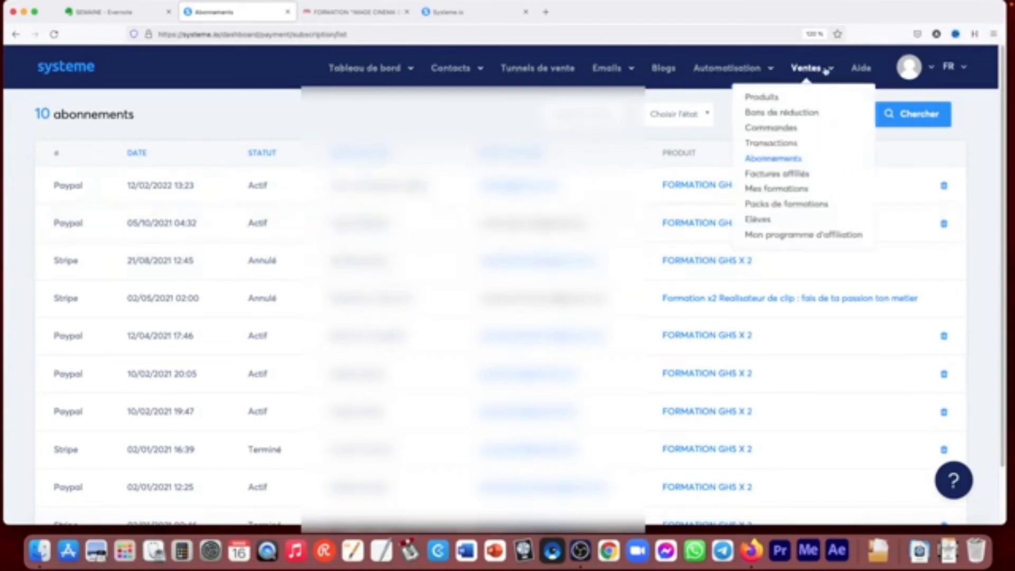
left_click(787, 175)
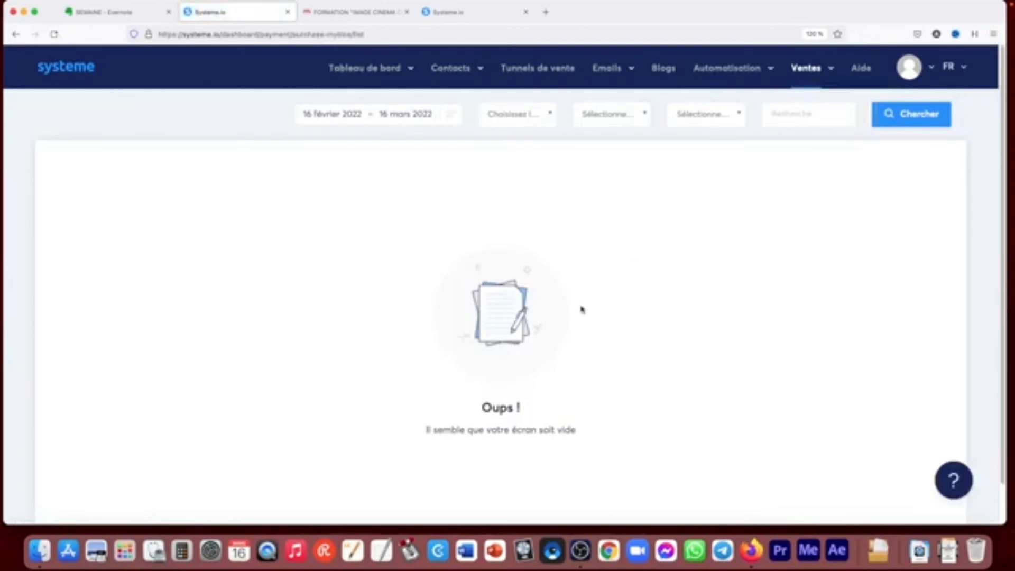
mouse_move(808, 72)
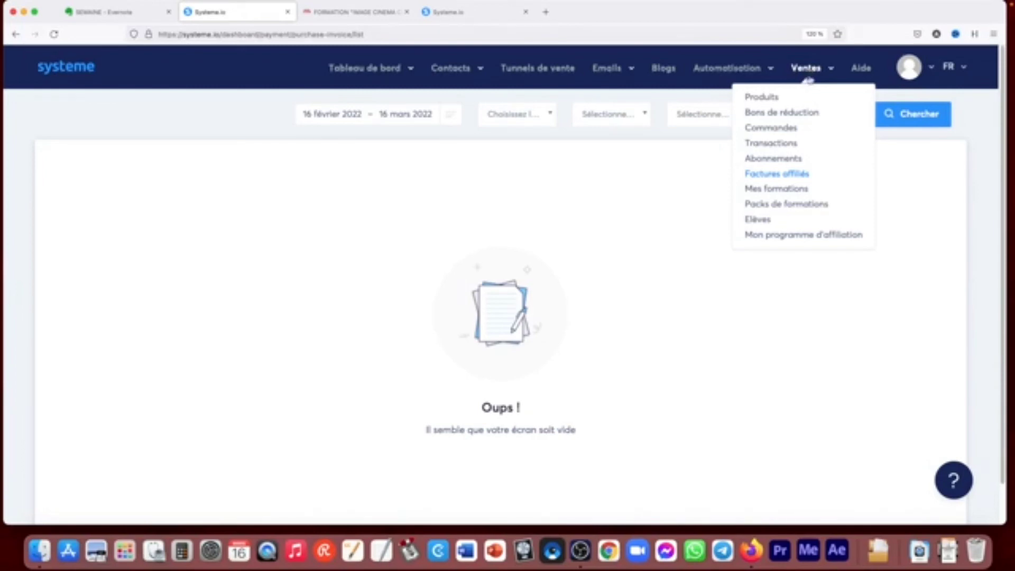
left_click(791, 191)
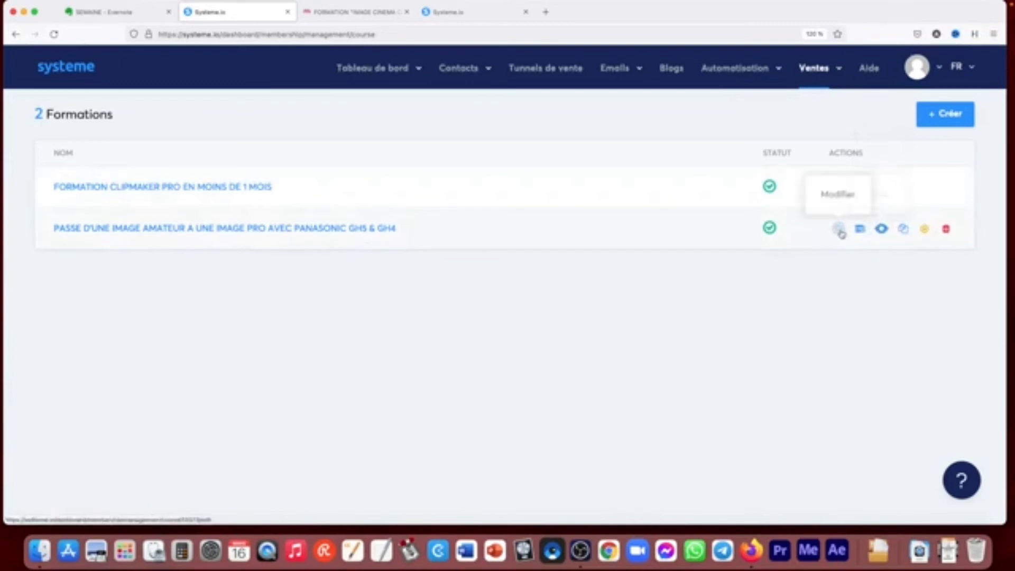
left_click(837, 228)
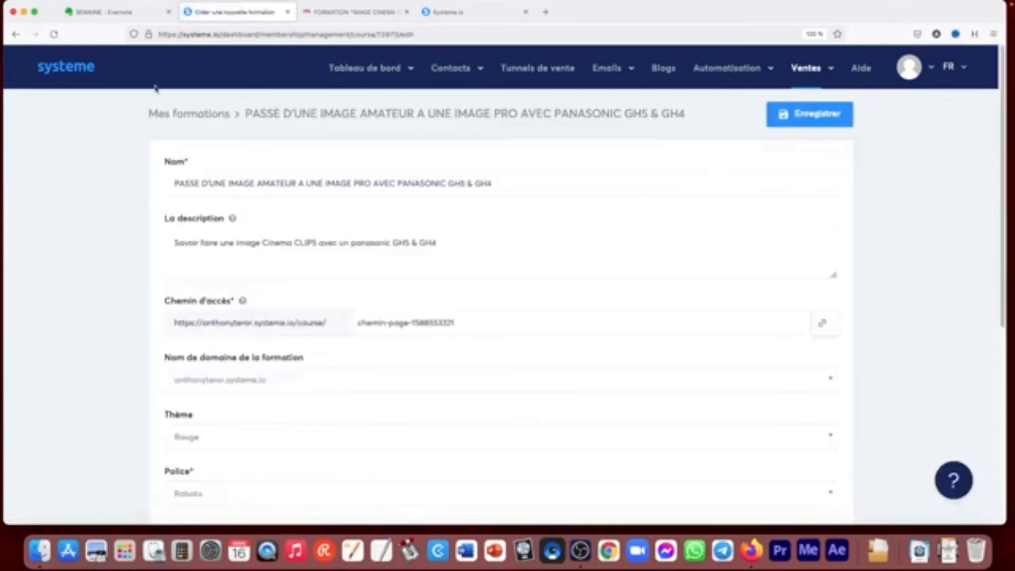
left_click(16, 33)
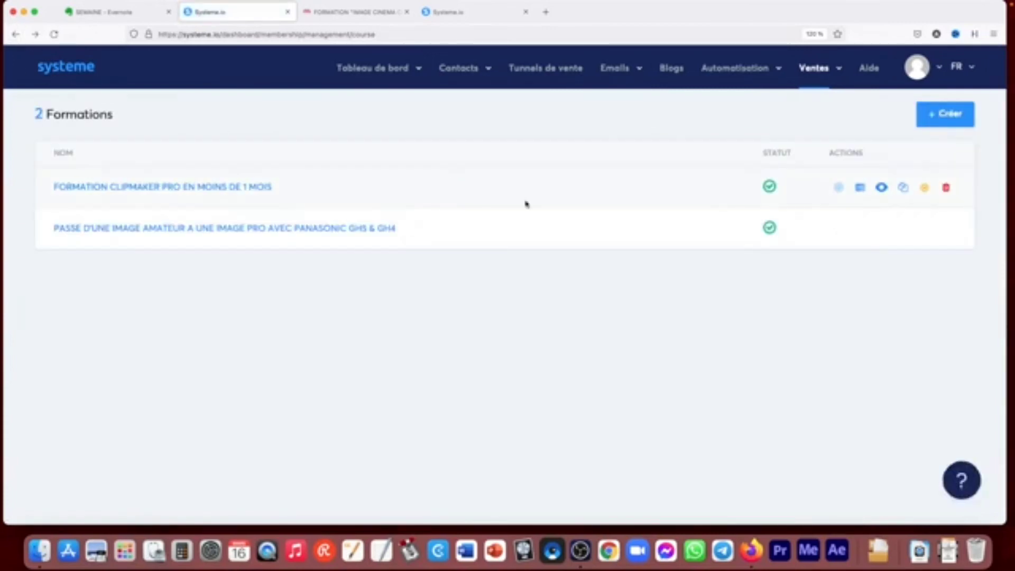
- Open the Panasonic GH5 & GH4 course's curriculum and view its INTRODUCTION lesson in the page editor
left_click(333, 227)
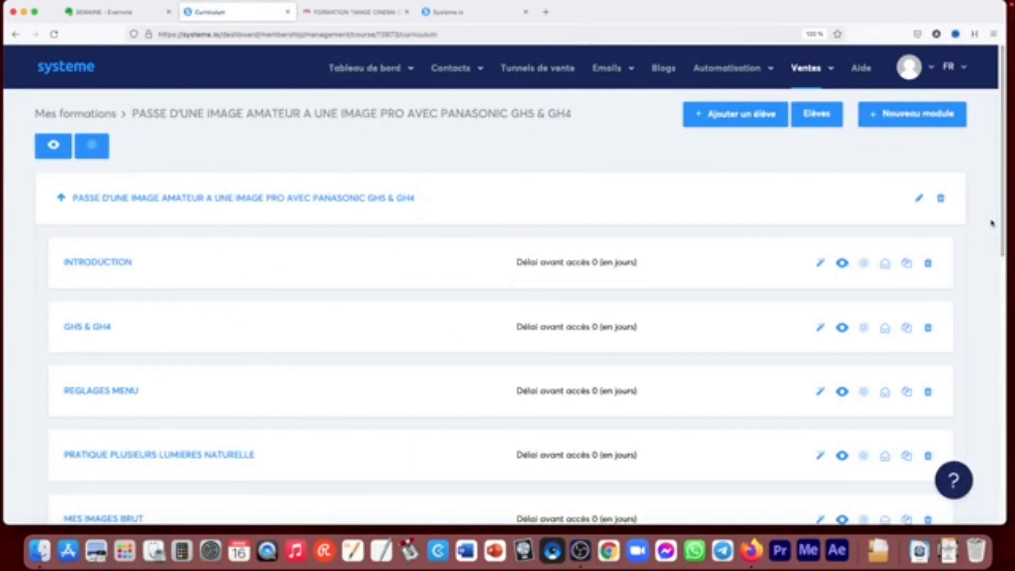
left_click(821, 263)
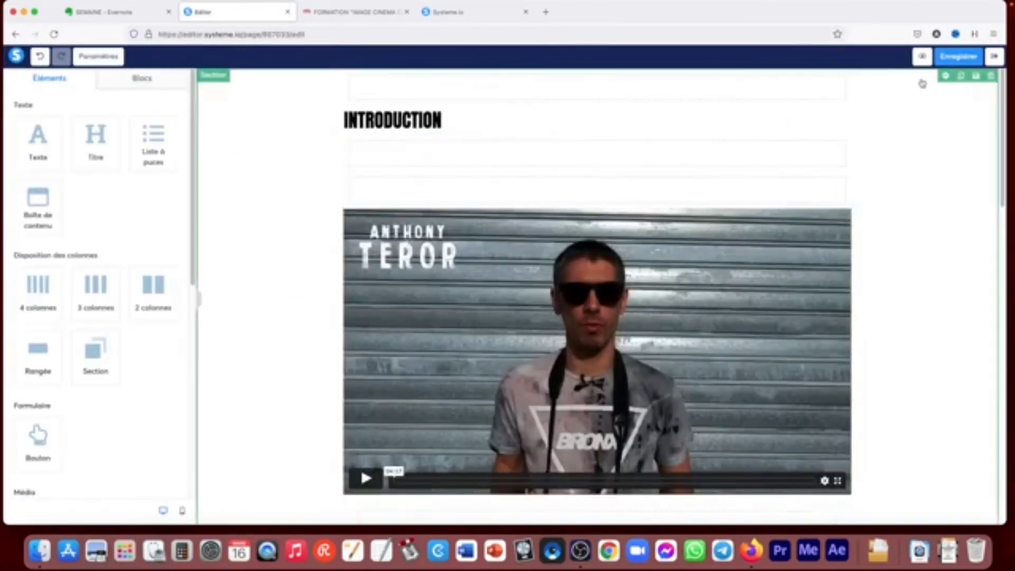
left_click(995, 56)
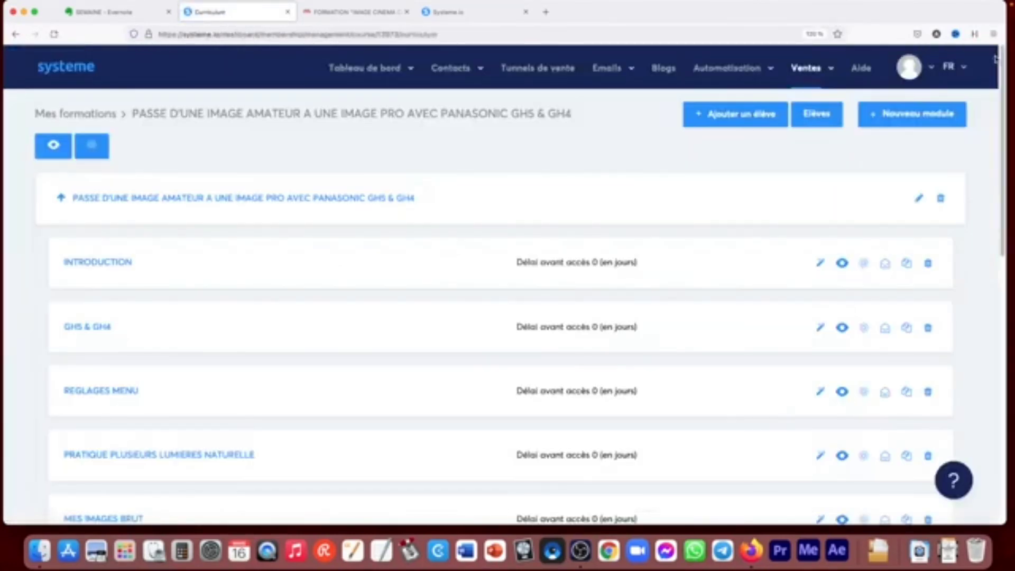
- Preview the course as a student and view its INTRODUCTION and GH5 & GH4 lessons
left_click(53, 146)
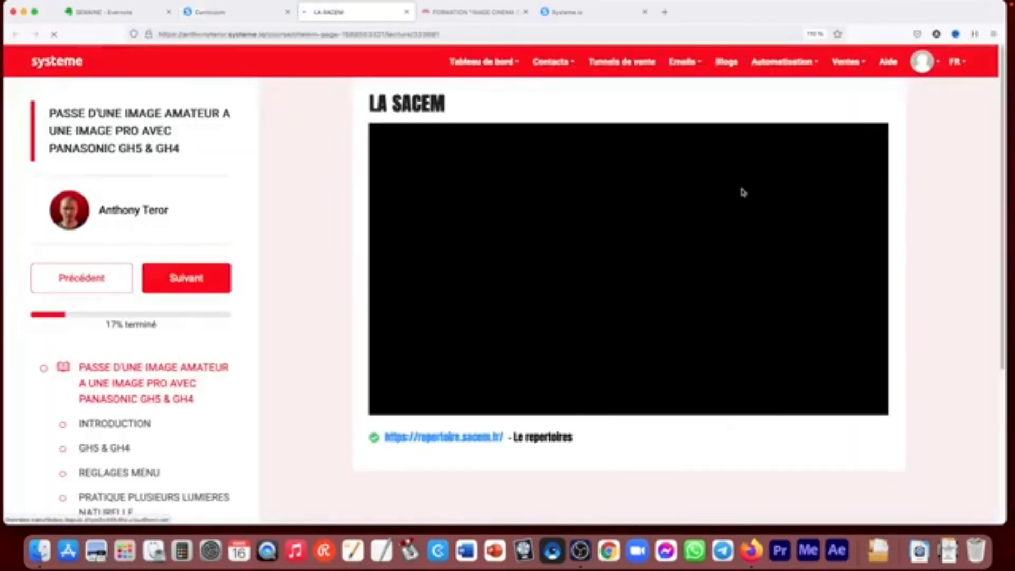
left_click(106, 424)
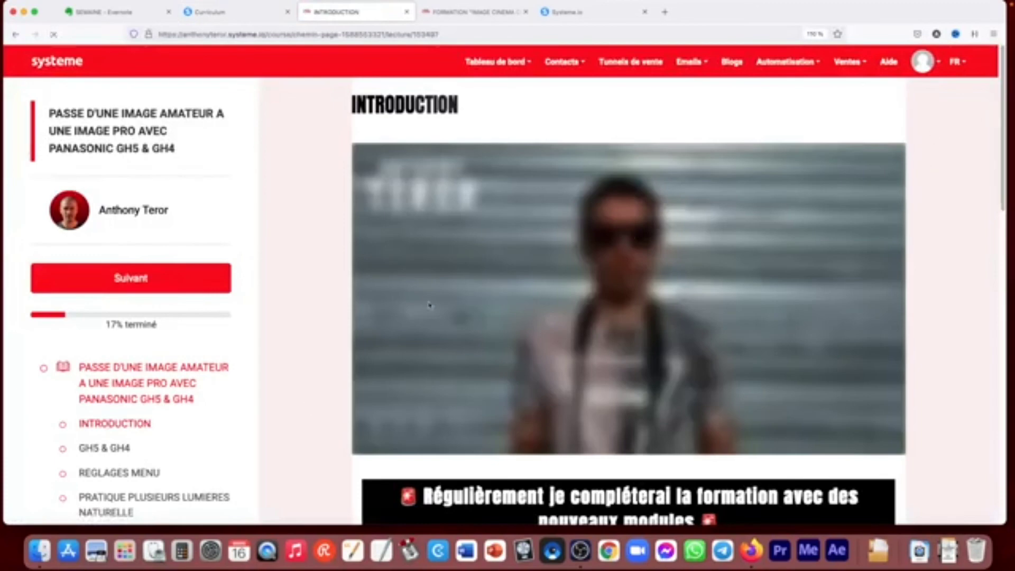
scroll(182, 416, "down", 1)
left_click(122, 427)
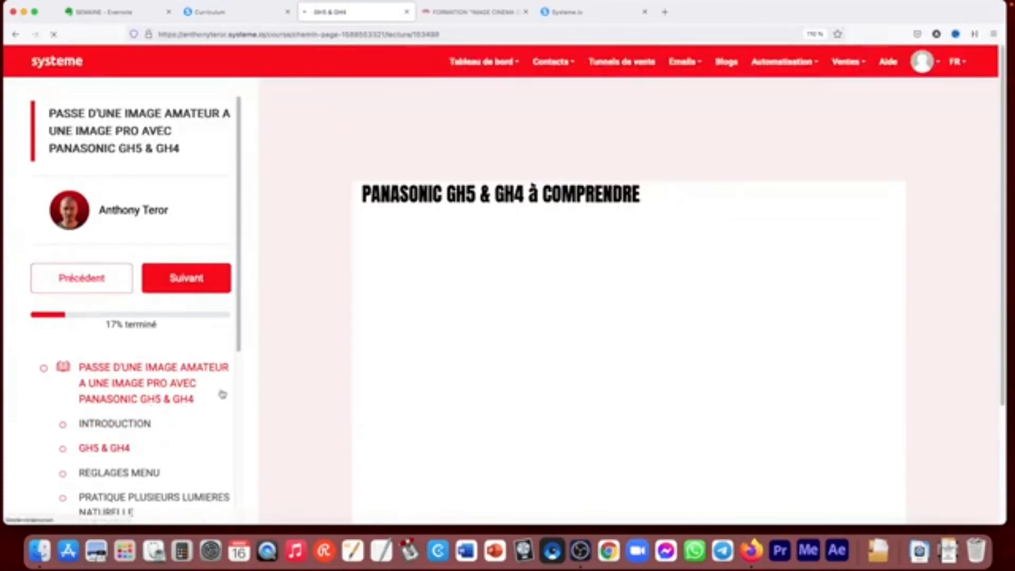
scroll(314, 332, "down", 2)
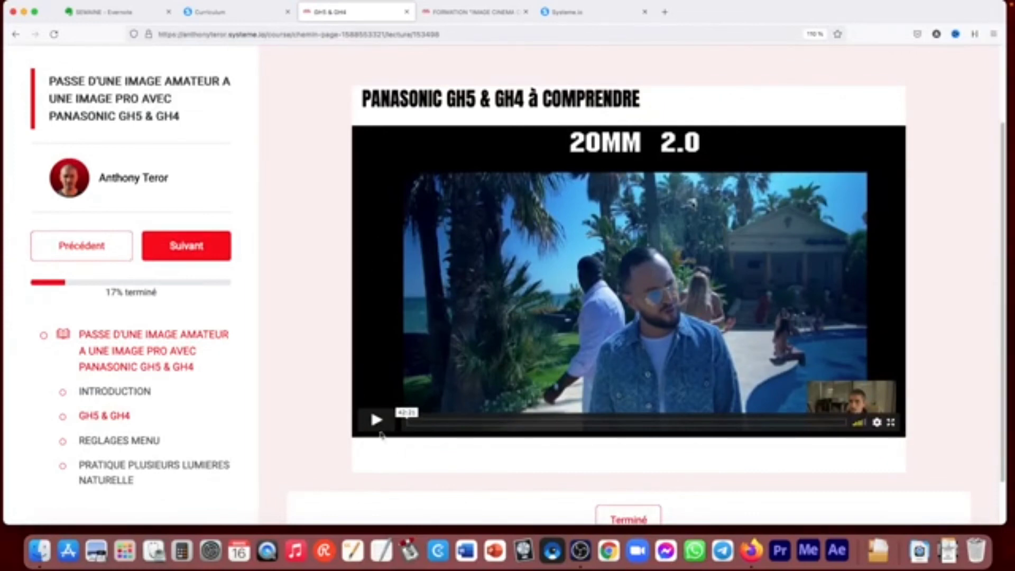
- View the REGLAGES MENU lesson and the full lesson list, and close the course preview
scroll(199, 393, "down", 1)
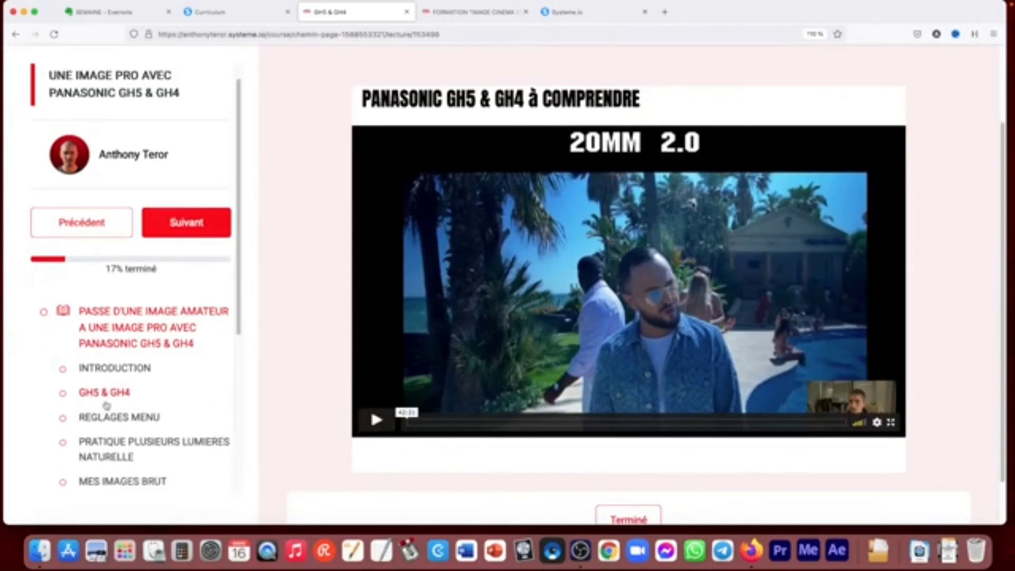
left_click(113, 418)
scroll(132, 421, "down", 4)
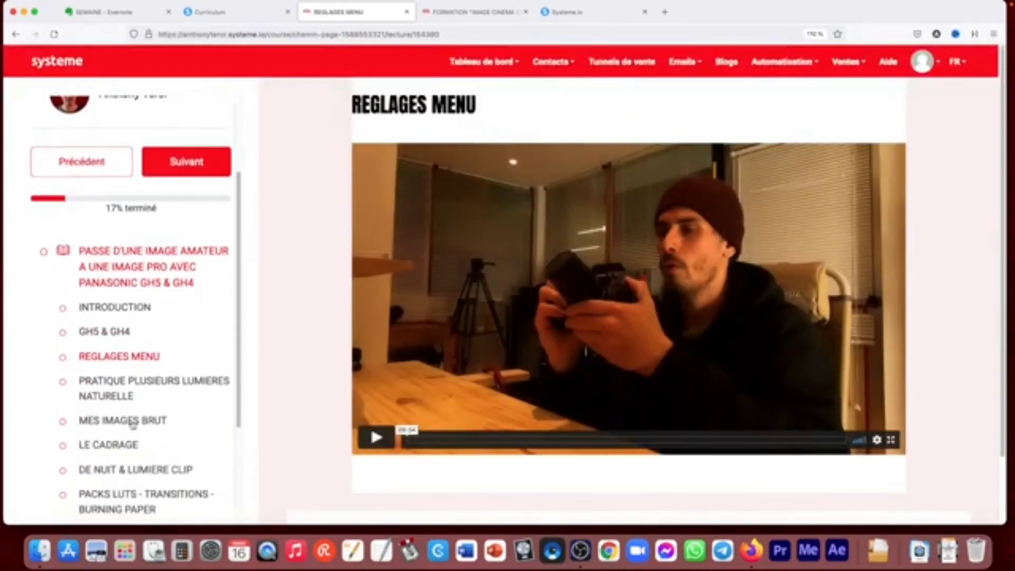
scroll(199, 195, "down", 2)
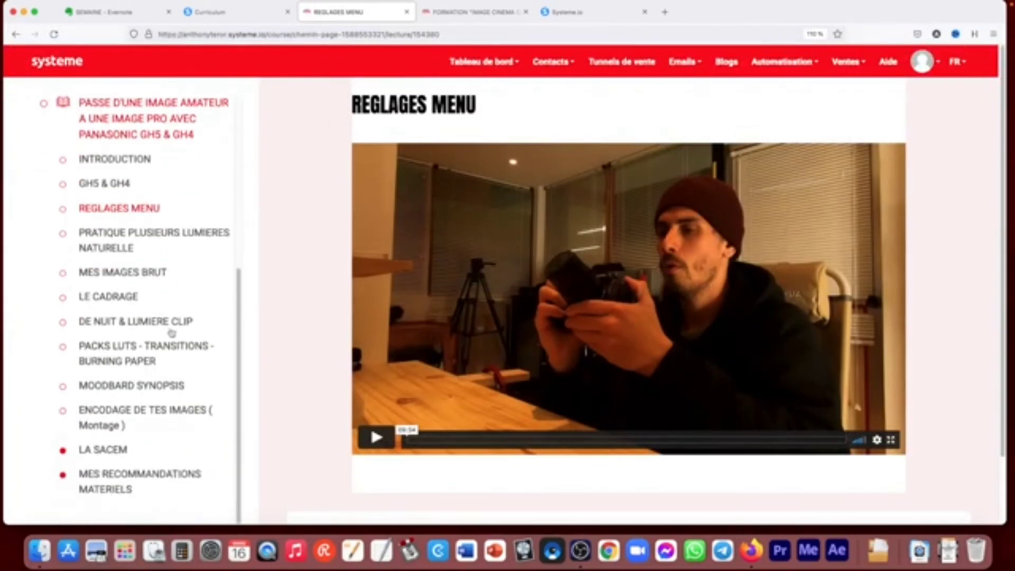
scroll(170, 212, "up", 6)
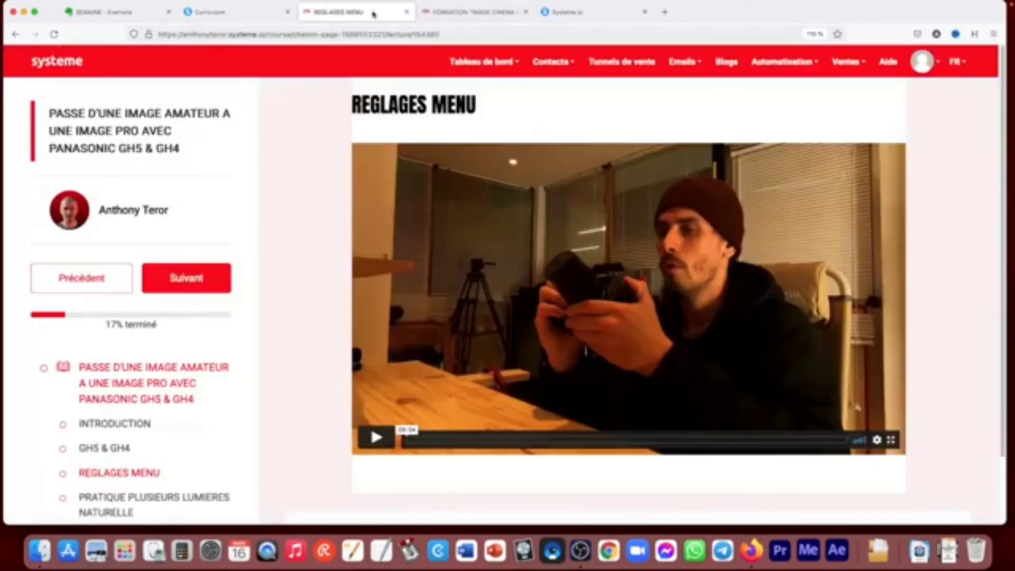
left_click(405, 13)
left_click(263, 12)
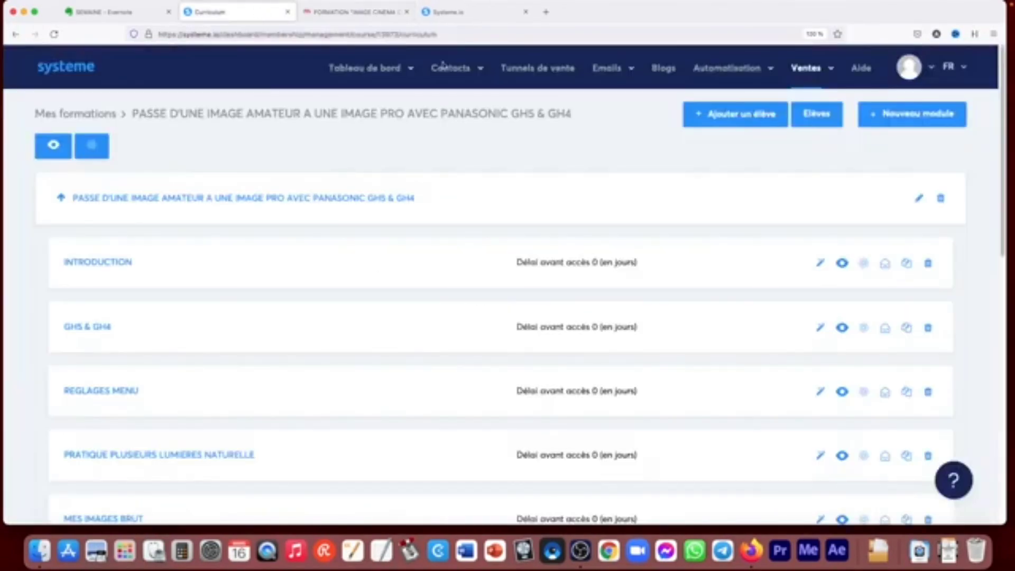
- View the list of courses and the course packs page of the sales section
mouse_move(811, 68)
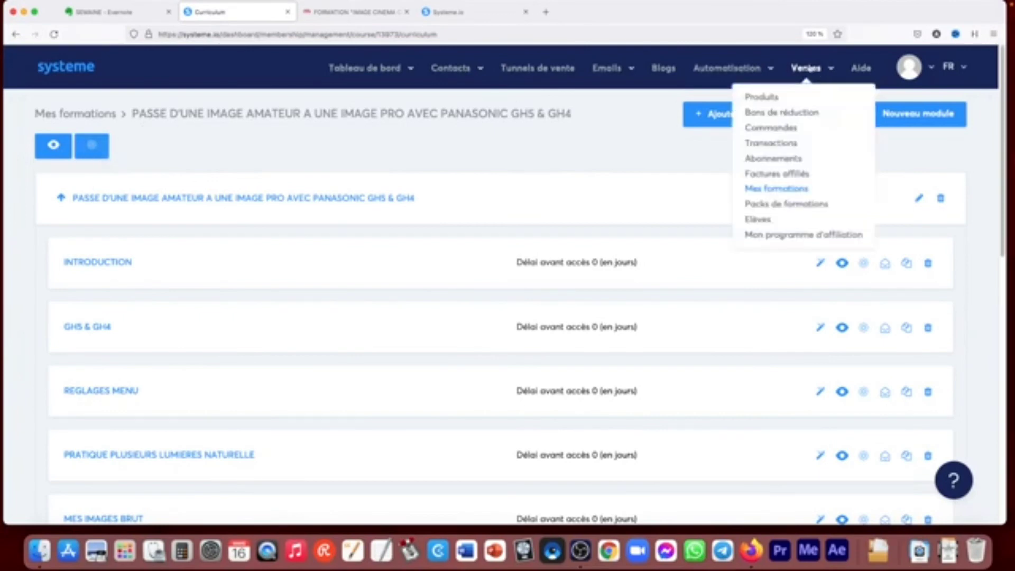
left_click(774, 189)
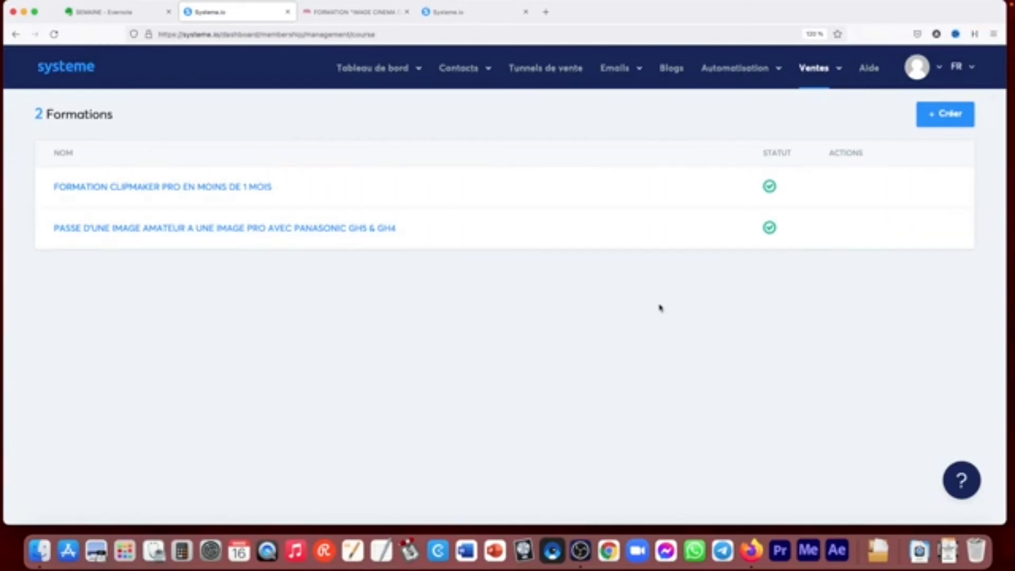
mouse_move(836, 66)
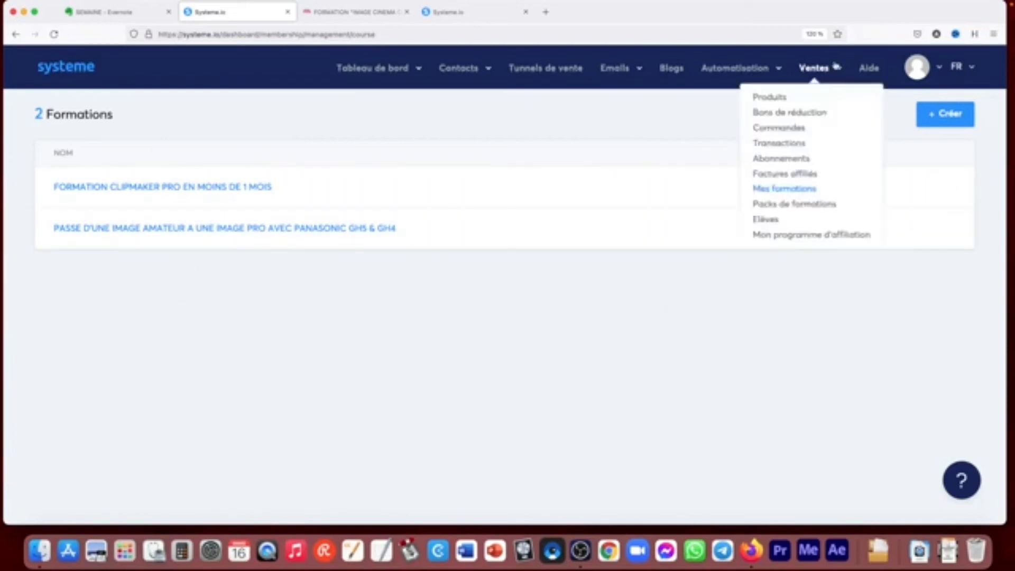
left_click(797, 203)
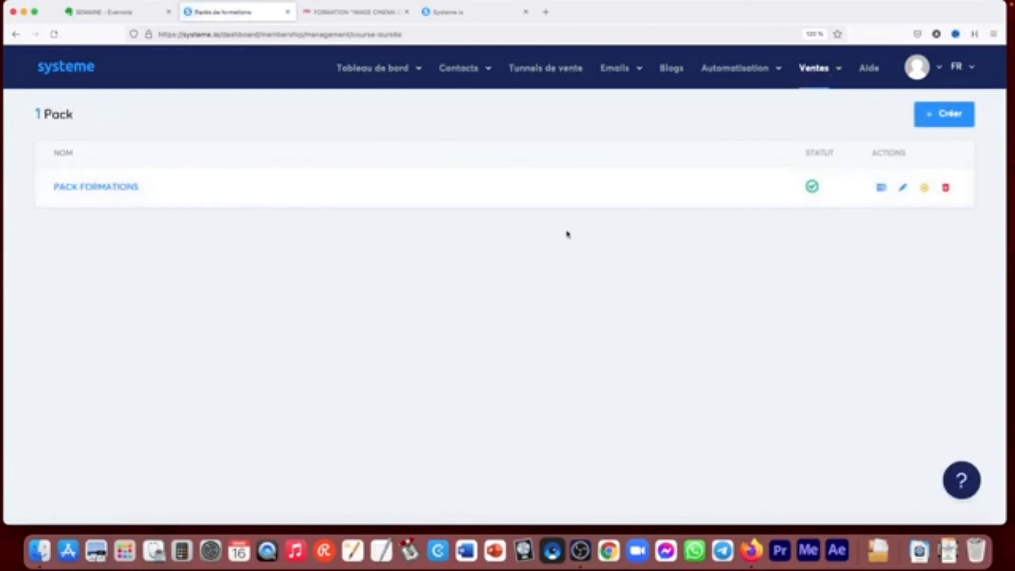
- Open the students list and examine the students' course progress and last engagement dates
mouse_move(826, 73)
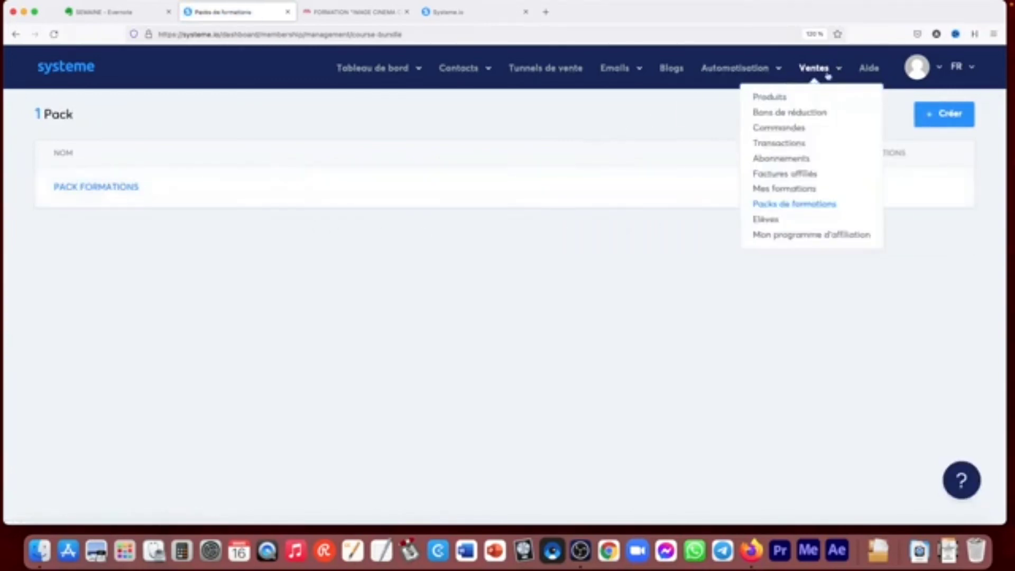
left_click(770, 220)
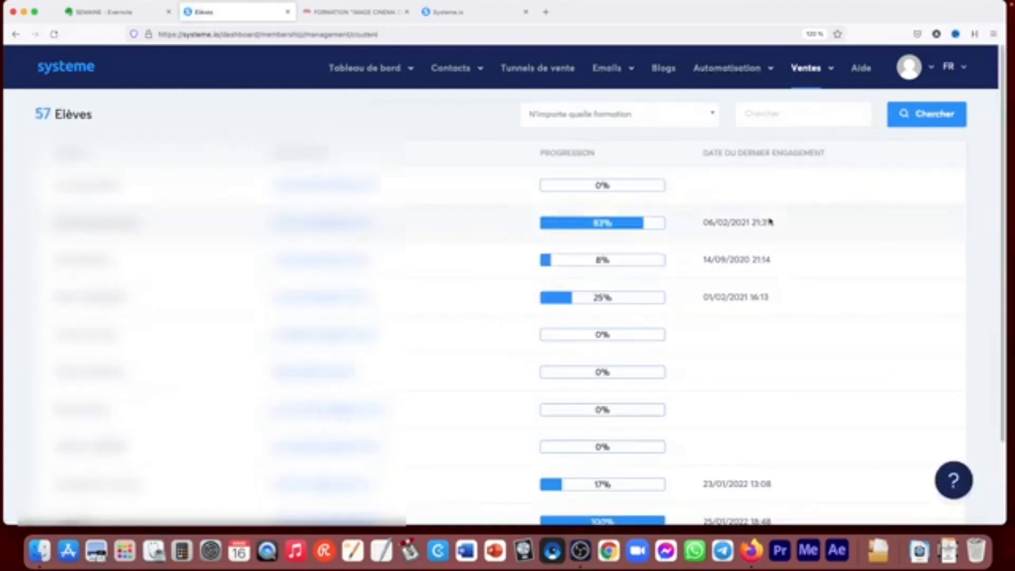
scroll(1003, 175, "down", 1)
scroll(1003, 175, "down", 3)
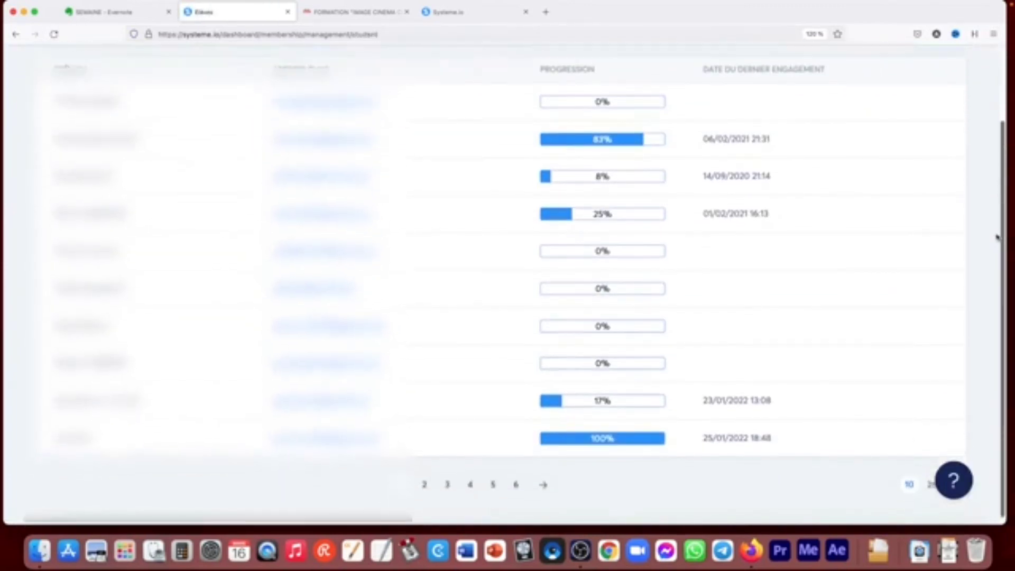
scroll(1001, 190, "up", 3)
scroll(999, 203, "down", 2)
scroll(996, 209, "up", 1)
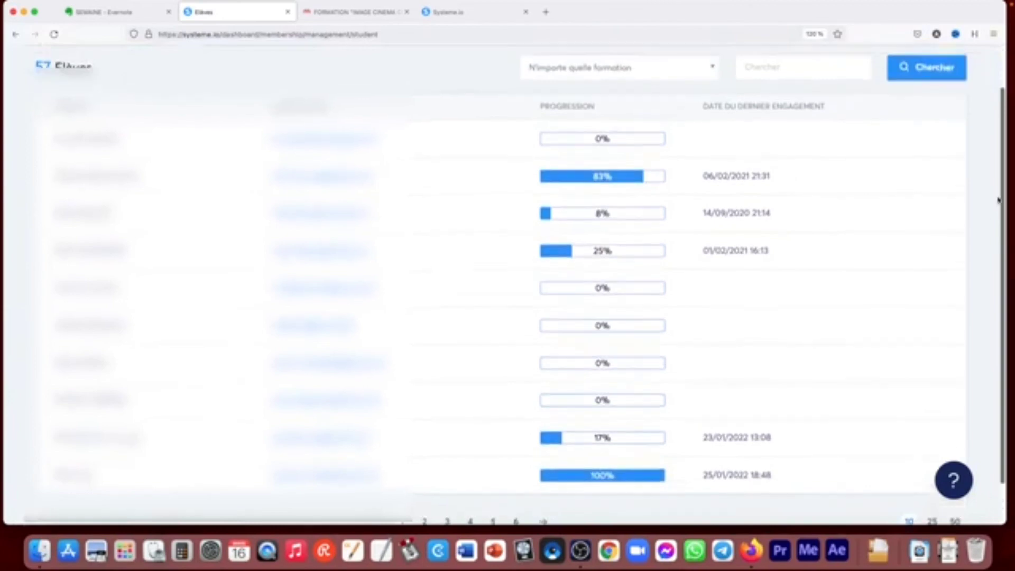
- Examine the students list's course filter and search field
left_click(594, 72)
left_click(778, 66)
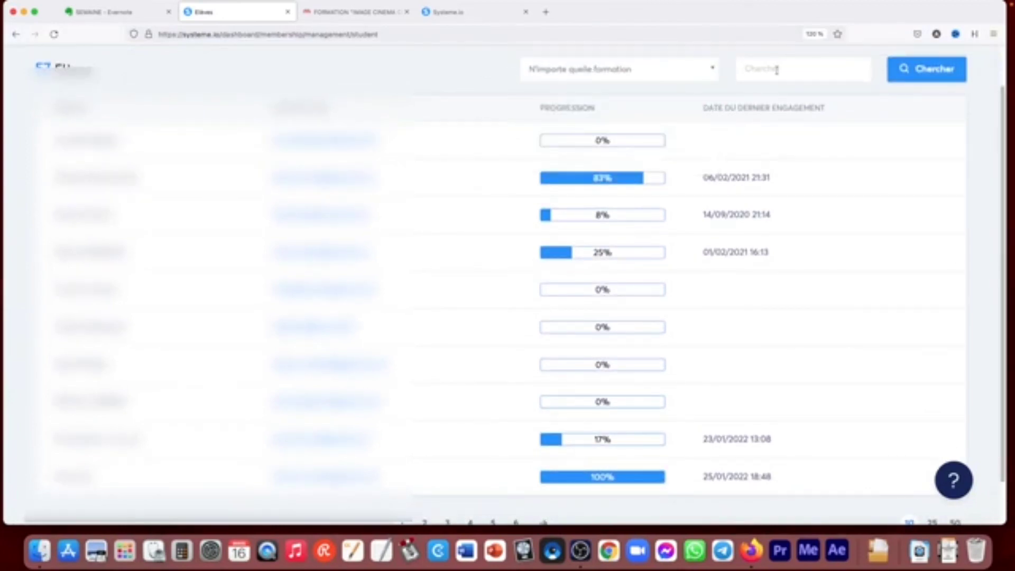
left_click(776, 70)
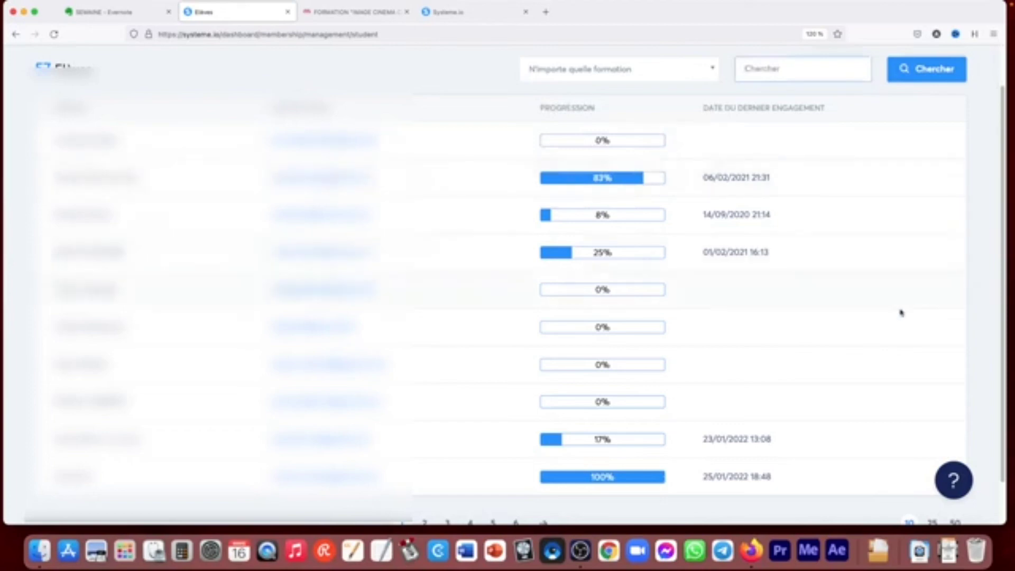
scroll(988, 351, "down", 1)
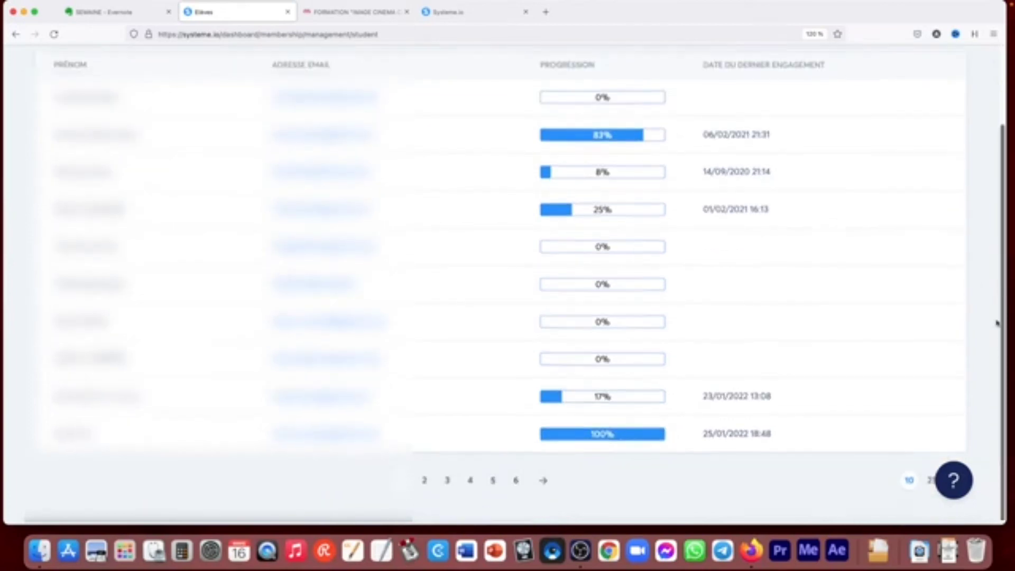
scroll(998, 322, "up", 3)
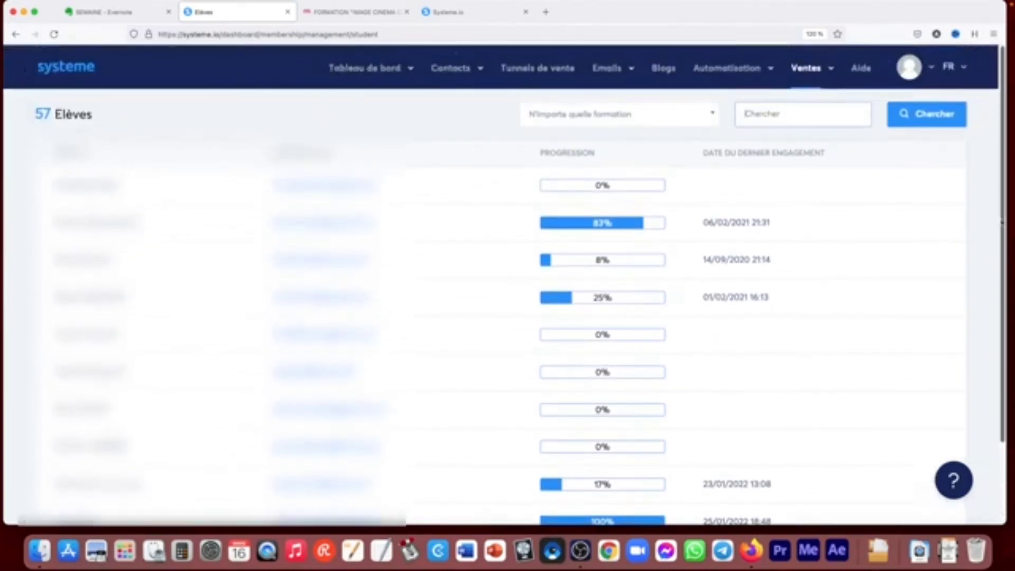
- Open the dashboard of the account's own affiliate program
left_click(817, 67)
left_click(794, 237)
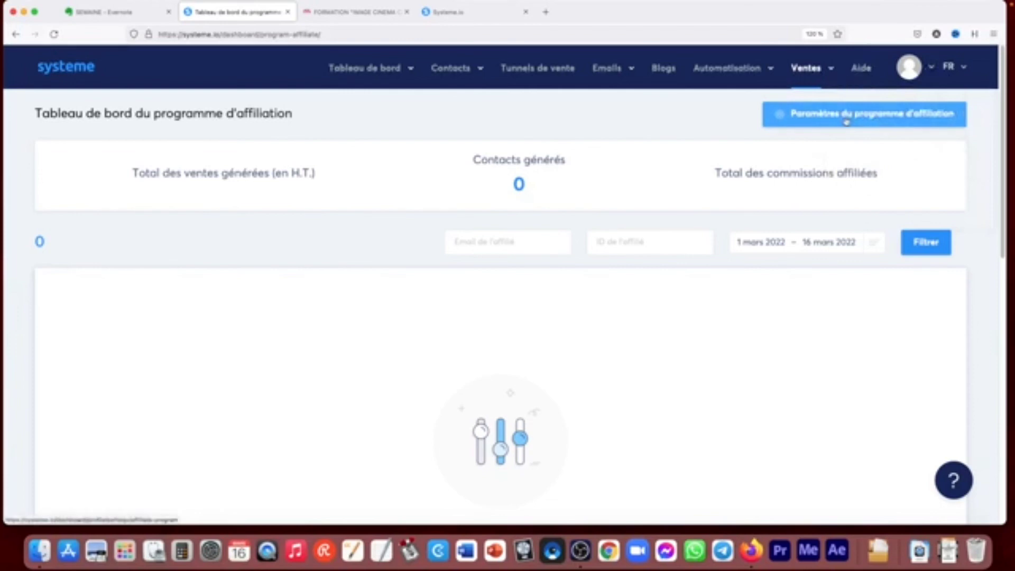
- Open the French help pages and search them for "affiliation"
left_click(861, 68)
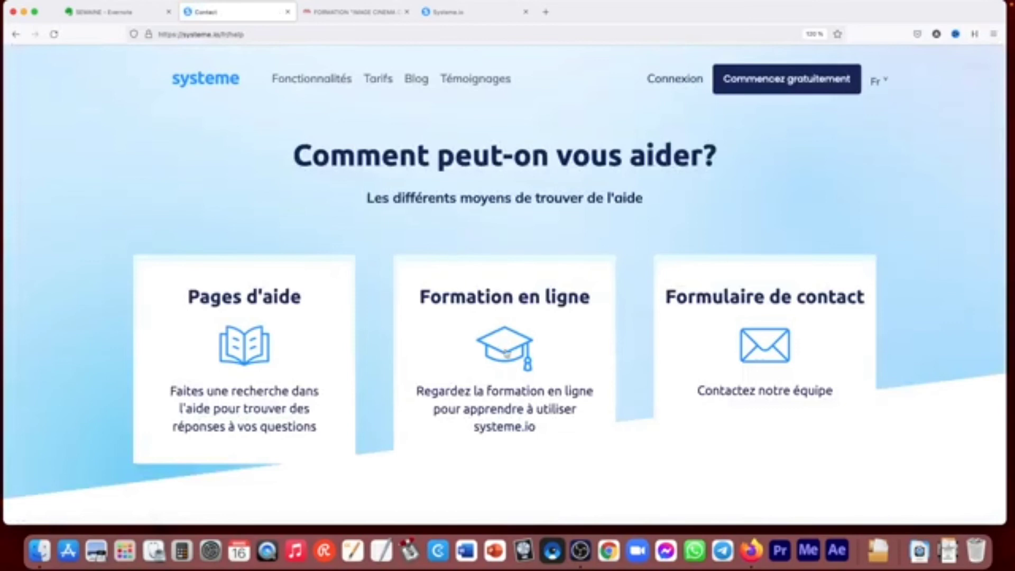
left_click(242, 399)
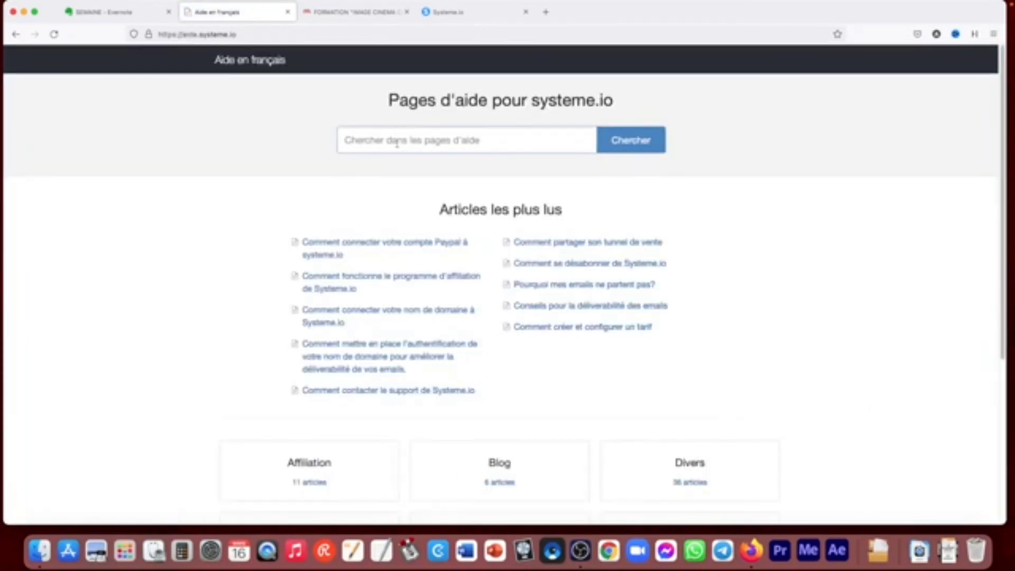
type("affiliation")
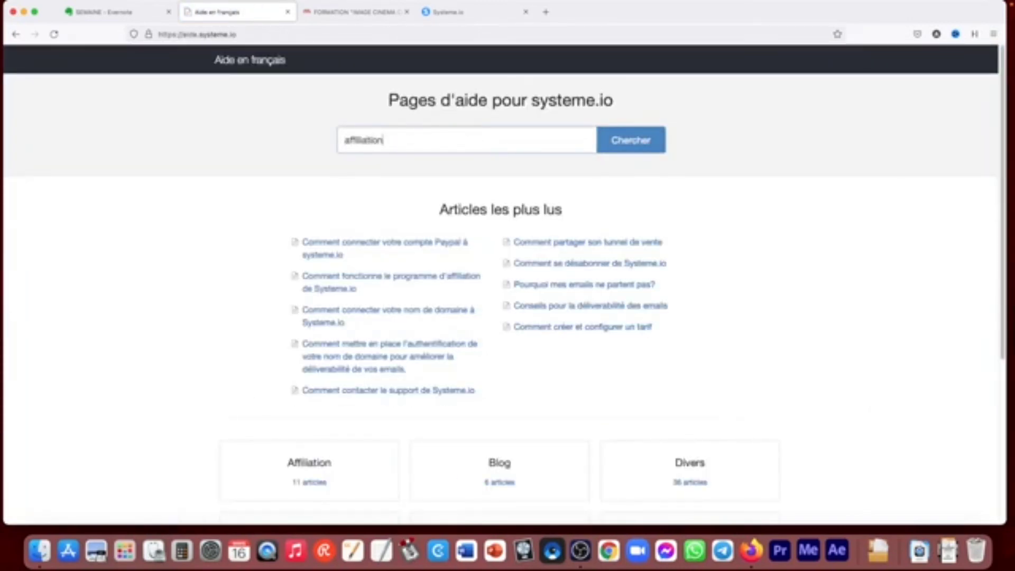
key("Return")
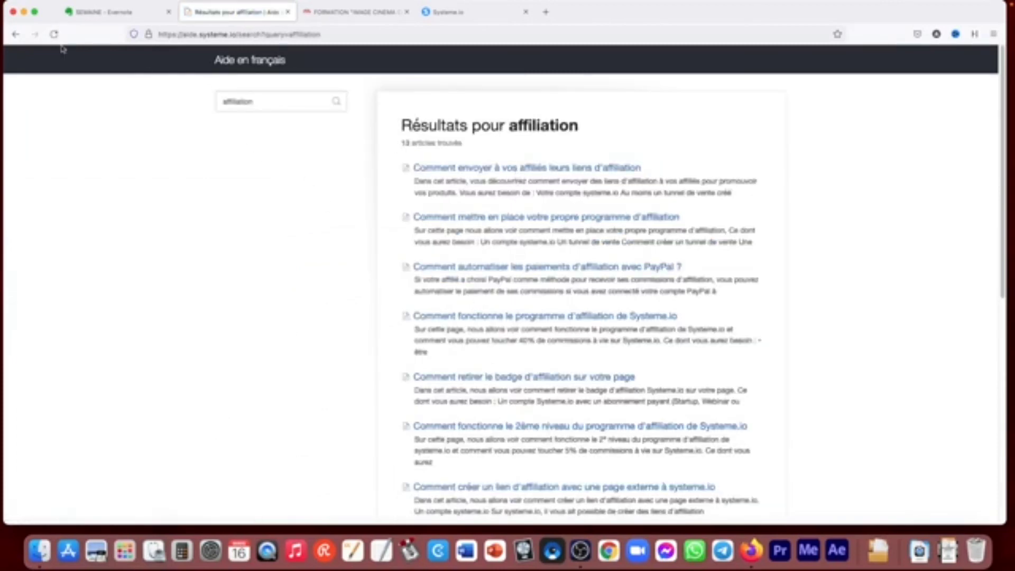
- Return from the help pages to the affiliate program dashboard and show the available interface languages
left_click(16, 34)
left_click(16, 34)
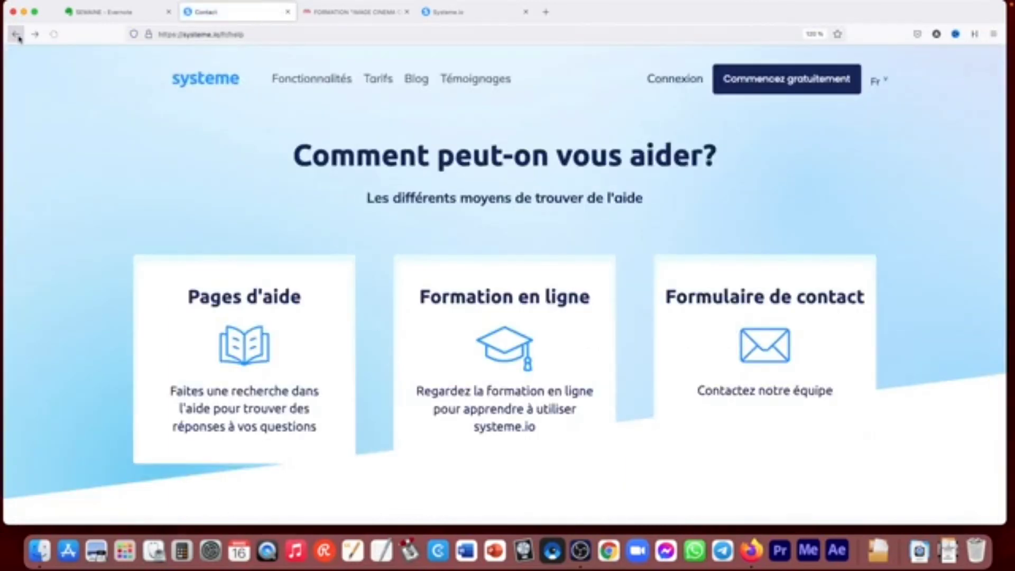
left_click(17, 35)
left_click(965, 68)
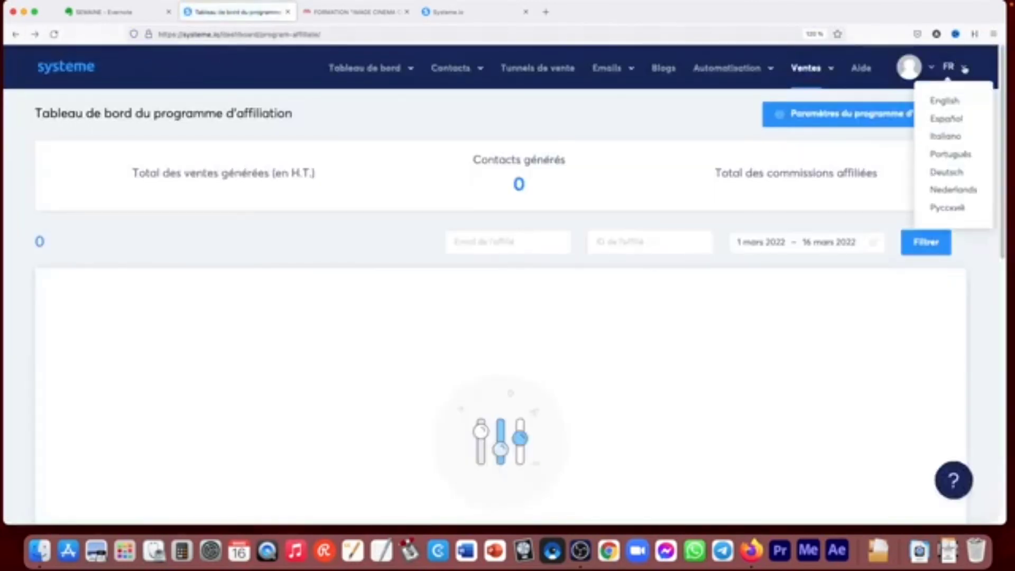
left_click(966, 69)
left_click(965, 69)
- Open the account's profile settings and examine the personal details form
left_click(932, 68)
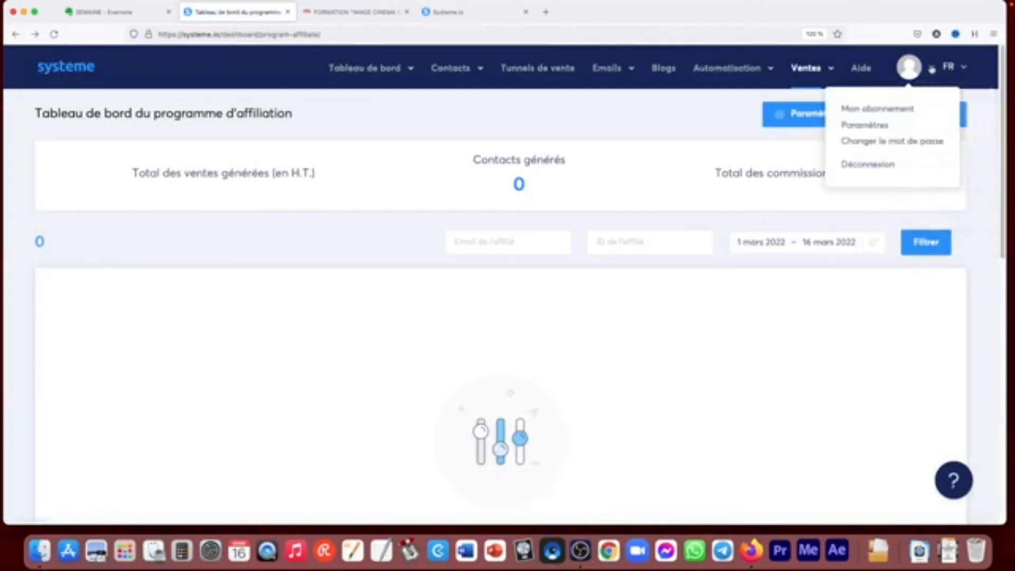
left_click(867, 125)
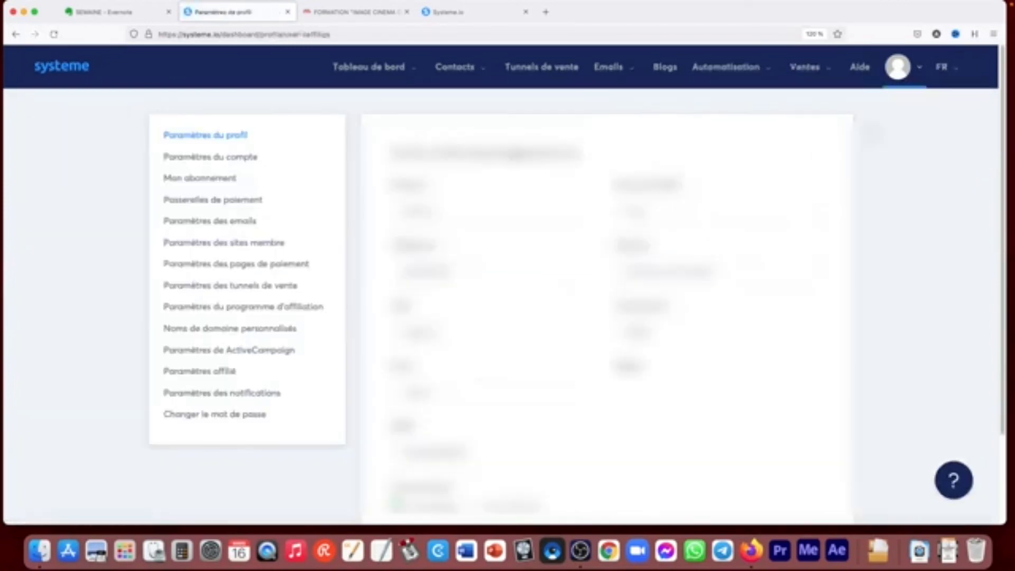
left_click(169, 157)
left_click_drag(1001, 145, 1000, 255)
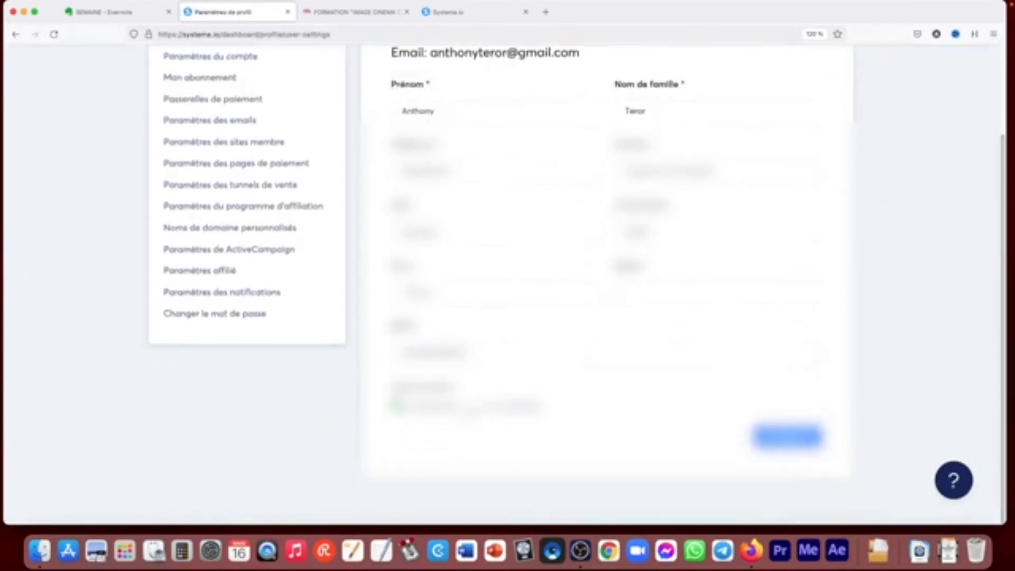
scroll(997, 311, "up", 3)
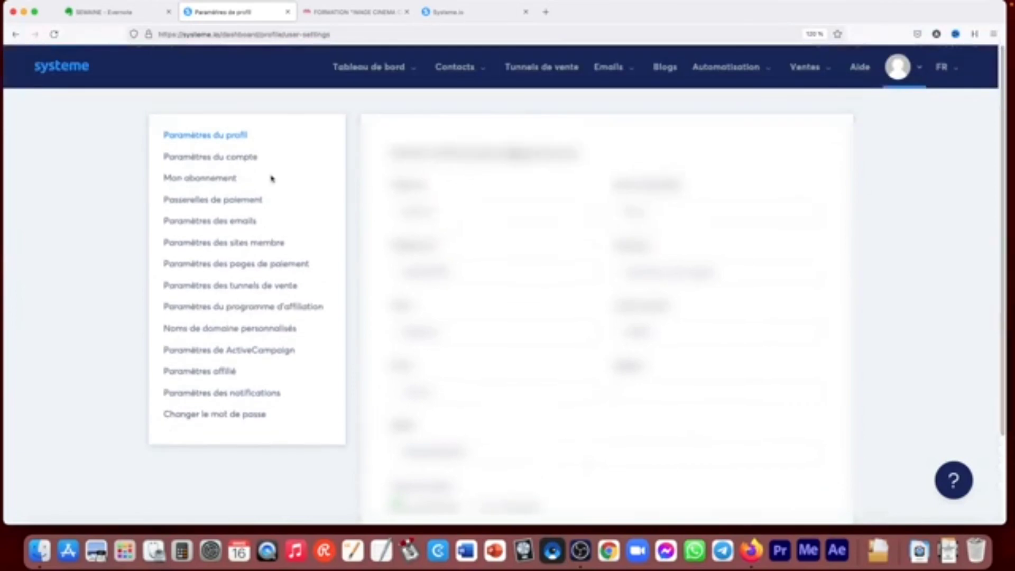
- Examine the account settings and the comparison of subscription plans, and return to the account settings
left_click(206, 158)
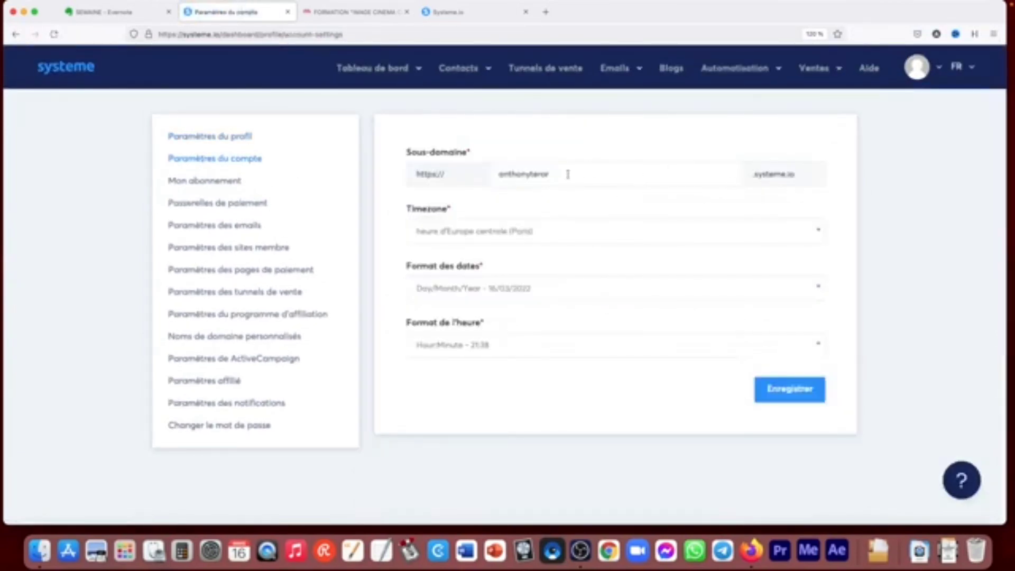
left_click(228, 181)
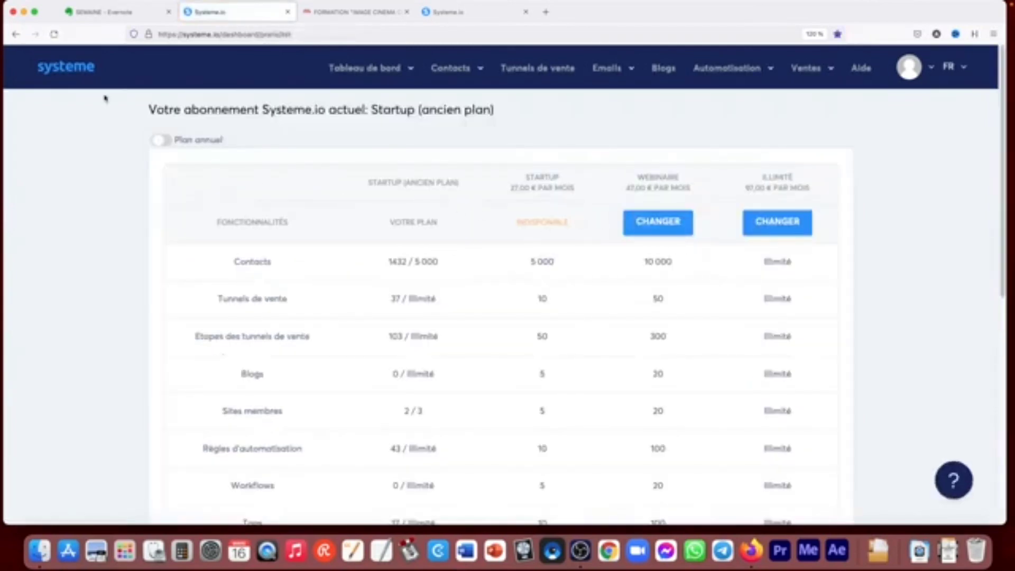
left_click(16, 34)
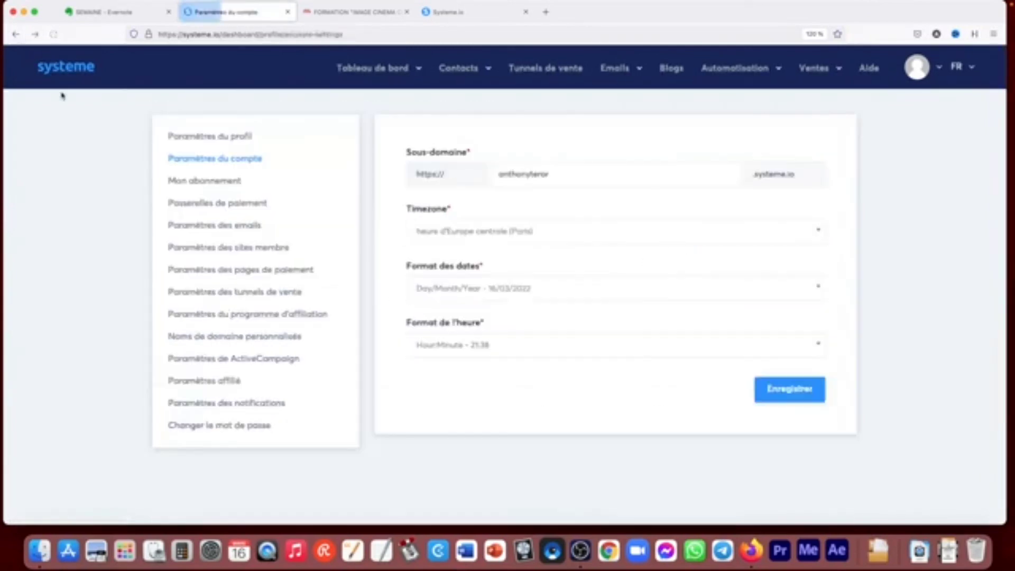
- Examine the payment gateways and the email settings, from domain authentication to the unsubscribe text
left_click(204, 207)
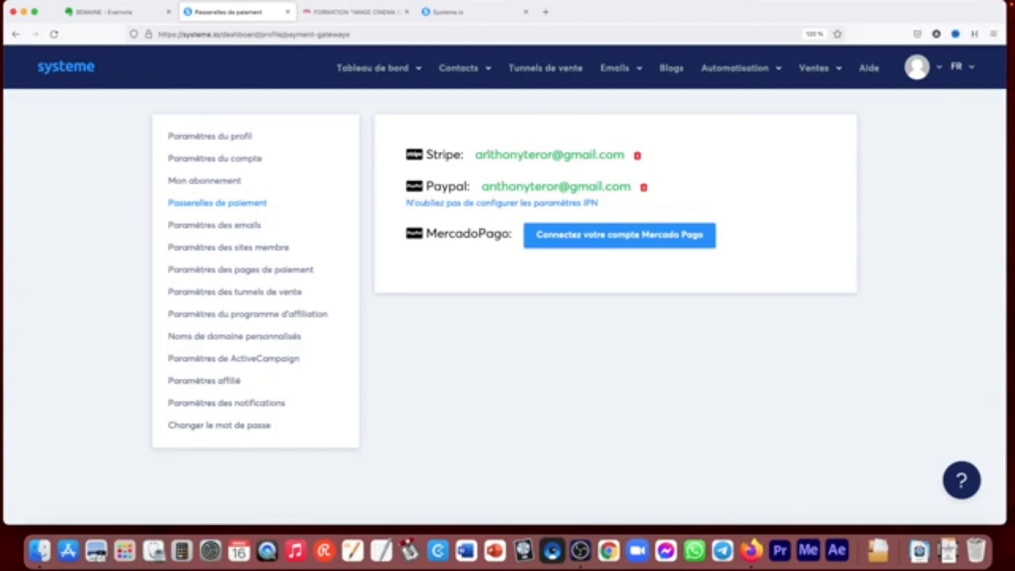
left_click(244, 228)
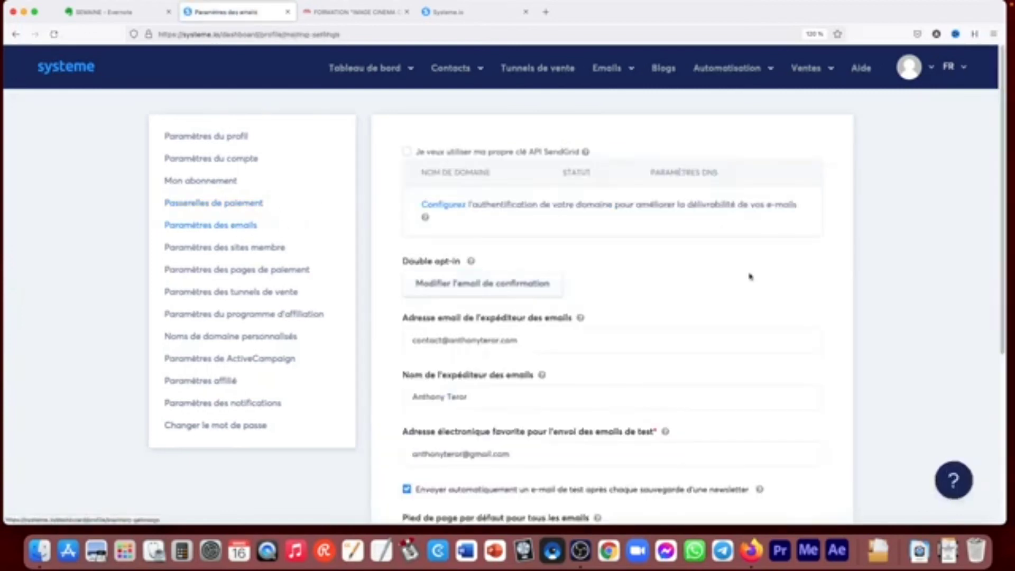
scroll(913, 184, "down", 5)
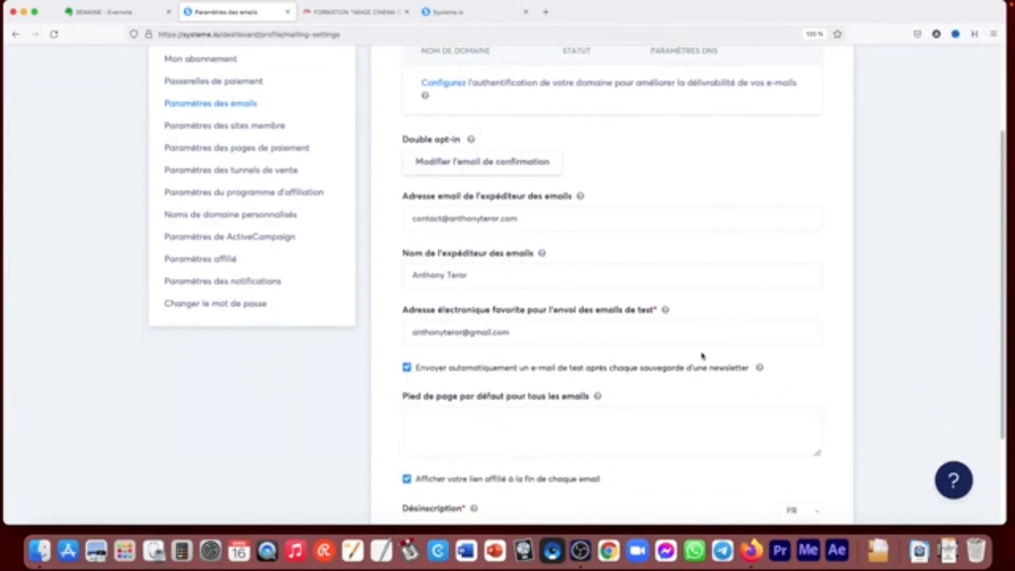
left_click_drag(999, 284, 980, 360)
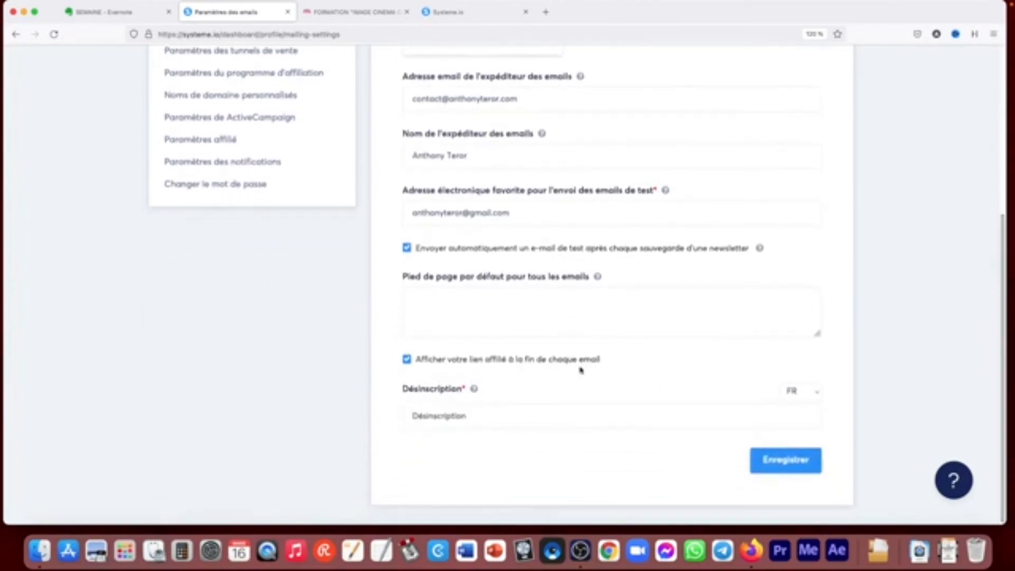
left_click_drag(1003, 439, 1004, 386)
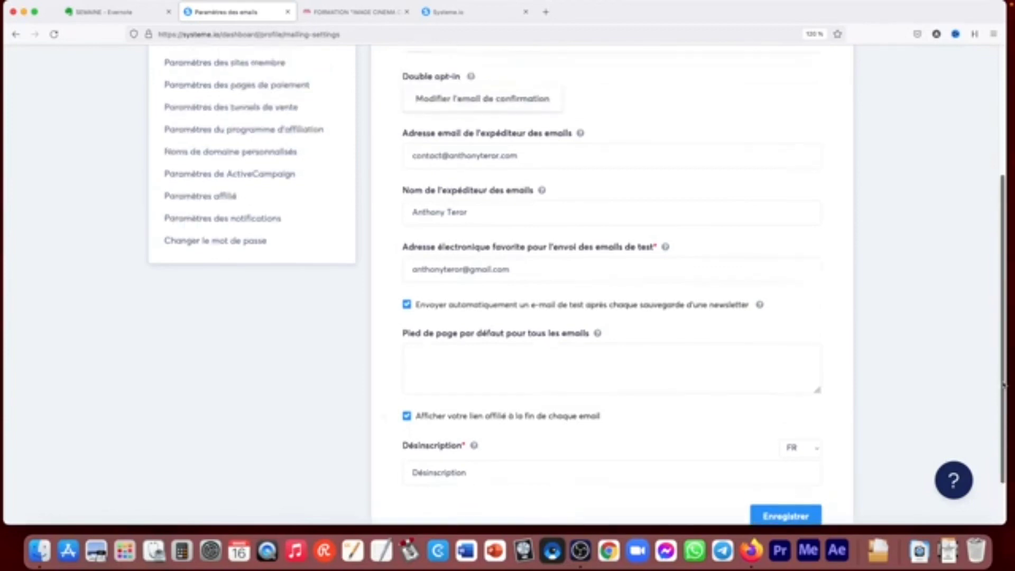
scroll(1004, 386, "up", 5)
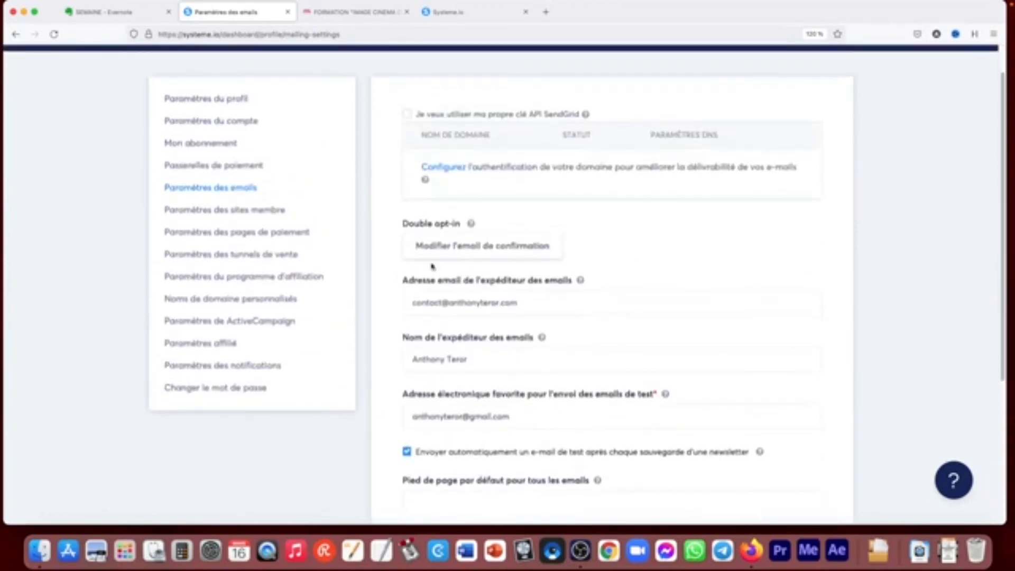
- Examine the member site settings and the payment page settings with their default currency and general terms
left_click(215, 209)
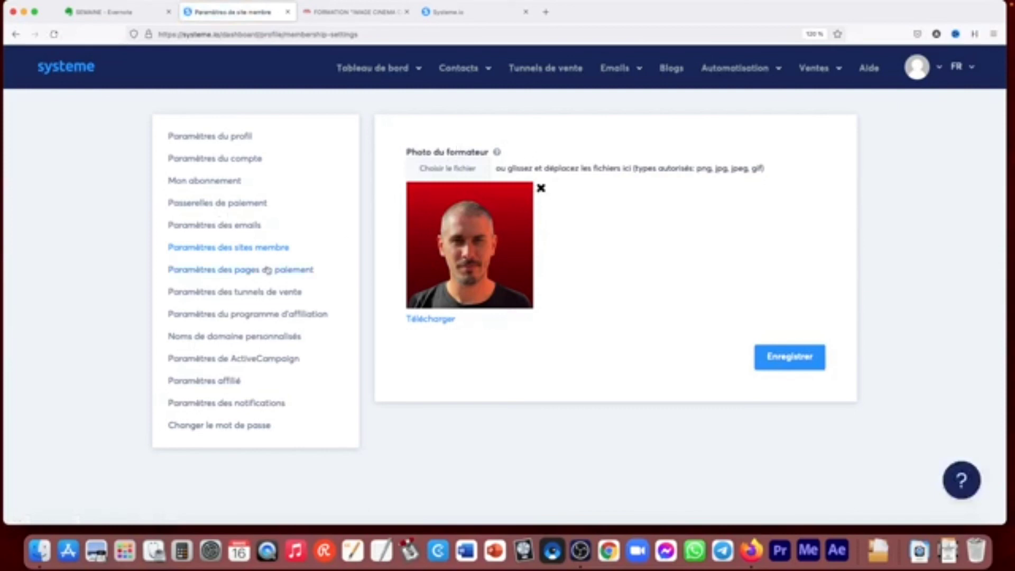
left_click(249, 274)
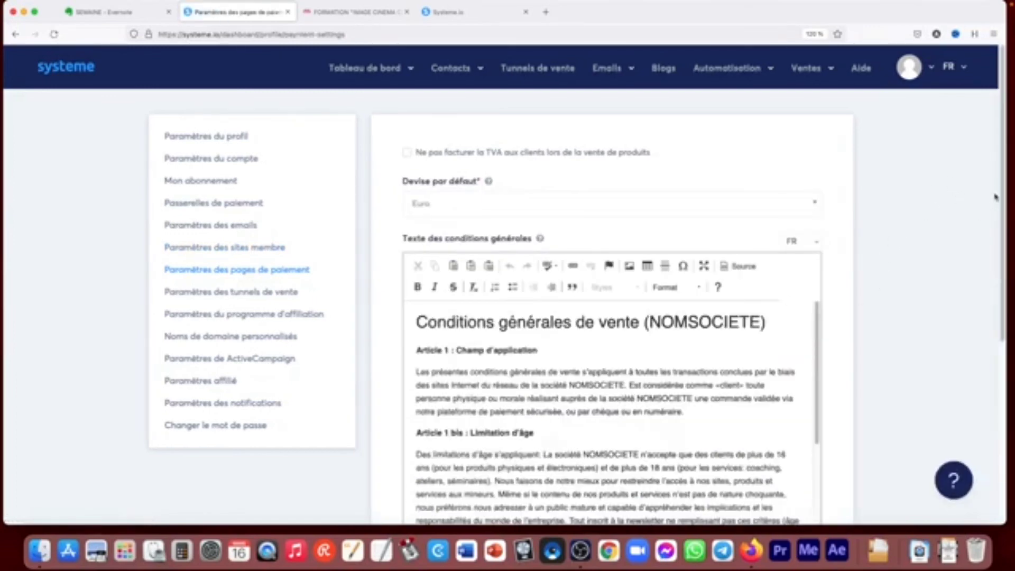
left_click_drag(1002, 153, 988, 272)
scroll(527, 238, "up", 5)
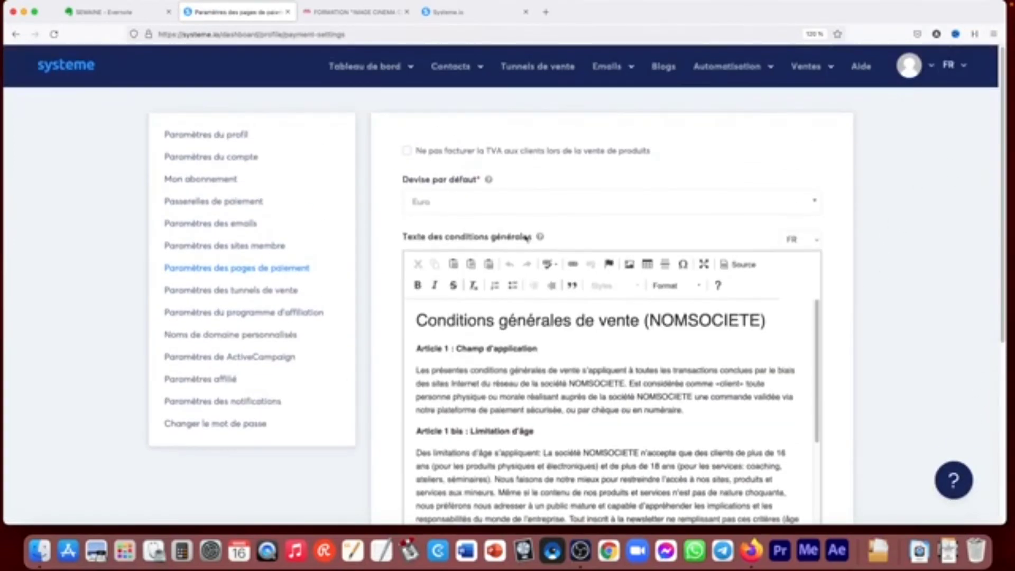
- View the sales funnel tracking code setting and examine the affiliate program's commission and payout delay settings
left_click(235, 290)
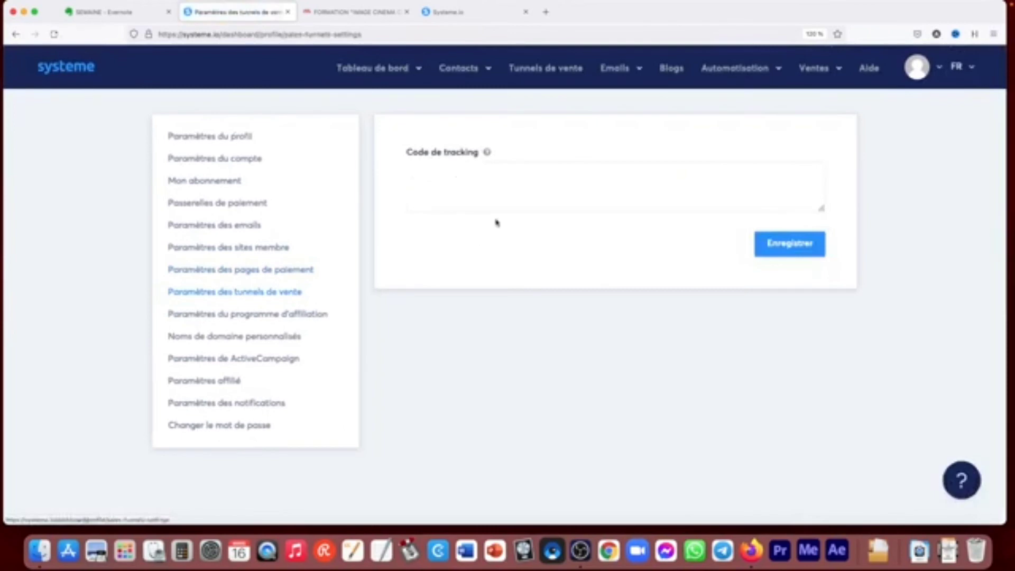
left_click(233, 320)
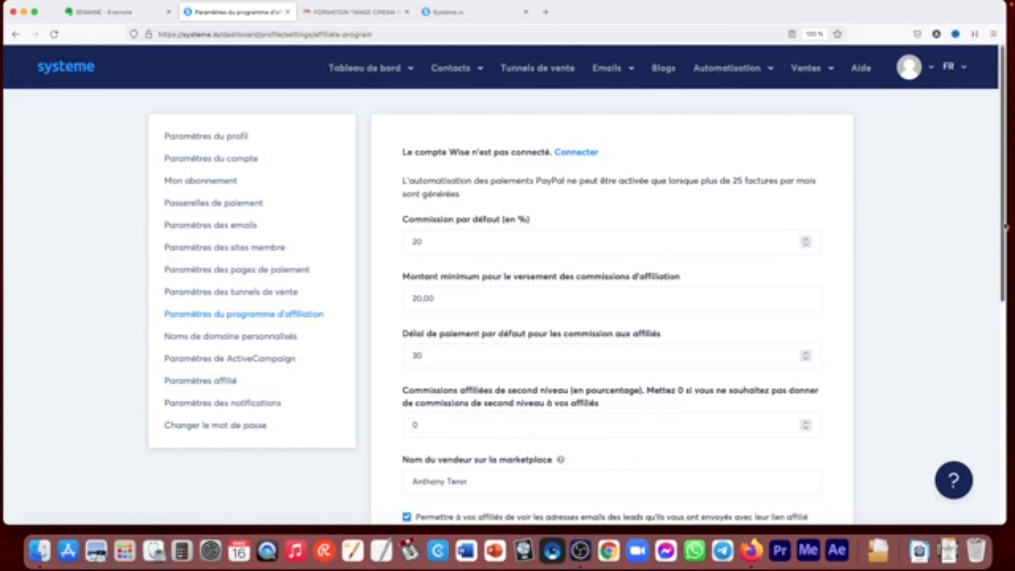
left_click_drag(1007, 227, 1004, 248)
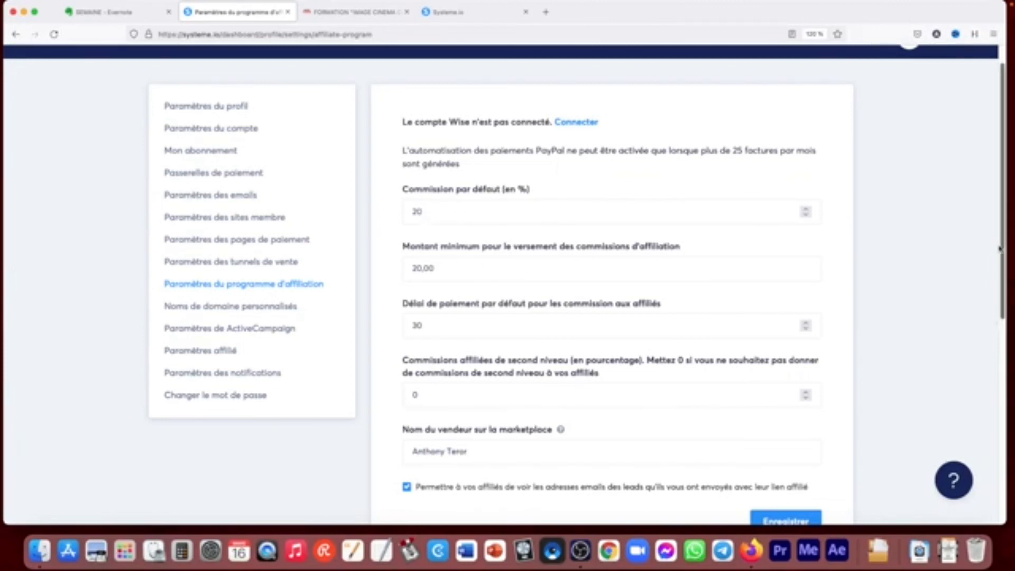
scroll(587, 271, "down", 2)
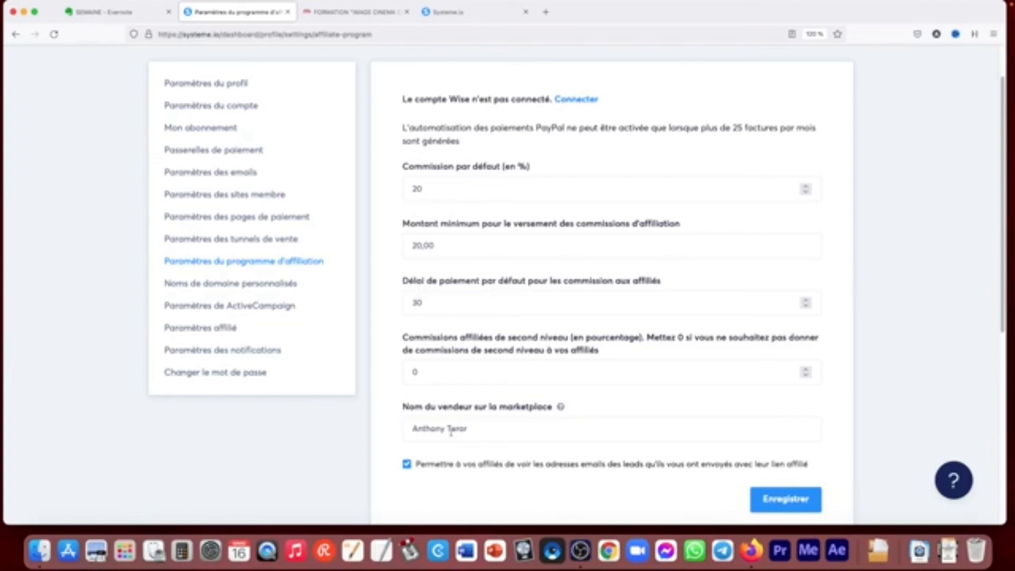
left_click(430, 186)
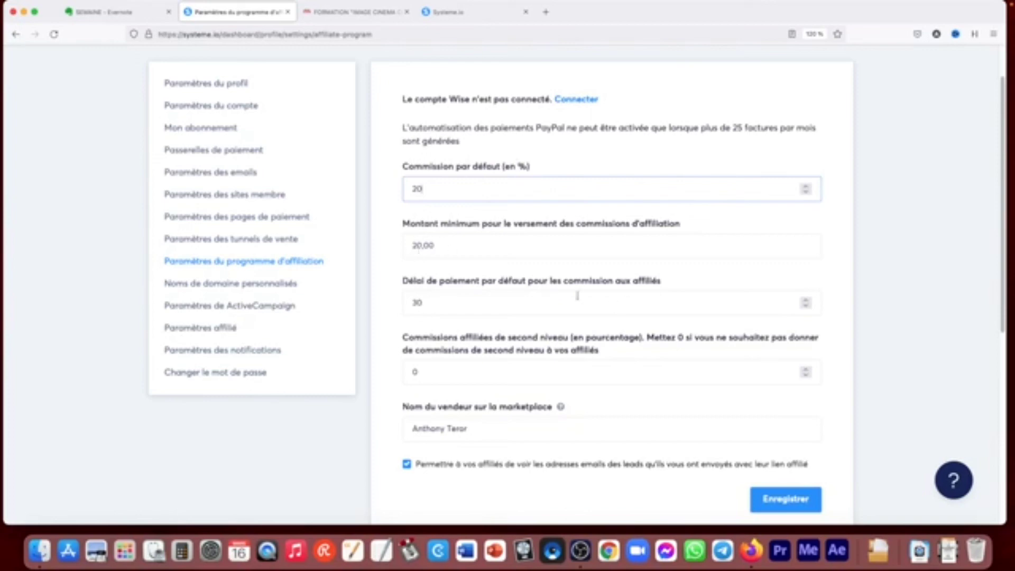
- View the custom domain names and the ActiveCampaign integration settings
left_click(258, 286)
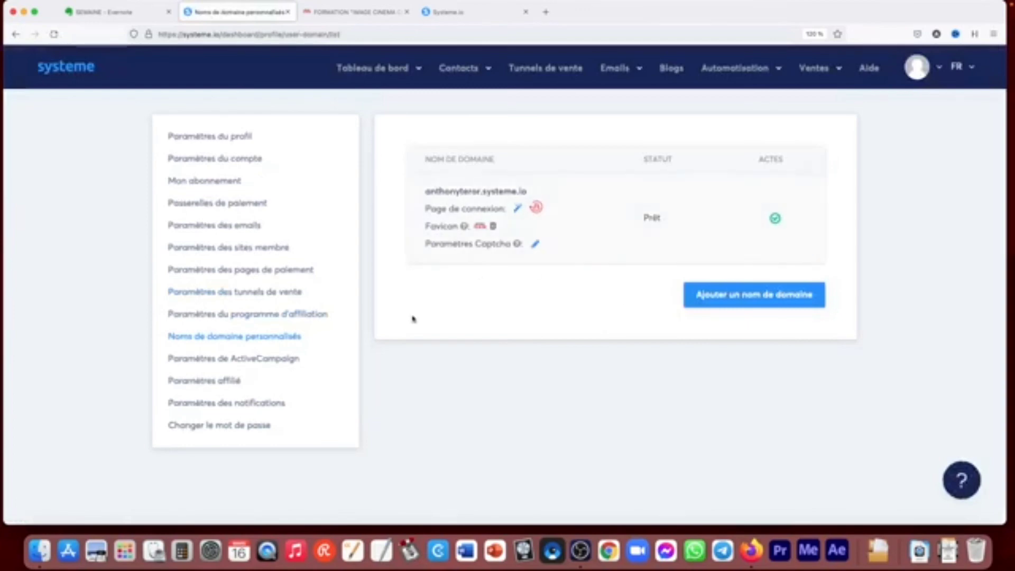
left_click(261, 360)
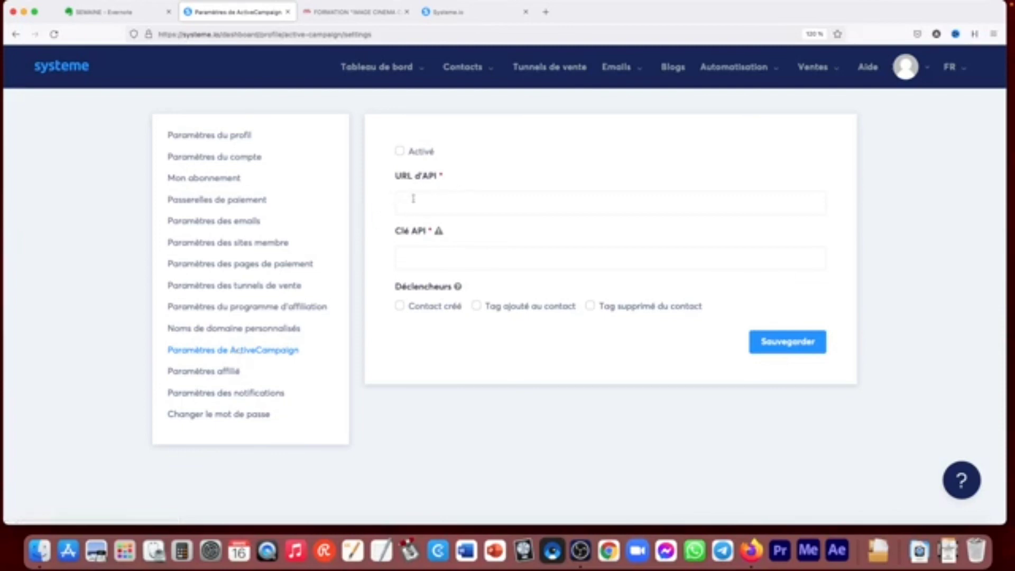
- Open the affiliate settings and examine the payout methods by switching to Virement and back to PayPal
left_click(212, 373)
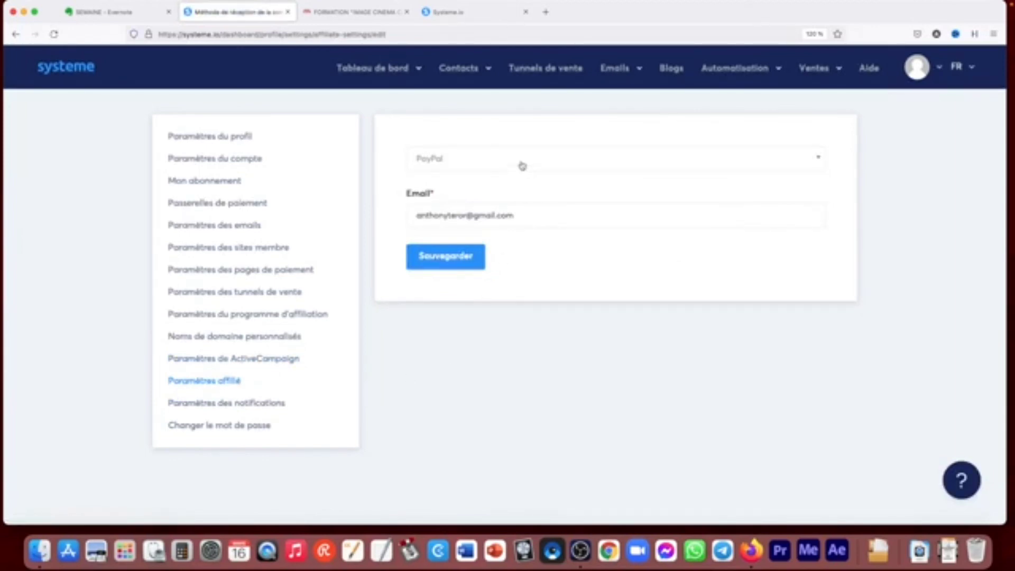
mouse_move(375, 70)
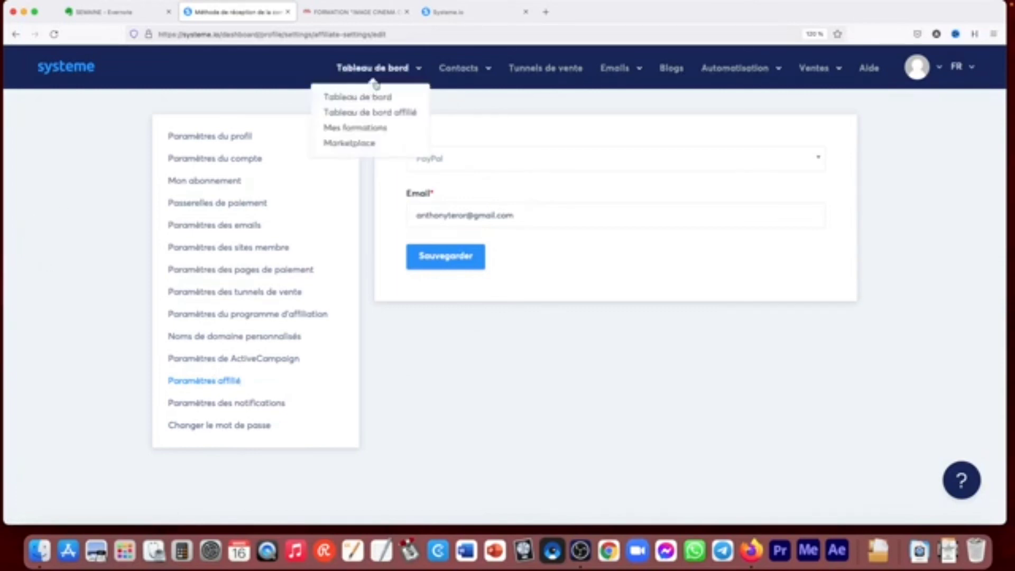
left_click(506, 158)
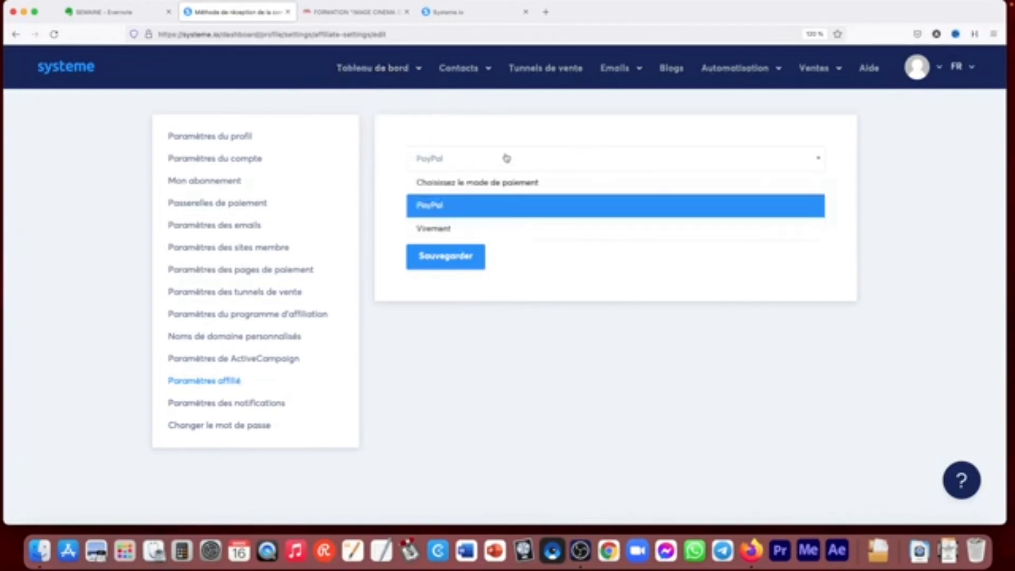
left_click(450, 229)
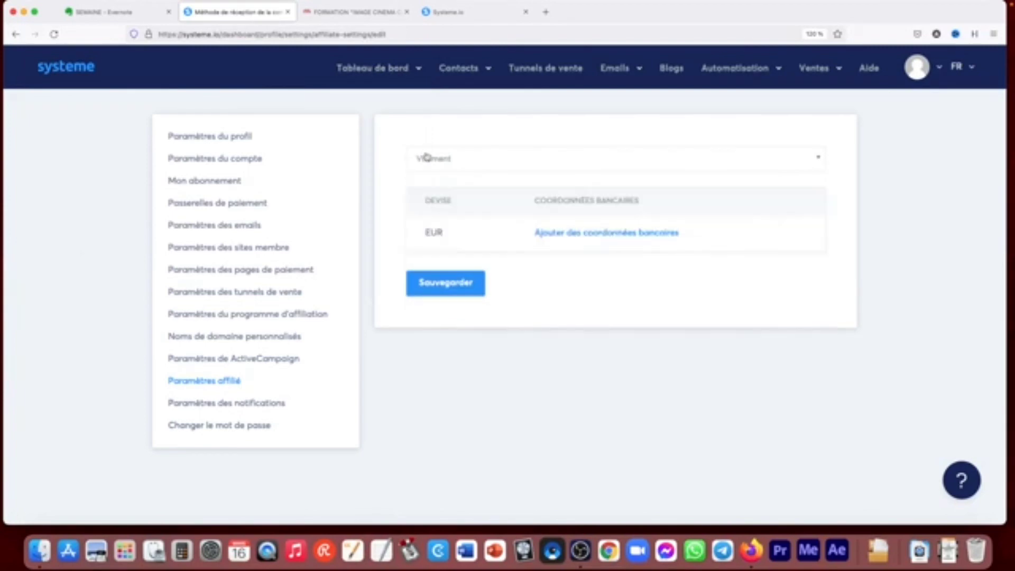
left_click(426, 158)
left_click(430, 206)
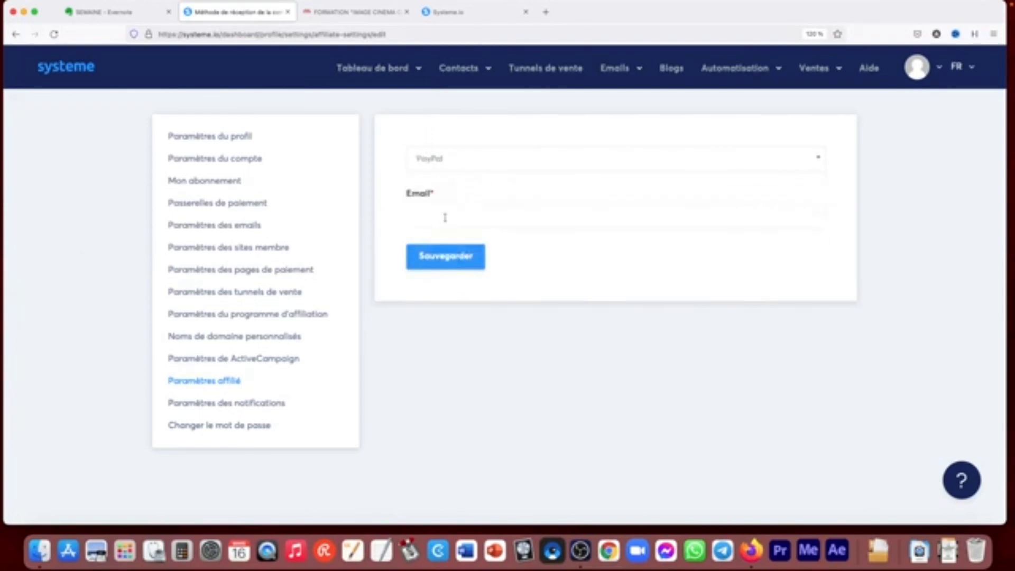
- View the notification settings and return to the main dashboard
left_click(221, 403)
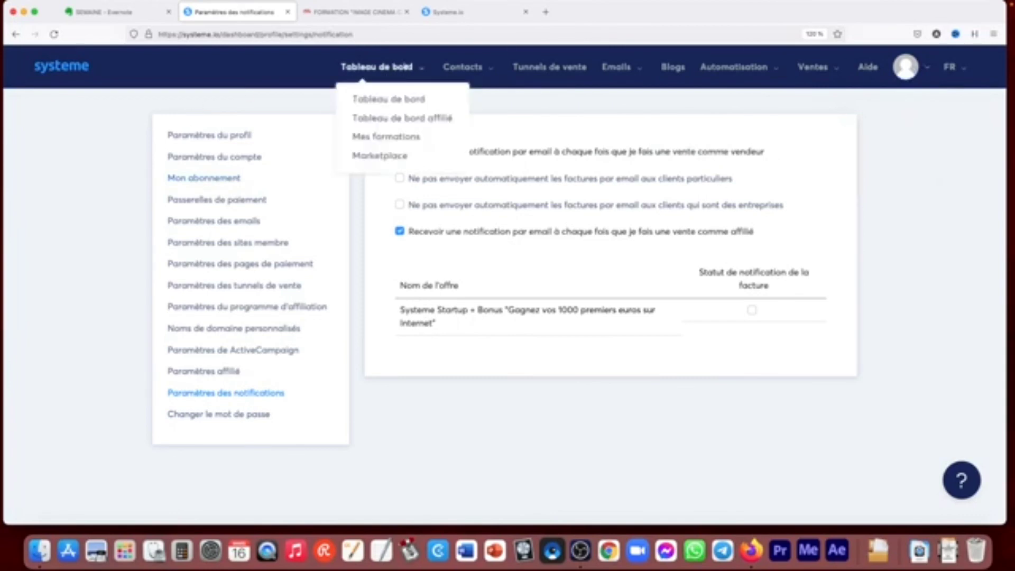
left_click(42, 70)
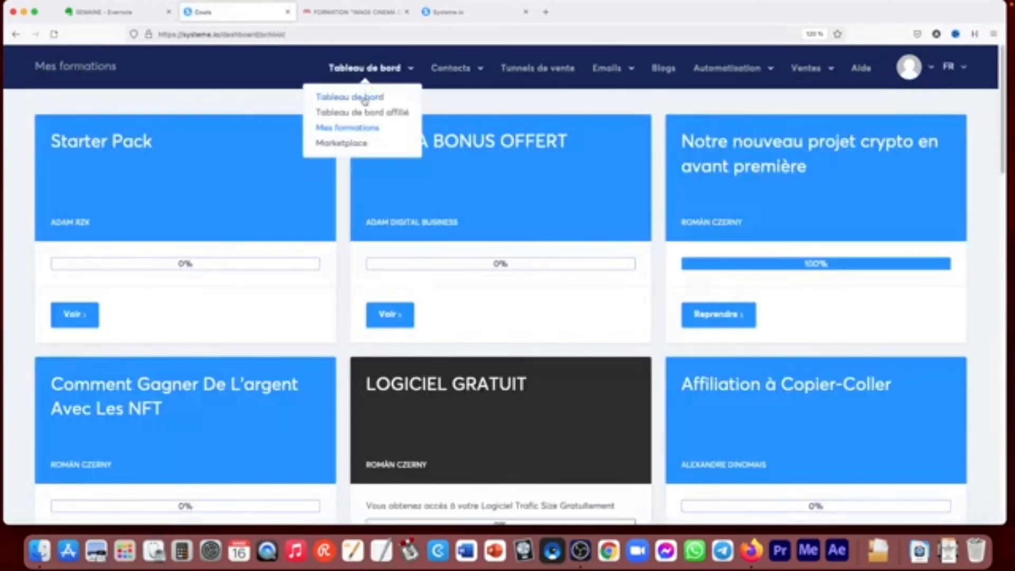
left_click(363, 99)
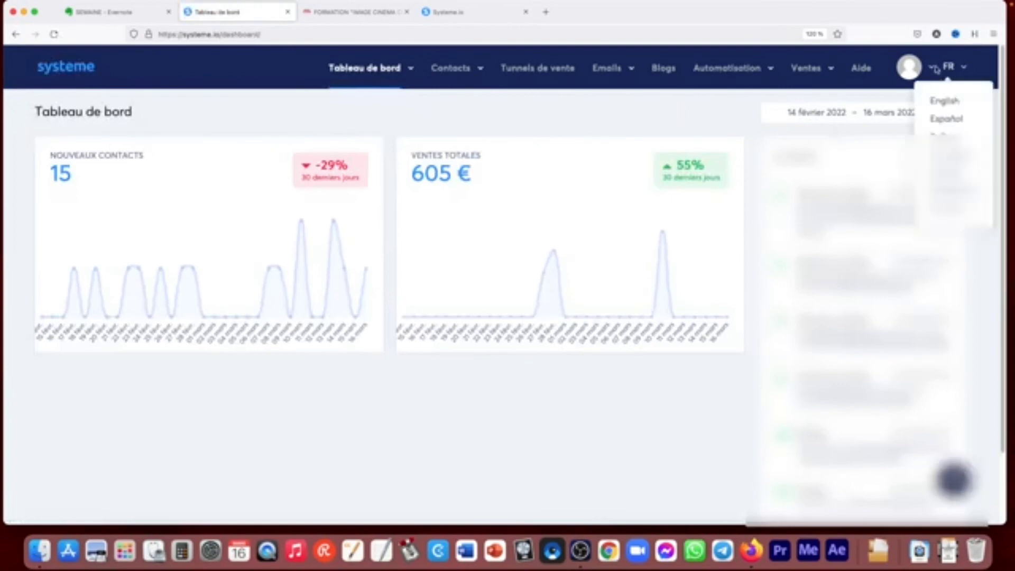
mouse_move(931, 70)
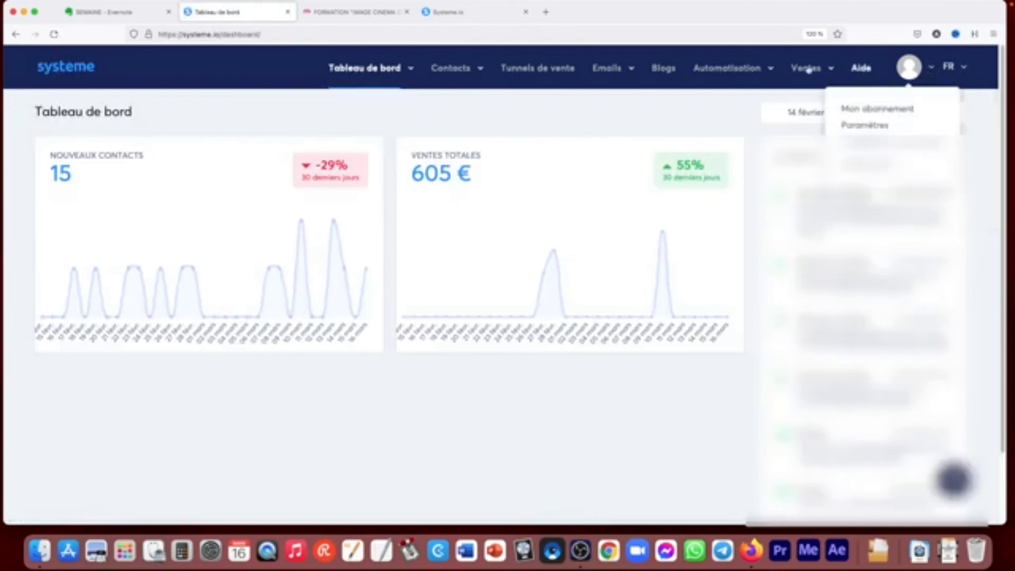